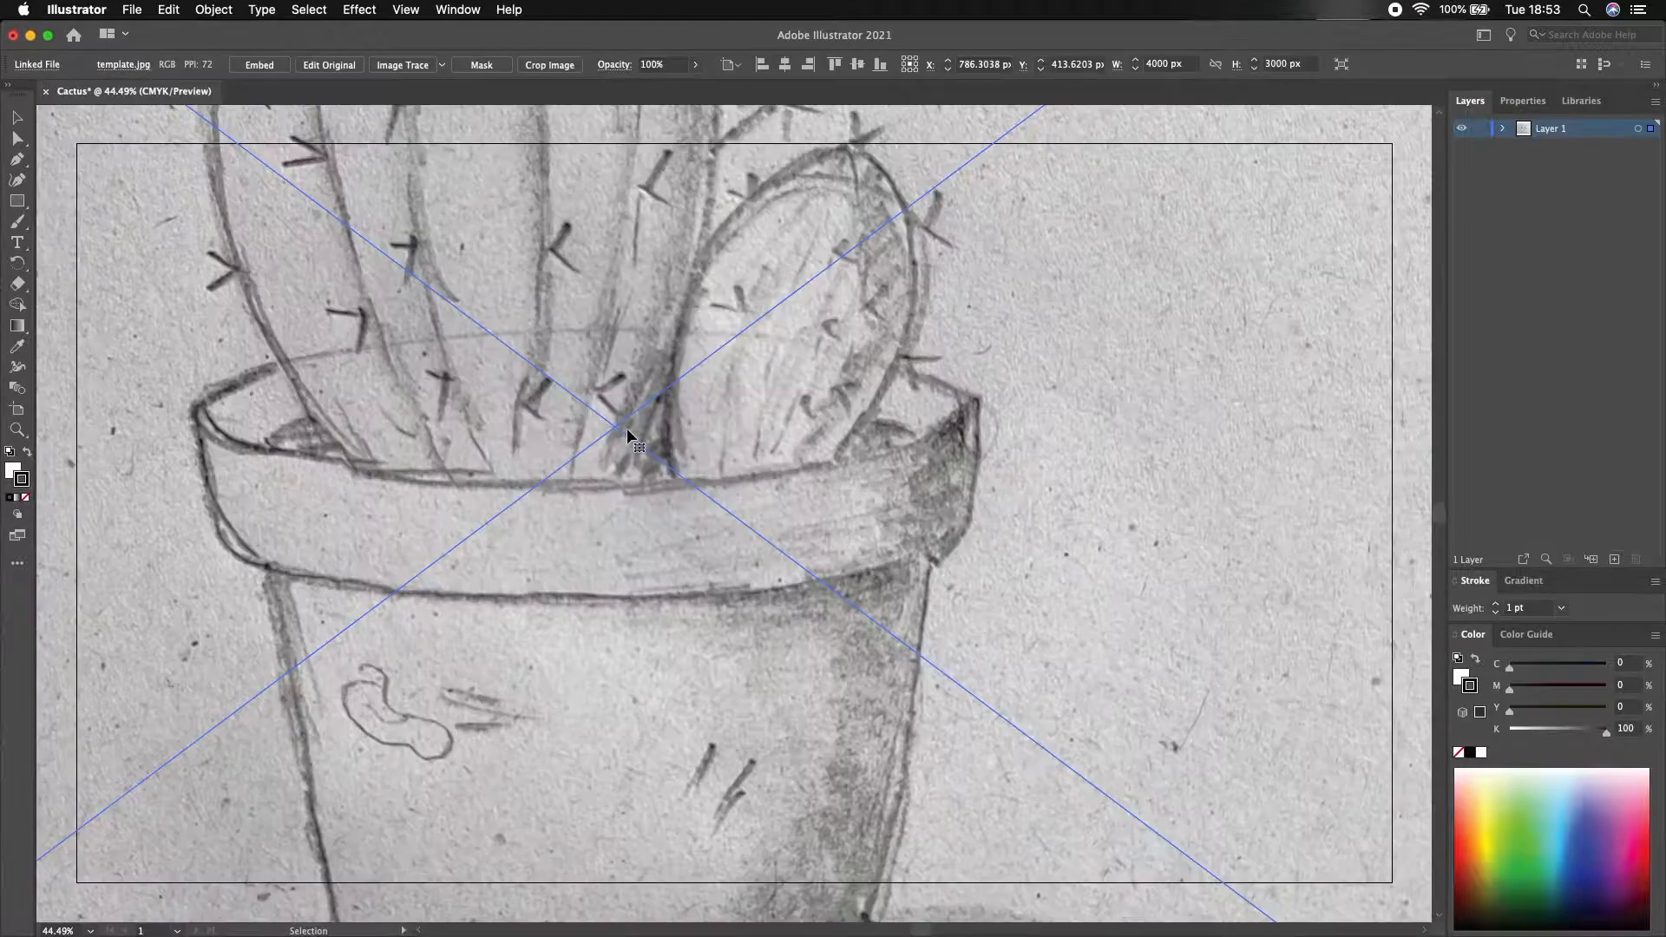
- Scale the placed cactus sketch down to about 1202 × 901 px and centre it on the artboard
scroll(628, 428, down, 8)
drag(822, 283, 743, 387)
drag(435, 571, 542, 491)
drag(683, 389, 656, 424)
scroll(667, 450, up, 5)
drag(1439, 441, 1439, 543)
drag(878, 930, 917, 930)
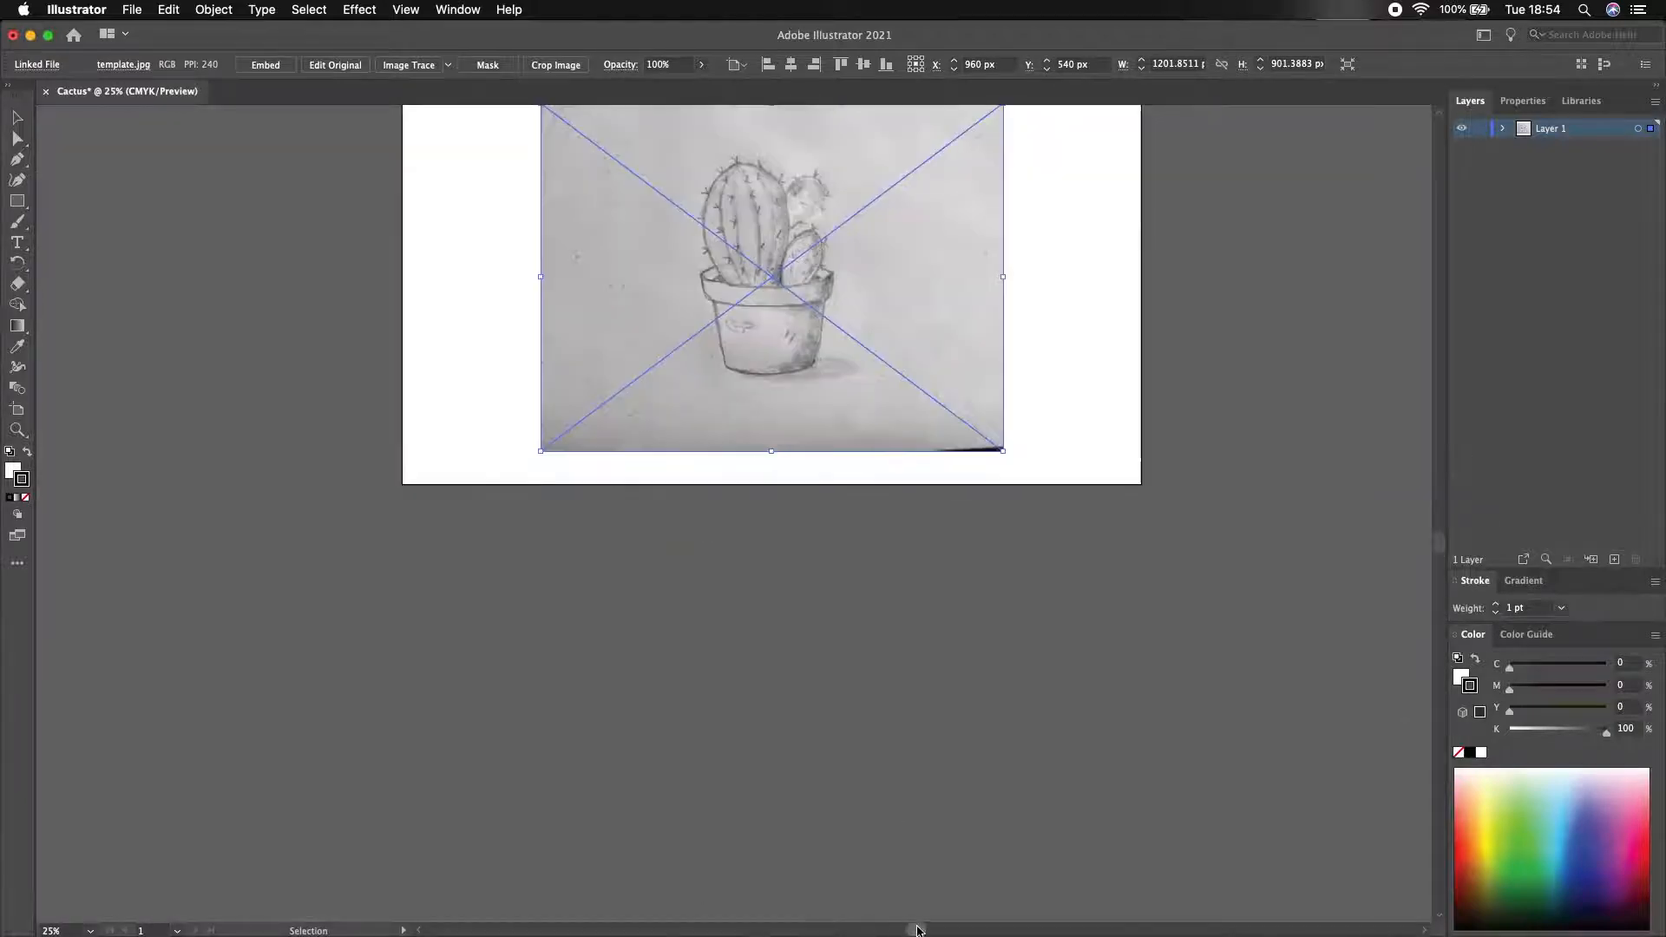
scroll(798, 380, up, 3)
scroll(1007, 481, down, 3)
scroll(1010, 482, up, 1)
mouse_move(1439, 531)
mouse_down()
mouse_move(1439, 494)
mouse_move(1439, 519)
mouse_up()
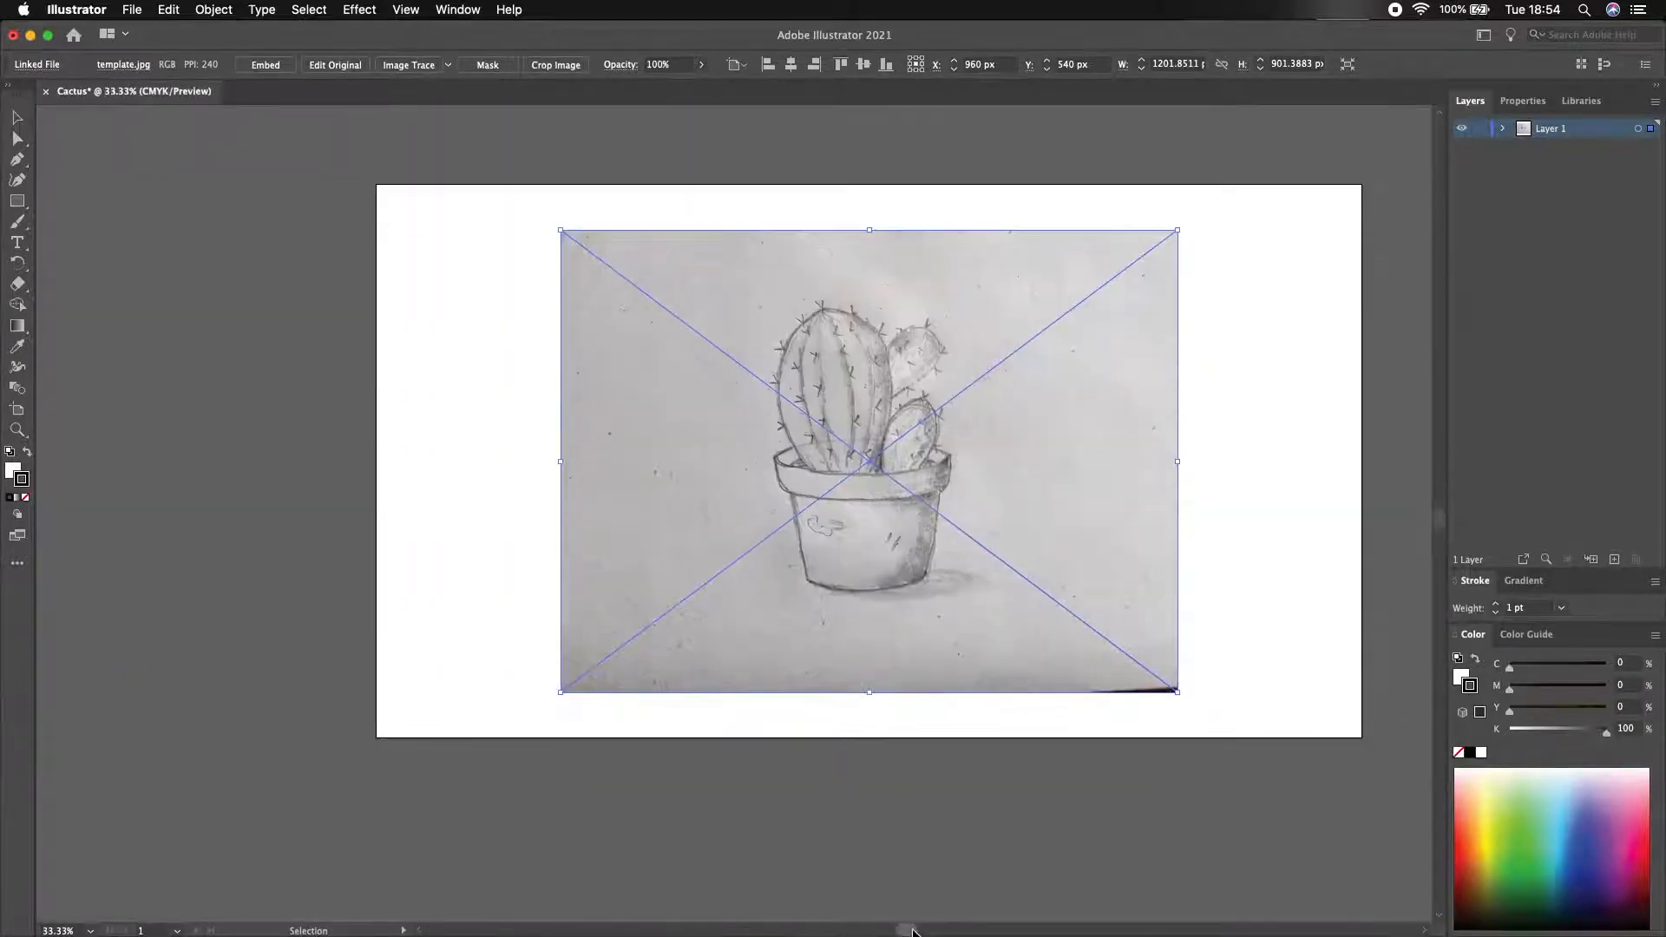
drag(915, 929, 943, 929)
click(899, 497)
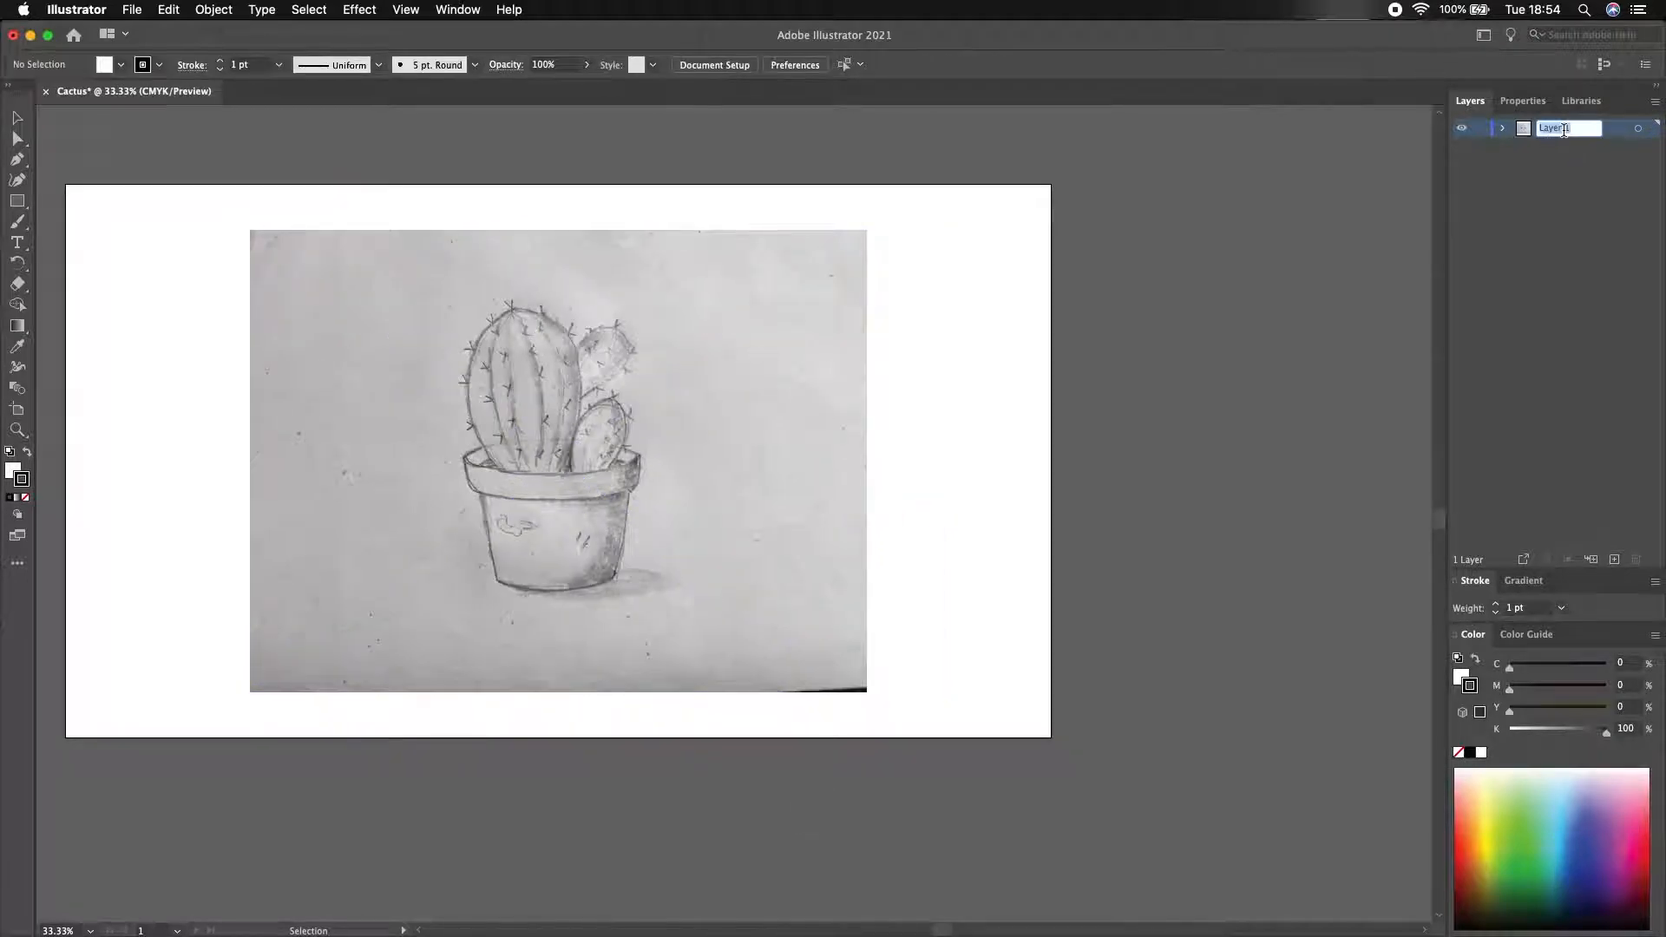
- Rename the image's layer as sketch and turn it into a template layer
click(1576, 189)
double_click(1523, 128)
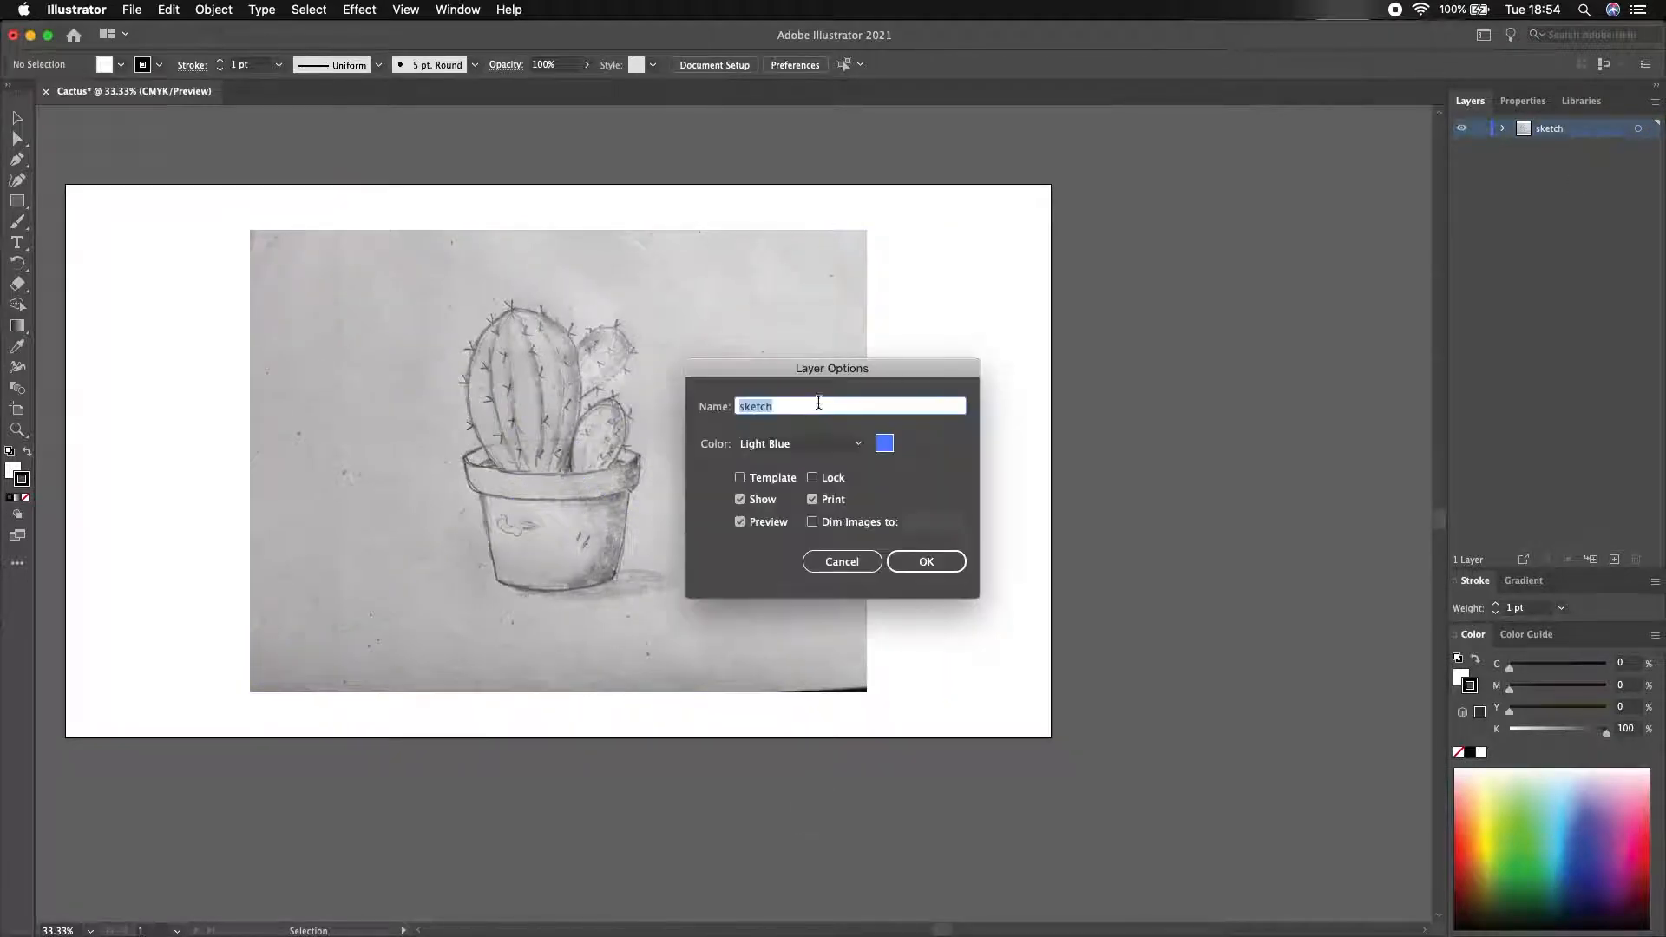
click(739, 478)
click(926, 561)
scroll(780, 408, left, 3)
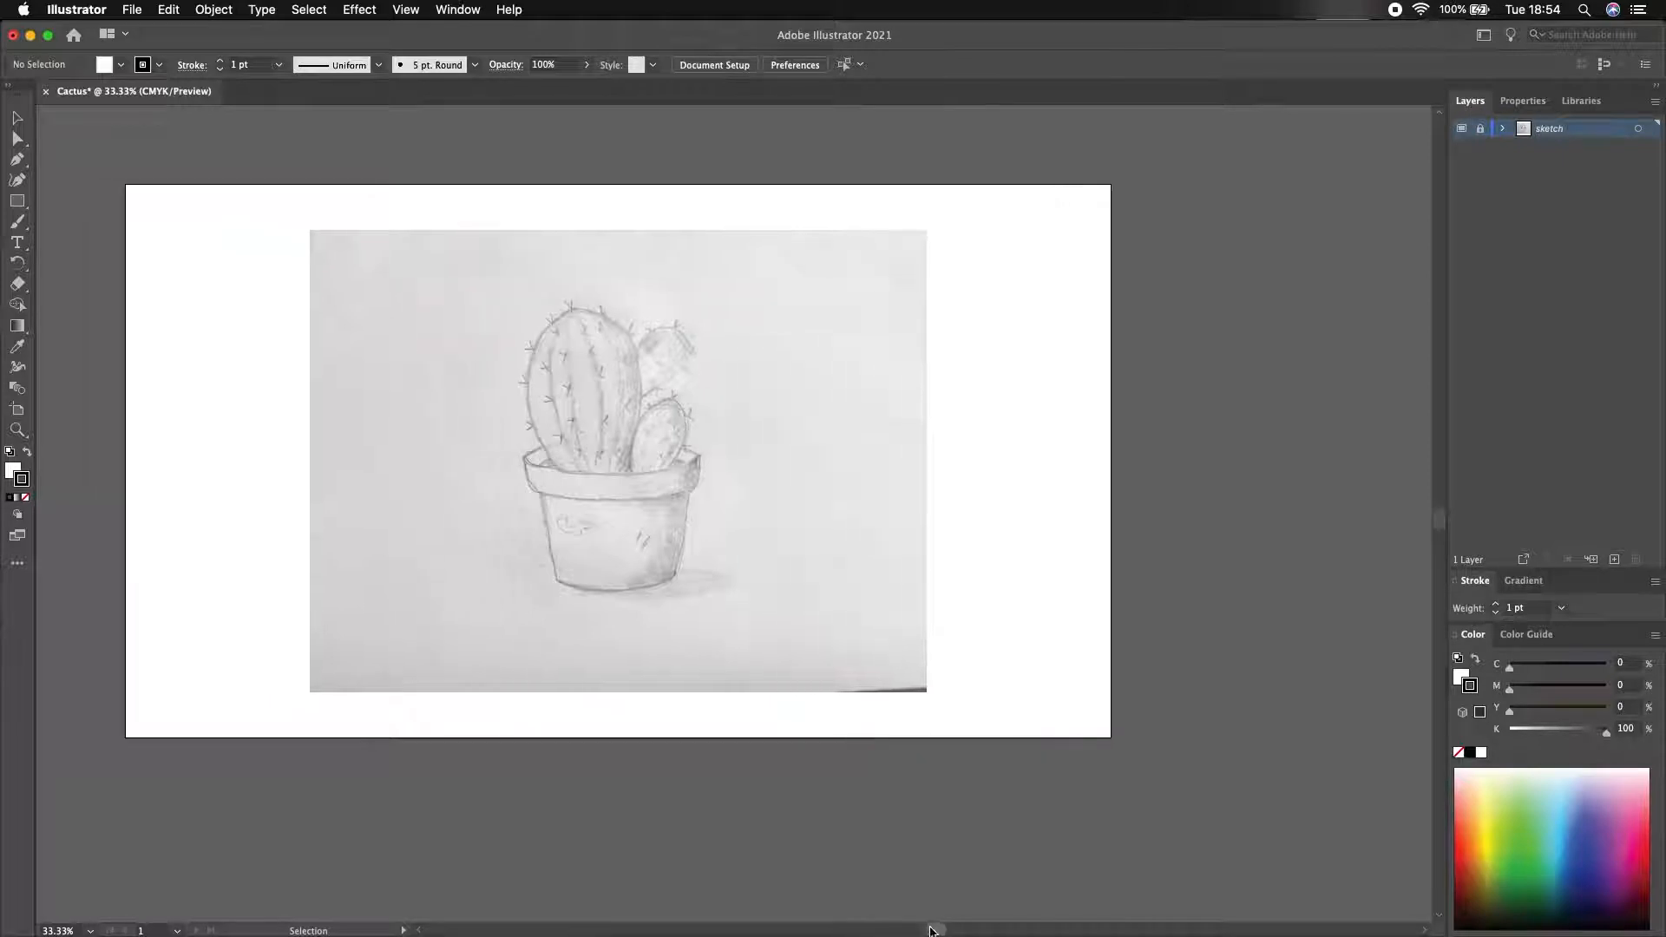
- Add a new layer named Stroke above the sketch layer
click(1614, 559)
text(Stroke)
key(Return)
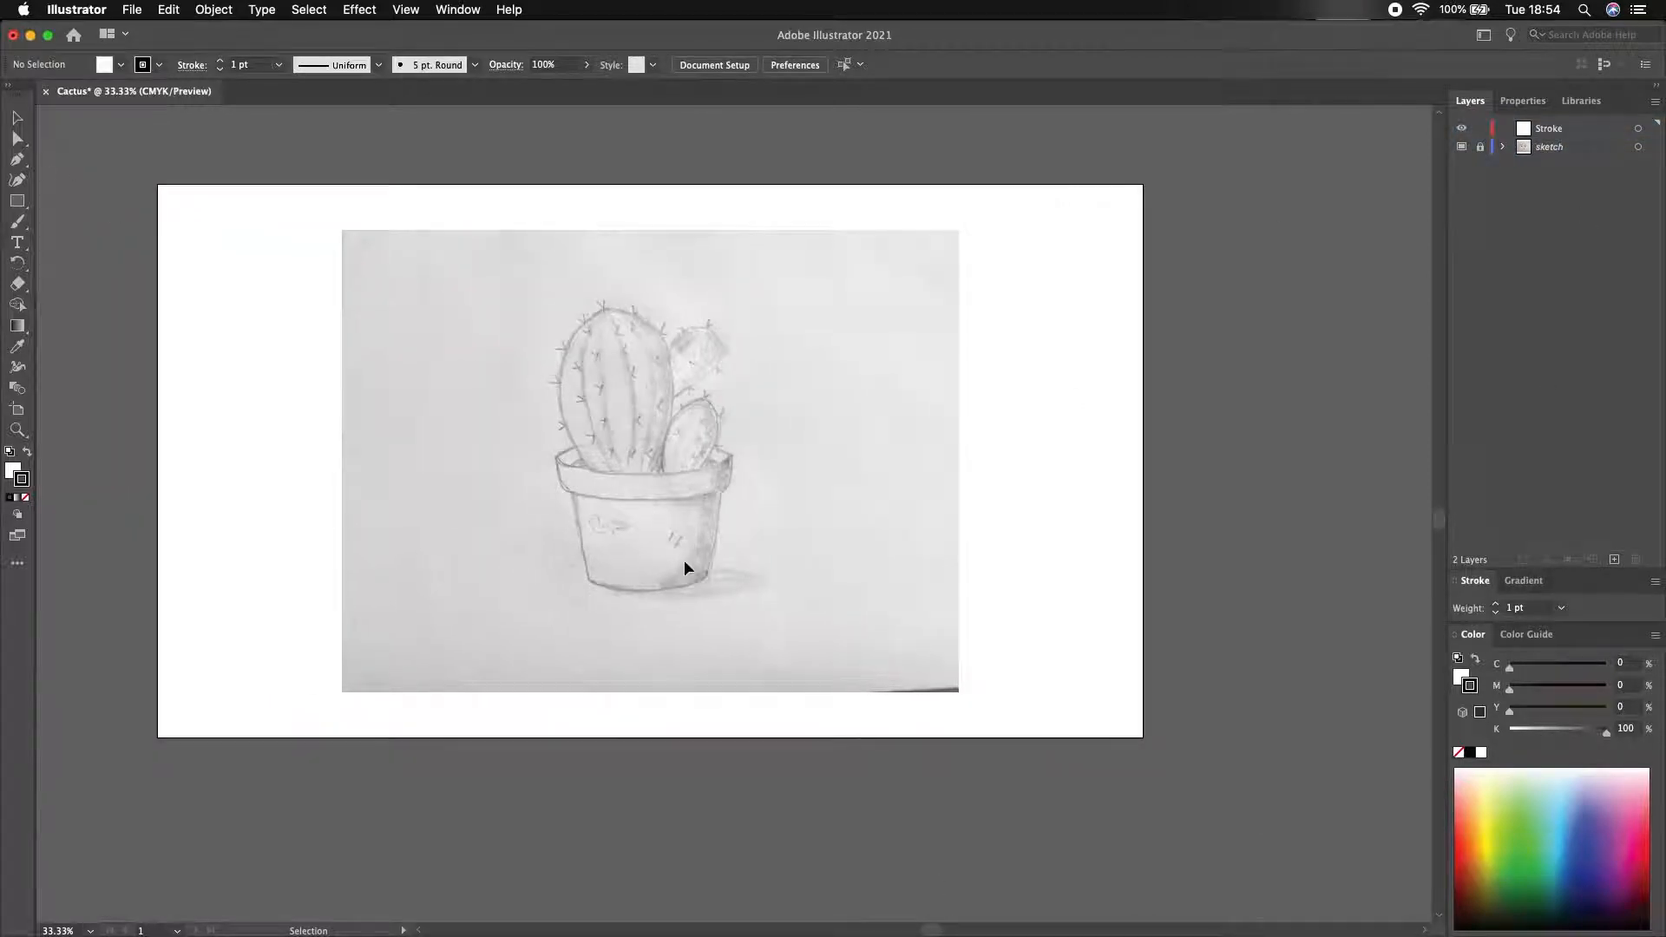
- Draw an ellipse about 351 × 50 px over the pot's opening, with no fill and an 8 pt stroke
alt+scroll(683, 568, up, 1)
scroll(1149, 528, up, 3)
drag(17, 201, 82, 223)
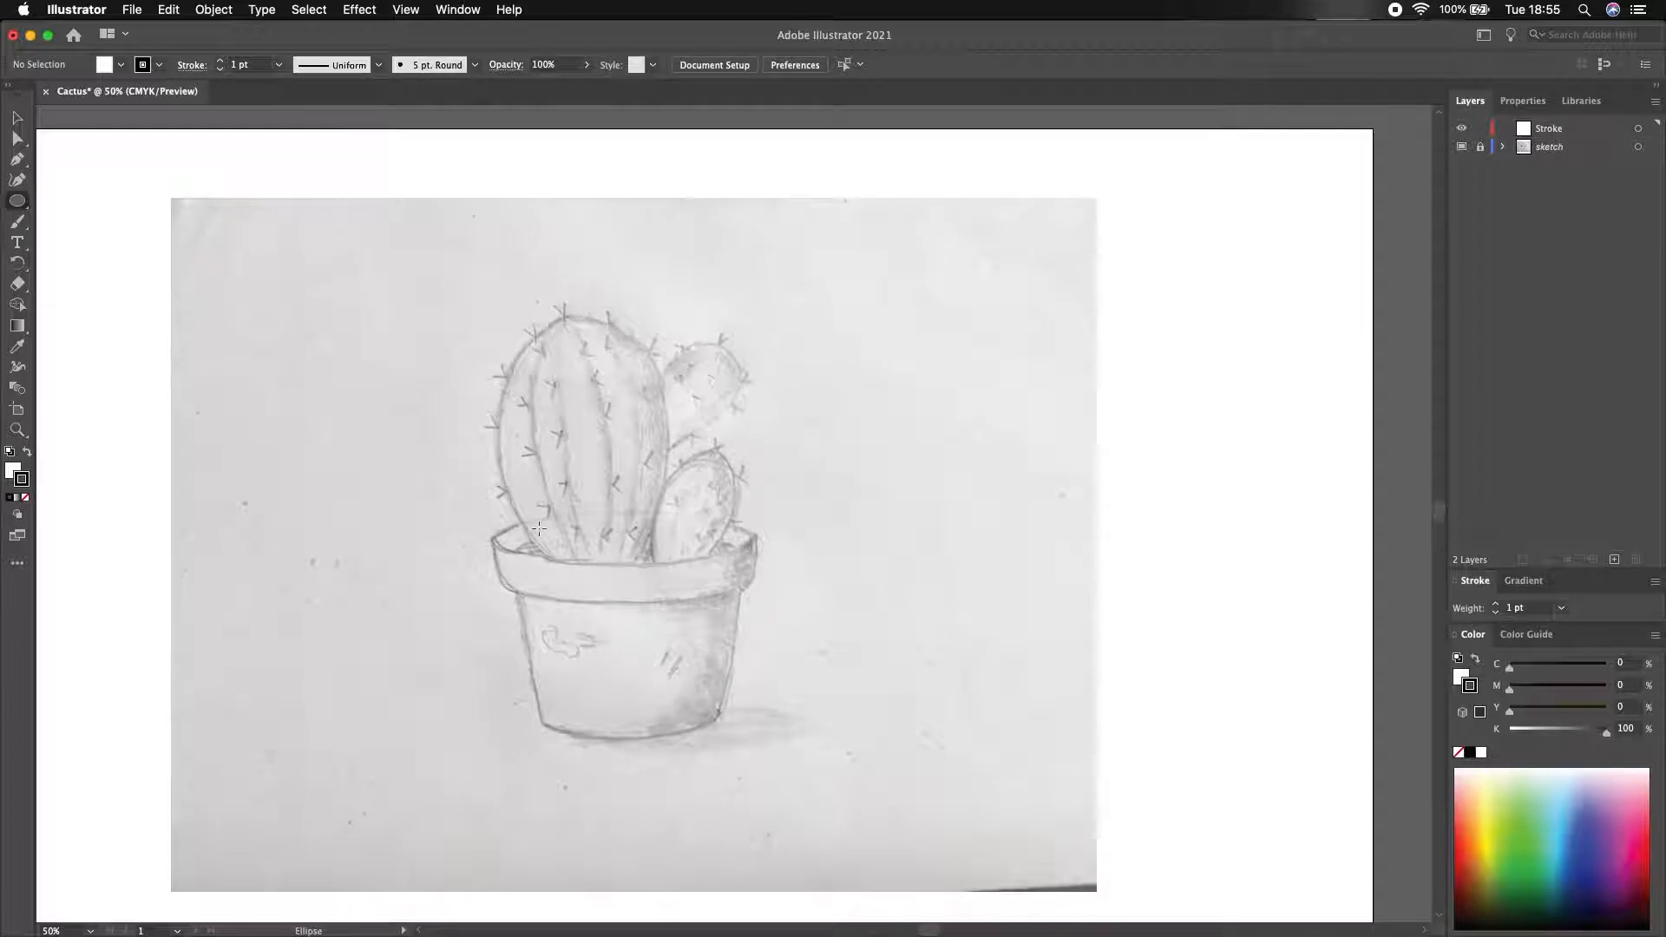
drag(518, 541, 755, 571)
click(120, 64)
click(19, 119)
click(280, 64)
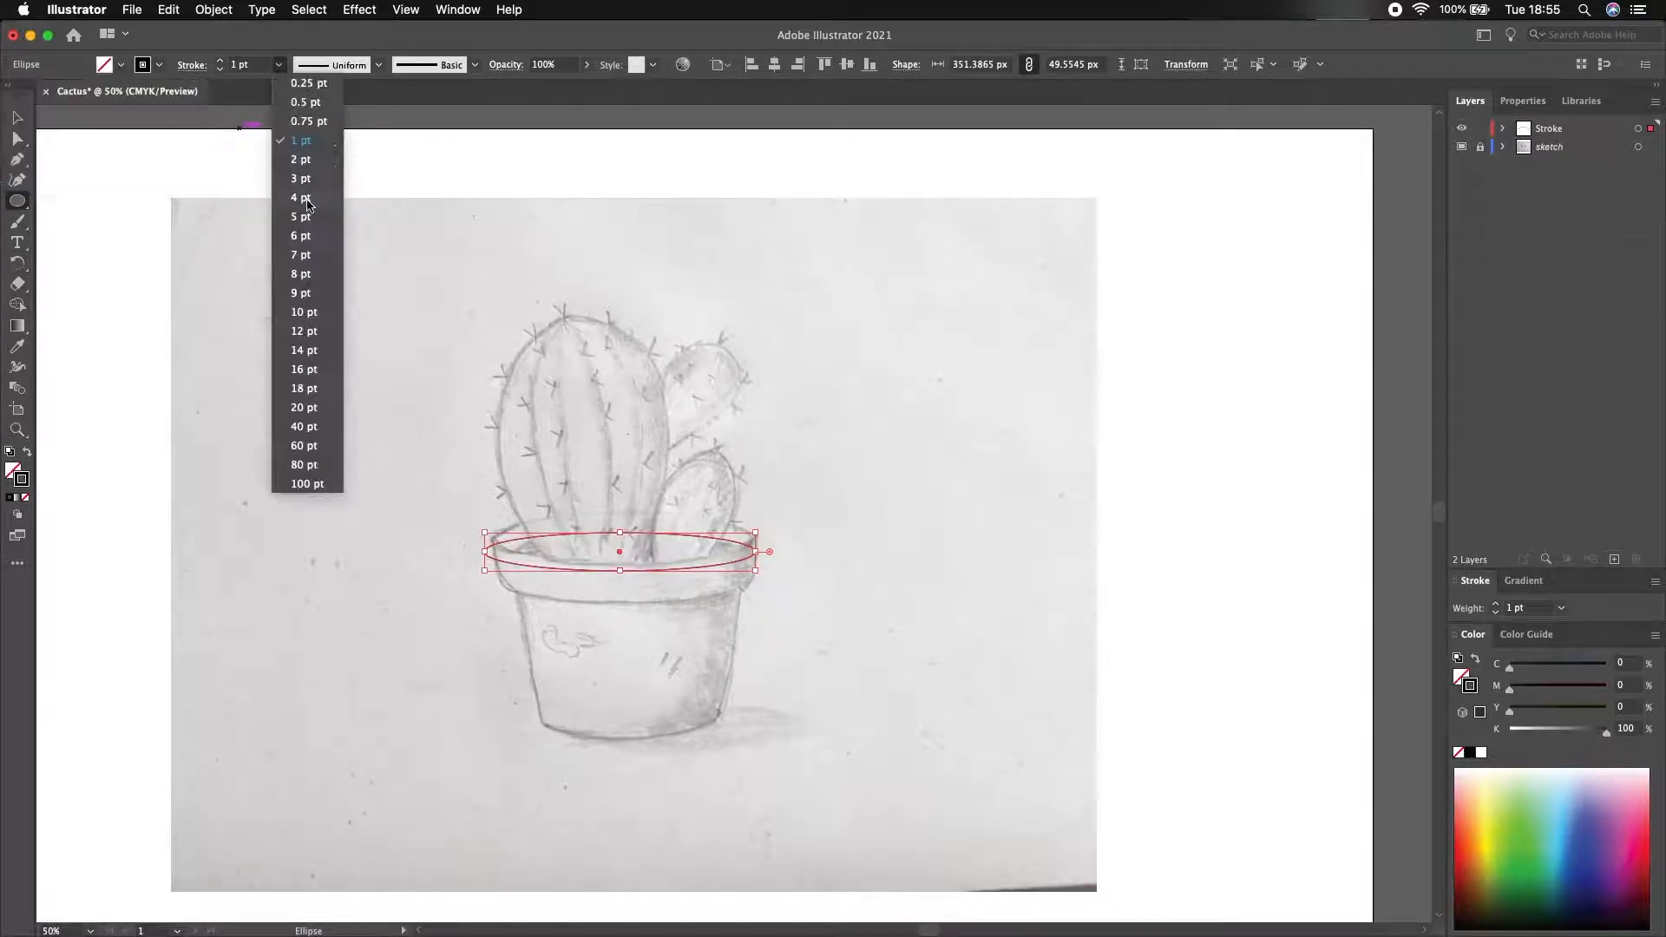
click(299, 323)
- Align the ellipse with the sketched pot opening and narrow it to about 347 px wide
key(v)
mouse_move(726, 542)
mouse_down()
mouse_move(774, 547)
mouse_move(706, 527)
mouse_up()
click(805, 509)
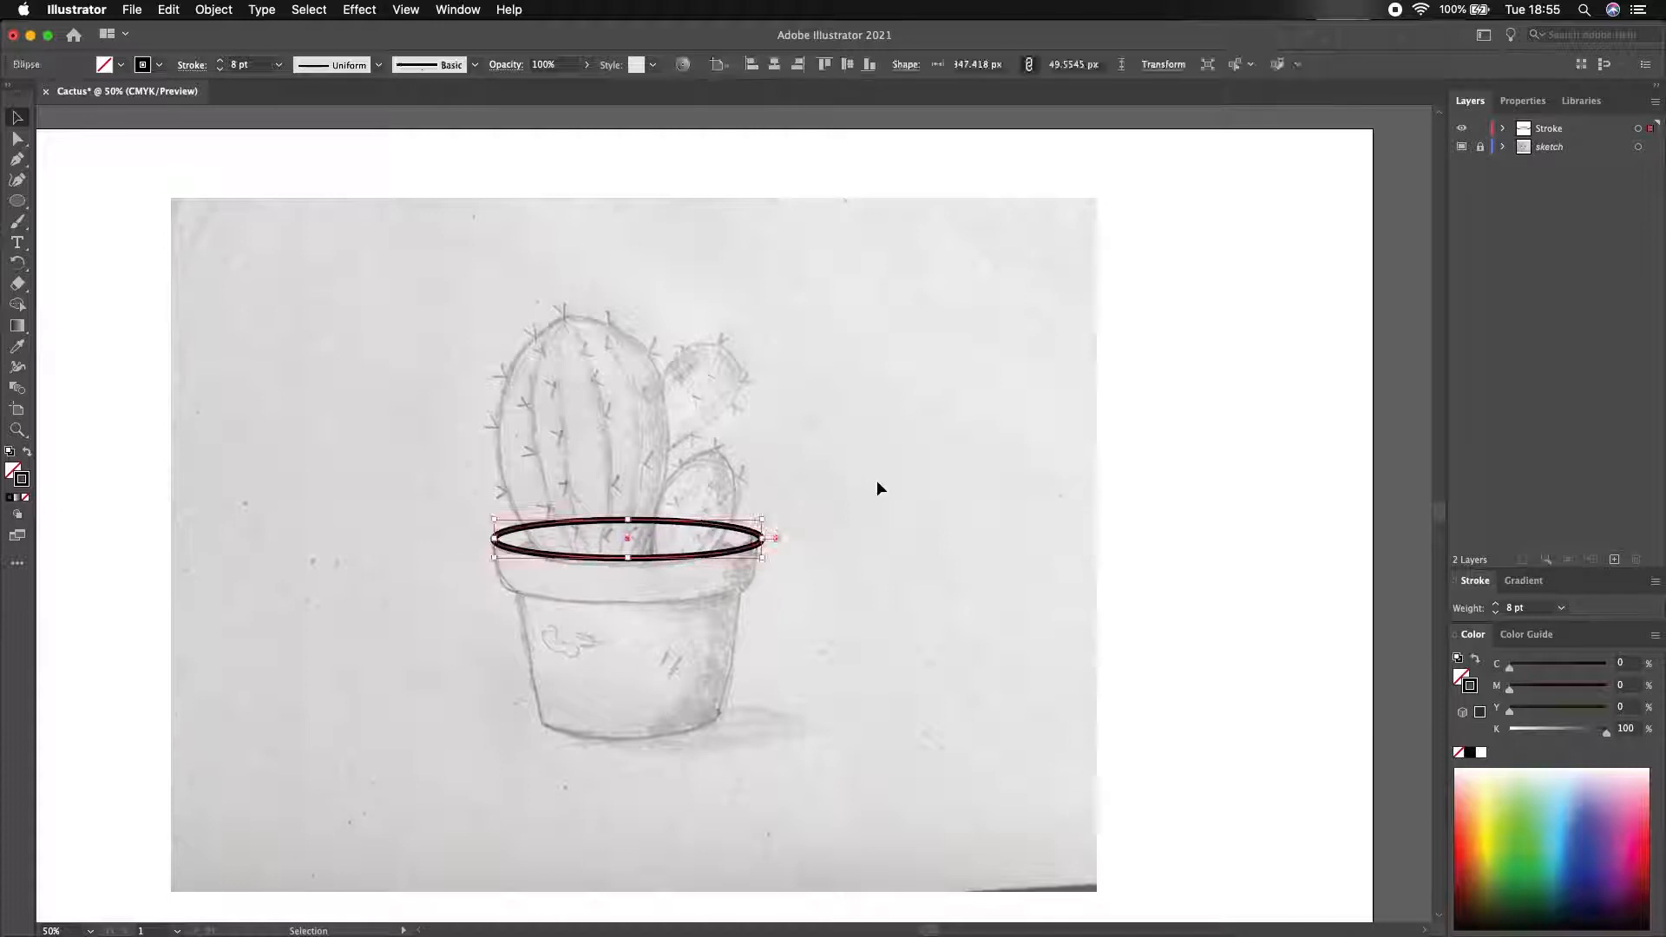
click(885, 480)
click(727, 533)
click(876, 574)
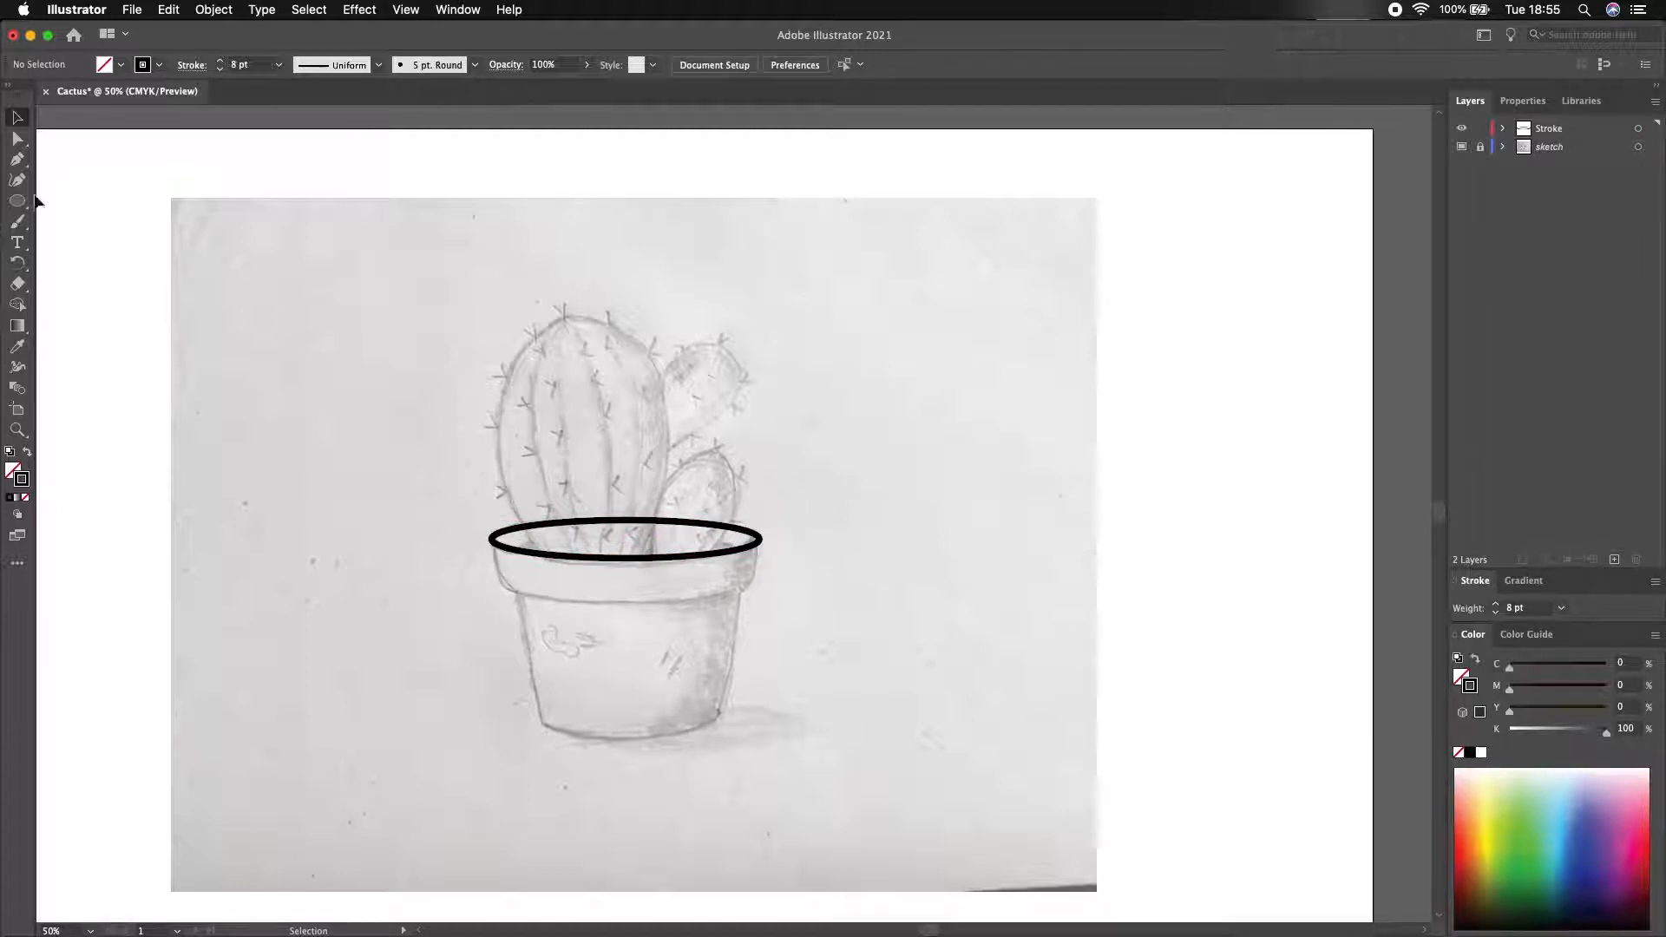
- Draw the pot's rim band with the Pen tool as a closed tapered shape starting from the ellipse's two side points
click(493, 539)
click(501, 587)
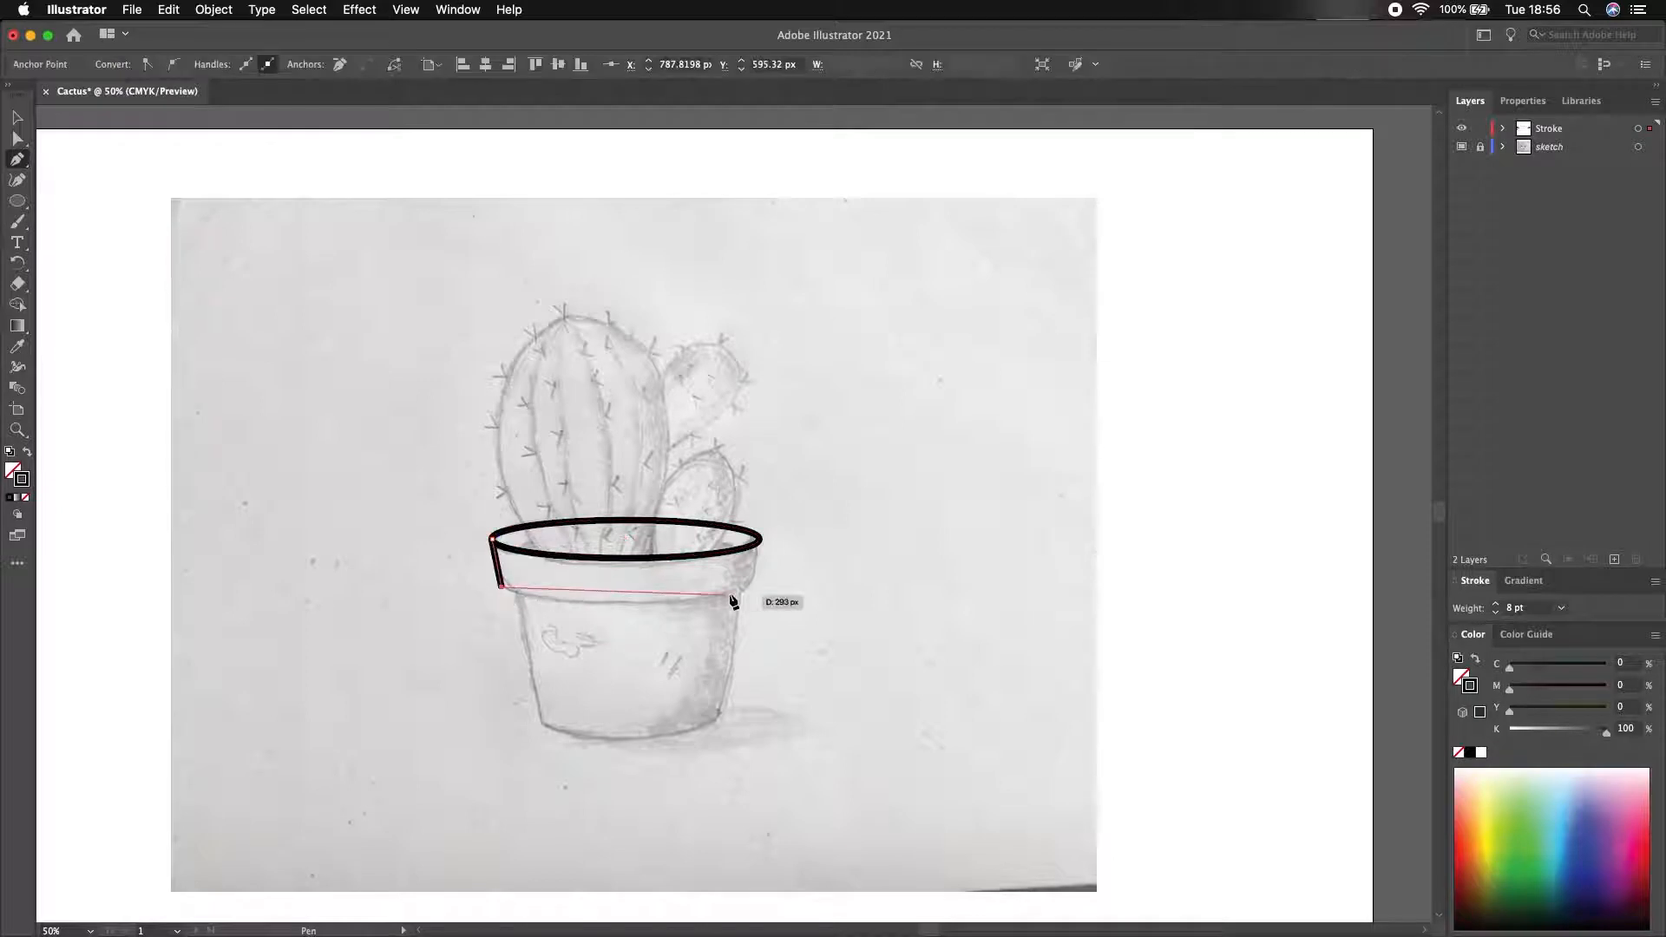
click(752, 588)
click(760, 539)
click(492, 540)
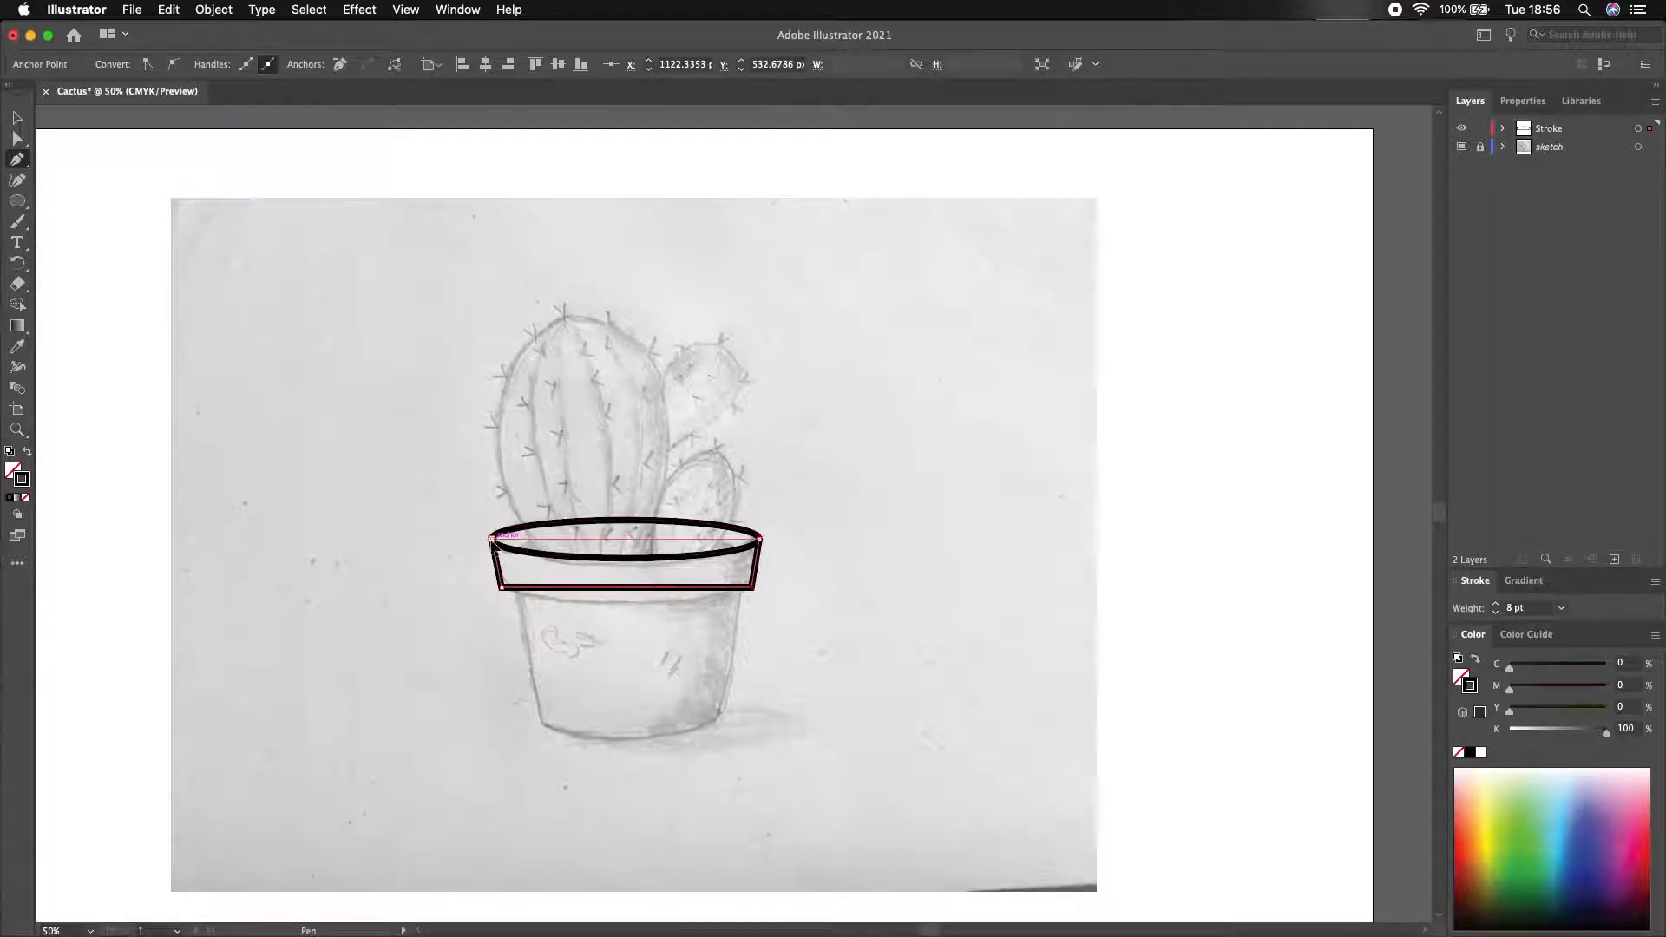
- Bow the rim band's lower edge downward with the Curvature tool to follow the sketch
key(shift+grave)
drag(626, 588, 627, 604)
click(626, 559)
- Round the rim band's two lower corners
click(16, 159)
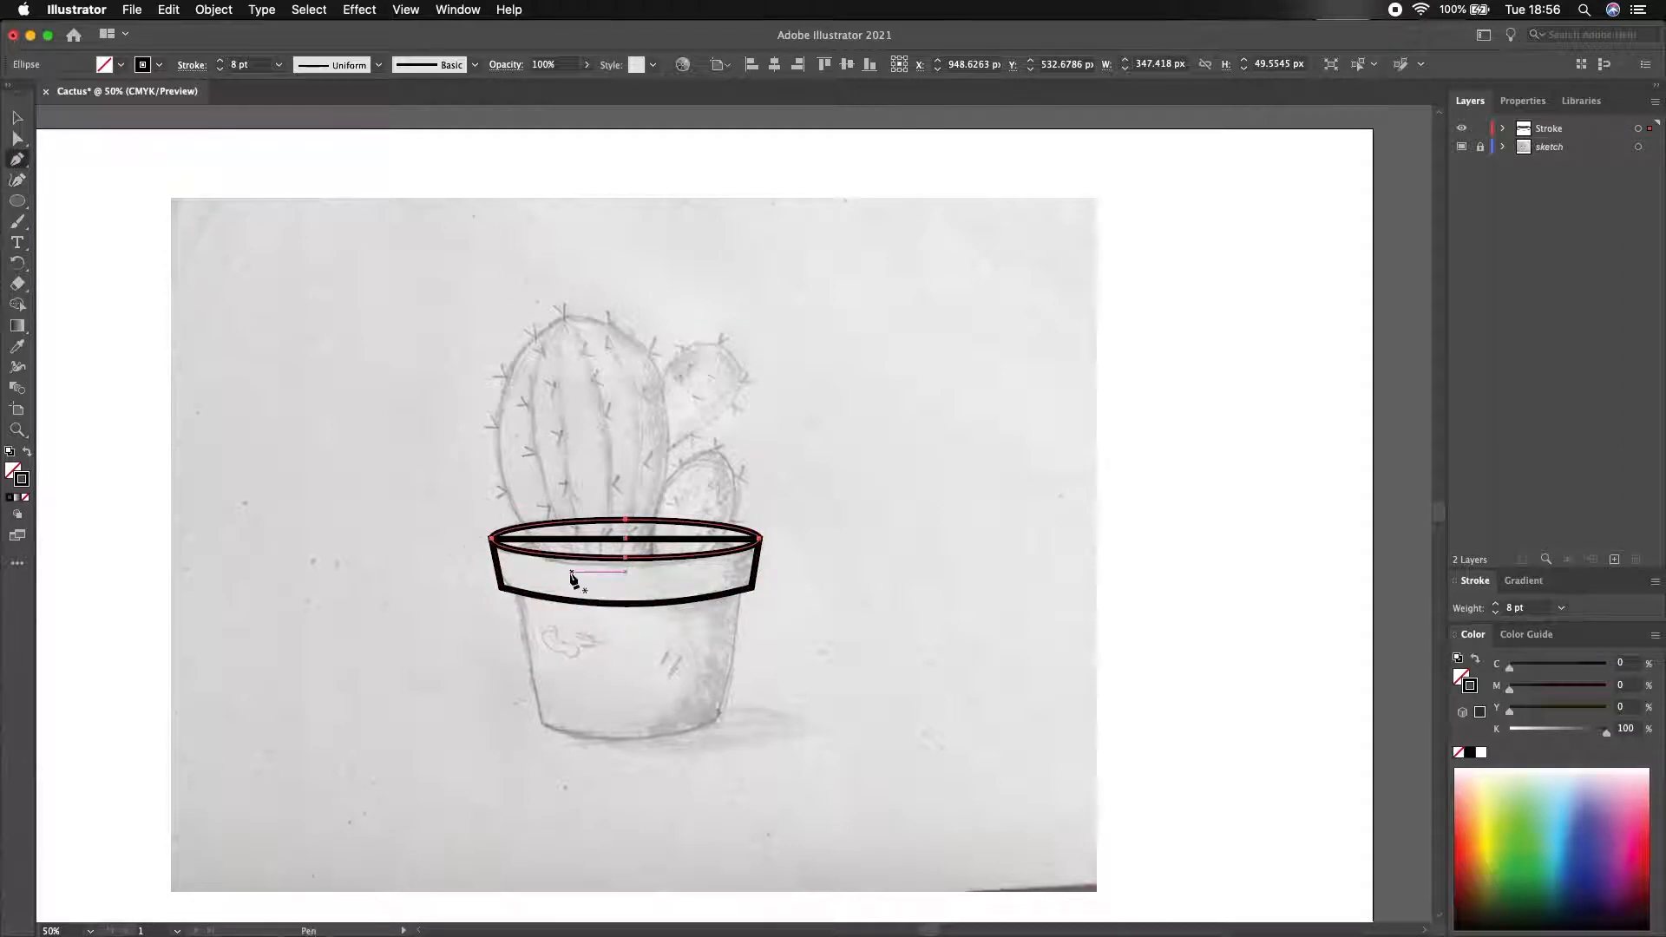
super+click(508, 590)
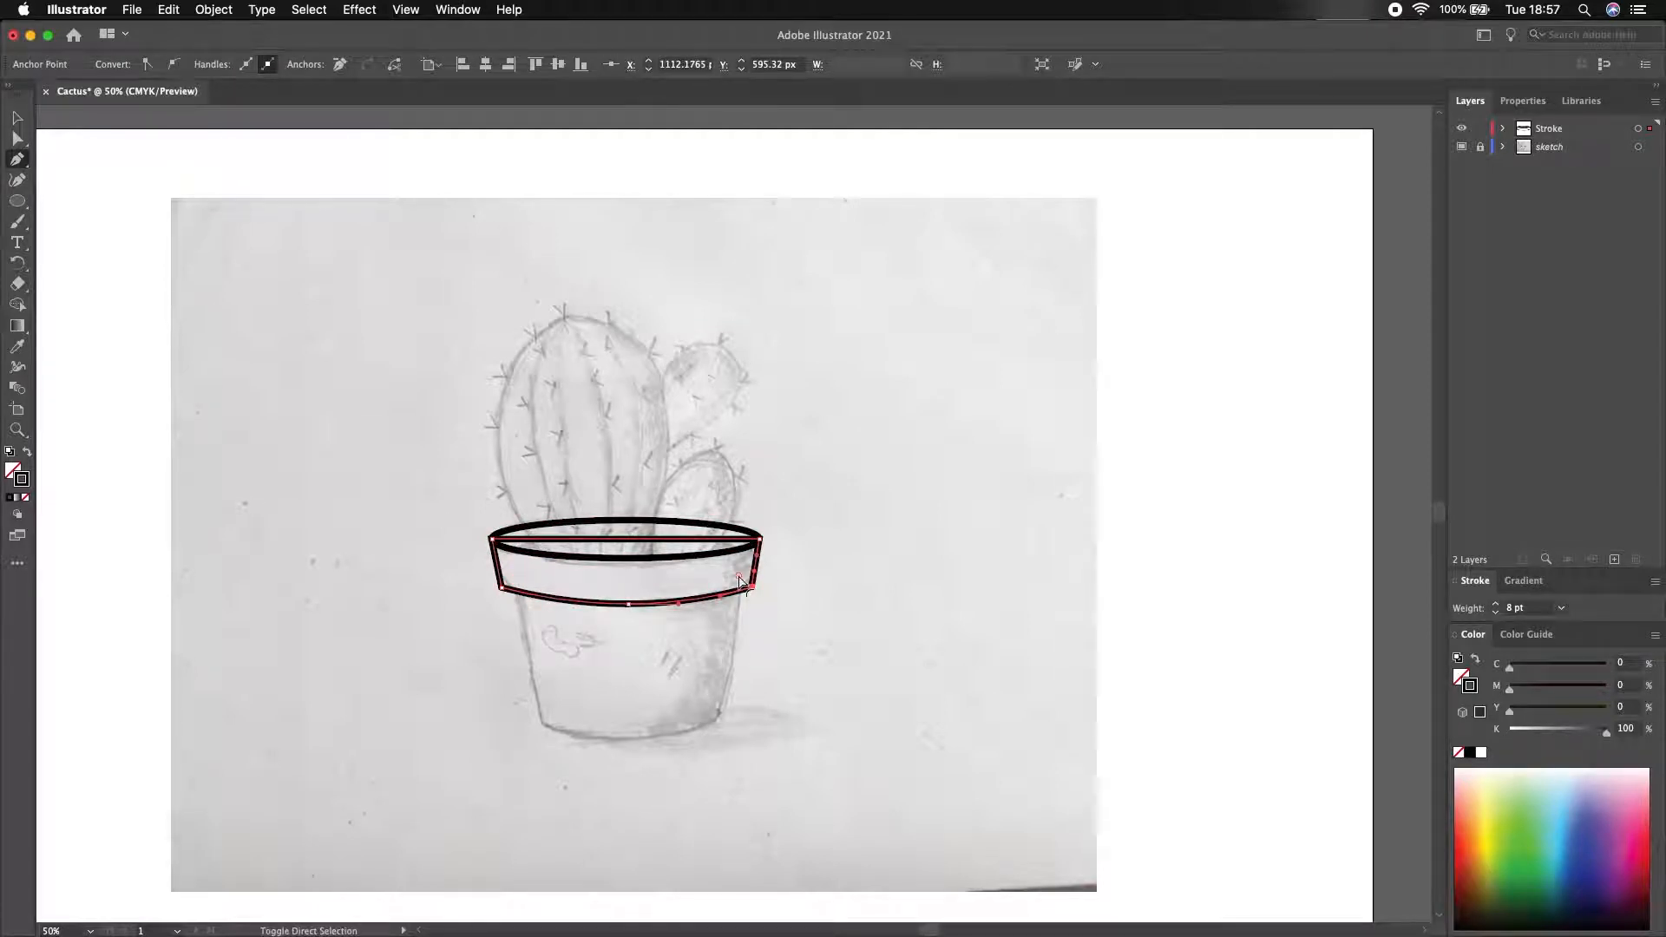
shift+super+click(511, 588)
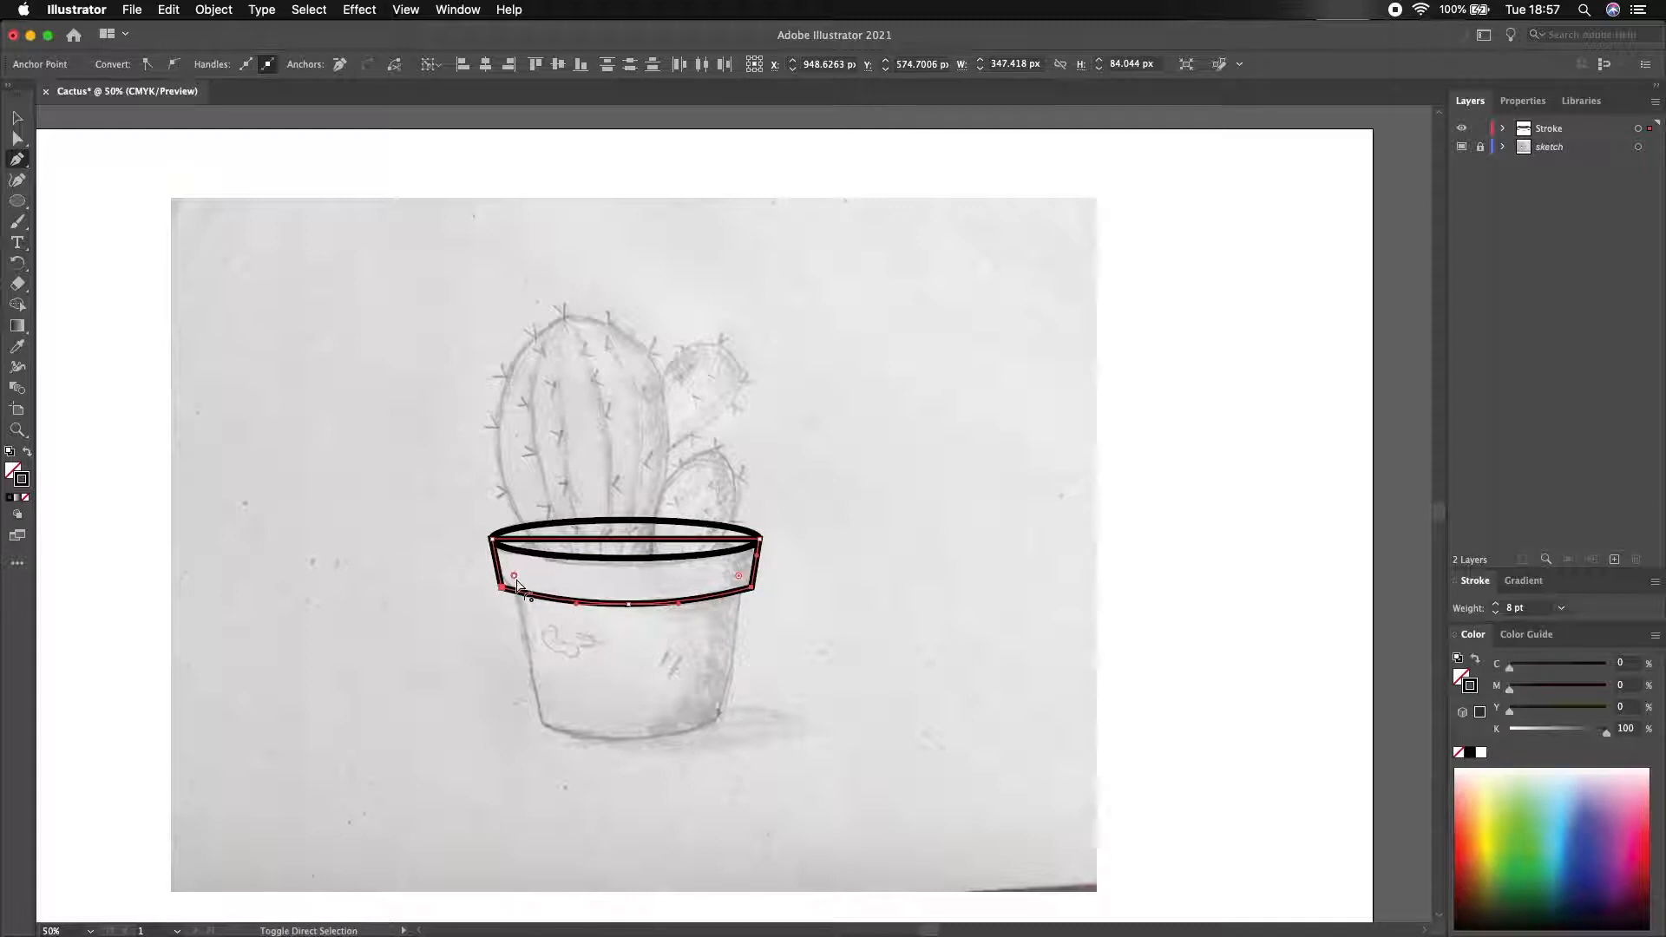
drag(736, 575, 732, 575)
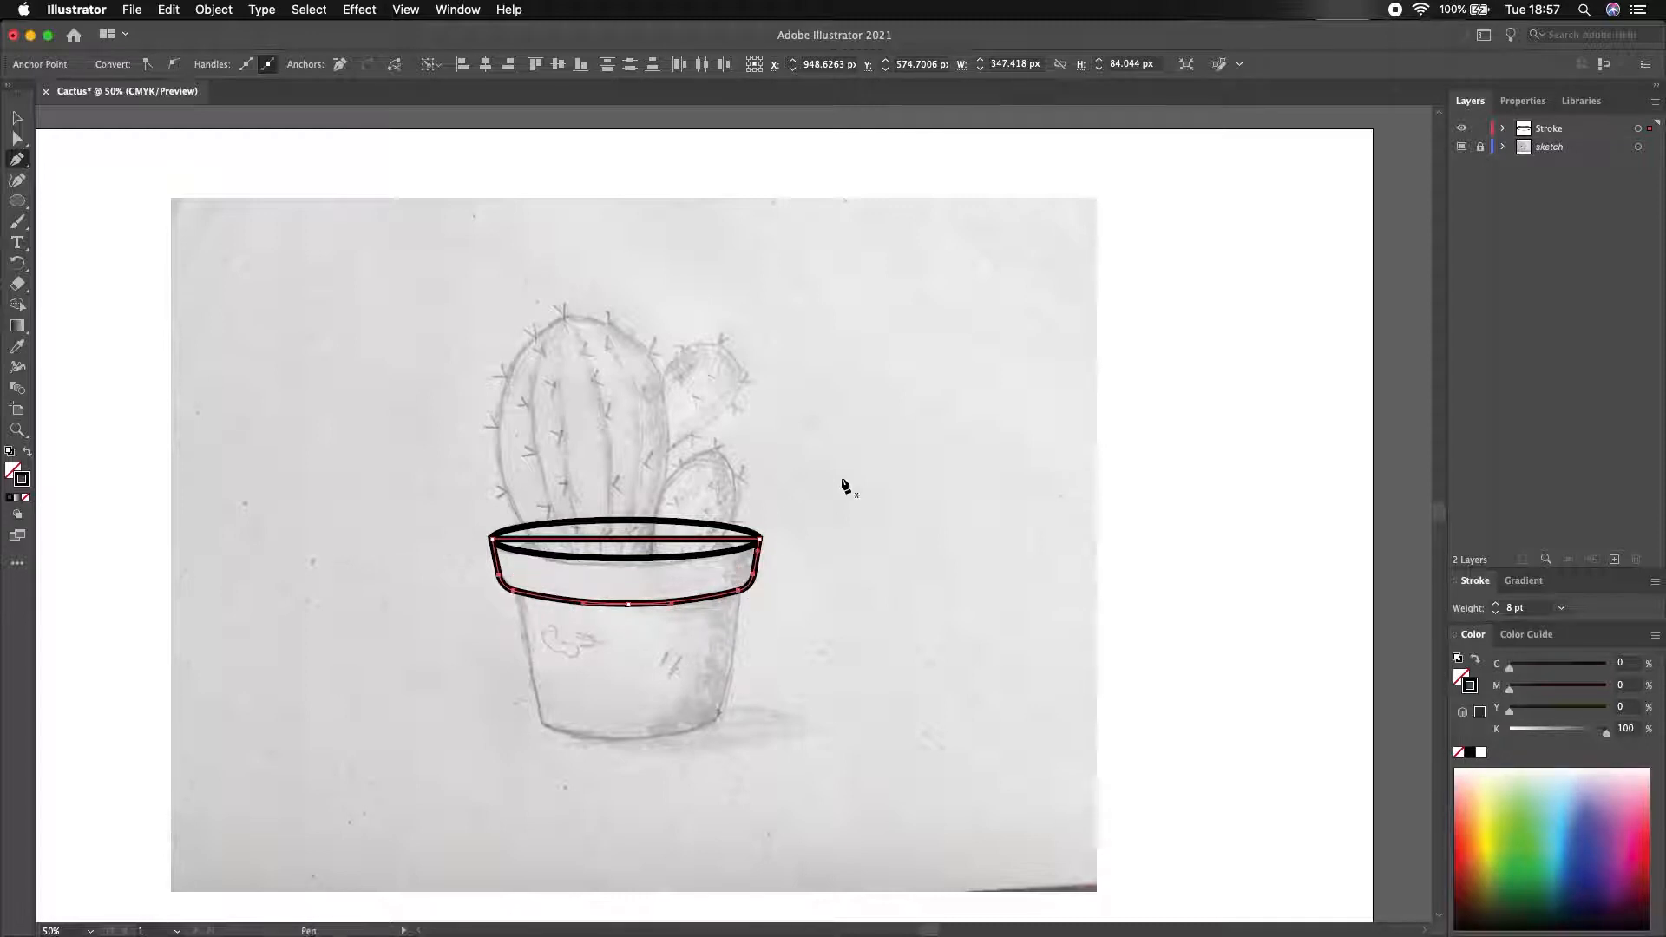
- Slightly round the rim band's two upper corners where they meet the ellipse
click(21, 124)
click(435, 591)
click(18, 160)
click(516, 592)
key(super+z)
super+click(491, 538)
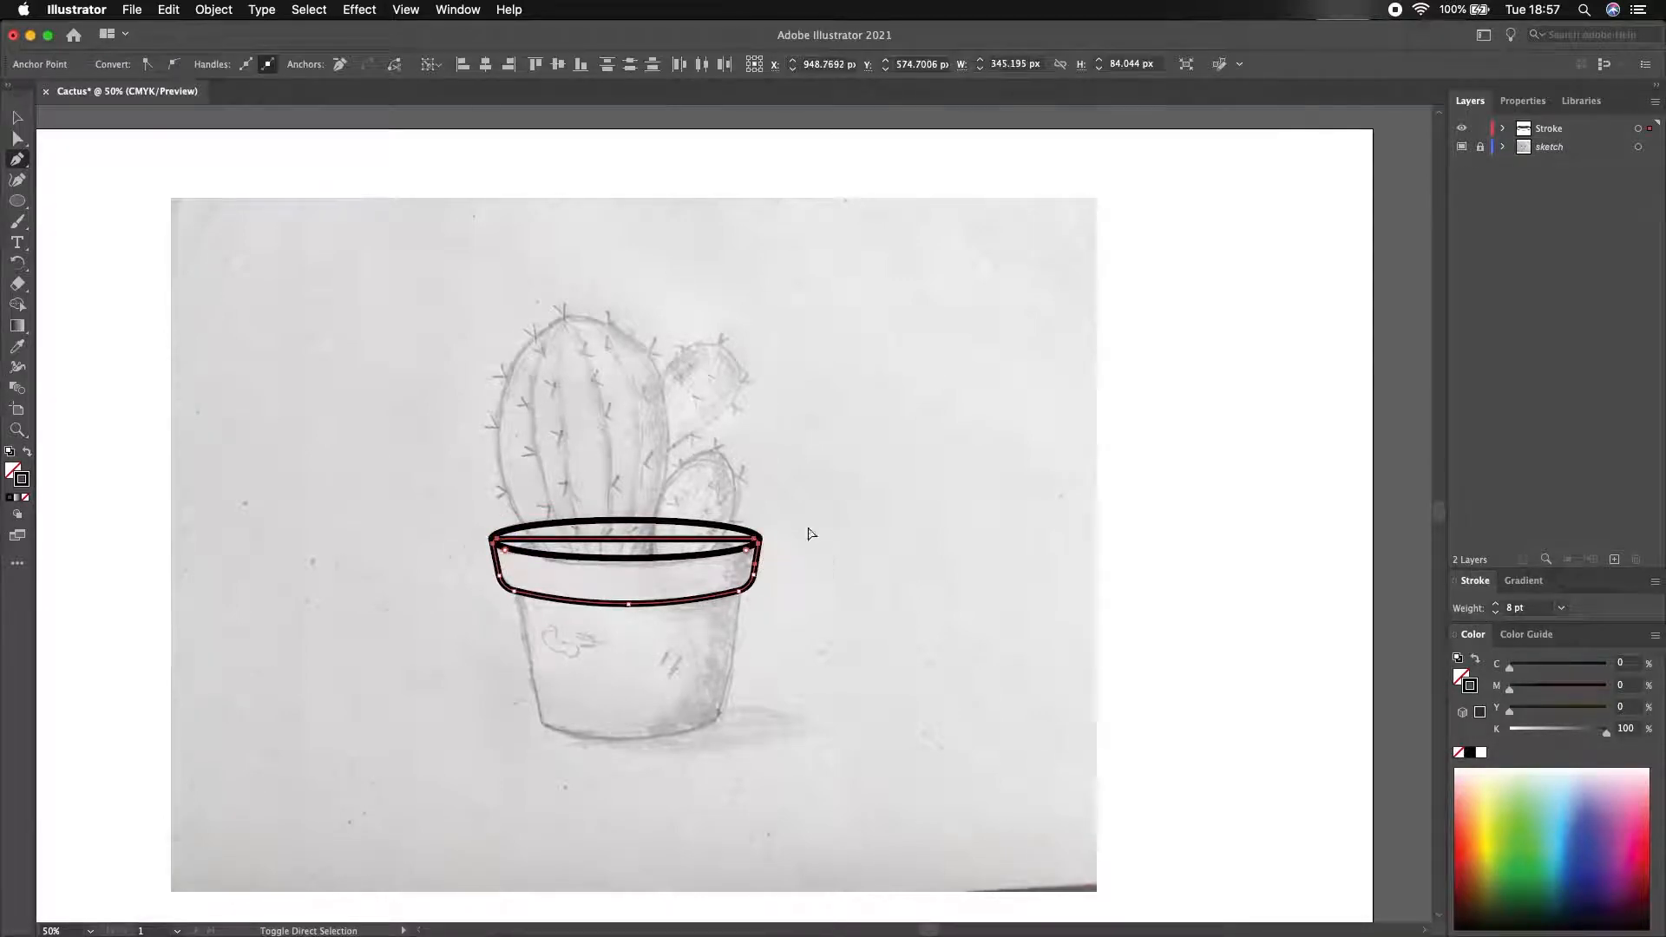
click(807, 525)
key(super+z)
- Merge the areas inside the rim ellipse with the Shape Builder tool to remove the straight line crossing it
click(20, 123)
drag(425, 498, 807, 657)
click(19, 305)
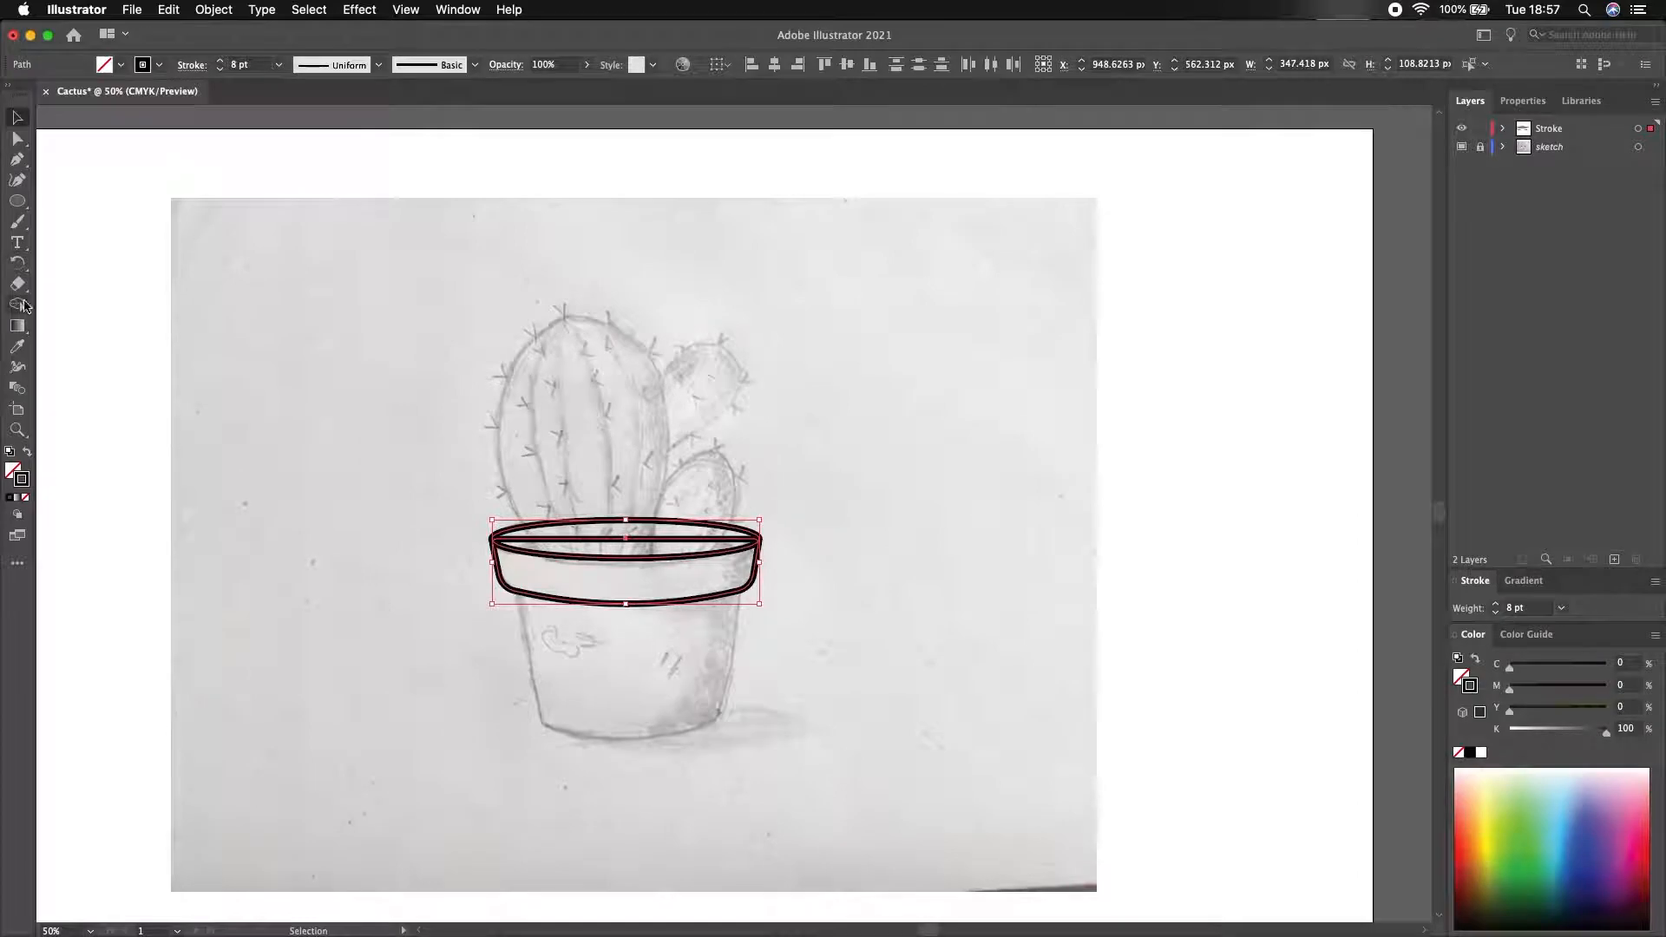
click(614, 534)
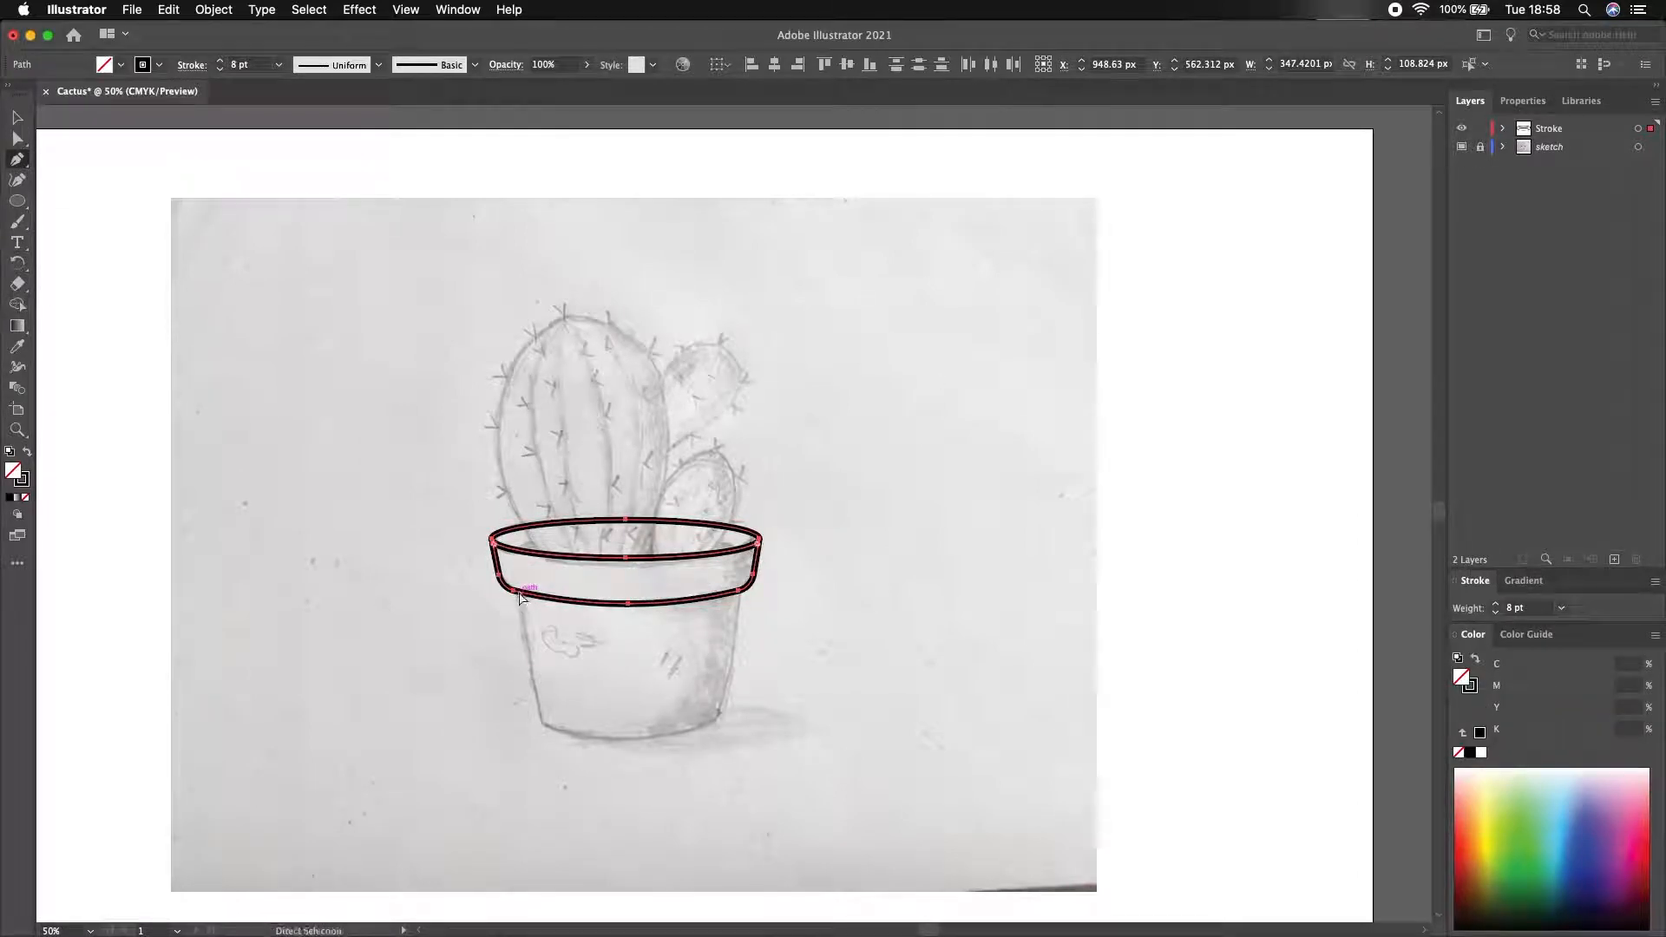
- Draw the tapered pot body below the rim as a closed Pen path and round its two bottom corners
scroll(518, 593, up, 4)
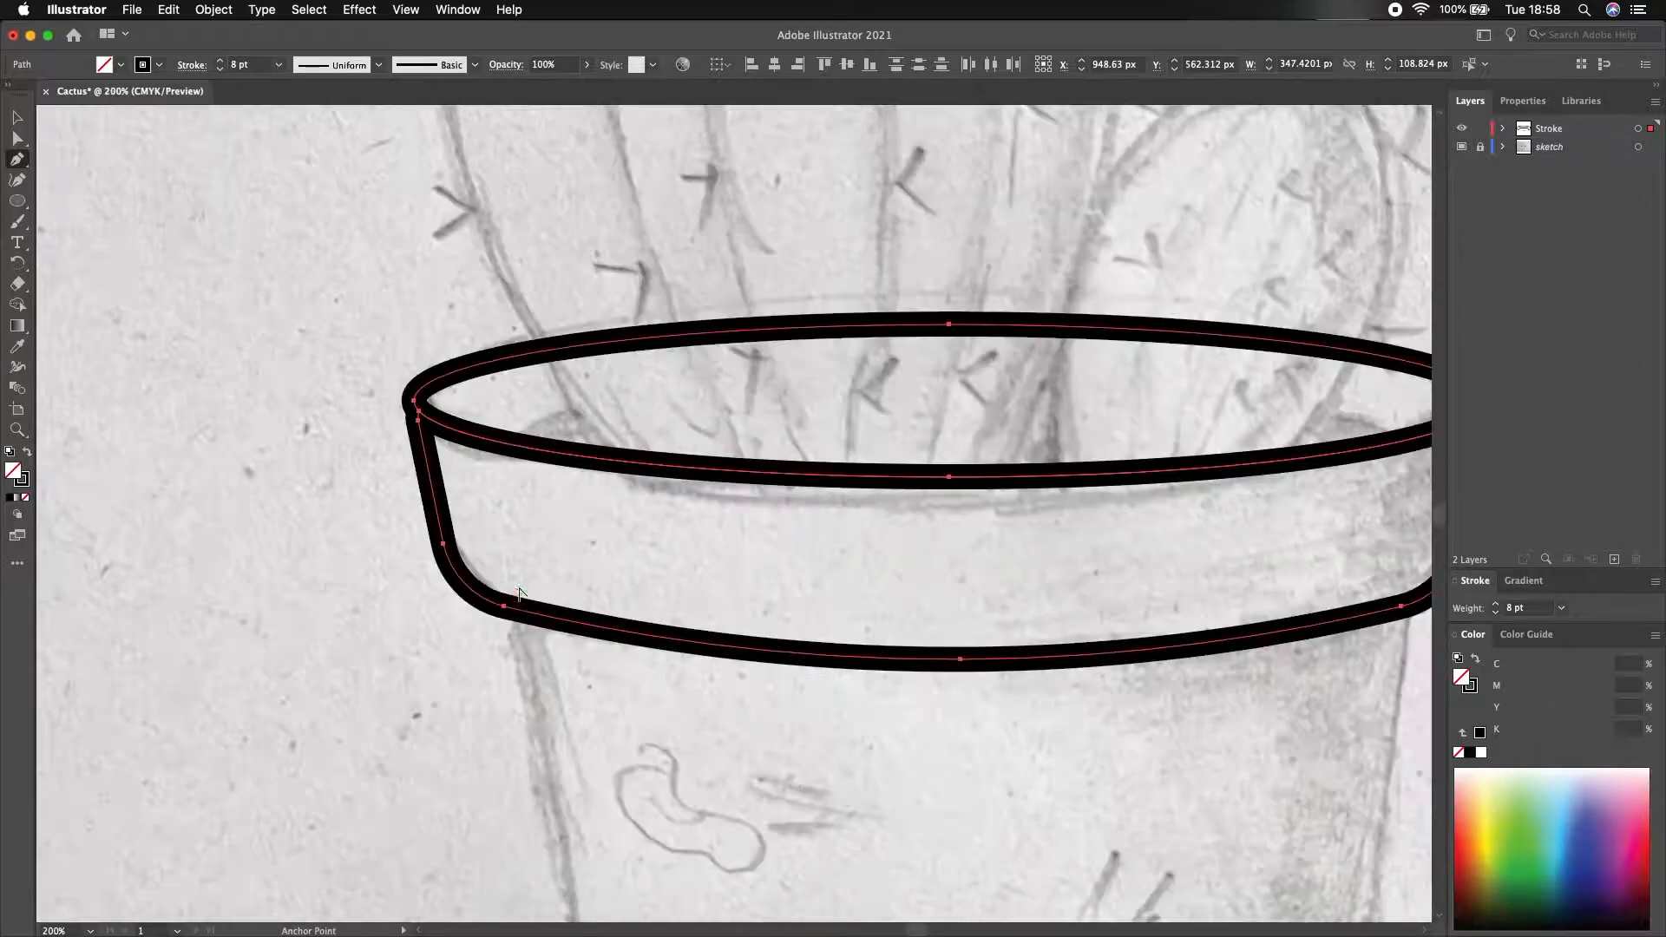
scroll(514, 610, down, 3)
scroll(486, 520, down, 3)
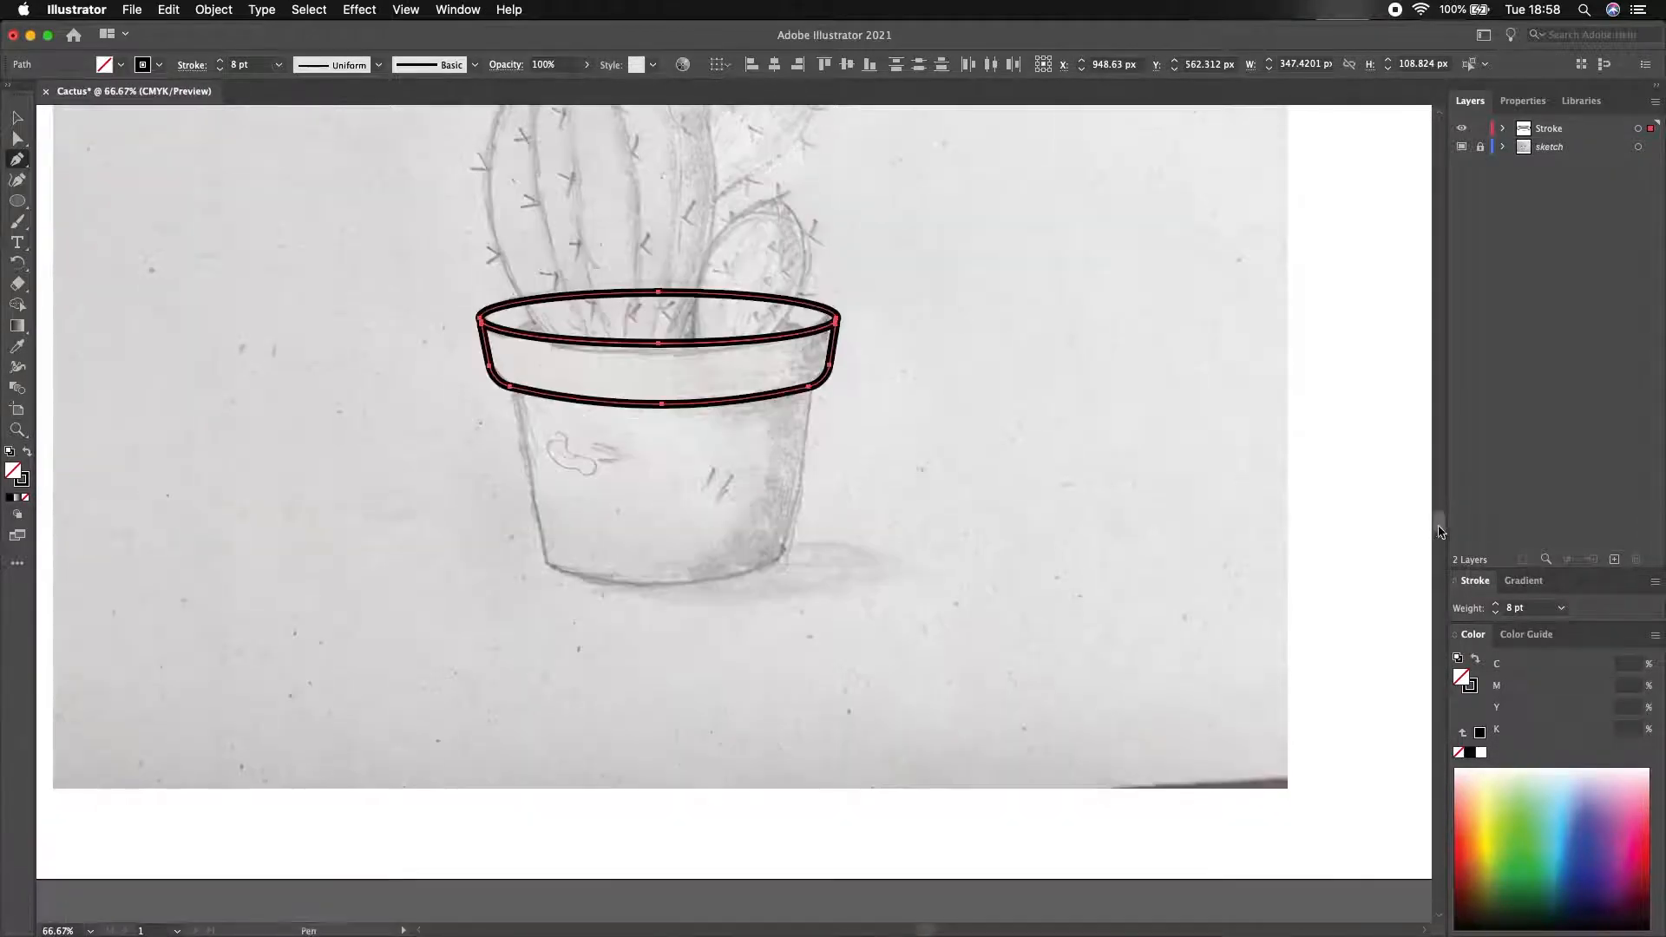
scroll(438, 338, up, 1)
click(436, 332)
click(486, 599)
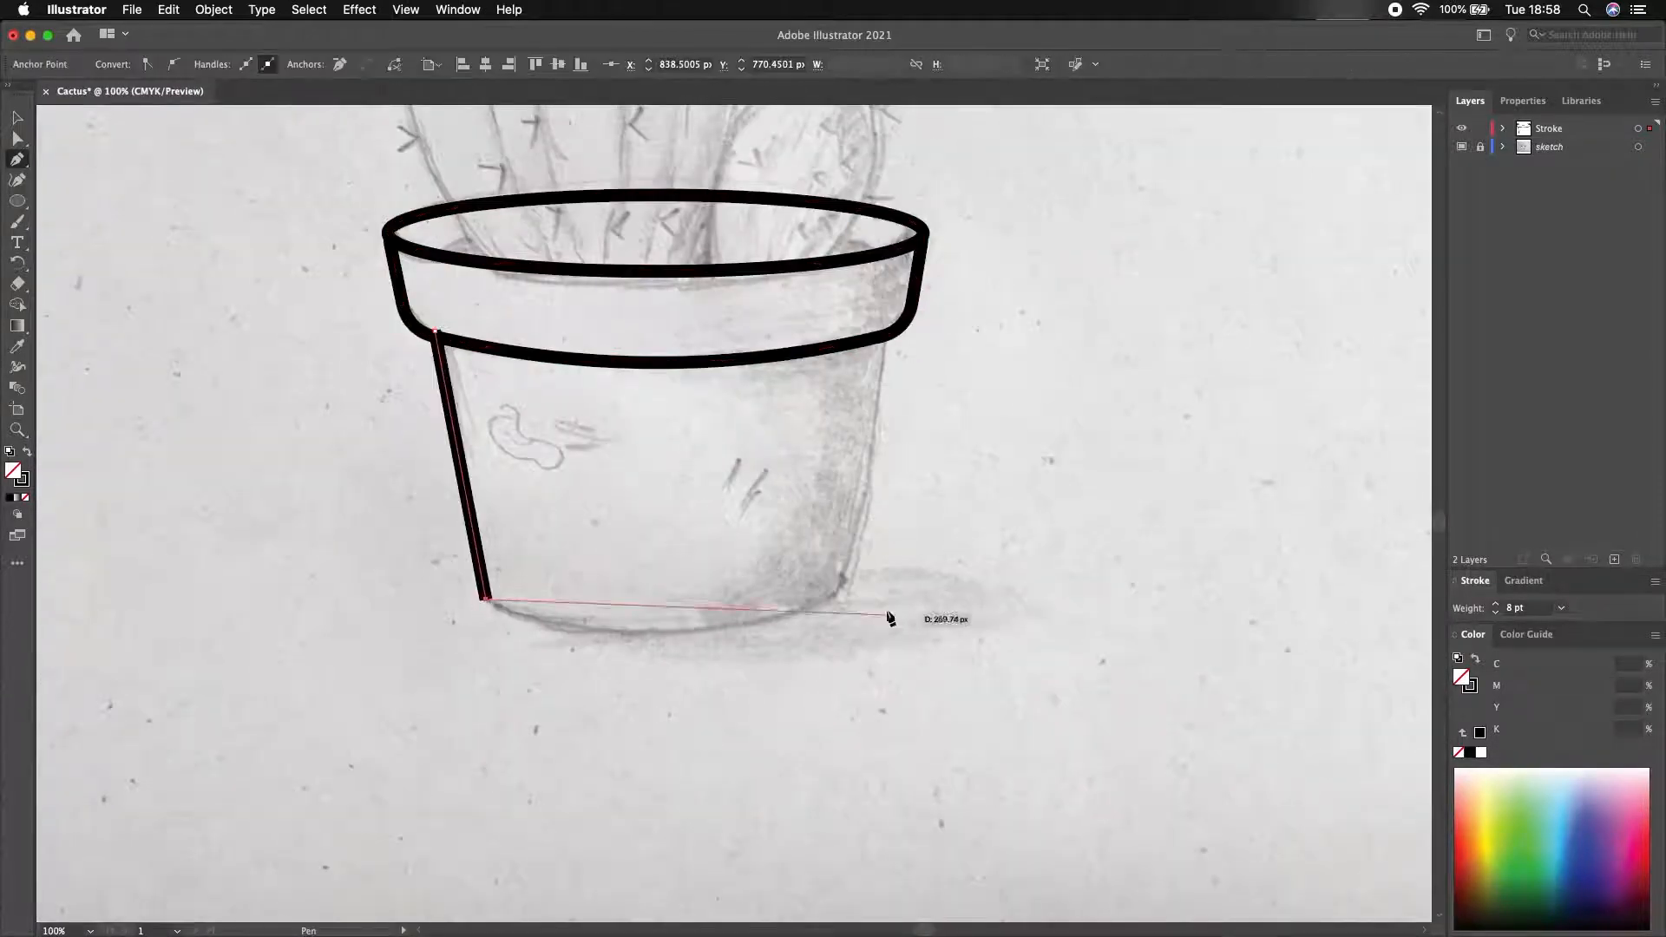
click(842, 599)
click(882, 330)
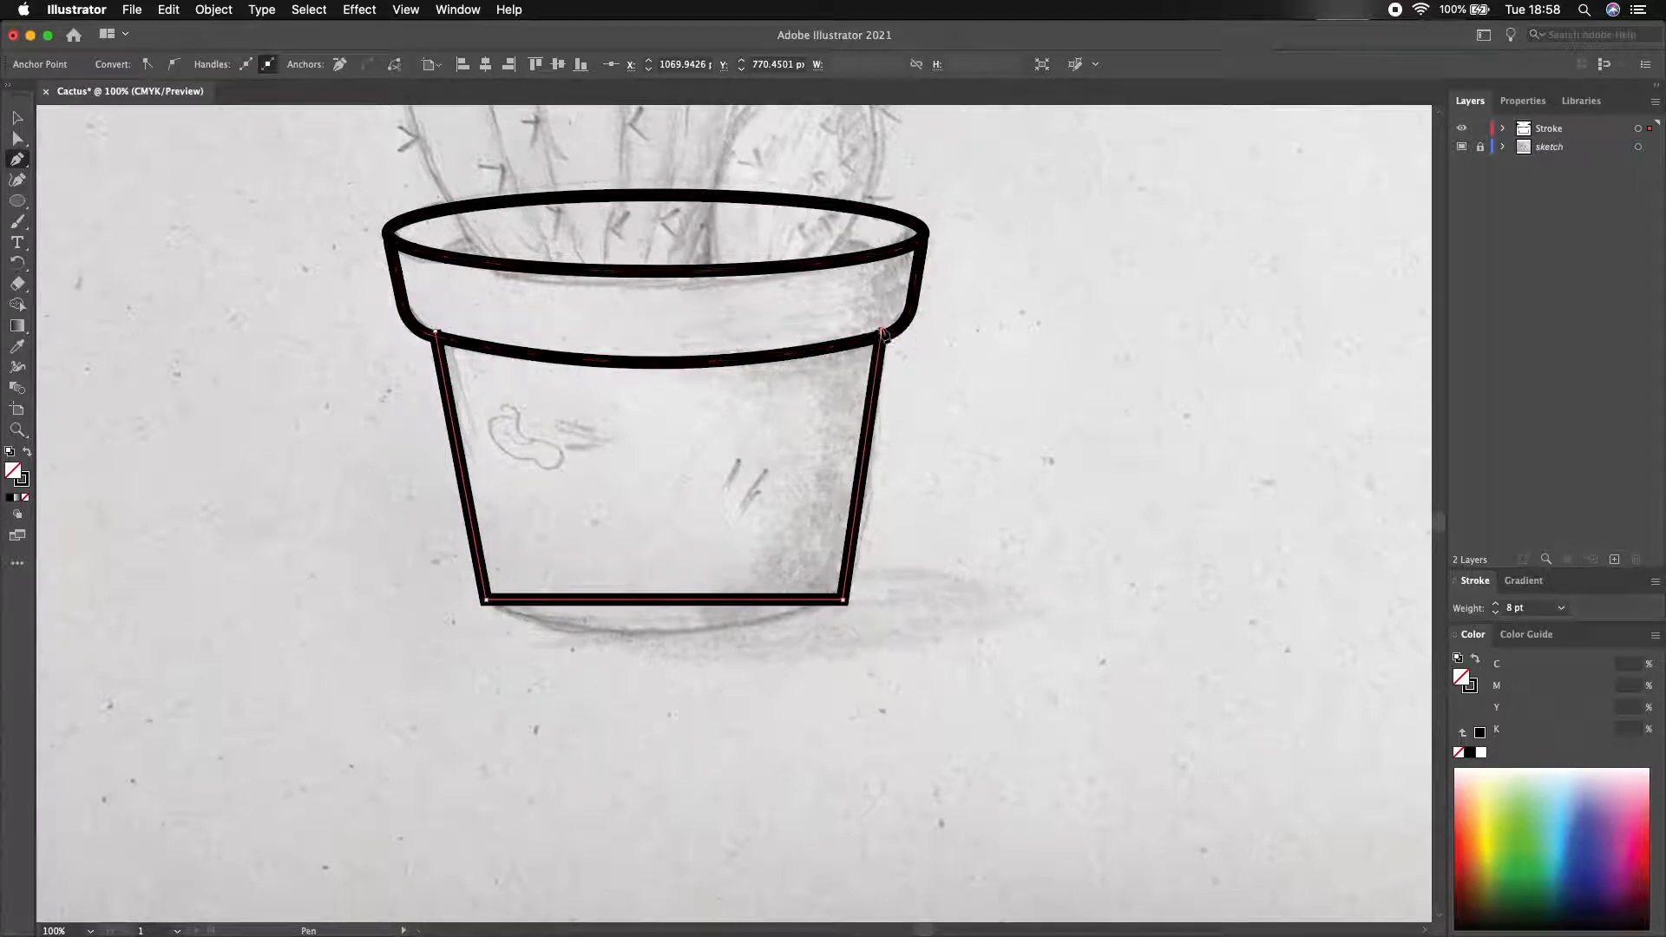
click(435, 331)
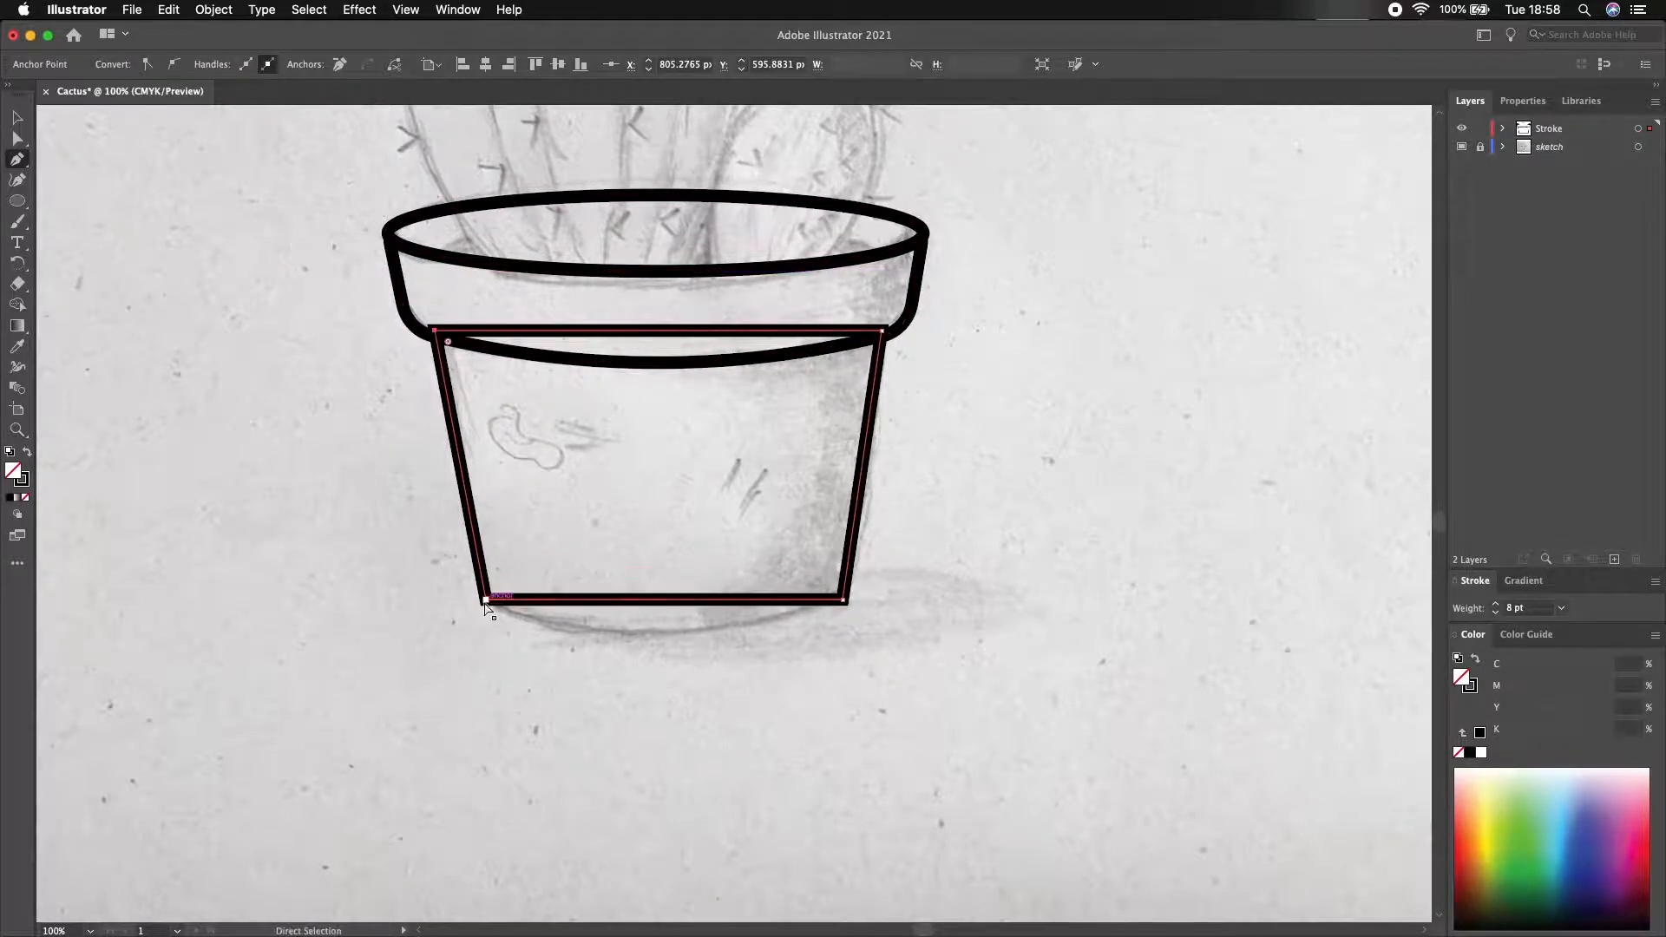
shift+super+click(843, 600)
drag(826, 583, 821, 580)
- Merge the pot body's overlap into the rim band with the Shape Builder tool so the body follows the curved rim edge
key(v)
drag(949, 676, 366, 215)
click(17, 304)
drag(640, 302, 652, 345)
- Bow the pot body's bottom edge downward with the Curvature tool and smooth it near the corner
key(shift+grave)
click(661, 600)
drag(661, 600, 660, 628)
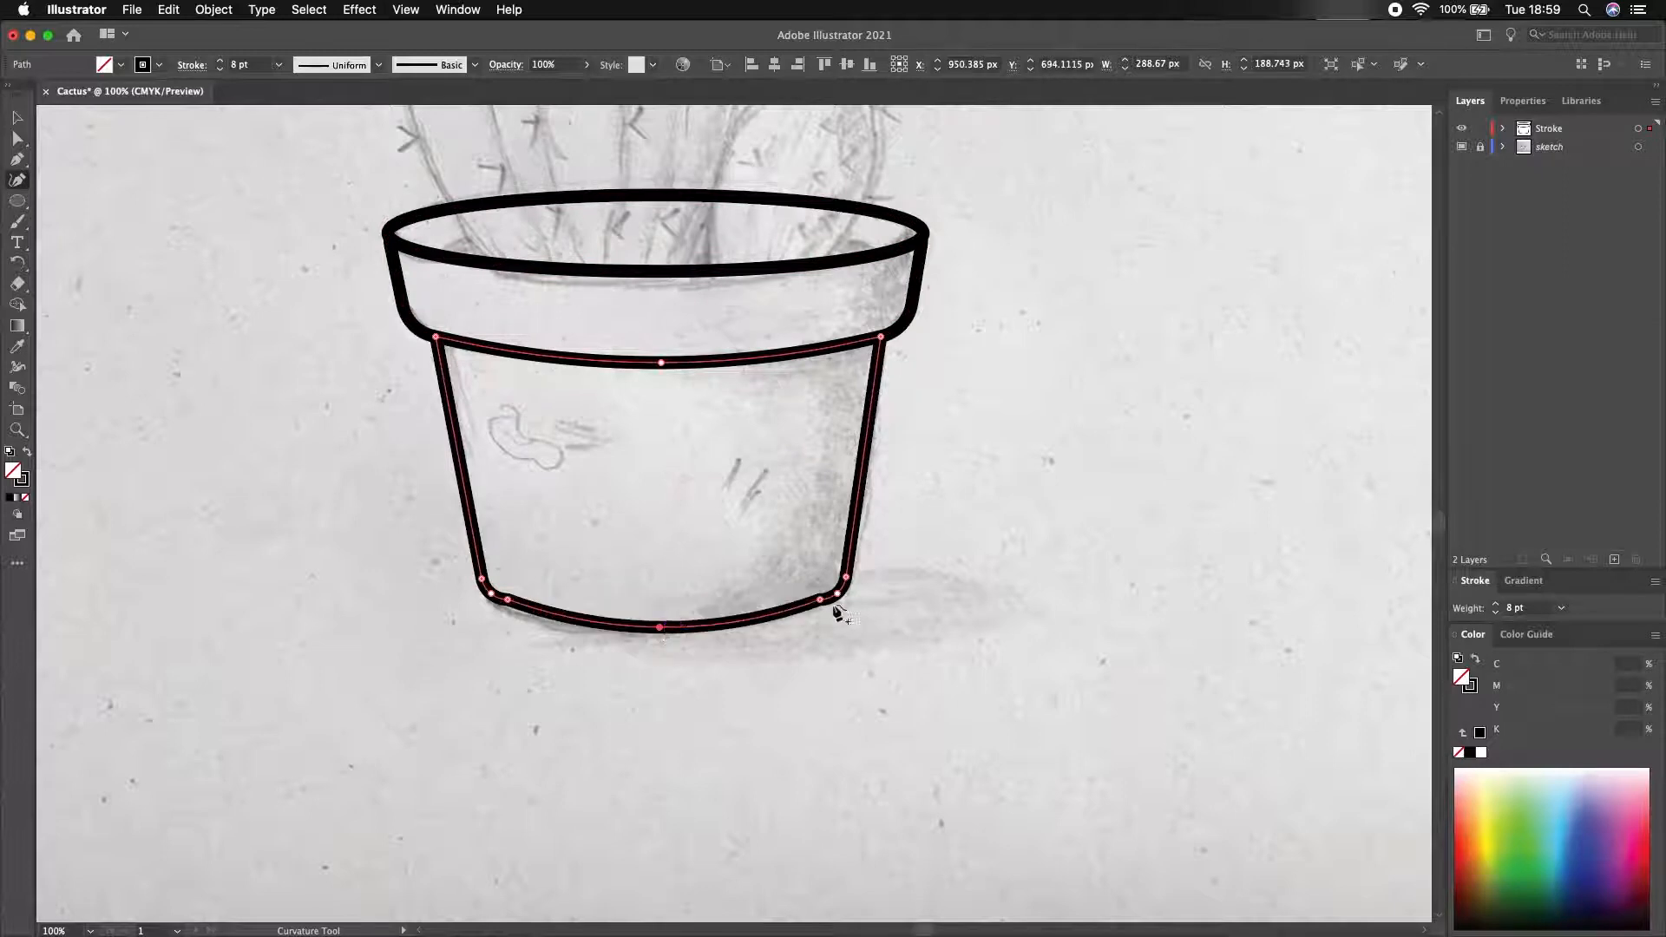
click(819, 605)
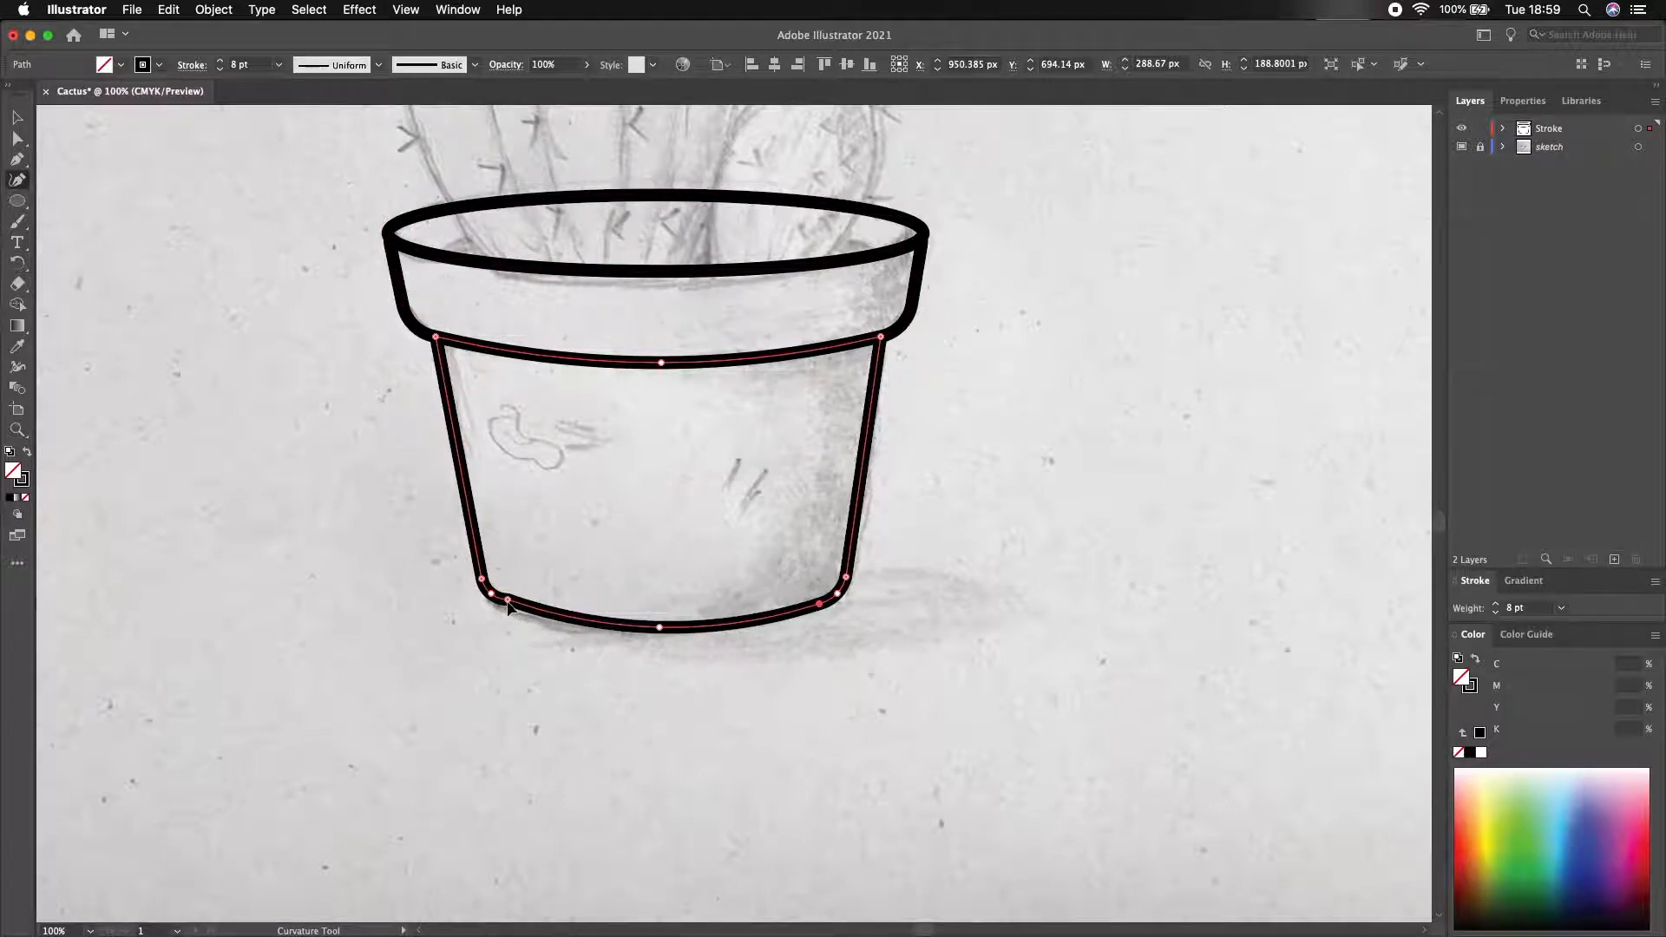
key(v)
click(1336, 595)
- Draw an ellipse about 214 × 367 px over the large cactus and tilt it to match the sketch
scroll(1336, 594, up, 5)
scroll(1339, 546, up, 2)
scroll(1215, 520, down, 3)
scroll(1216, 521, up, 1)
scroll(1216, 521, right, 3)
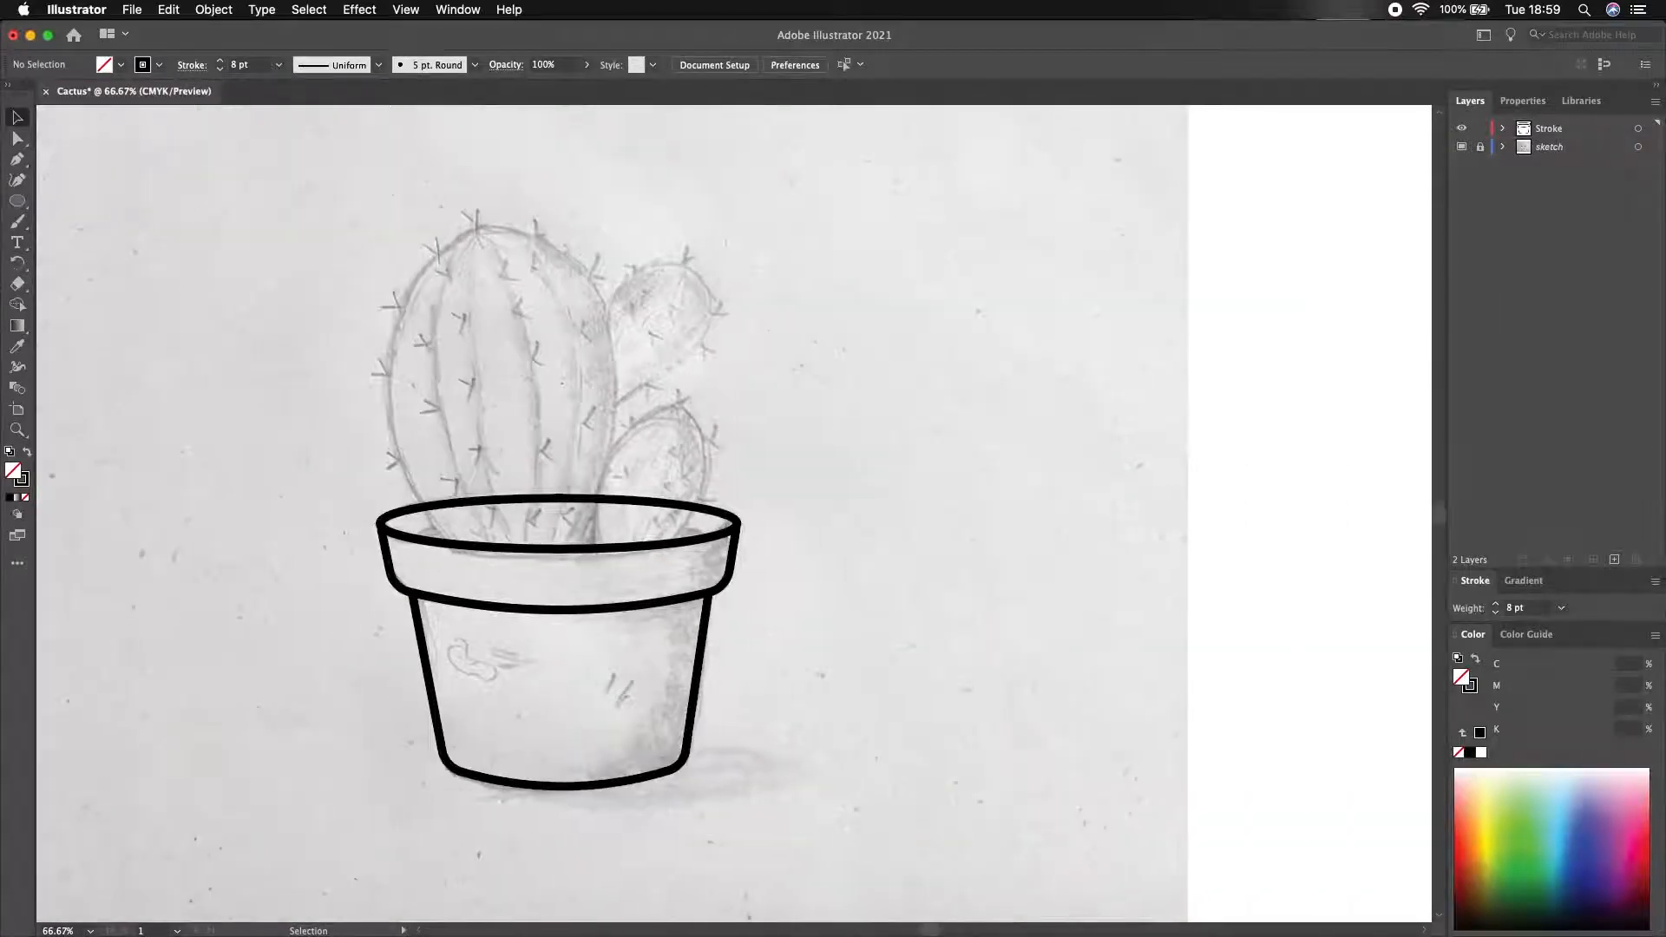
mouse_move(401, 195)
mouse_down()
mouse_move(546, 343)
mouse_move(620, 572)
mouse_up()
key(v)
drag(392, 194, 366, 225)
drag(493, 213, 493, 217)
click(896, 265)
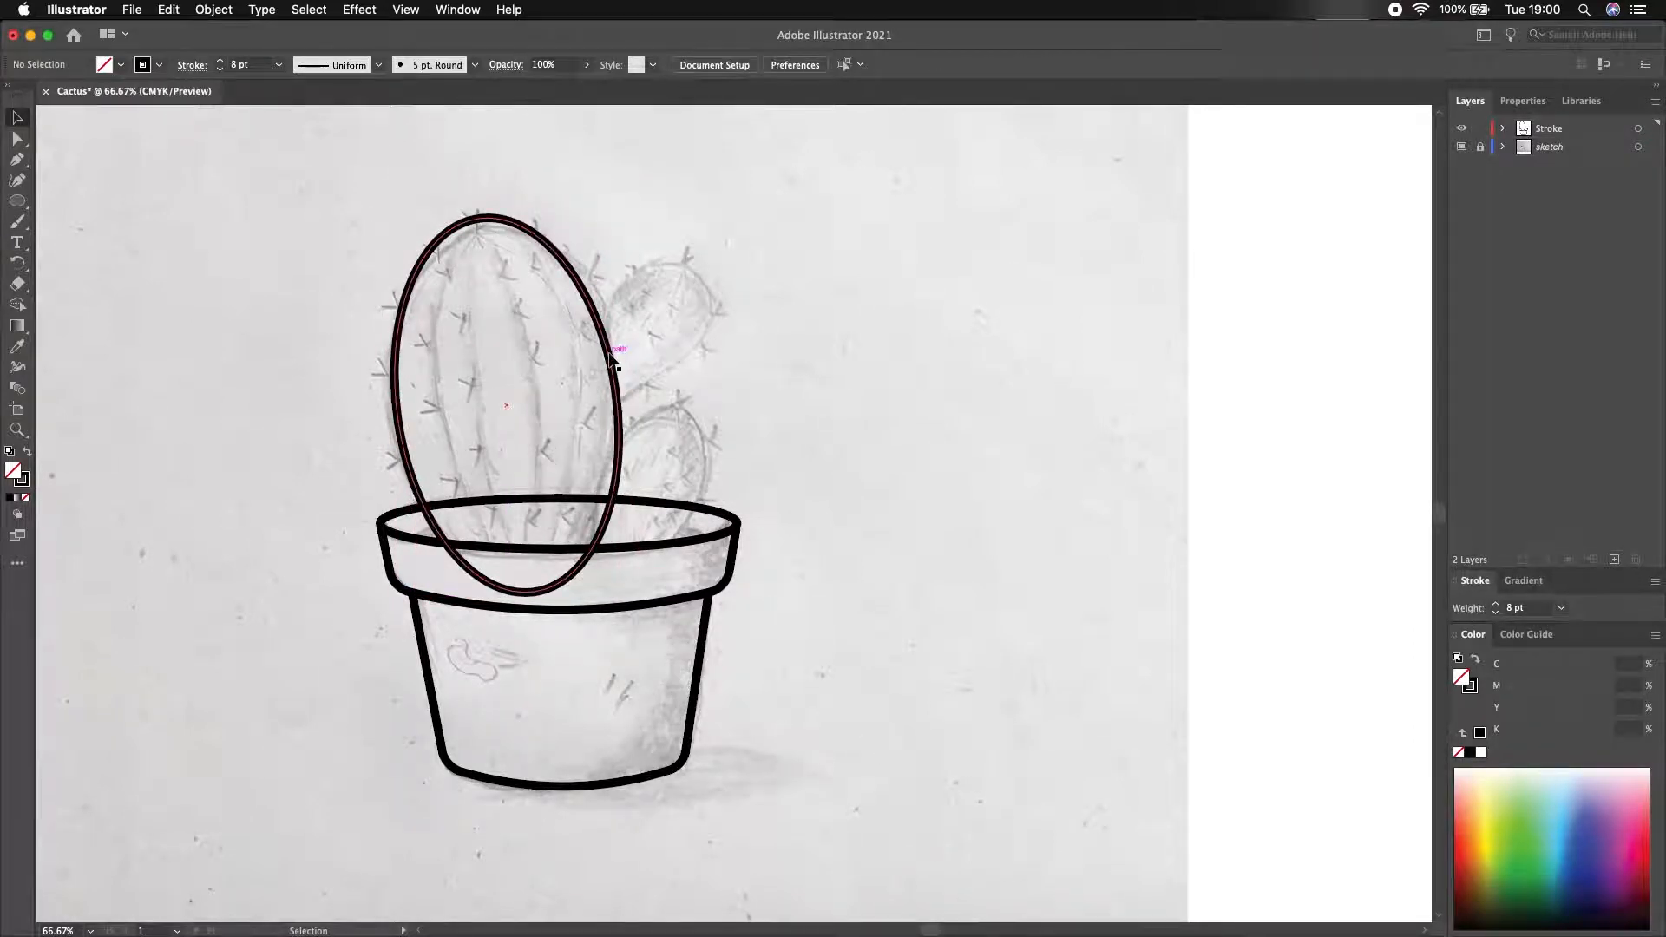
drag(613, 374, 583, 381)
key(super+z)
click(814, 357)
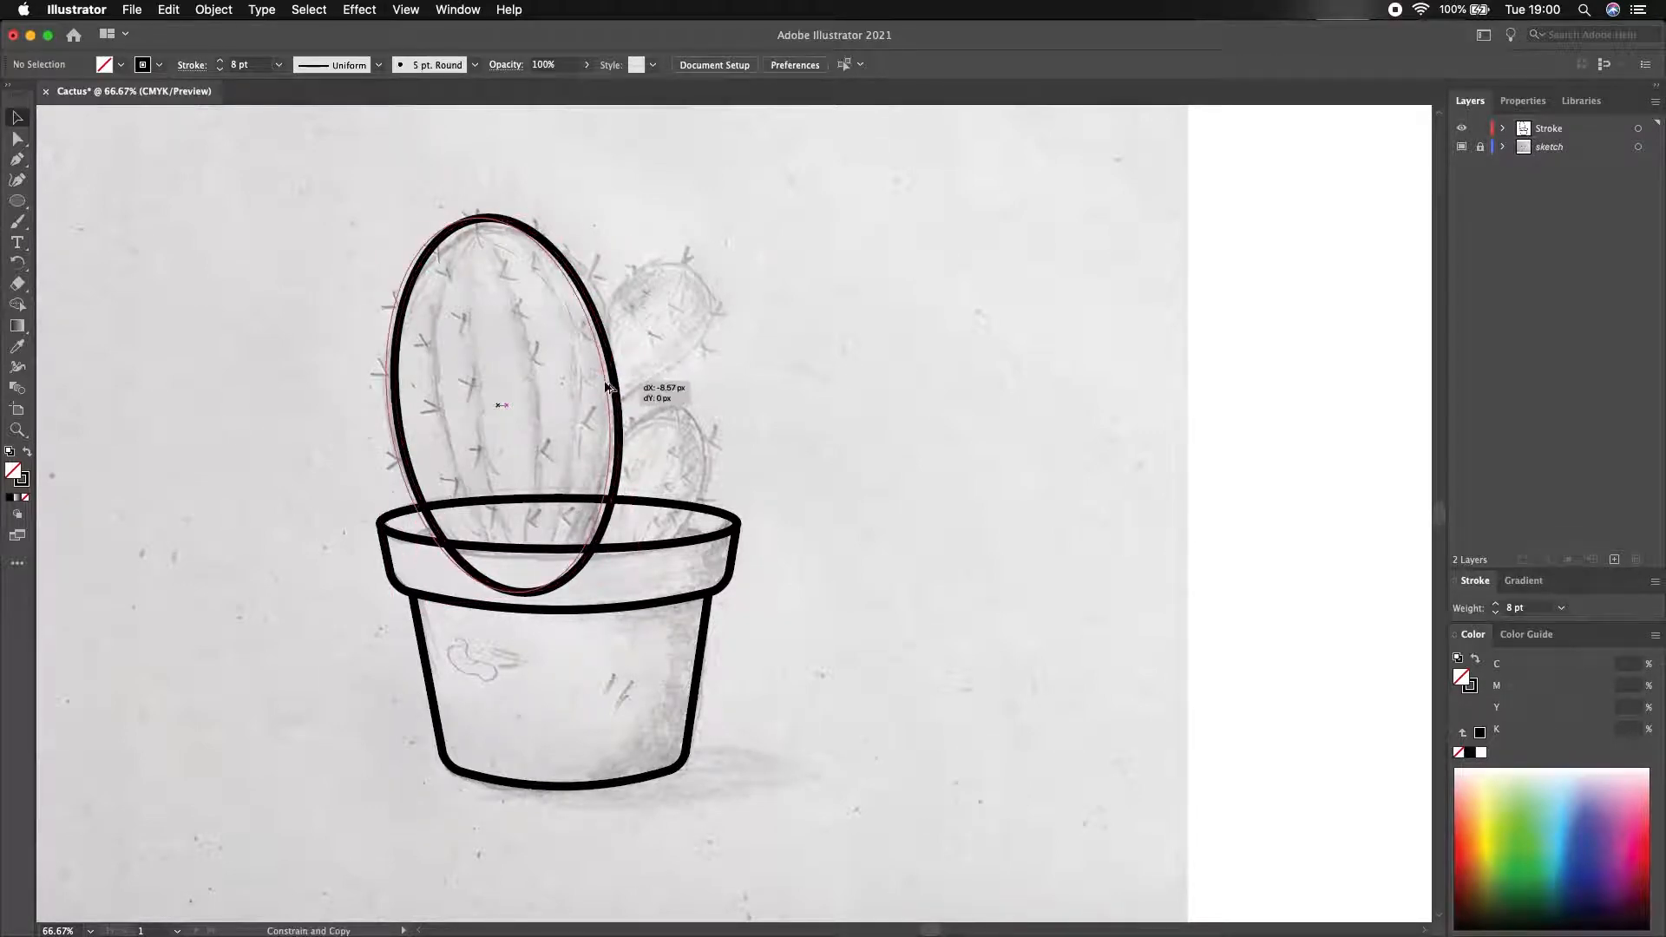
mouse_move(613, 388)
mouse_down()
mouse_move(595, 389)
mouse_move(634, 393)
mouse_up()
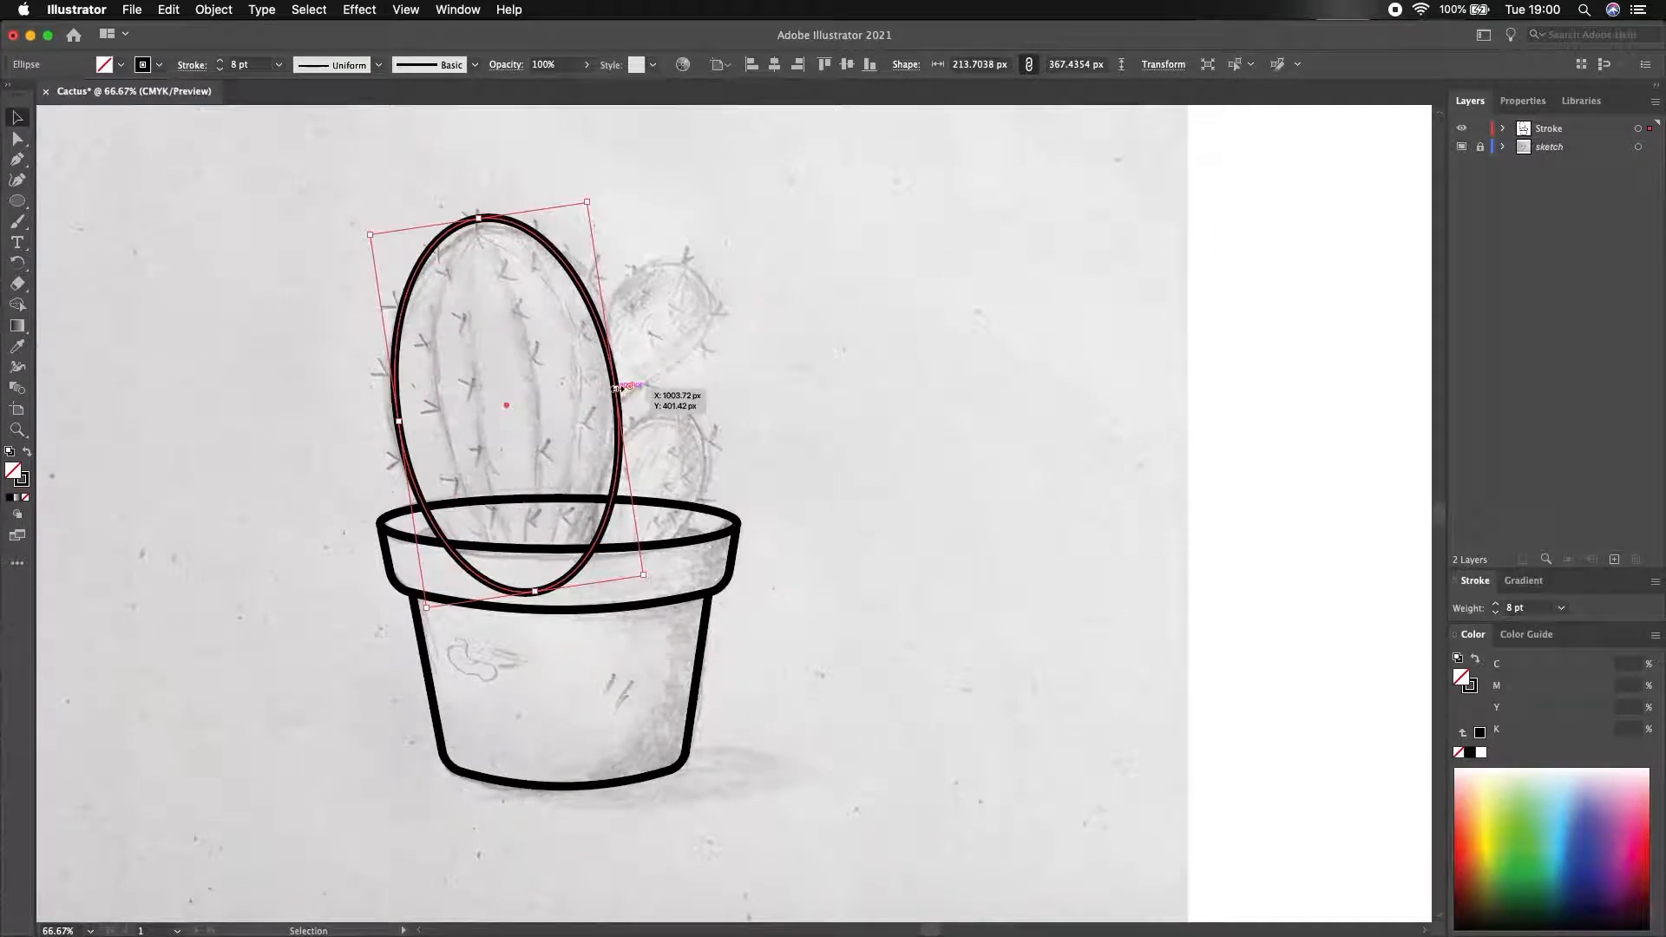
- Duplicate the large cactus ellipse in place and narrow the copy symmetrically to form the outer ribs
click(168, 10)
click(205, 155)
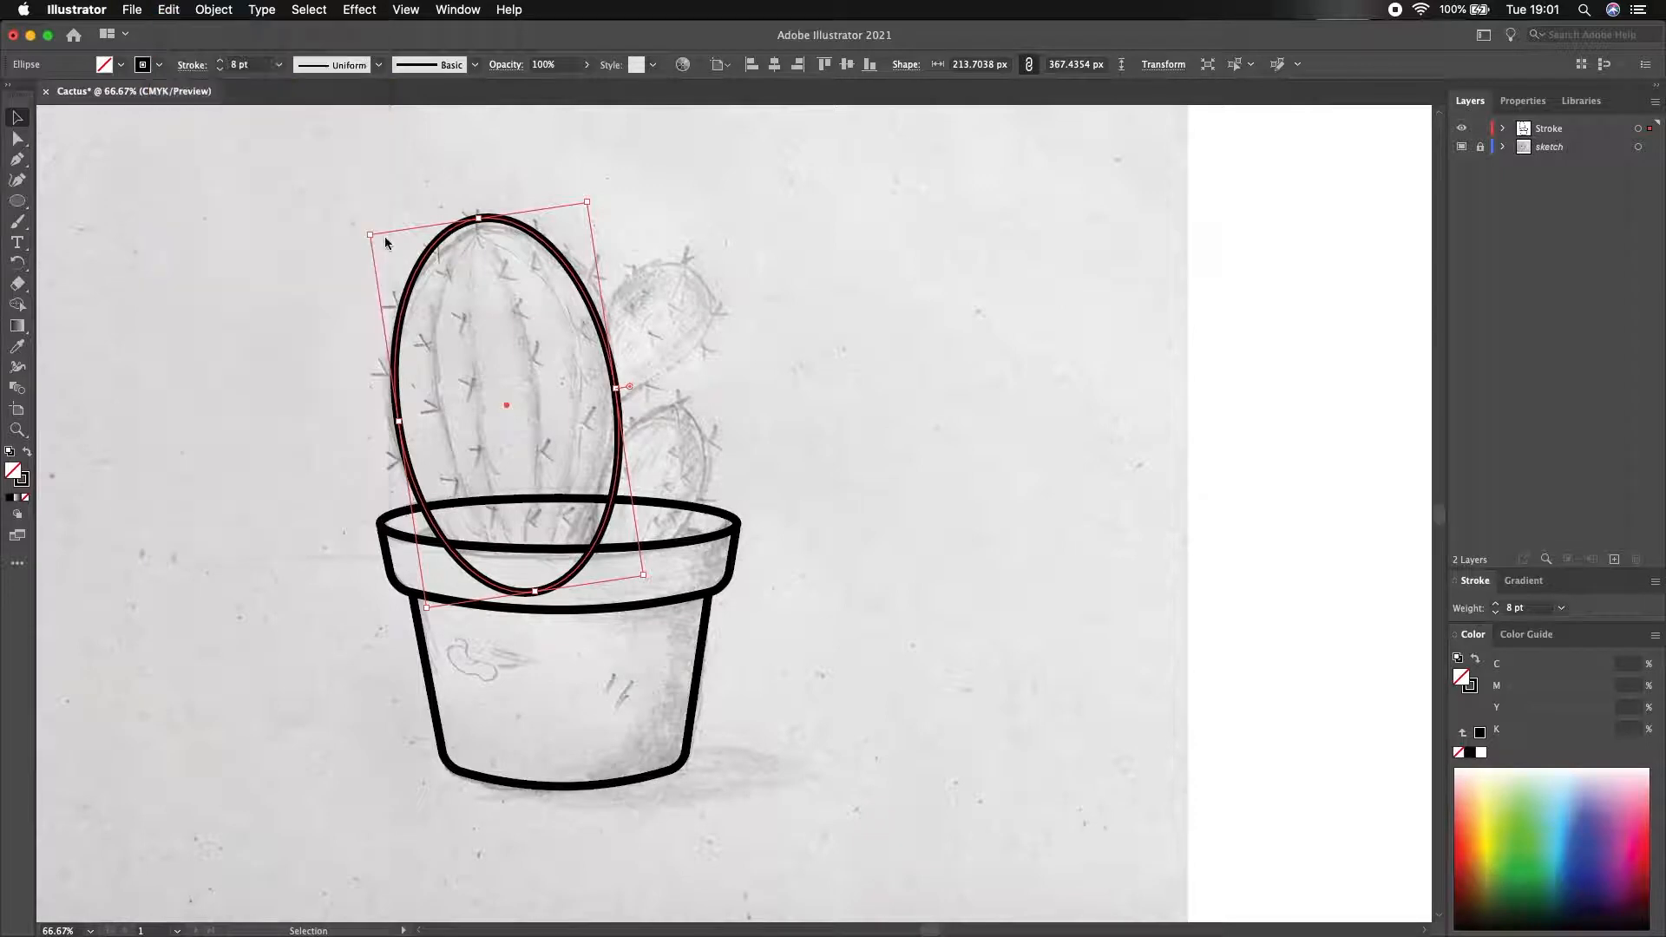
drag(618, 391, 579, 399)
- Duplicate the narrowed rib ellipse in place and narrow the new copy to about 71 px for the inner ribs
click(162, 16)
click(187, 90)
click(168, 9)
click(204, 153)
drag(577, 395, 545, 399)
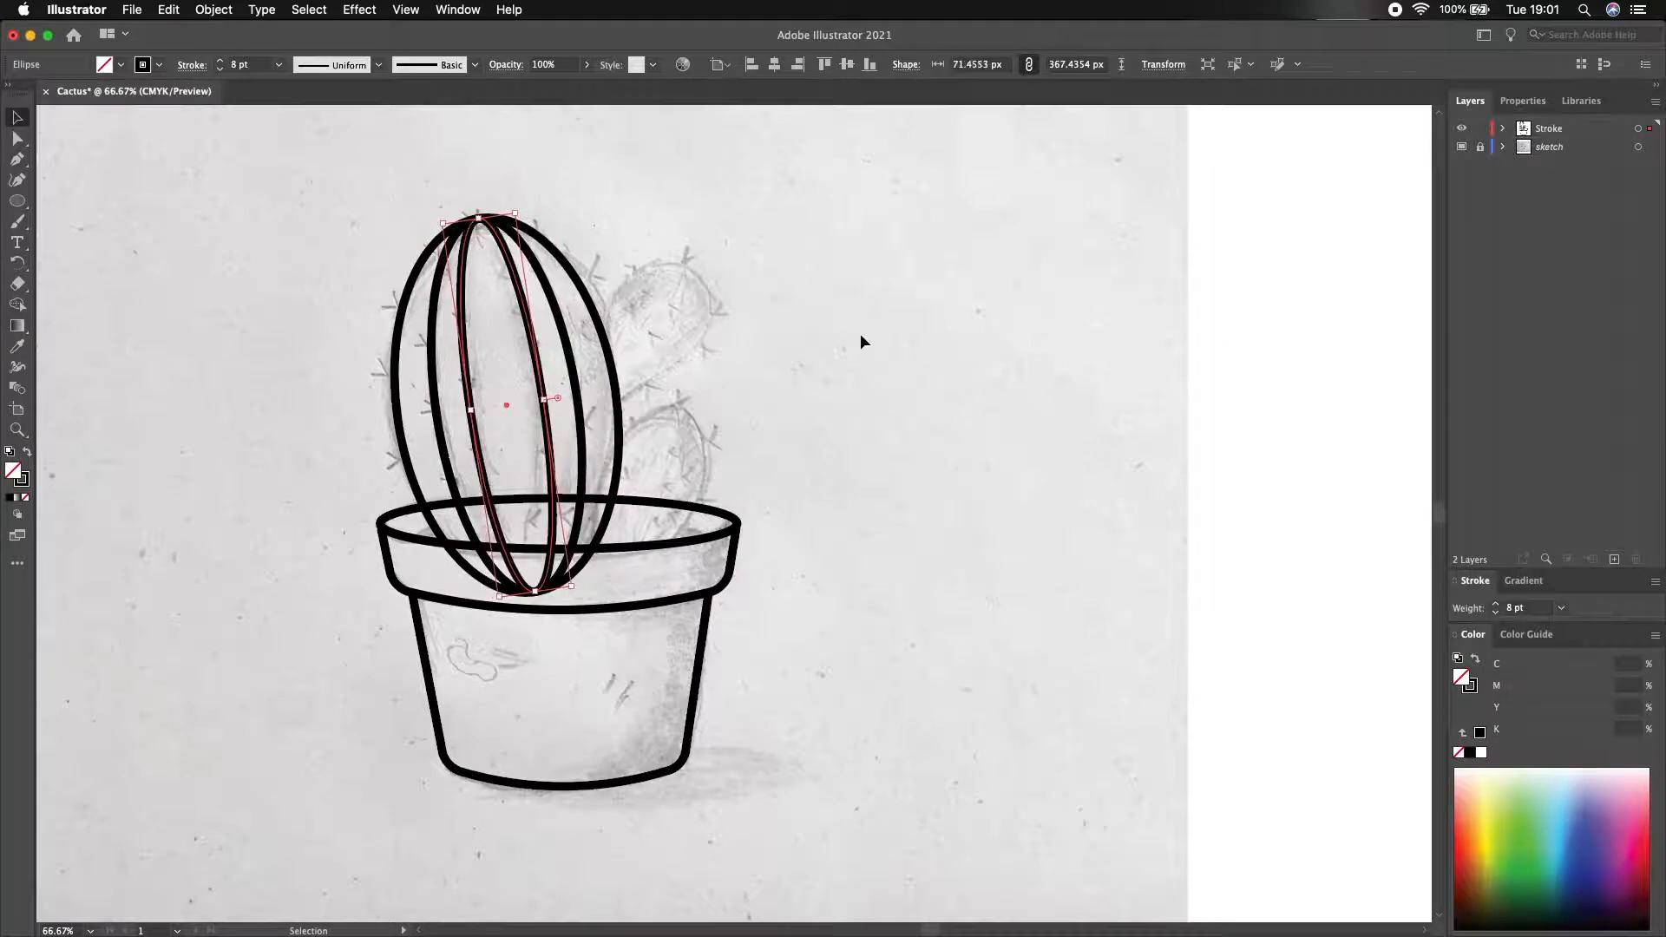
key(super+z)
click(333, 65)
click(321, 119)
key(super+z)
shift+click(470, 373)
click(17, 304)
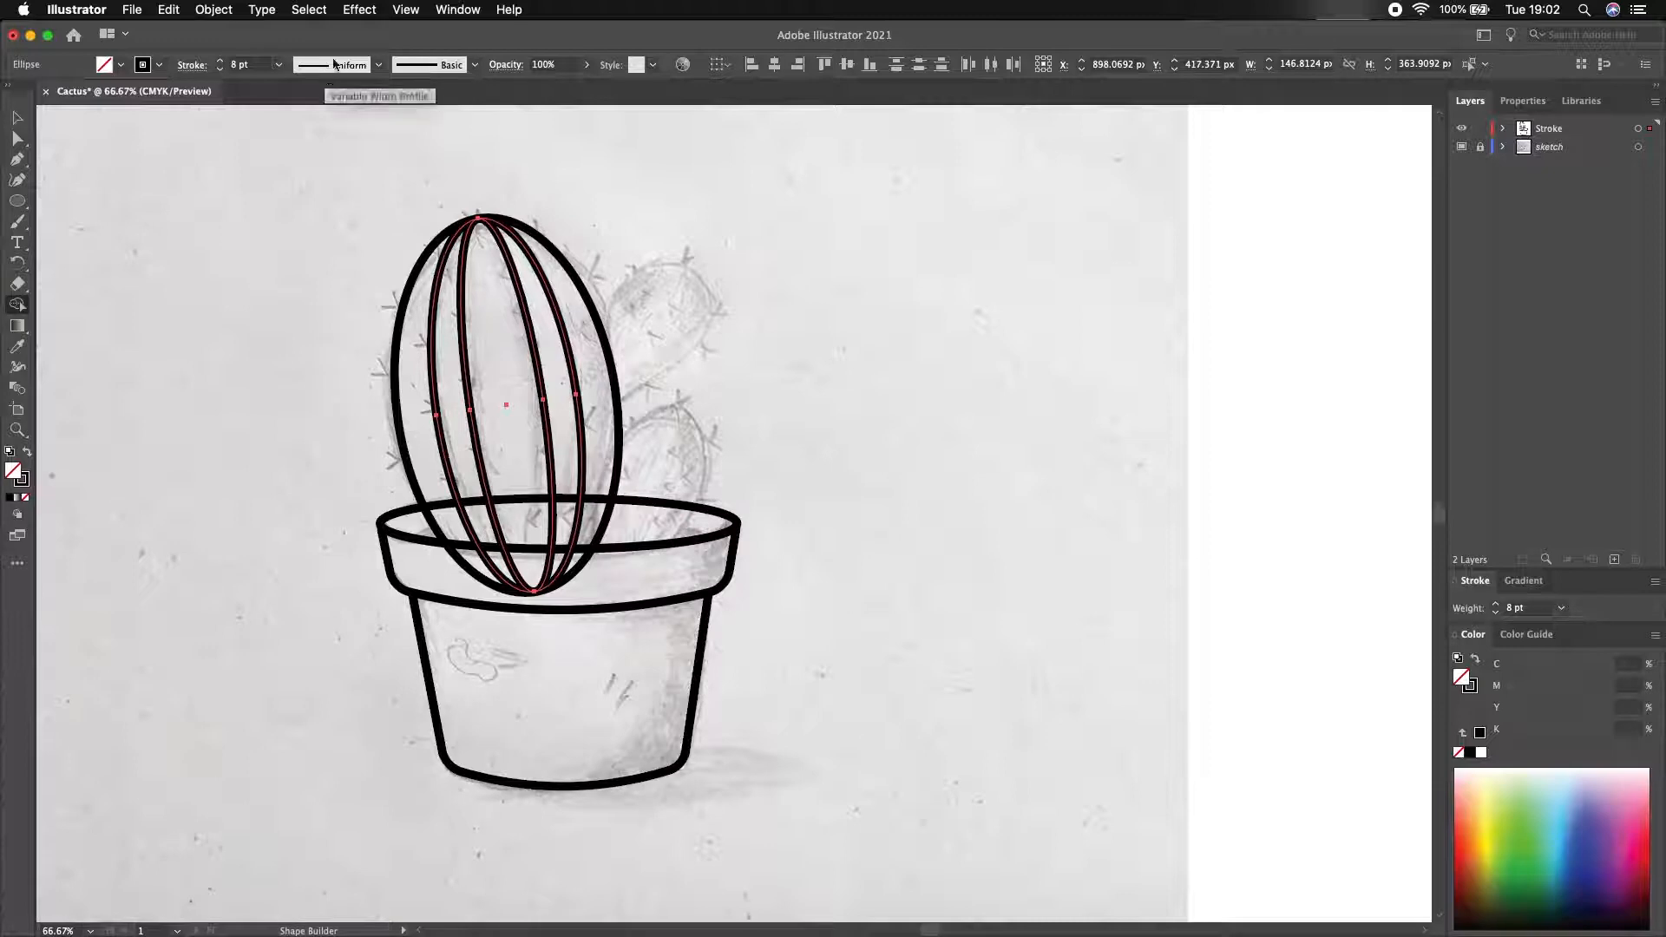
key(v)
click(826, 436)
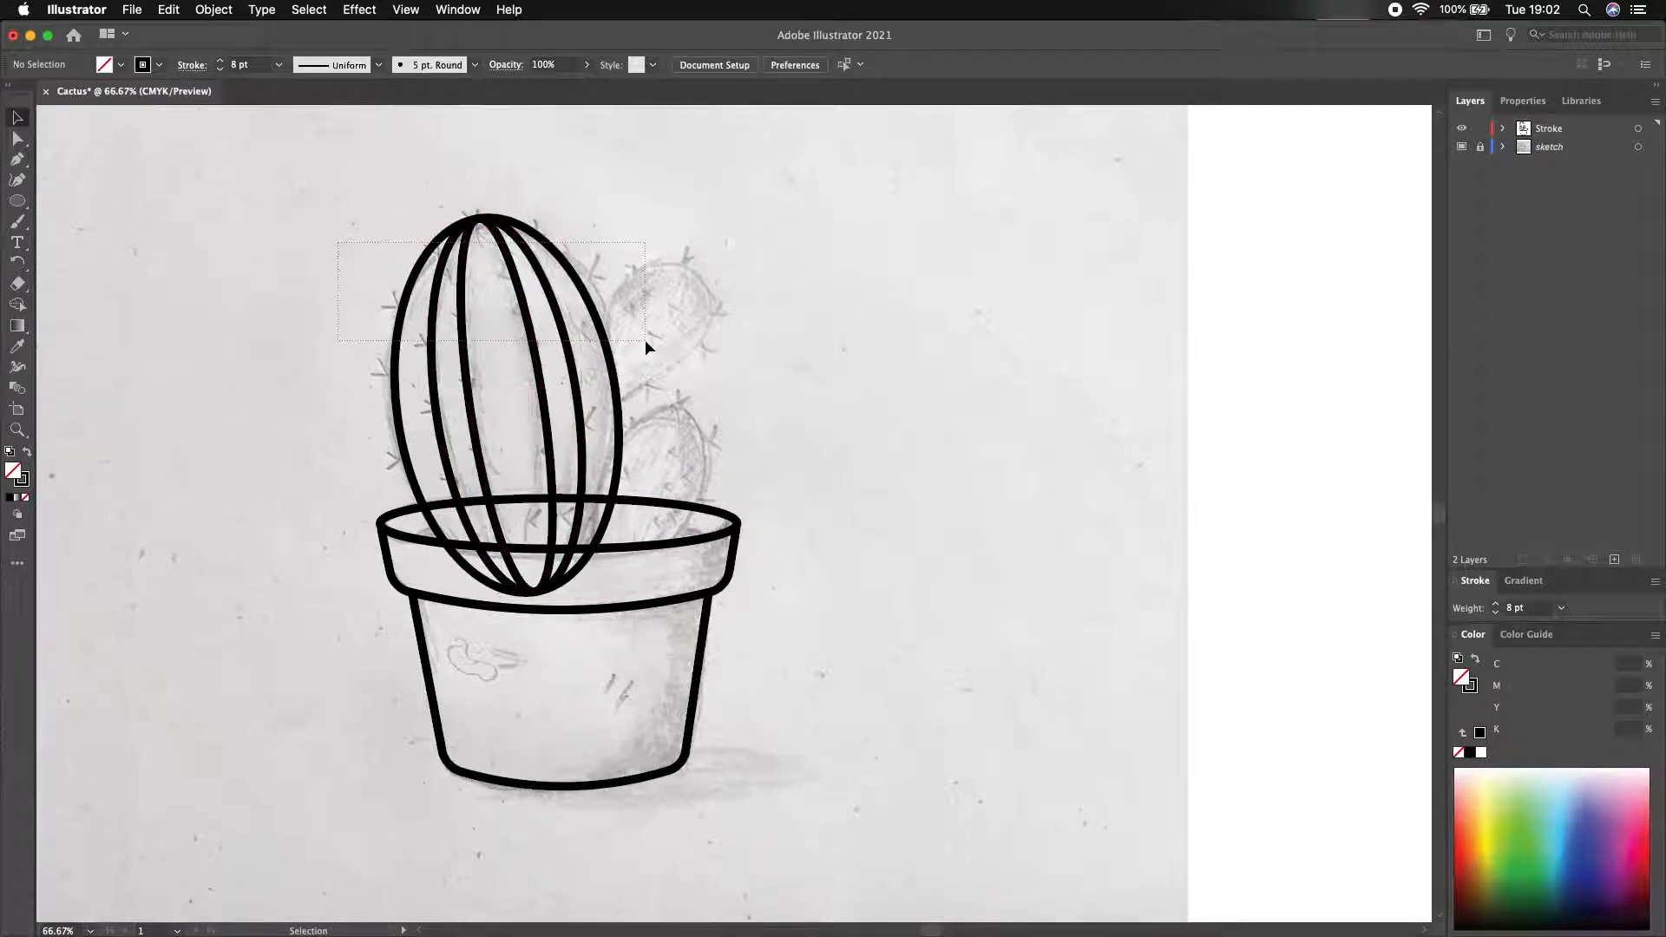
- Copy the cactus outline with its rib ellipses, paste it beside the large cactus and shrink it to about 168 px high
drag(644, 340, 645, 340)
key(super+c)
key(super+v)
drag(817, 312, 873, 378)
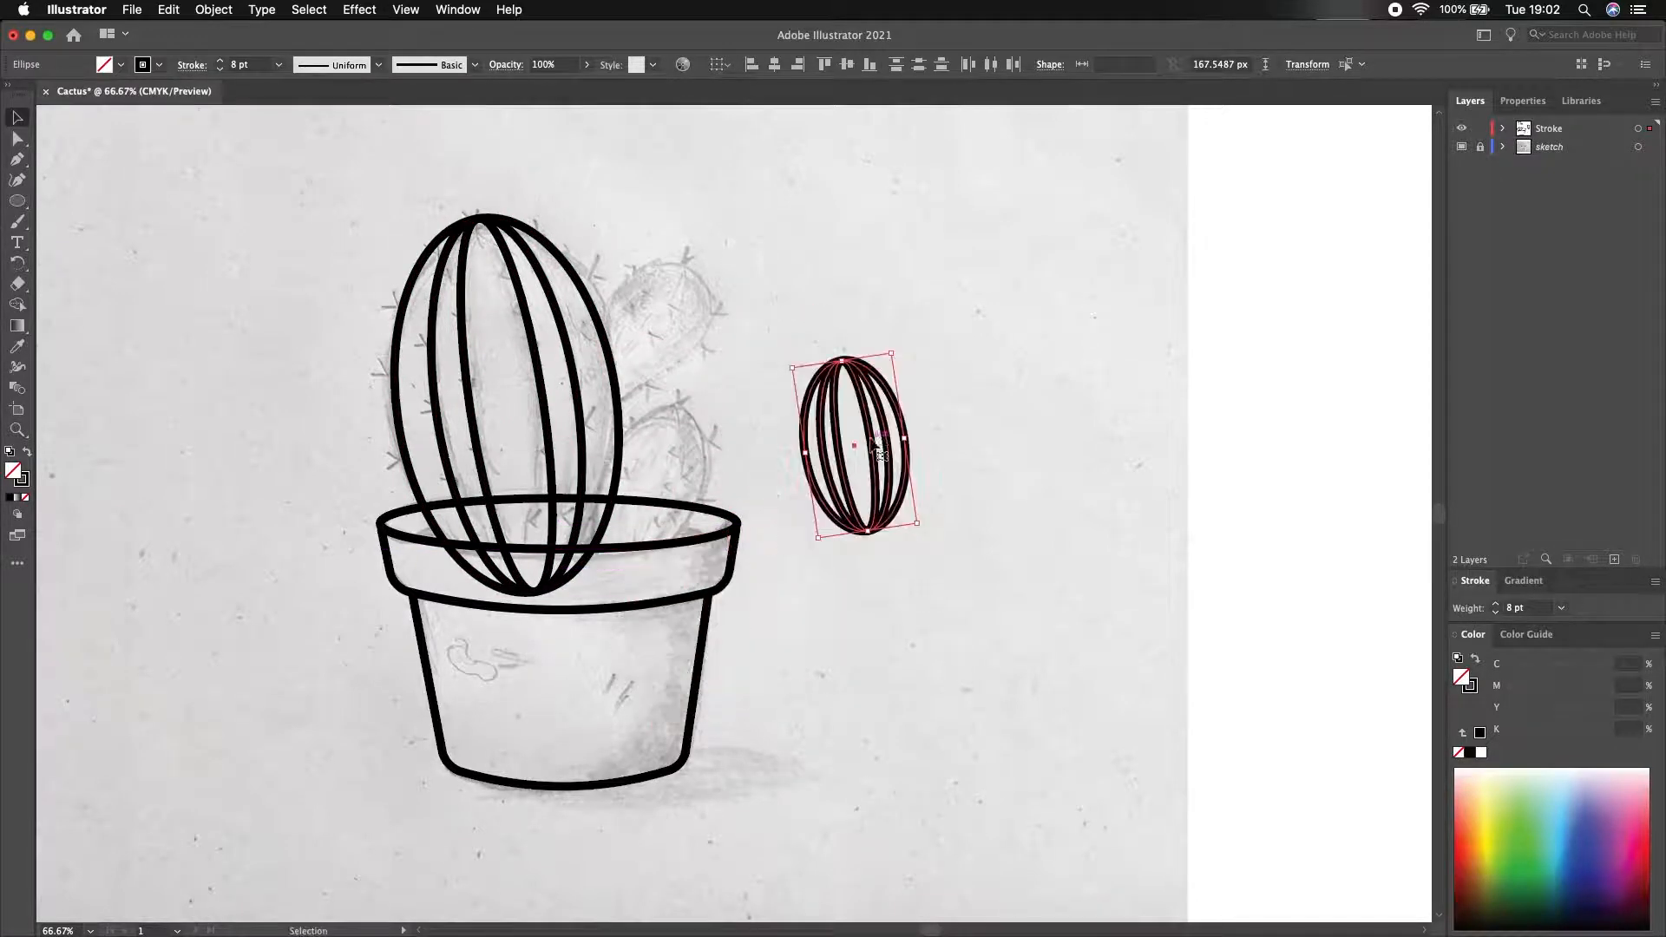
- Reduce the small cactus copy to its outline and a single rib ellipse, and widen that rib slightly
key(shift+super+a)
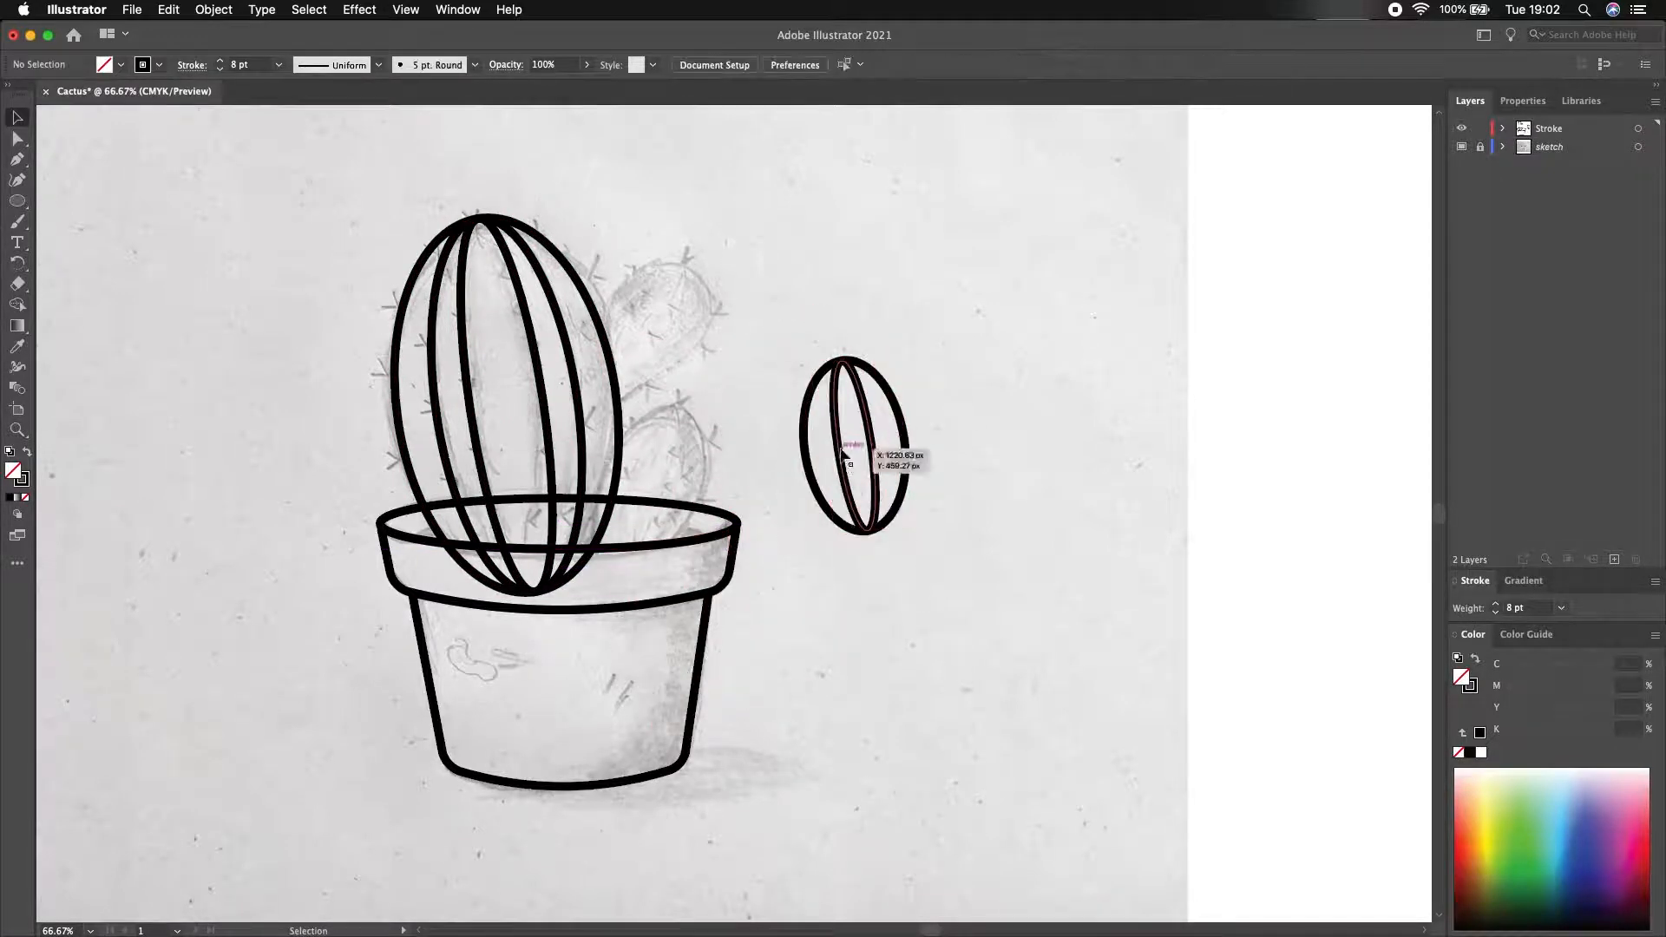
click(841, 450)
drag(839, 449, 834, 450)
- Rotate the small cactus so it leans right and place it over the lower sketched side cactus at the pot rim
mouse_move(775, 341)
mouse_down()
mouse_move(889, 365)
mouse_move(665, 412)
mouse_up()
drag(701, 387, 752, 414)
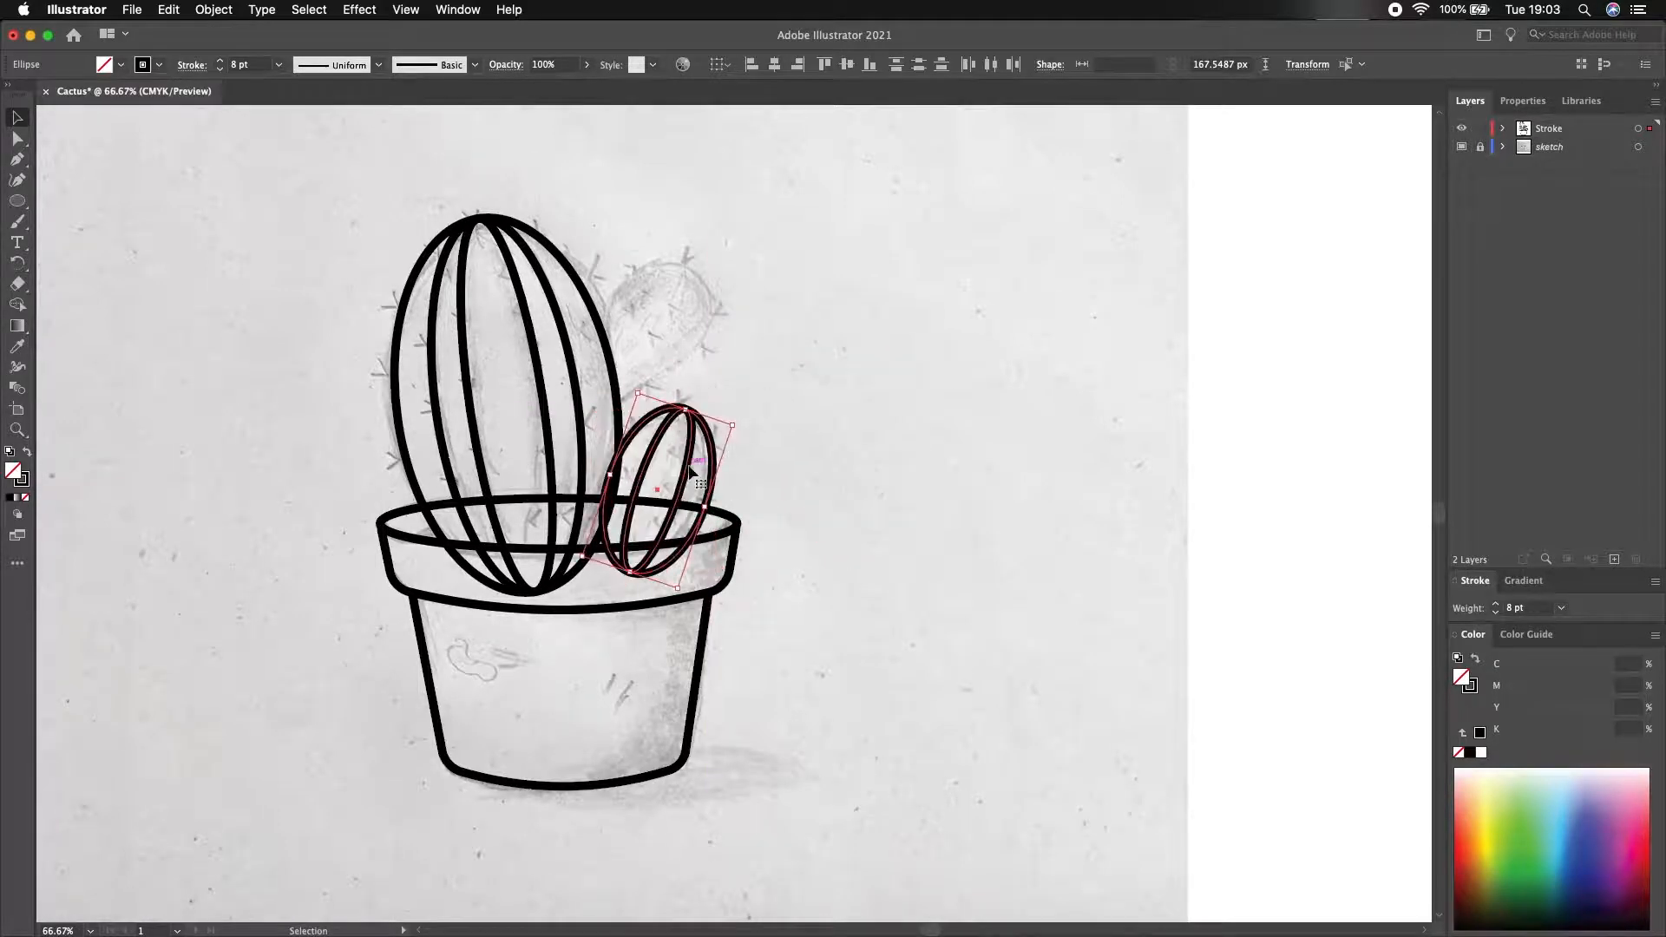
click(859, 398)
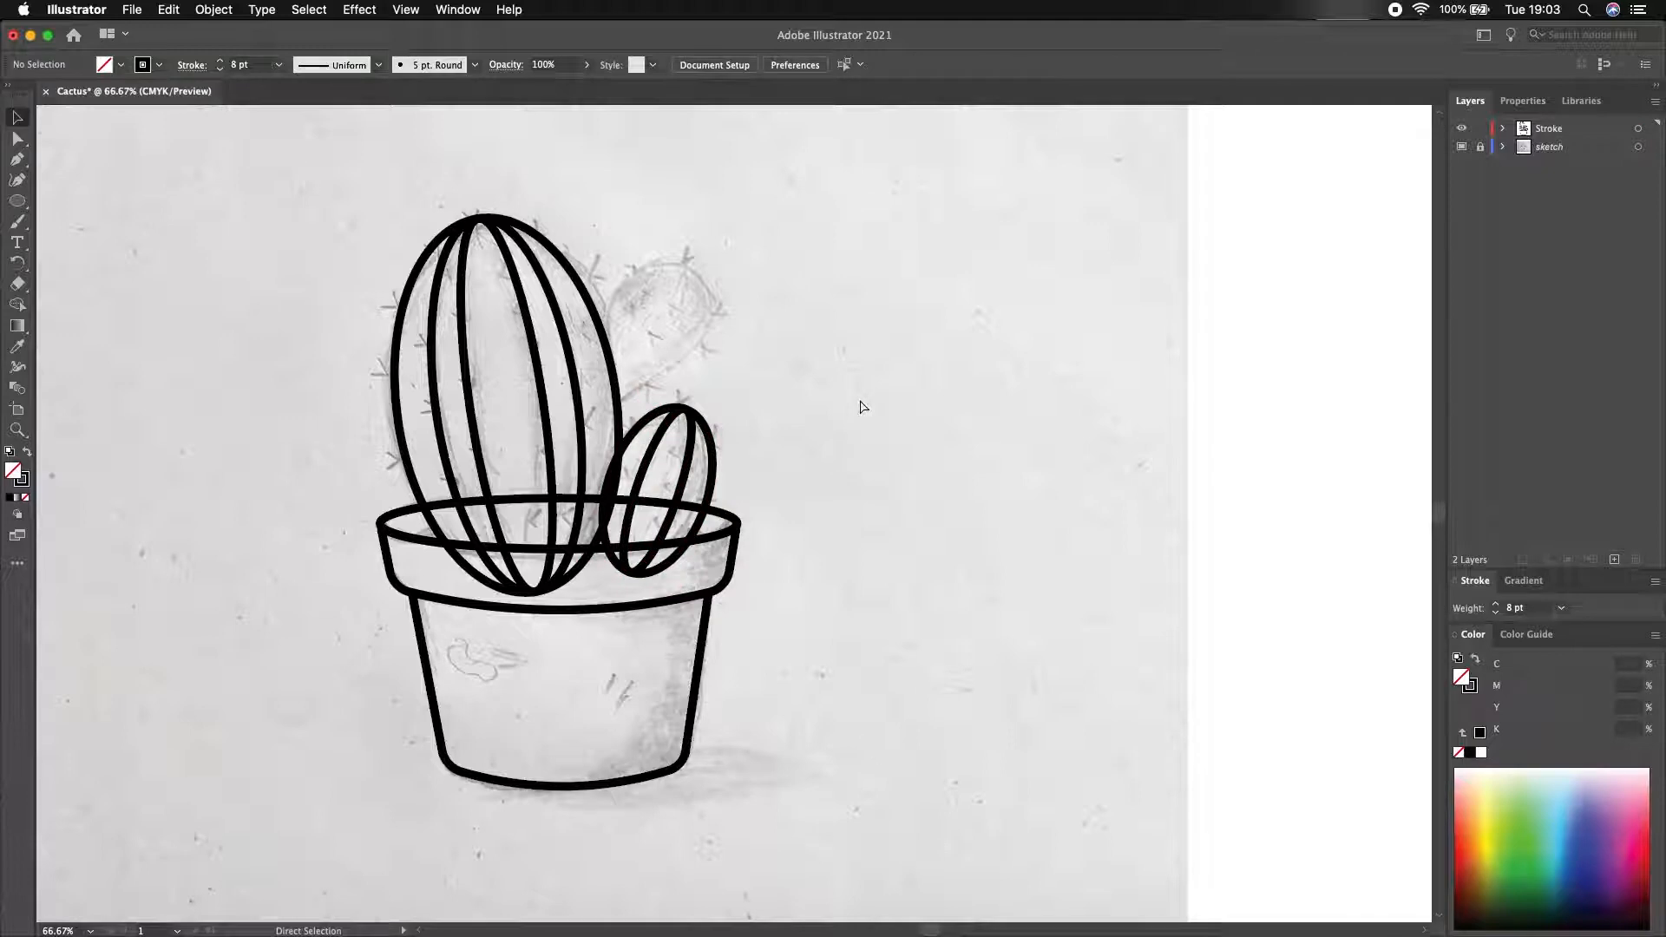
key(super+v)
drag(816, 313, 914, 463)
drag(976, 544, 980, 566)
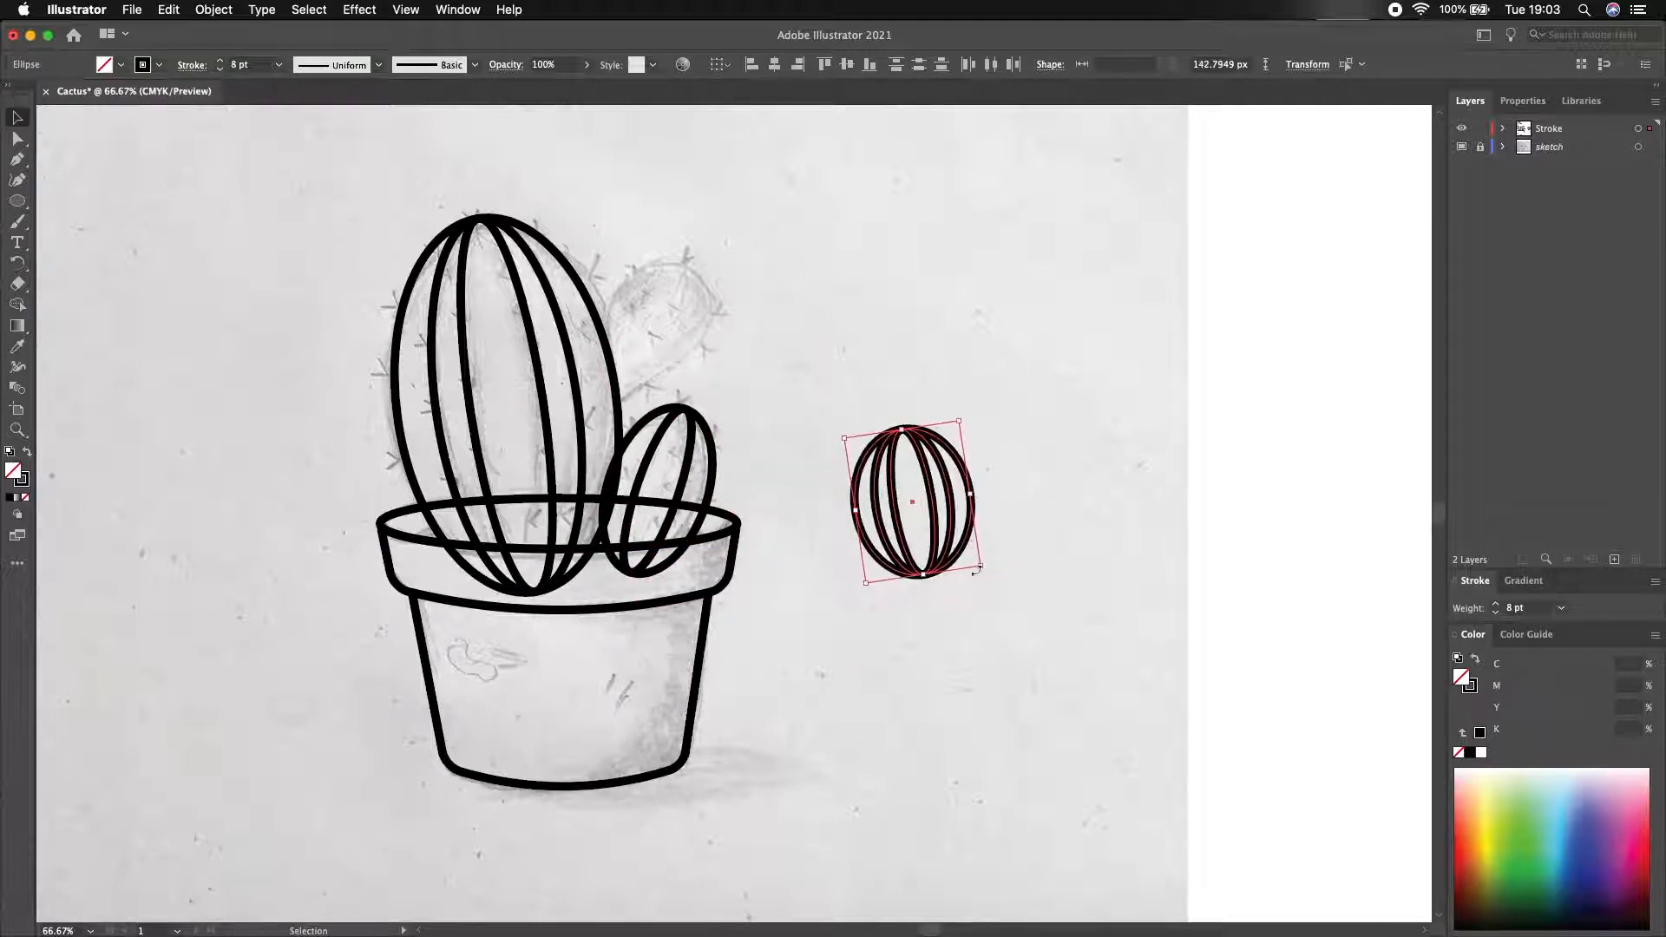
click(967, 564)
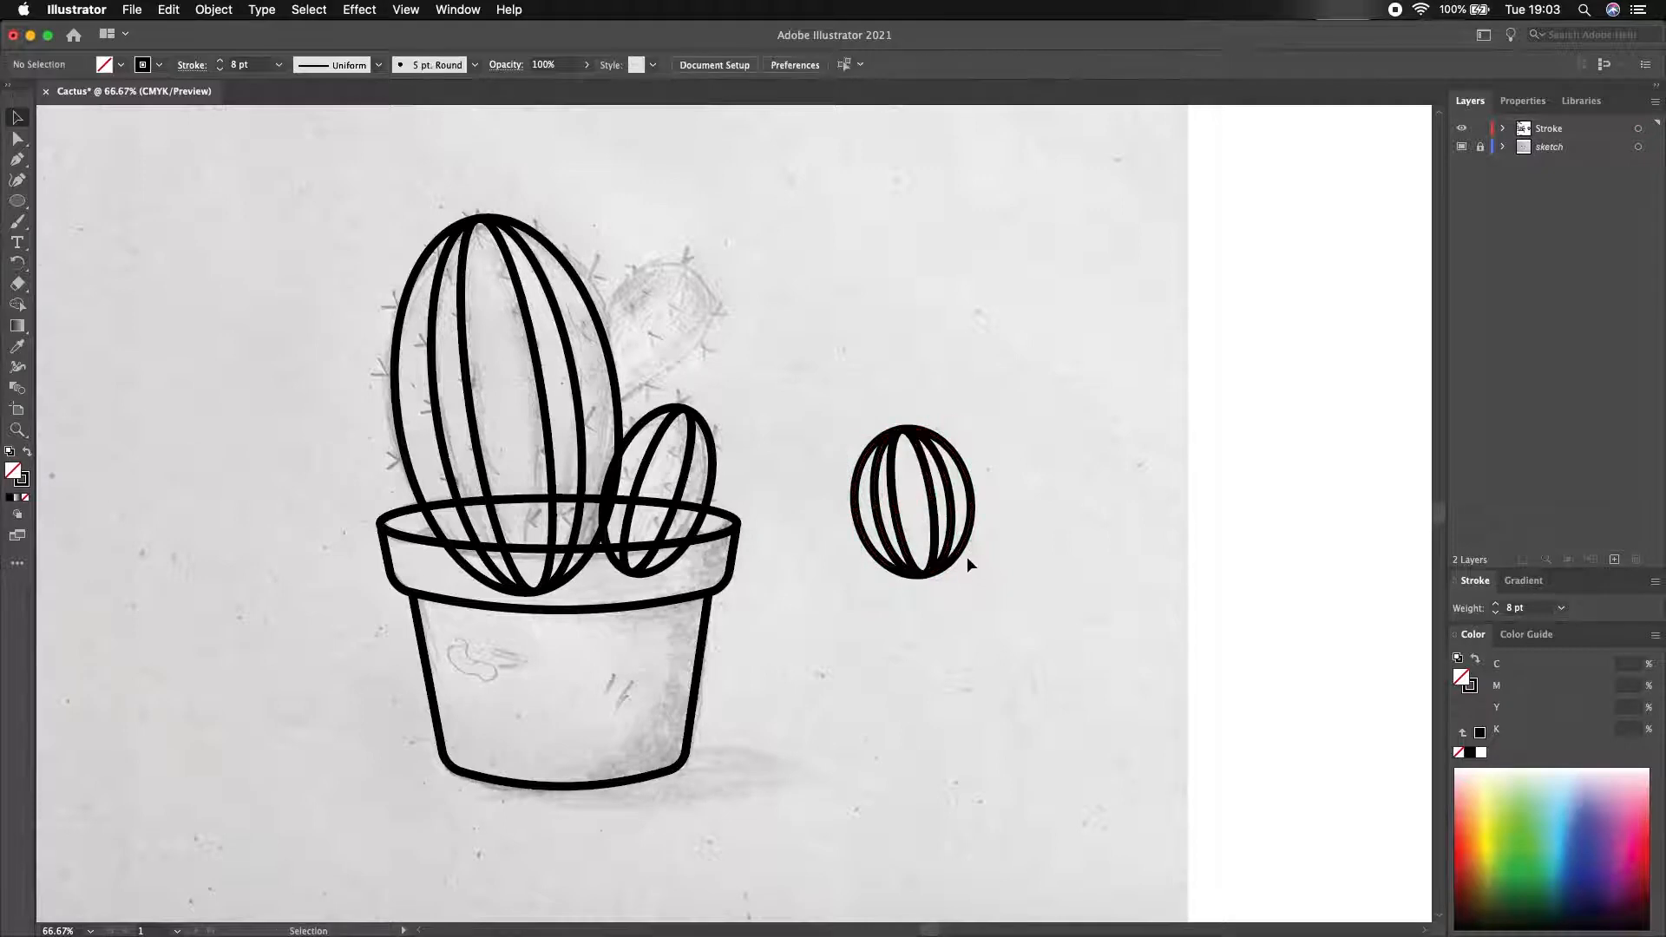
drag(989, 628, 989, 628)
key(Delete)
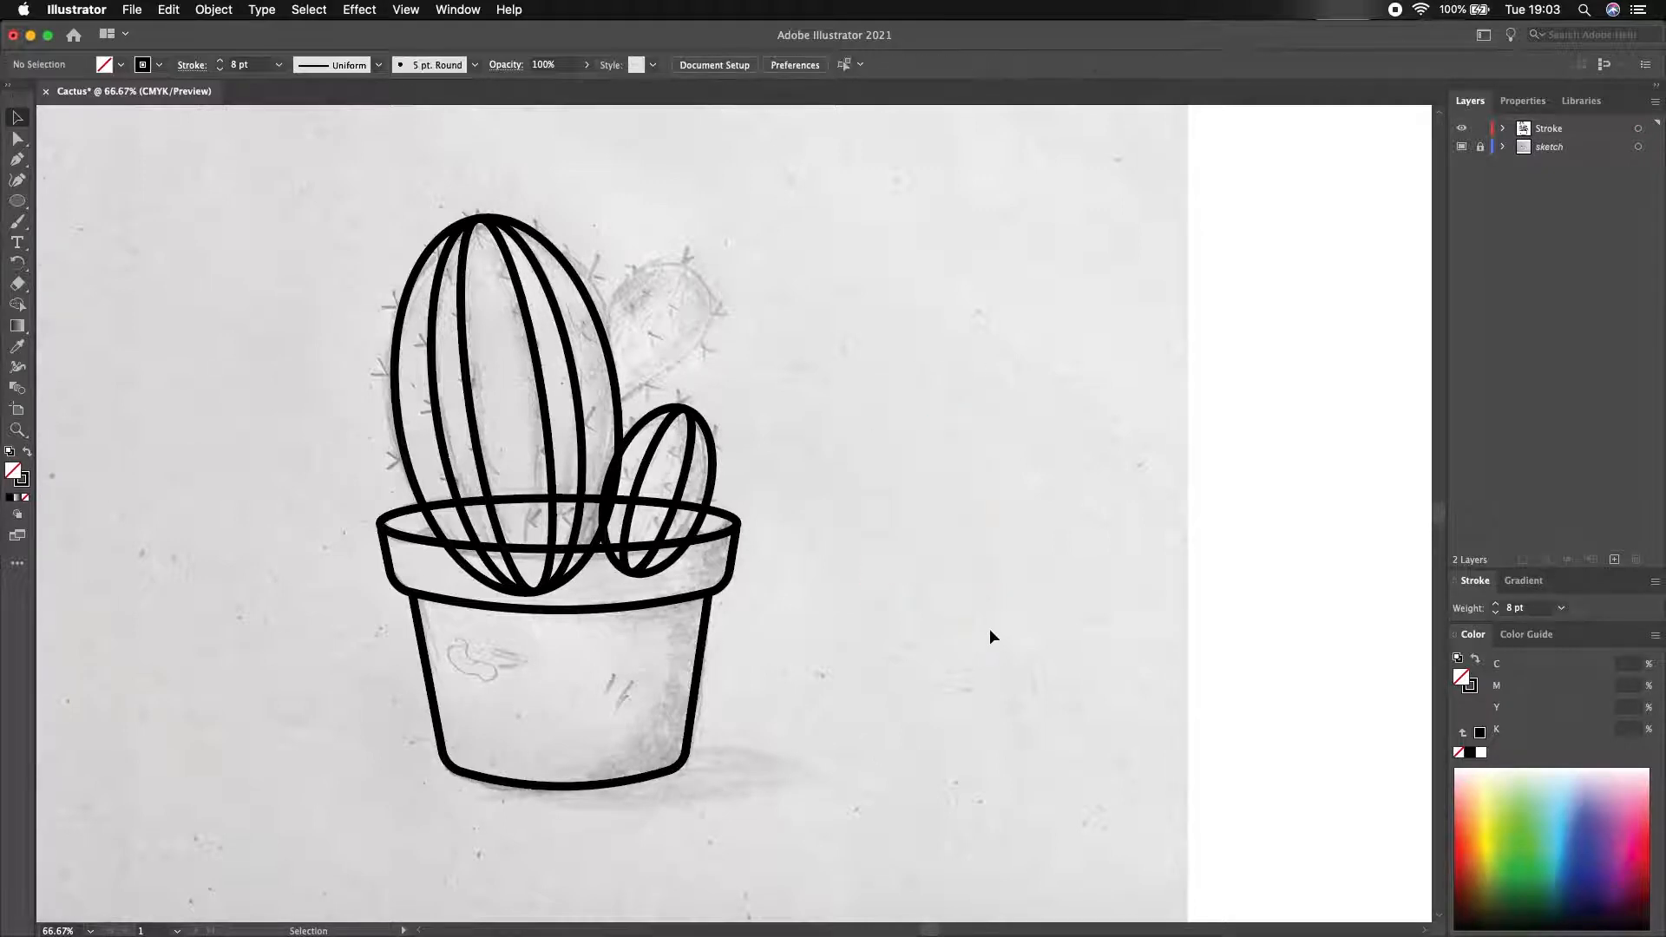
- Use the Shape Builder on the whole drawing to remove the cactus parts below the pot's front rim and the overlapping lines inside the cacti
drag(258, 163, 866, 617)
click(16, 304)
drag(453, 380, 476, 514)
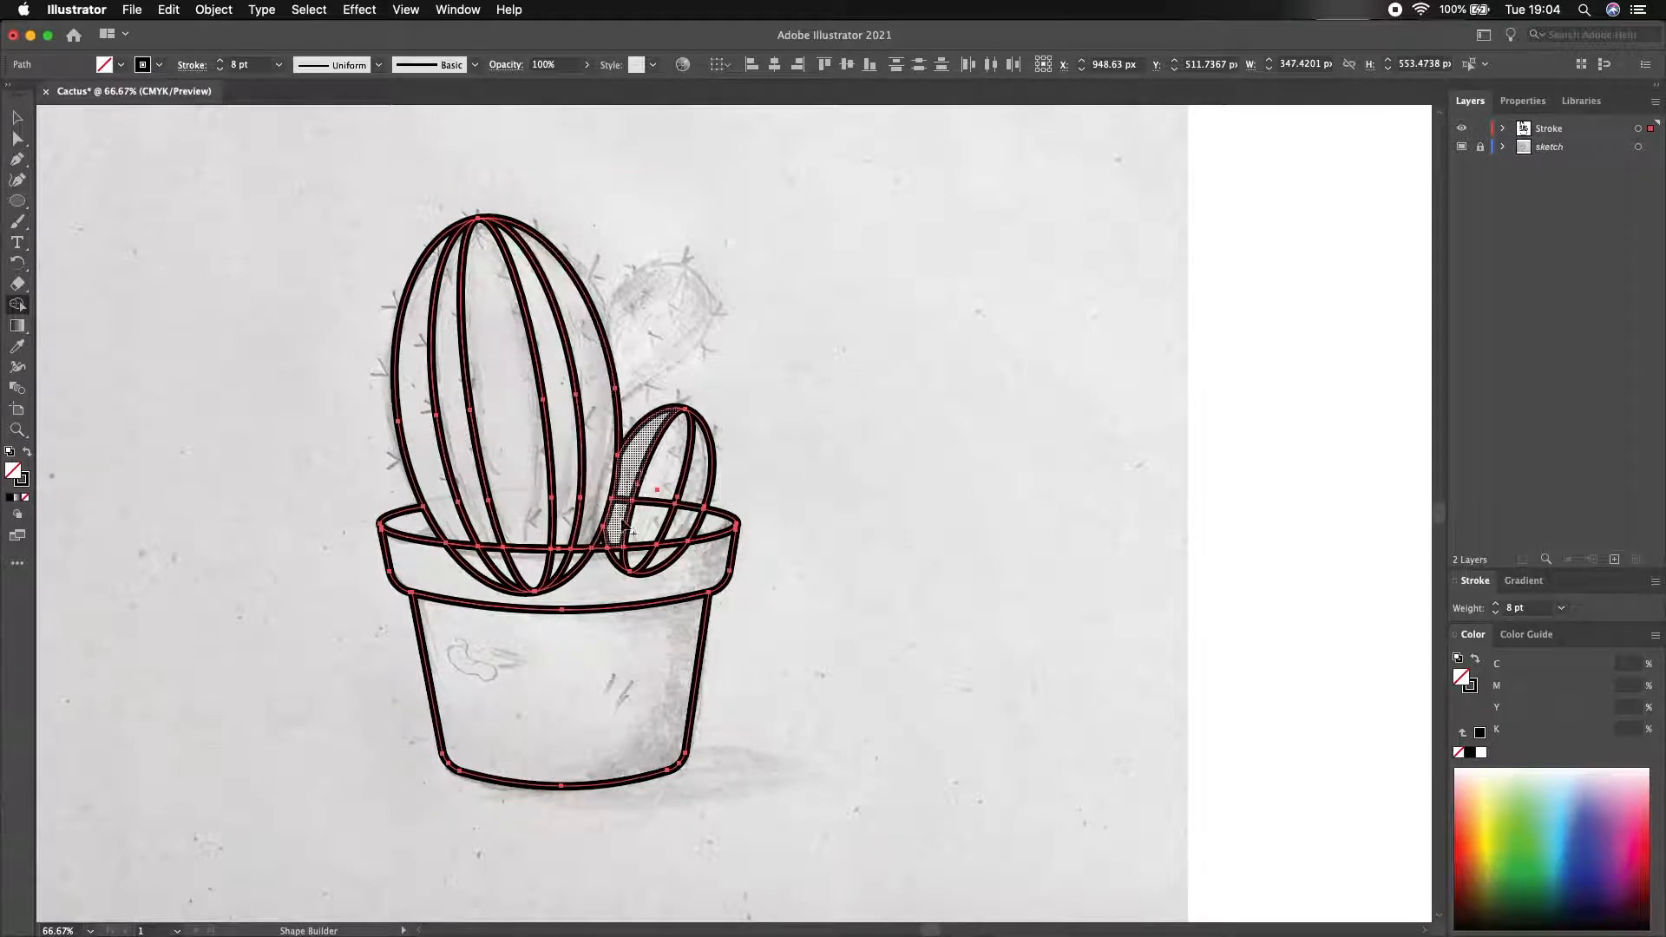
drag(669, 556, 442, 570)
key(v)
click(918, 280)
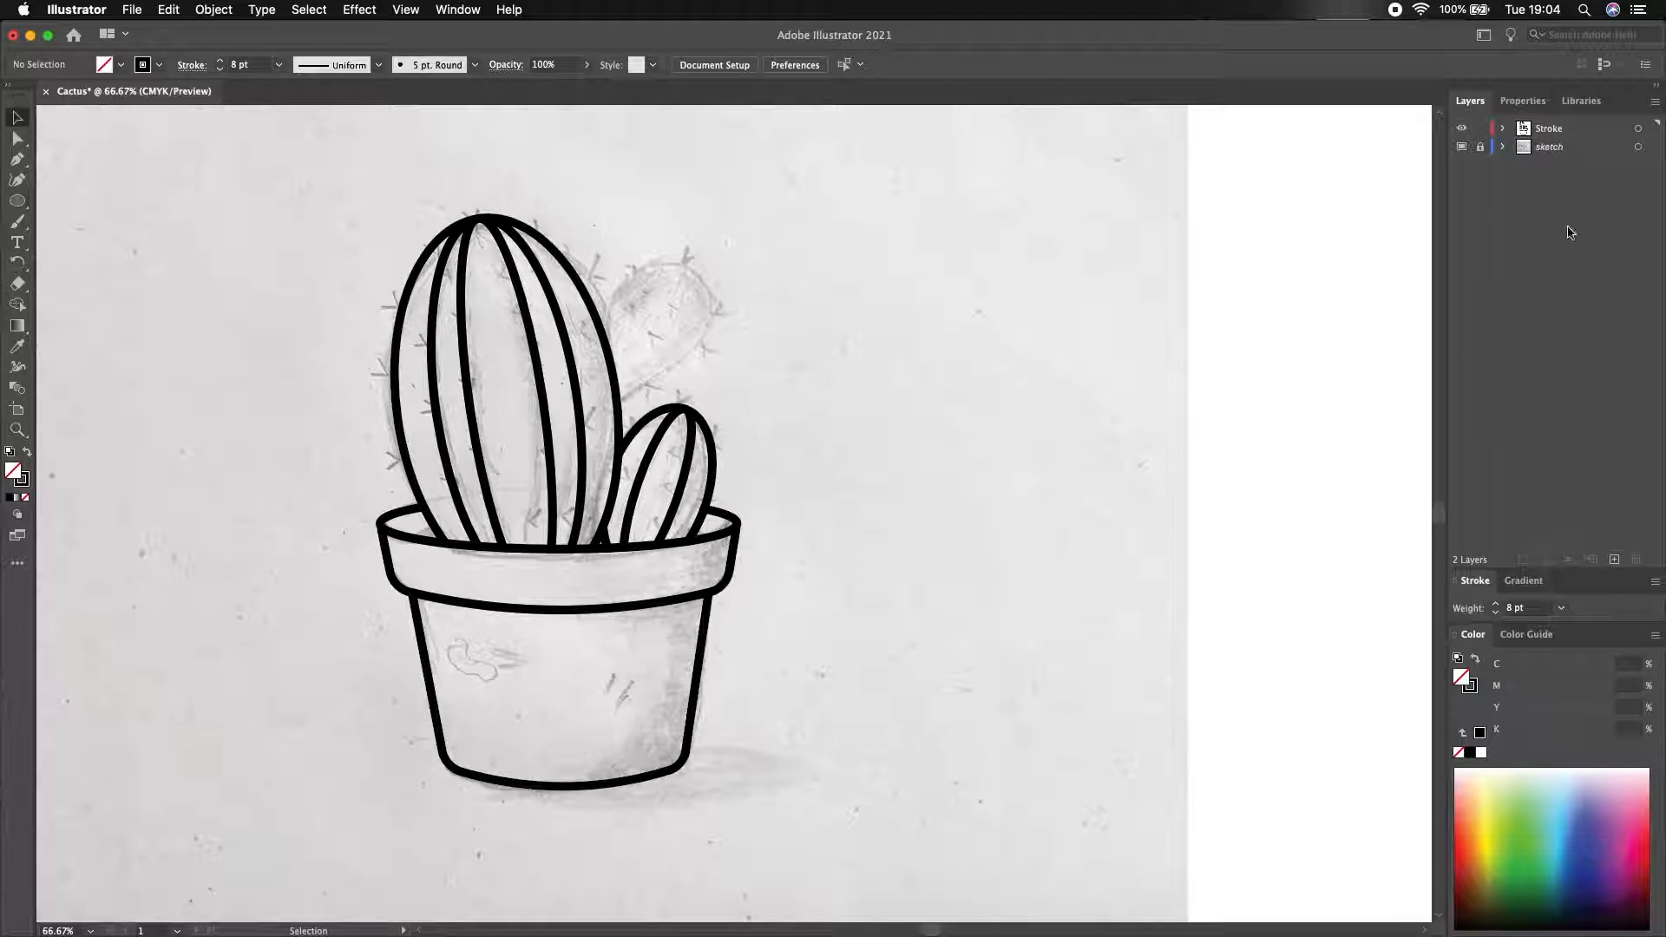
- Add a layer named color between the Stroke and sketch layers, and lock the Stroke layer
click(1614, 559)
double_click(1555, 148)
click(1480, 128)
- Set the stroke to none and the fill to orange #D18642
click(144, 66)
click(11, 94)
click(107, 66)
click(106, 66)
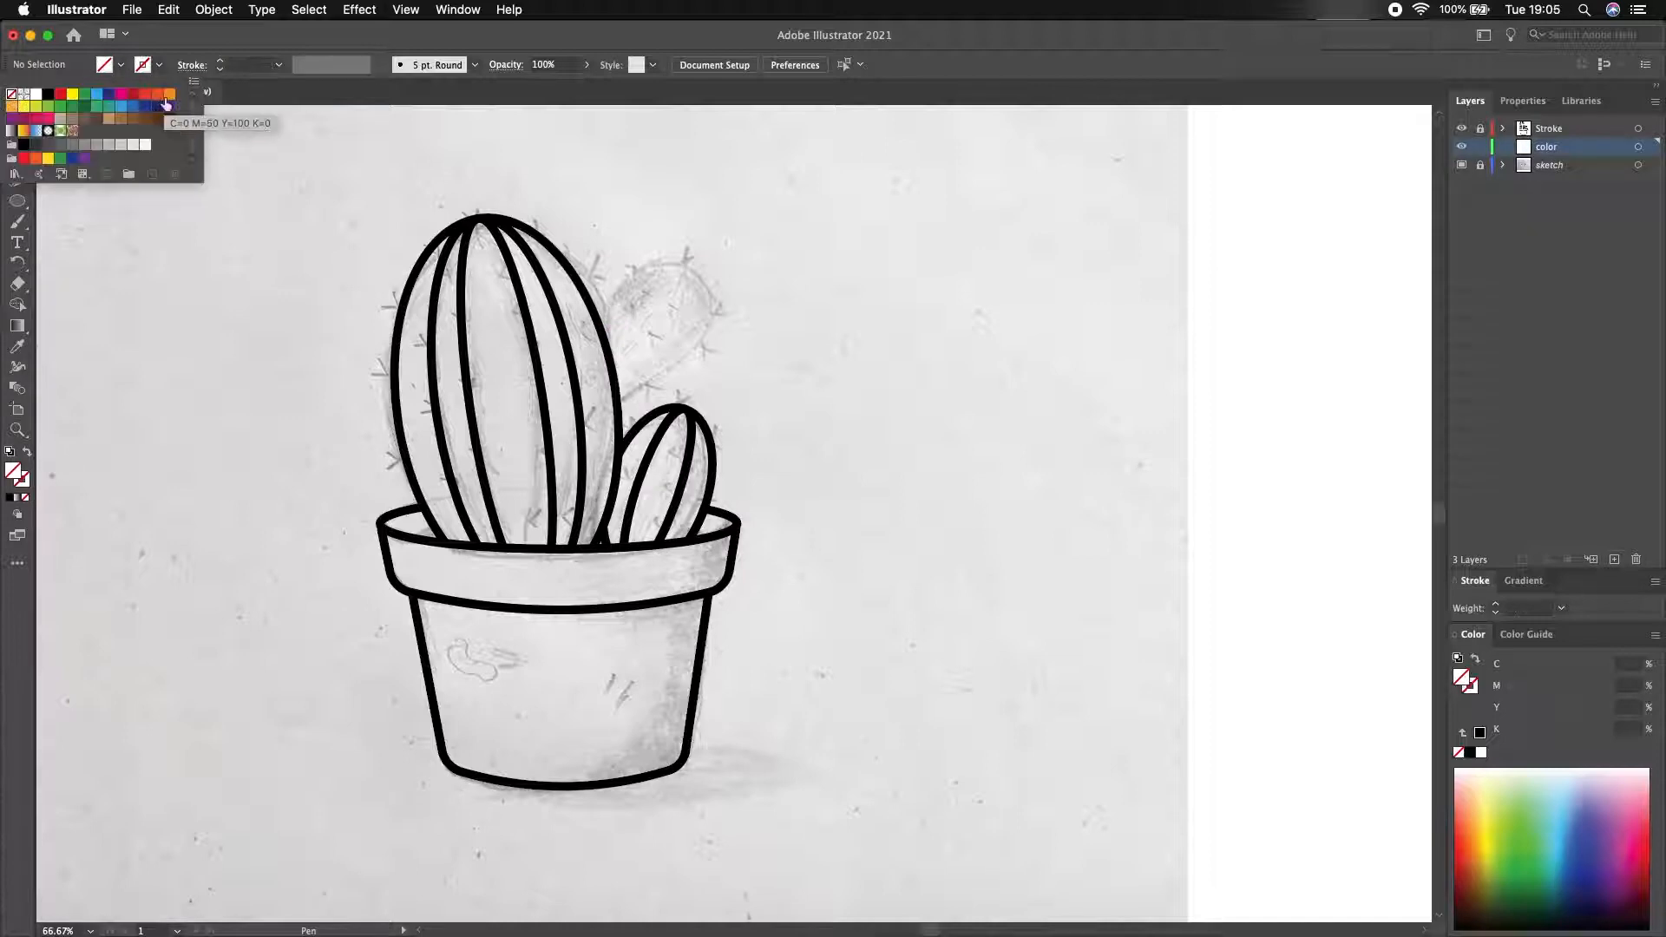
click(122, 127)
double_click(13, 471)
text(D18642)
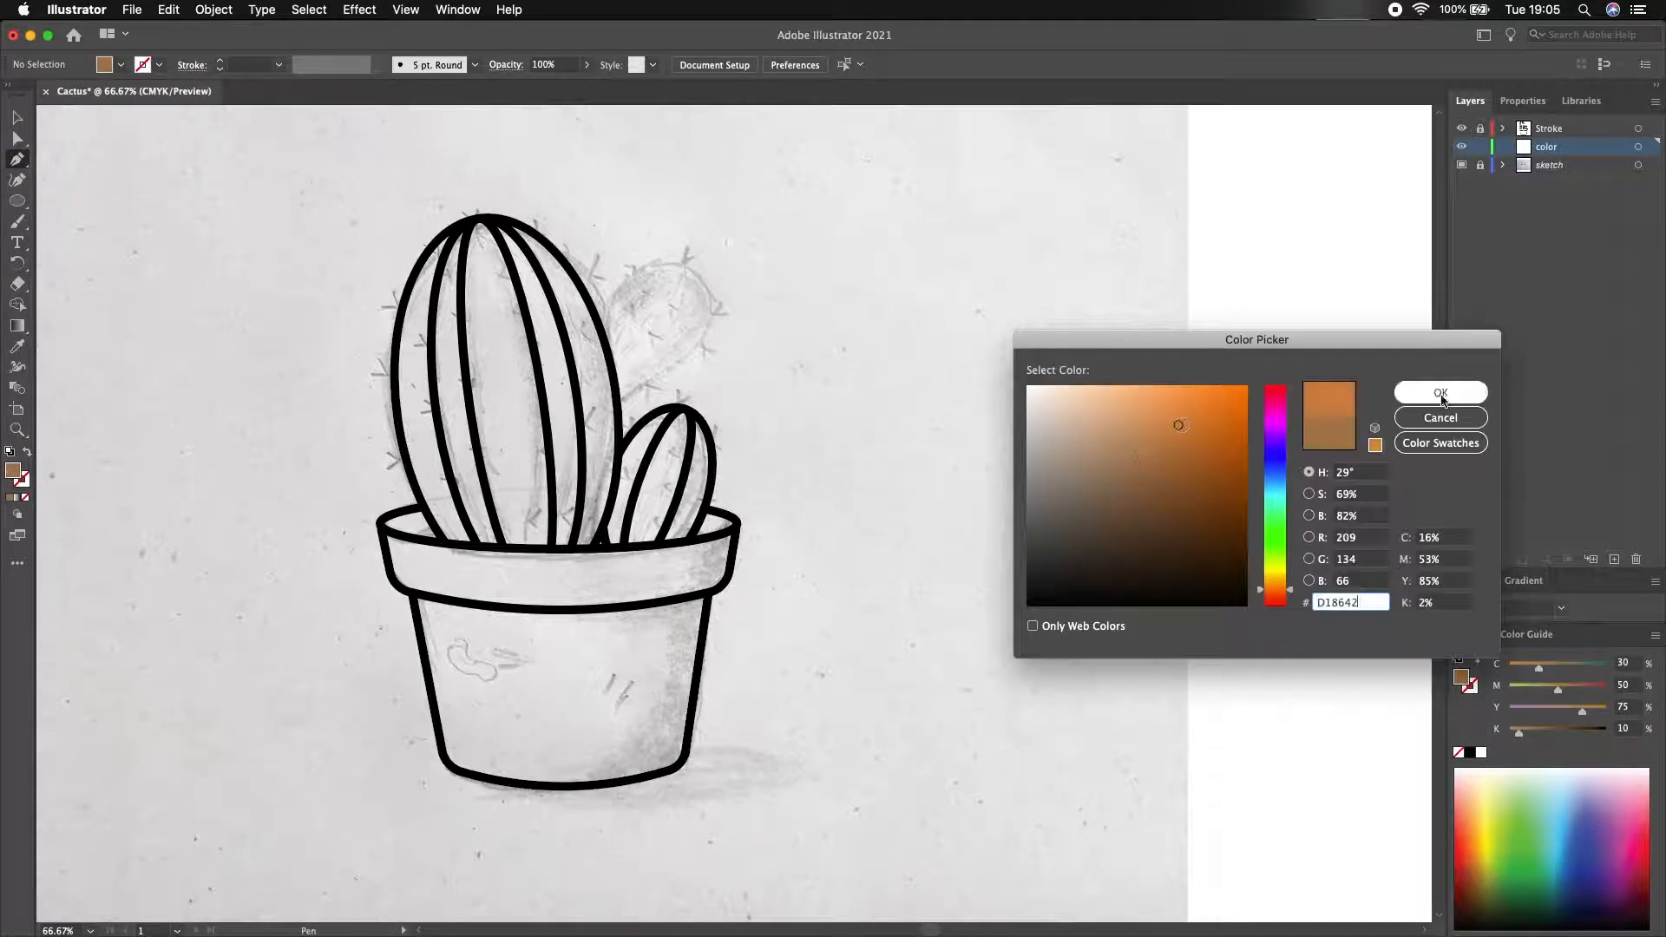
click(1441, 395)
- Trace the front of the pot, including its rim band, as one closed filled shape with the Pen tool
click(381, 528)
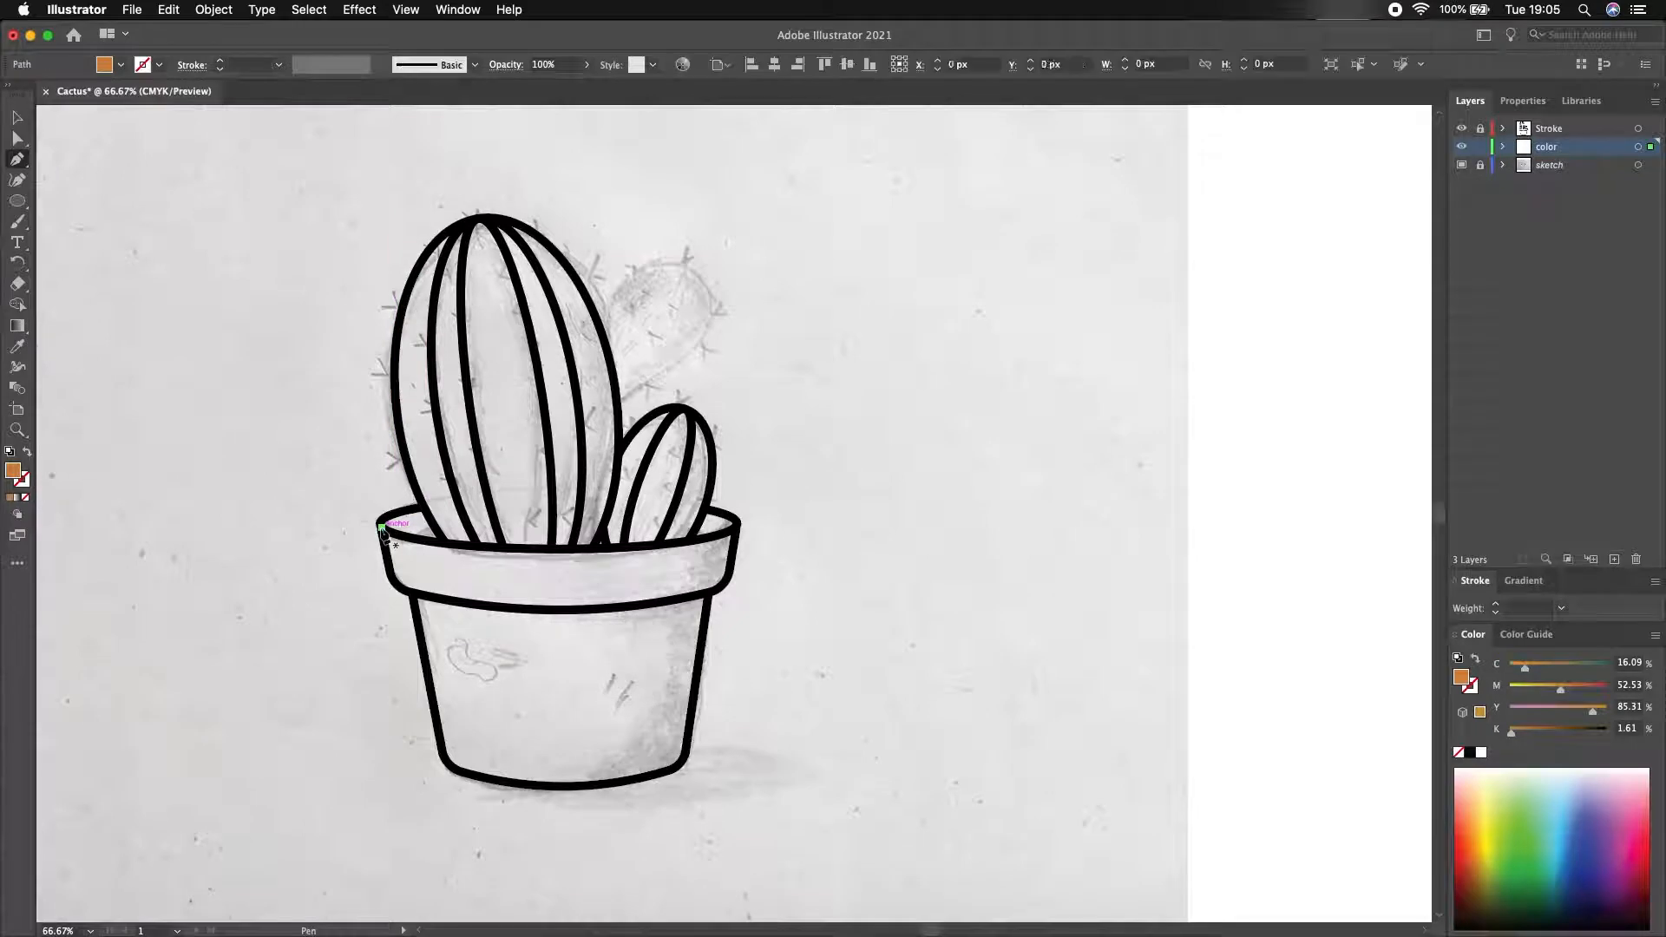
click(390, 572)
click(395, 588)
click(405, 591)
click(412, 600)
click(421, 642)
click(444, 756)
click(455, 769)
click(483, 778)
click(545, 785)
click(600, 784)
click(643, 776)
click(665, 771)
click(677, 767)
click(685, 755)
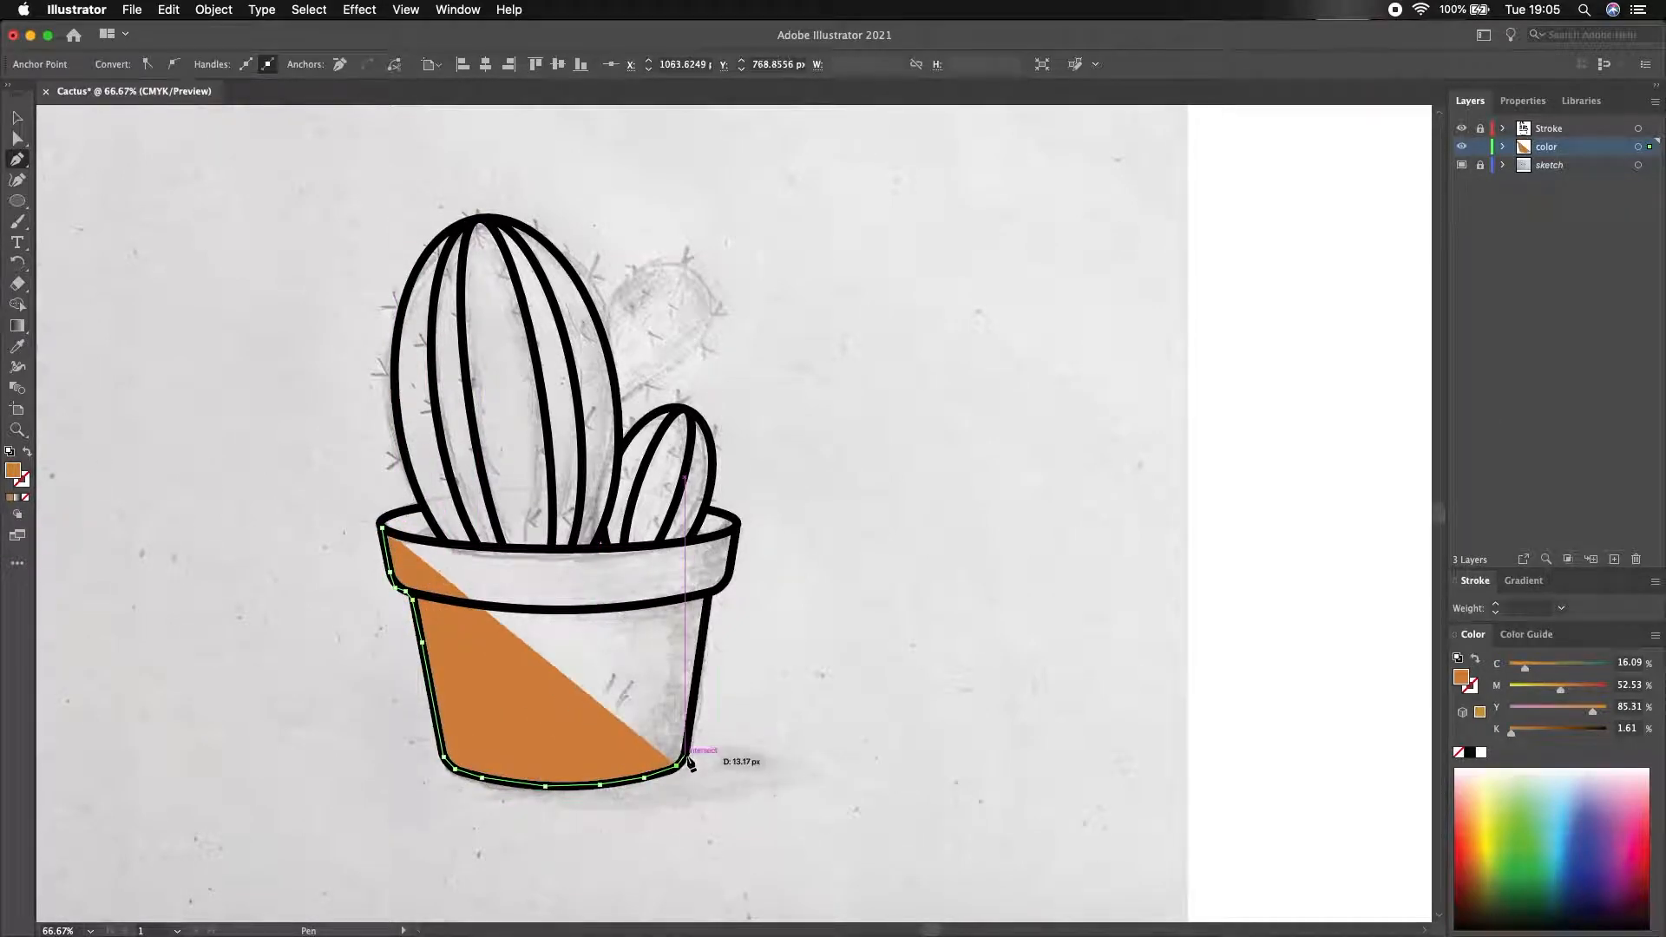
click(696, 684)
click(710, 598)
click(719, 586)
click(731, 570)
click(736, 539)
click(738, 525)
click(714, 535)
click(664, 544)
click(613, 548)
click(554, 549)
click(472, 548)
click(404, 536)
click(380, 526)
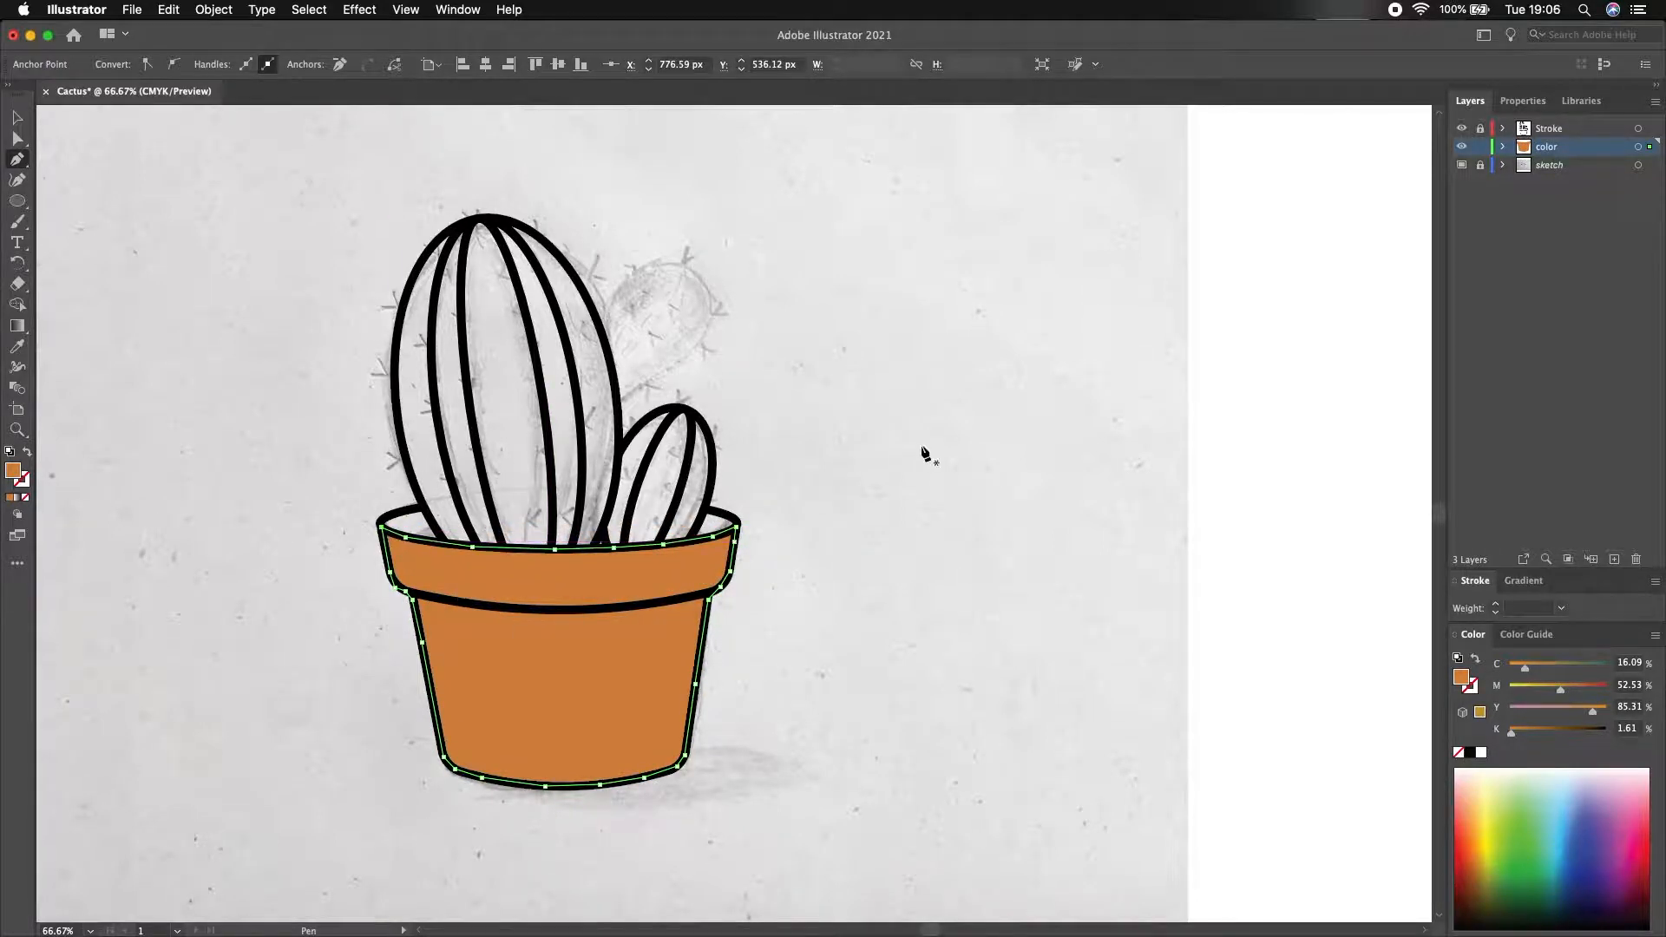
- Change the pot's fill to a deeper orange of about C 17, M 68, Y 100, K 4
double_click(12, 473)
click(1190, 427)
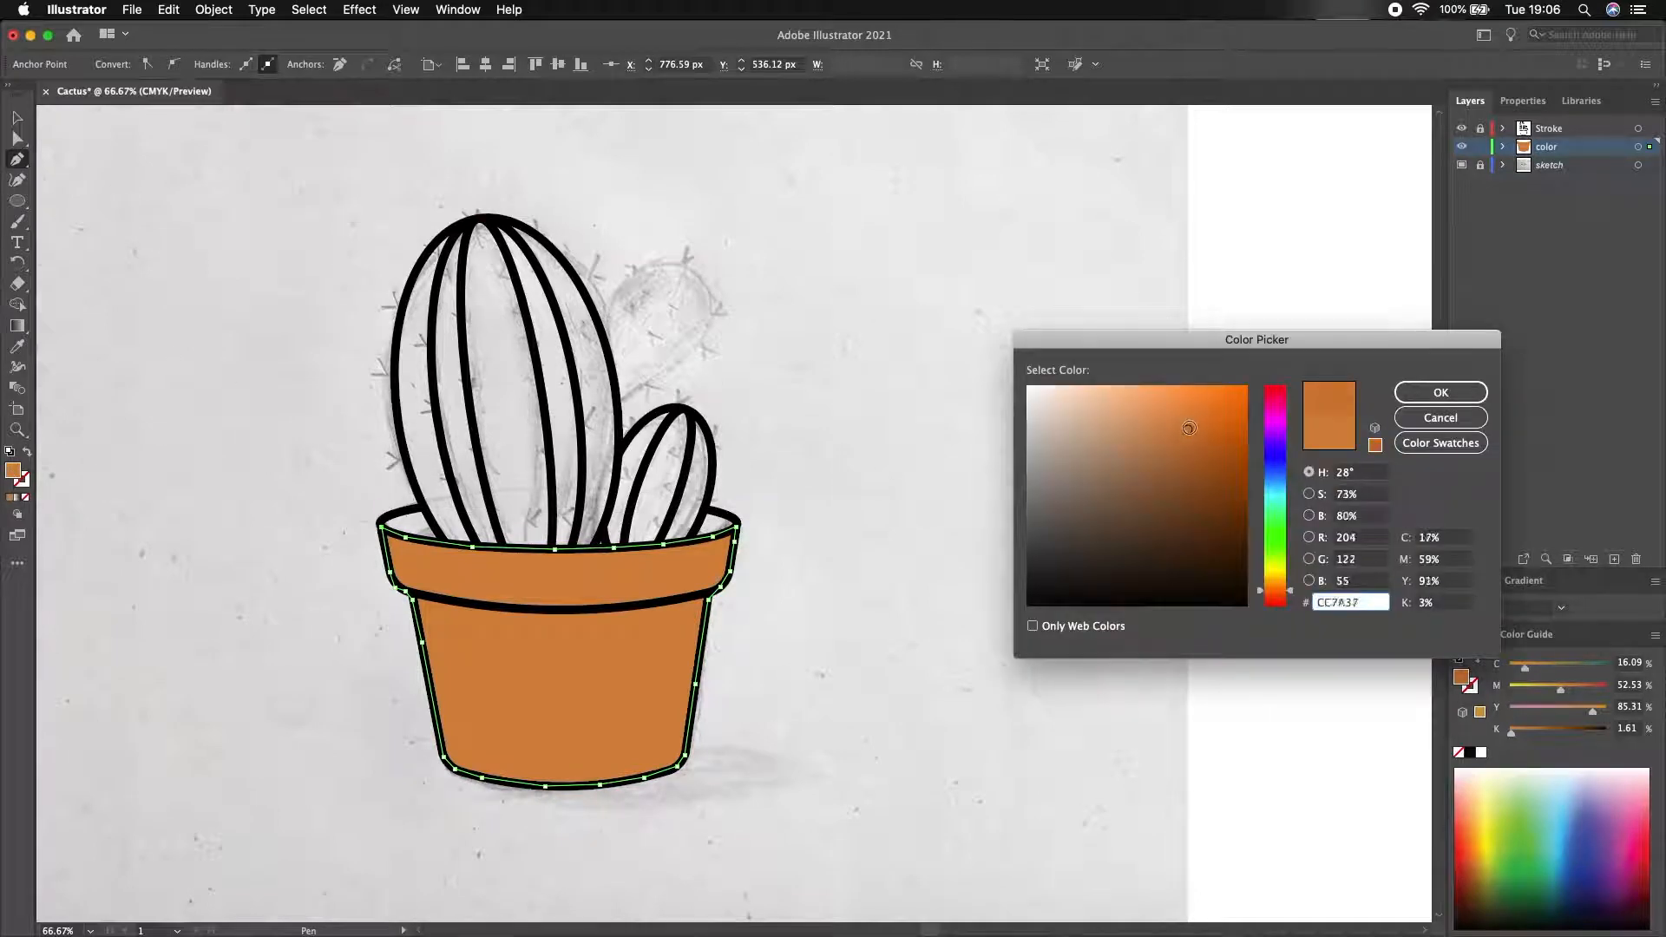
click(1216, 423)
click(1218, 427)
key(Return)
- Draw closed orange shapes over the inner rim areas to the right and left of the cacti
click(709, 510)
click(737, 522)
drag(697, 538, 690, 540)
click(708, 510)
click(419, 511)
drag(389, 516, 472, 545)
click(445, 543)
click(423, 507)
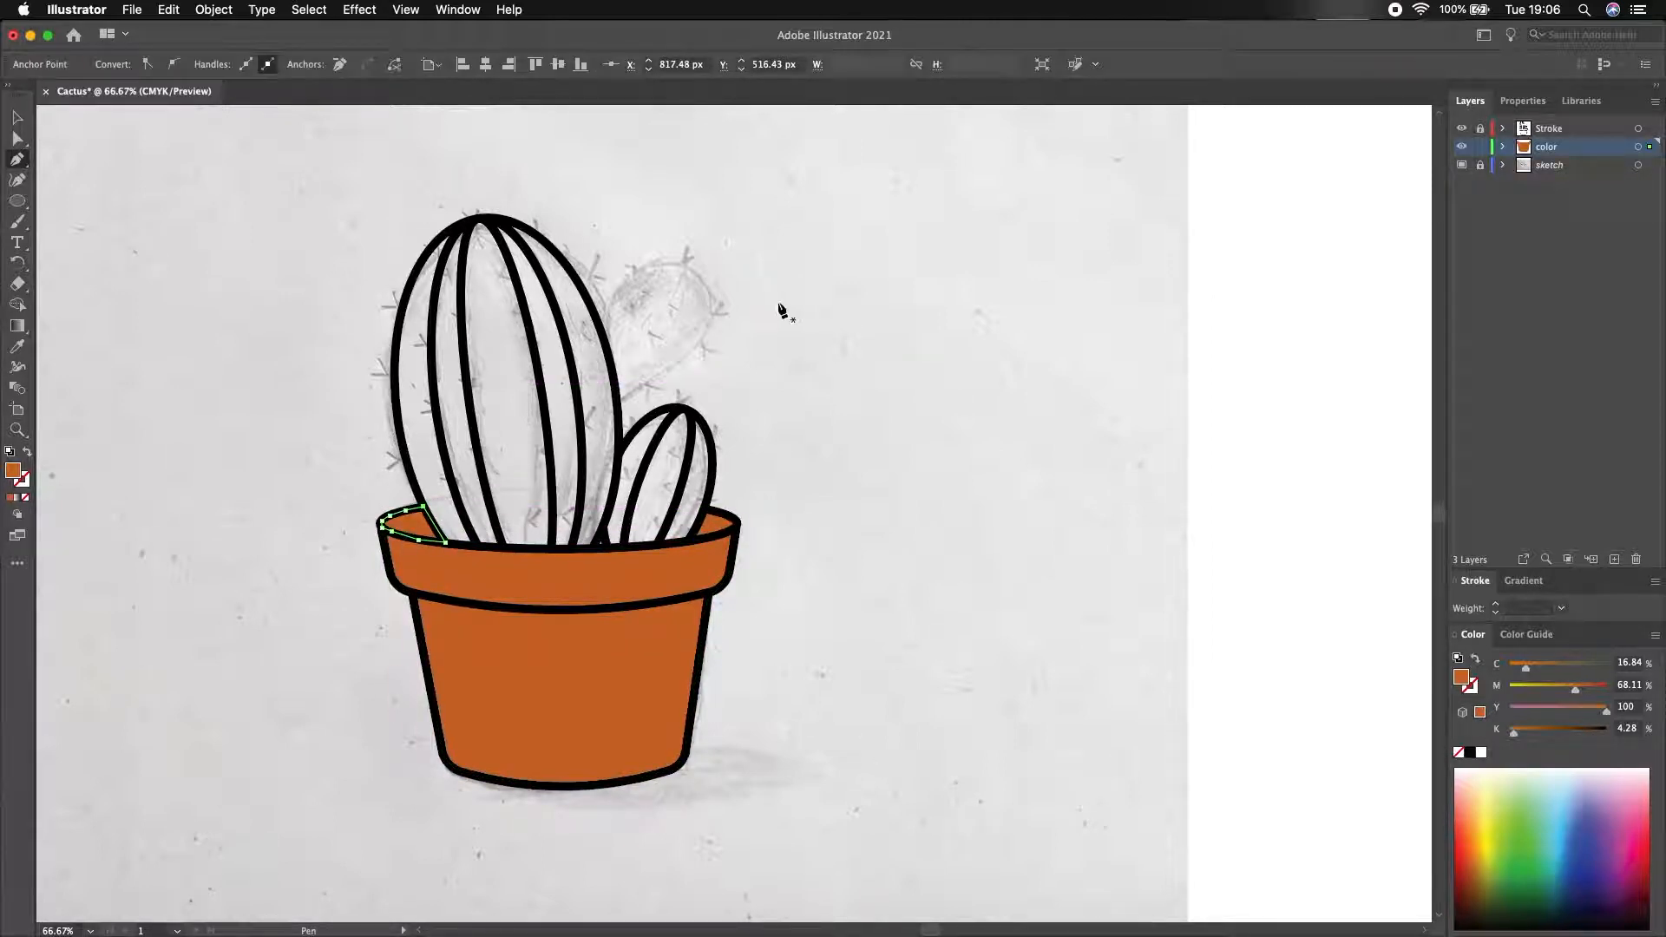
click(18, 118)
click(197, 297)
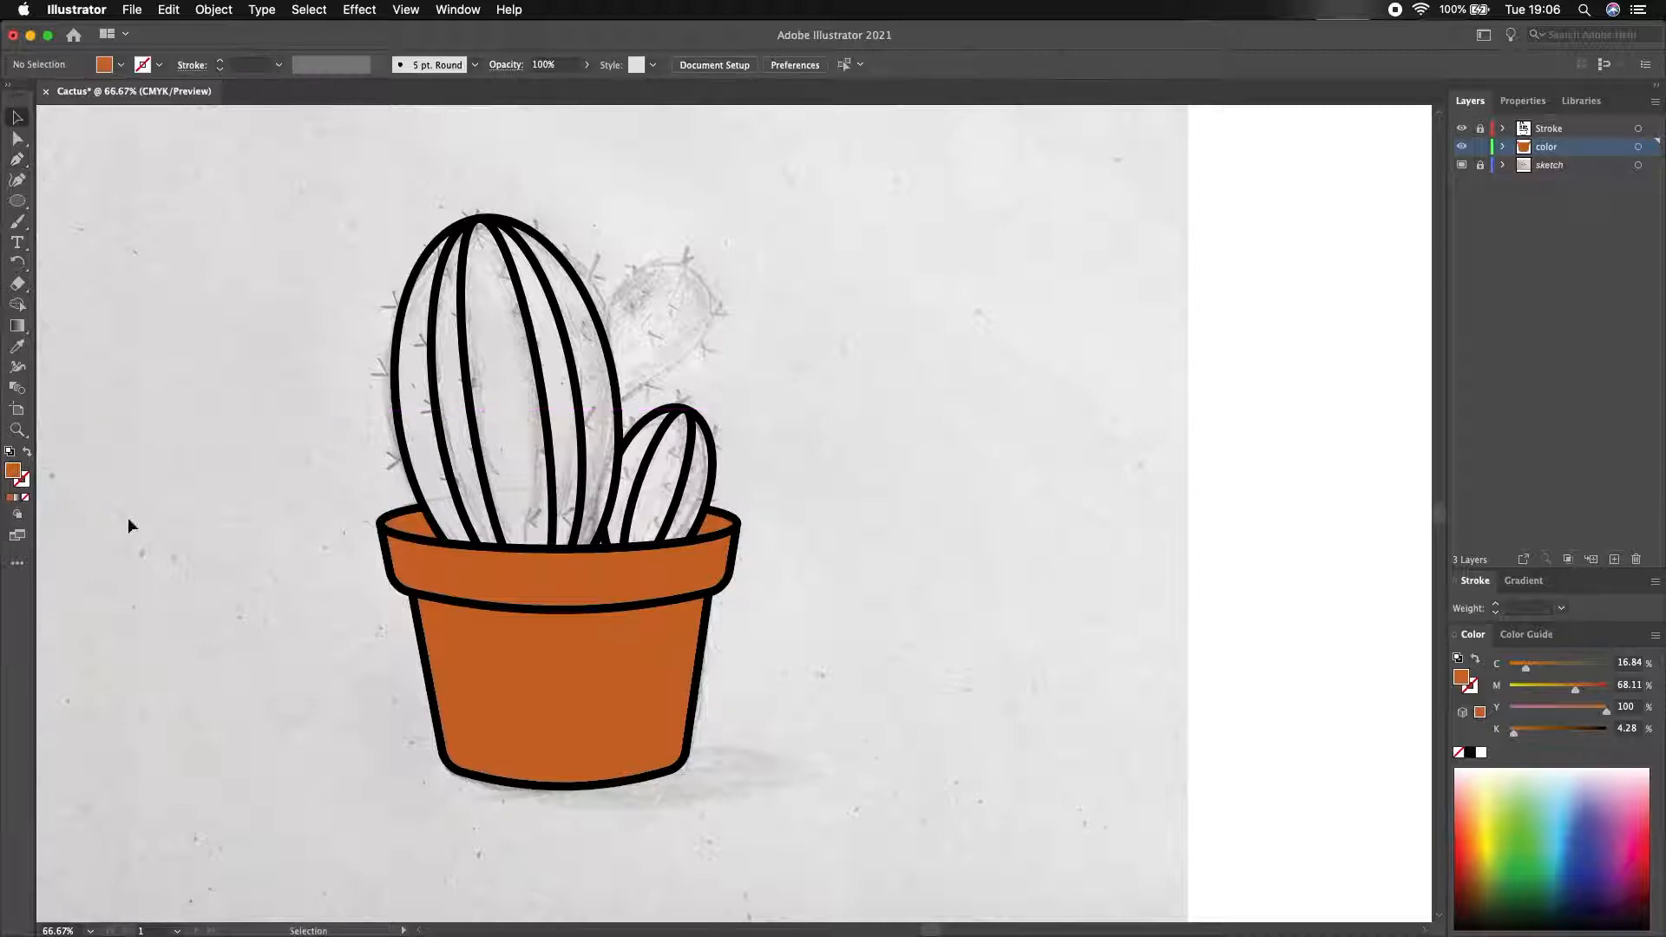
- Set the fill to a green of about C 67, M 0, Y 66, K 0
double_click(13, 471)
click(1279, 536)
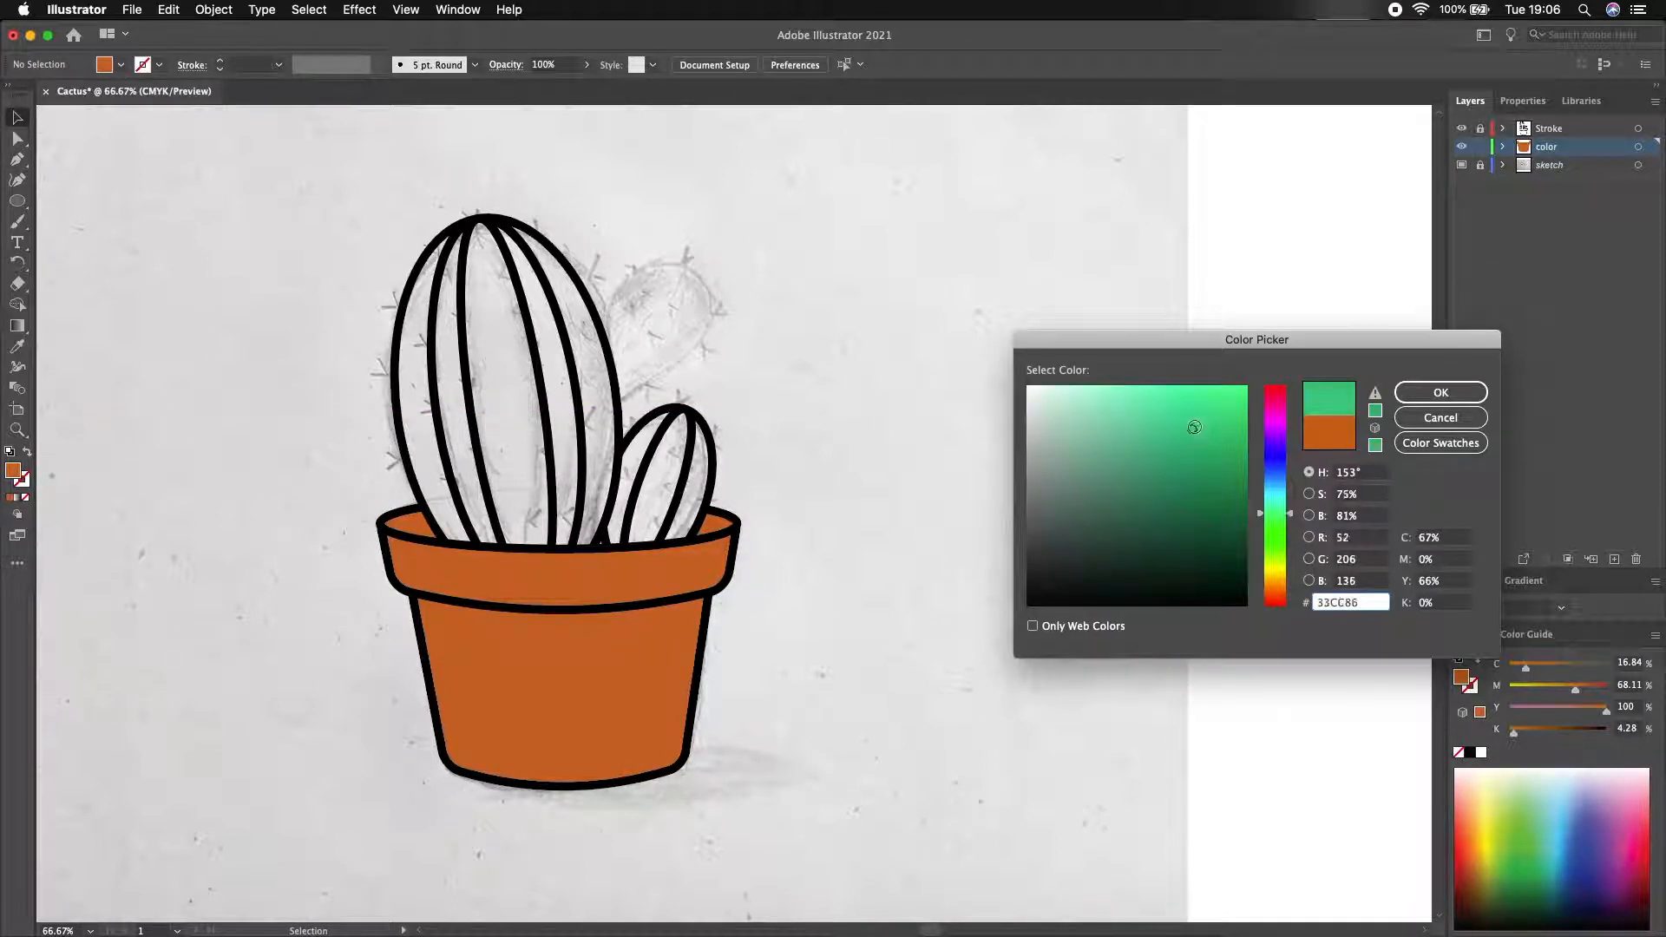
key(Return)
- Trace the leftmost stripe of the large cactus as a closed green shape with the Pen tool
click(468, 222)
click(431, 247)
click(404, 300)
click(396, 355)
click(395, 408)
click(405, 456)
click(424, 505)
click(445, 542)
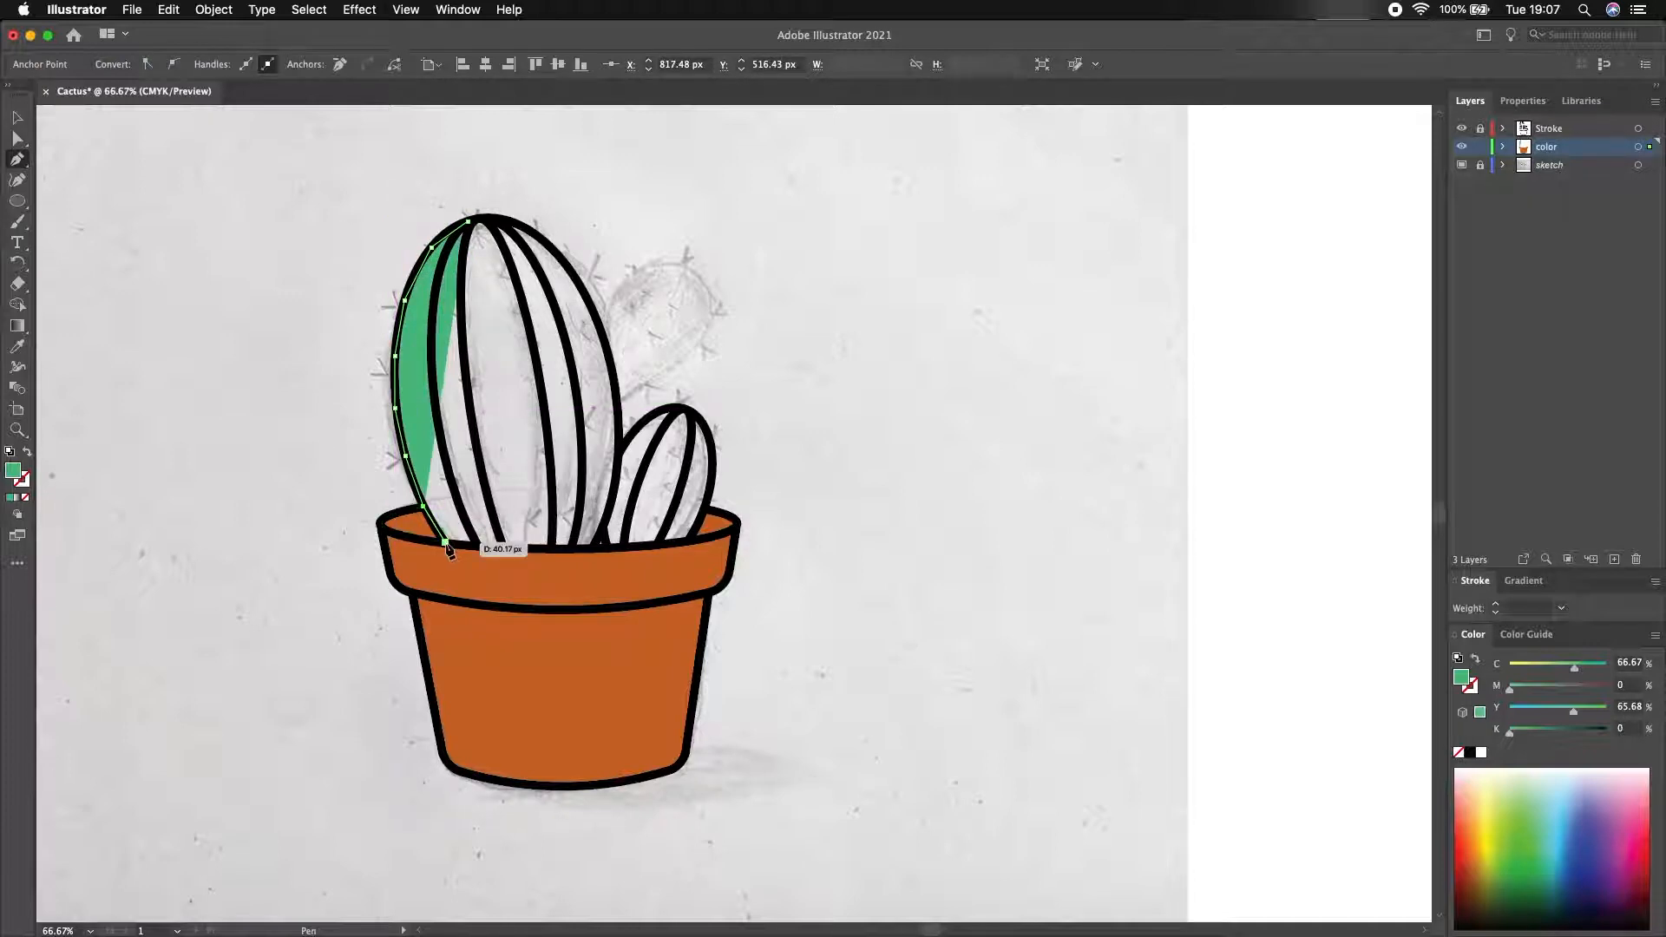
click(476, 547)
click(453, 487)
click(436, 408)
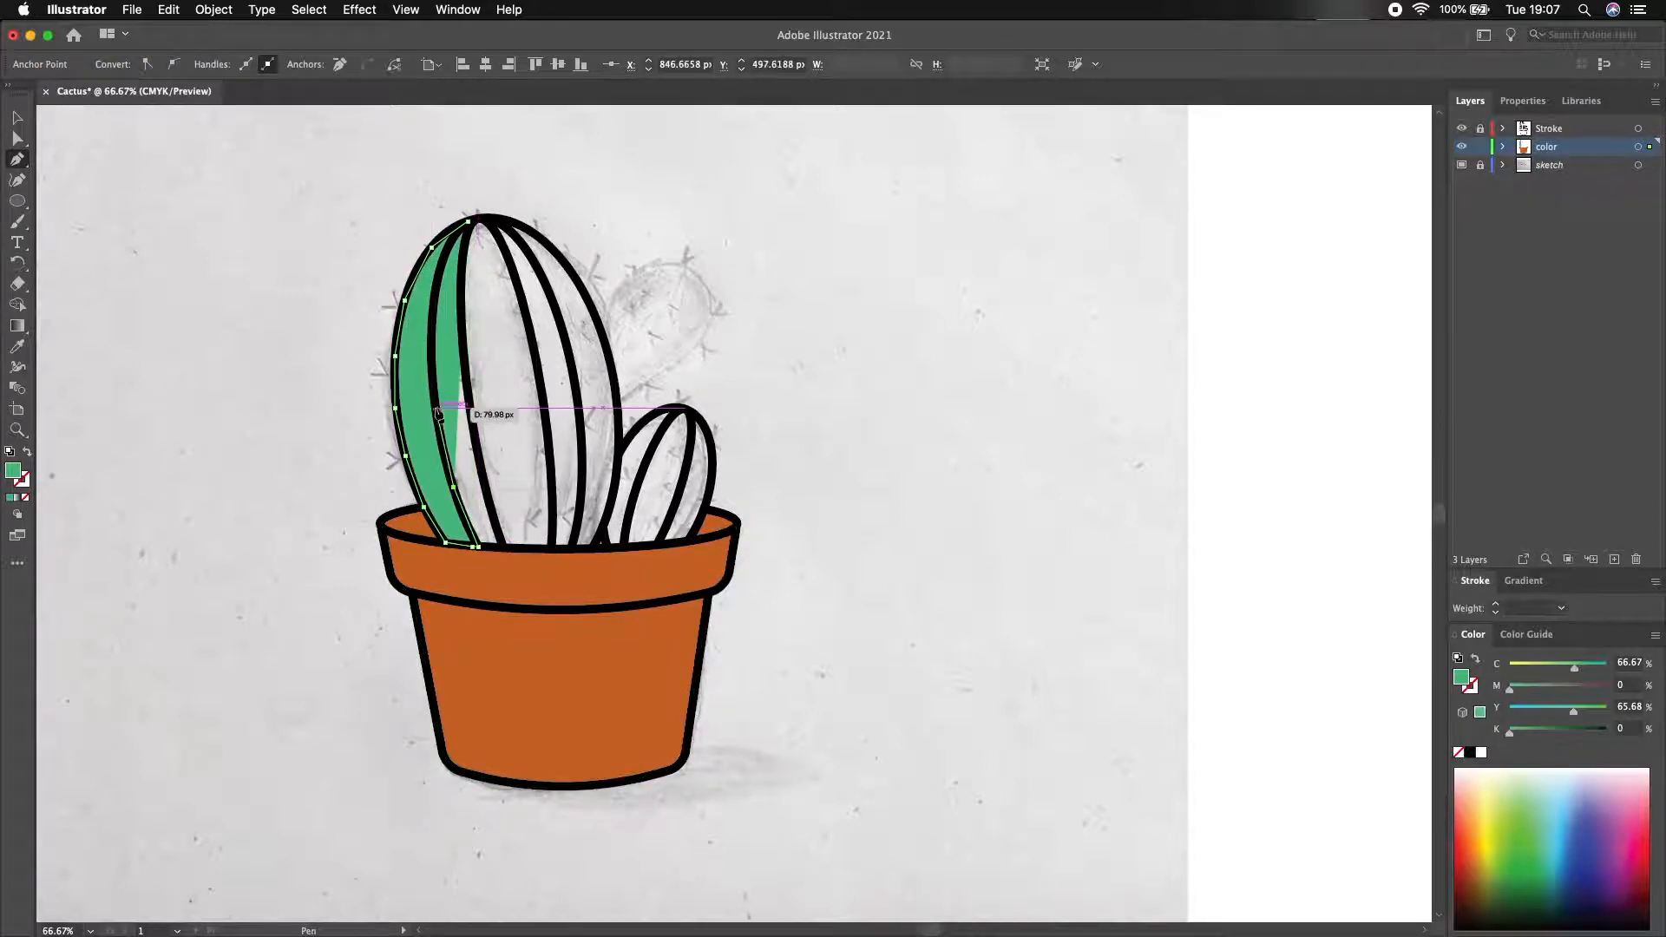
click(431, 347)
click(436, 280)
click(447, 247)
click(469, 222)
- Trace the wide centre stripe of the large cactus as a closed green shape
click(478, 219)
click(468, 233)
click(461, 297)
click(468, 383)
click(479, 460)
click(493, 516)
click(503, 545)
click(554, 549)
click(550, 475)
click(539, 368)
click(520, 293)
drag(500, 238, 492, 228)
- Trace the rightmost stripe of the large cactus in the same green, down to the pot rim
click(498, 220)
click(519, 239)
click(548, 291)
click(565, 337)
click(578, 401)
click(582, 475)
click(571, 548)
click(592, 548)
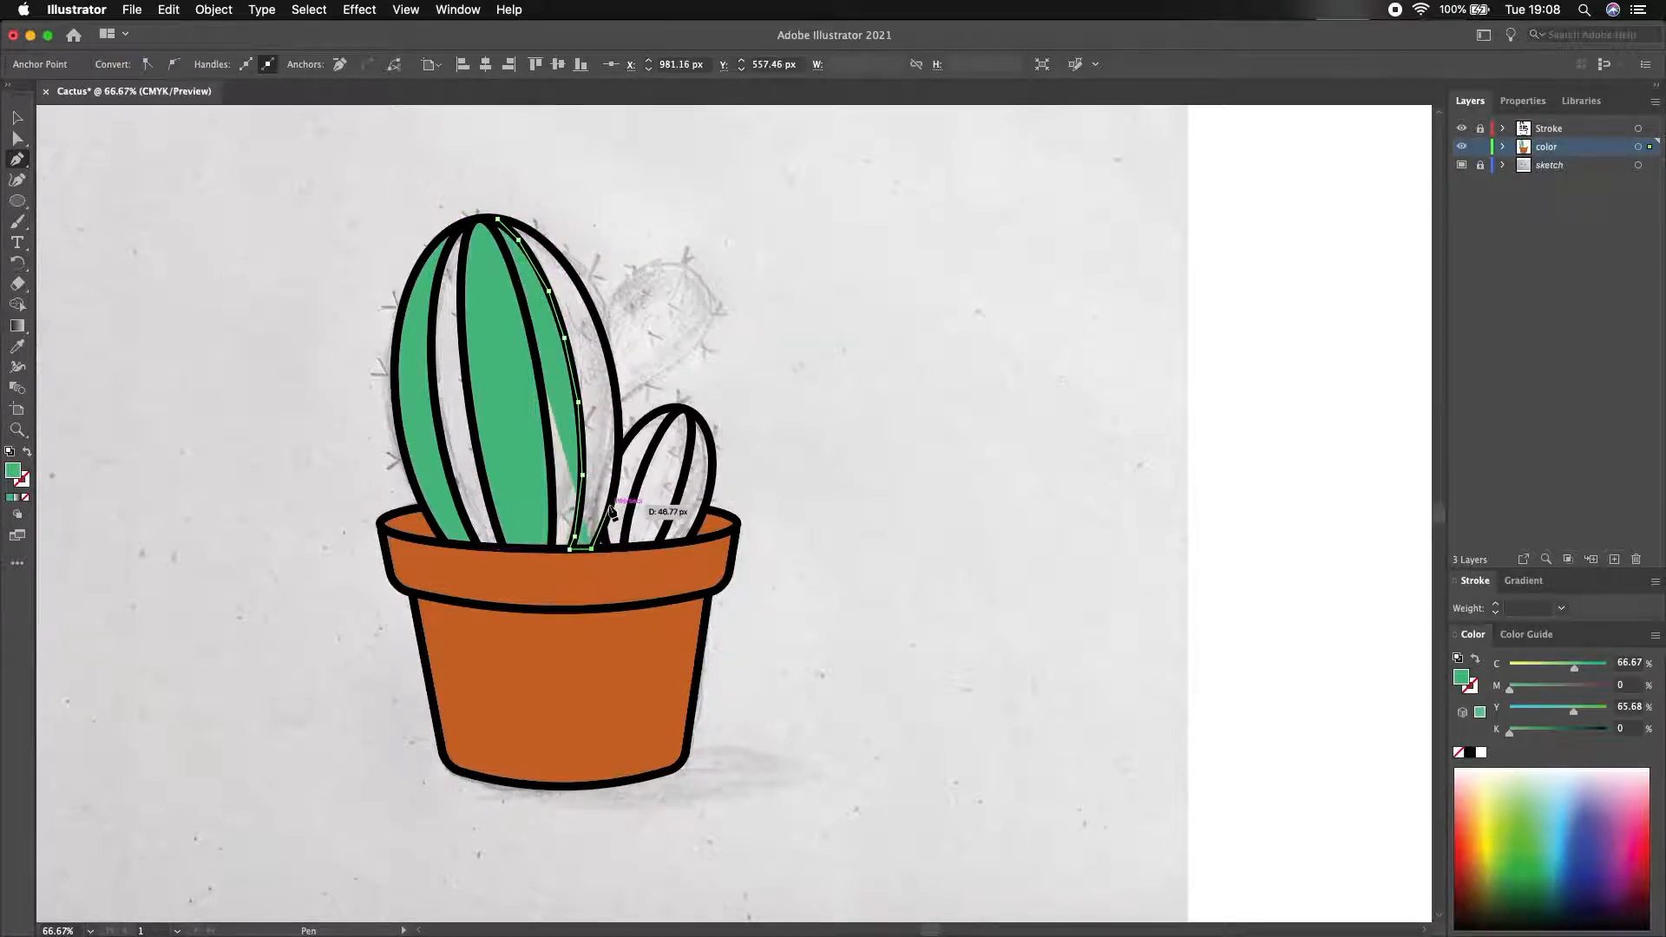
click(611, 504)
click(619, 435)
click(607, 348)
click(589, 300)
click(561, 258)
click(530, 229)
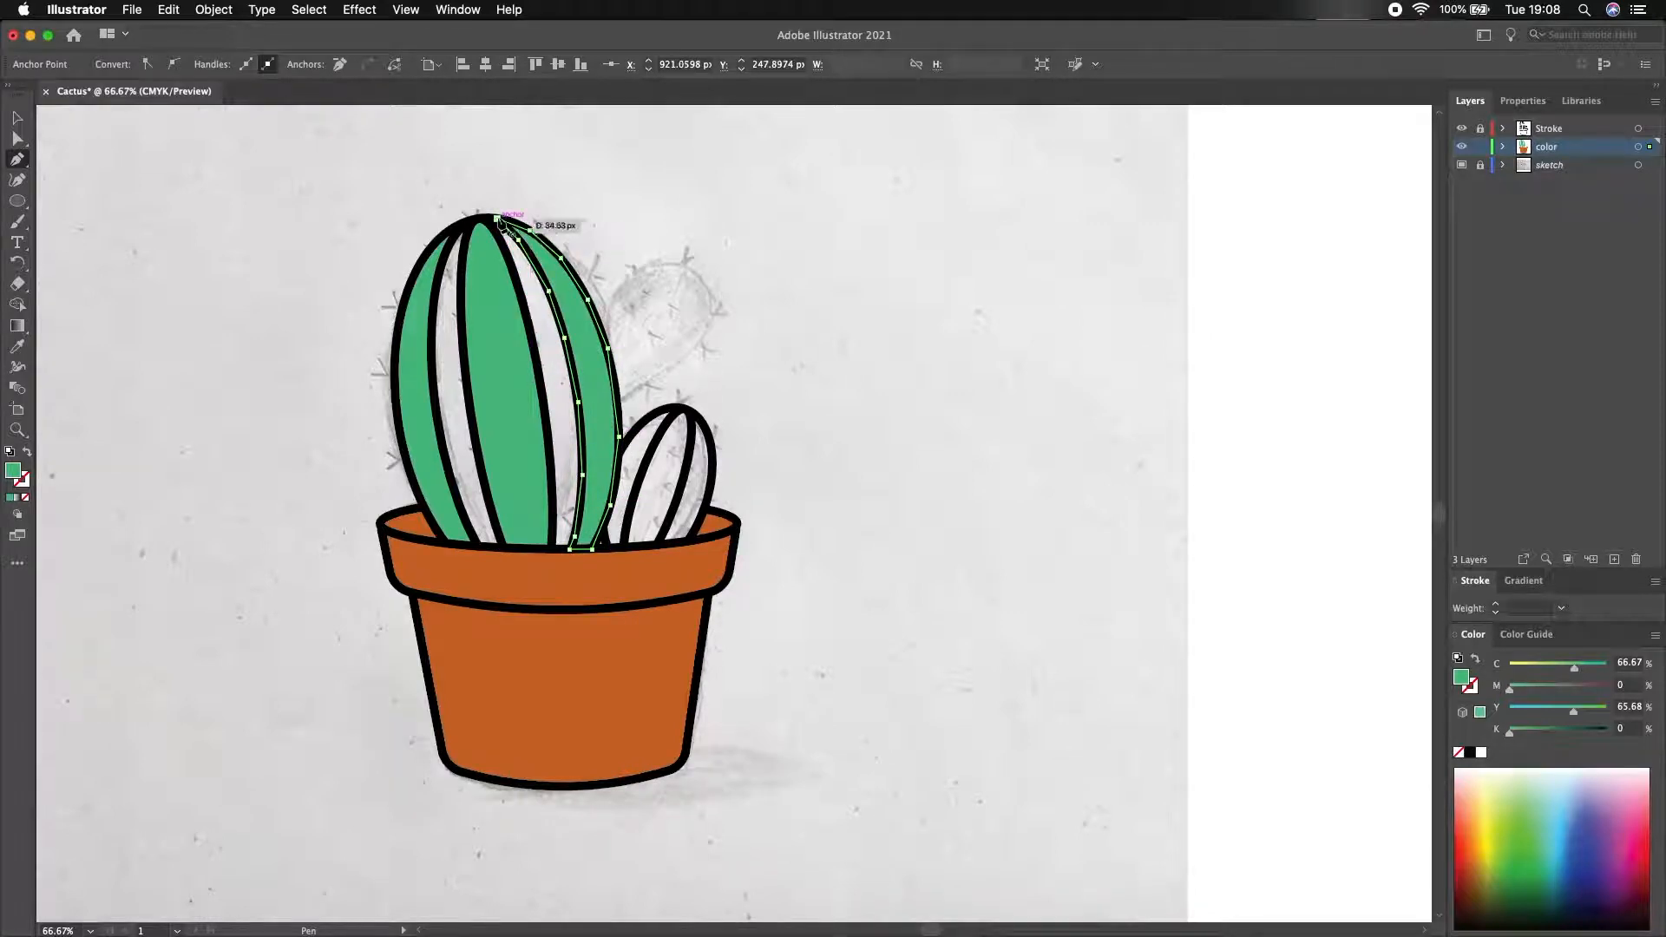
- Trace the centre stripe of the small cactus as a closed shape in the same green
click(687, 410)
click(672, 418)
click(643, 475)
click(628, 518)
click(624, 545)
click(656, 545)
click(675, 504)
click(691, 450)
click(693, 432)
click(687, 410)
- With nothing selected, set the fill to a darker green of about C 80, M 9, Y 81, K 1
click(152, 427)
double_click(15, 472)
drag(1192, 444, 1207, 465)
click(1440, 393)
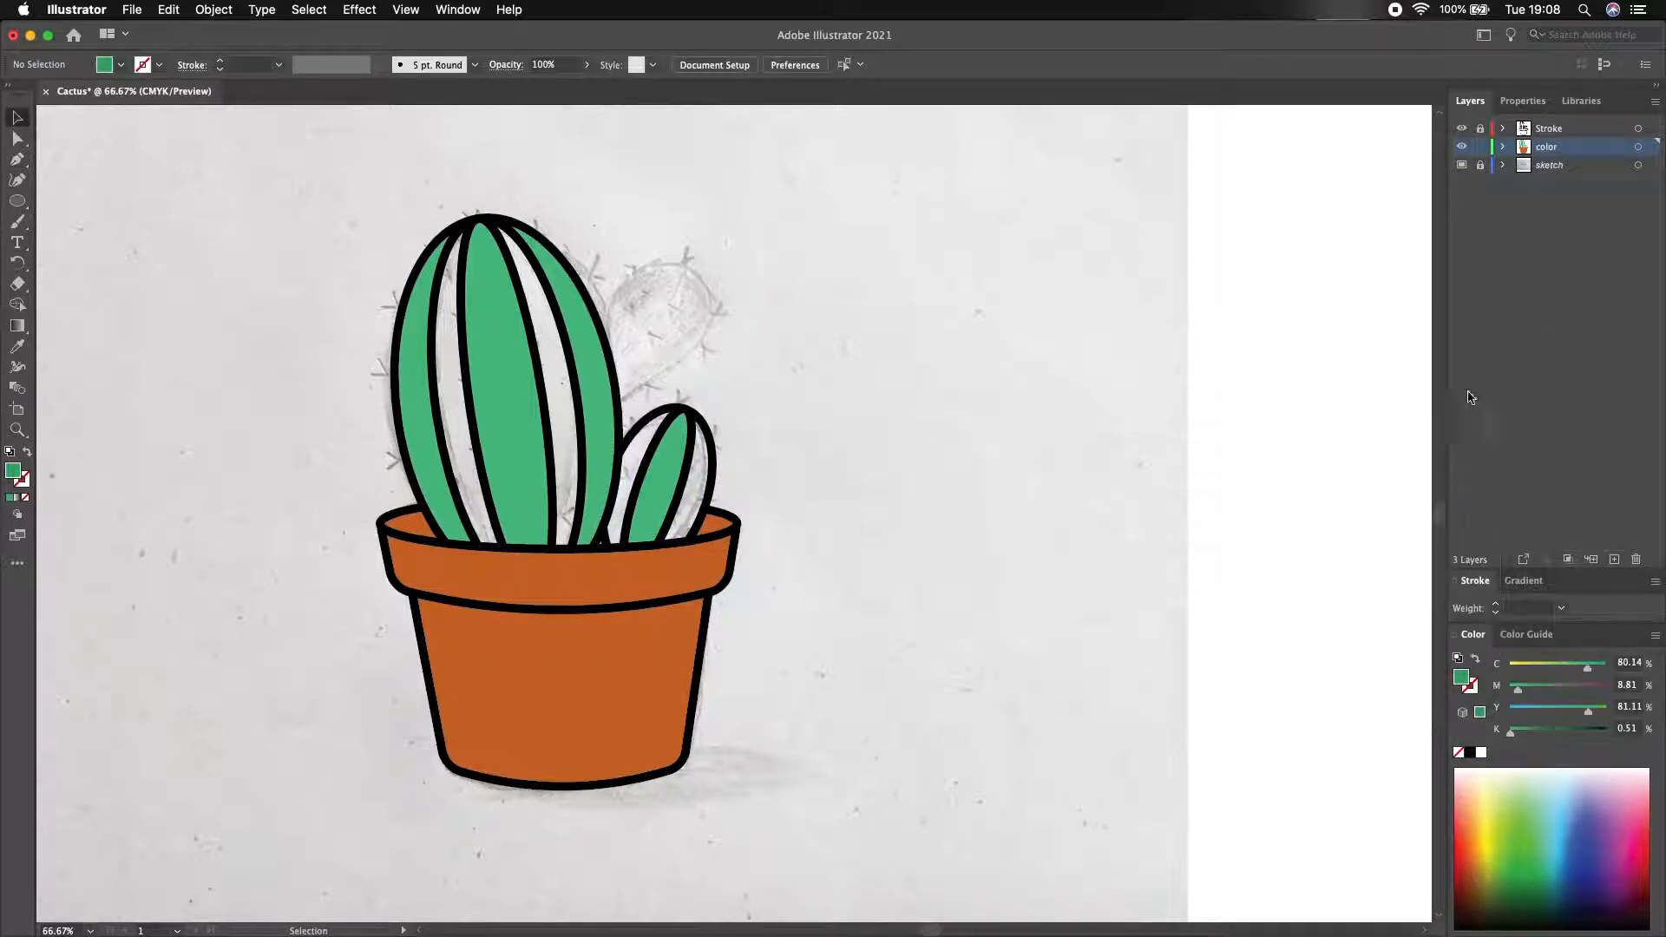
- Trace the narrow stripe left of the large cactus's centre stripe as a closed darker green shape
click(469, 222)
click(447, 248)
click(436, 288)
click(432, 347)
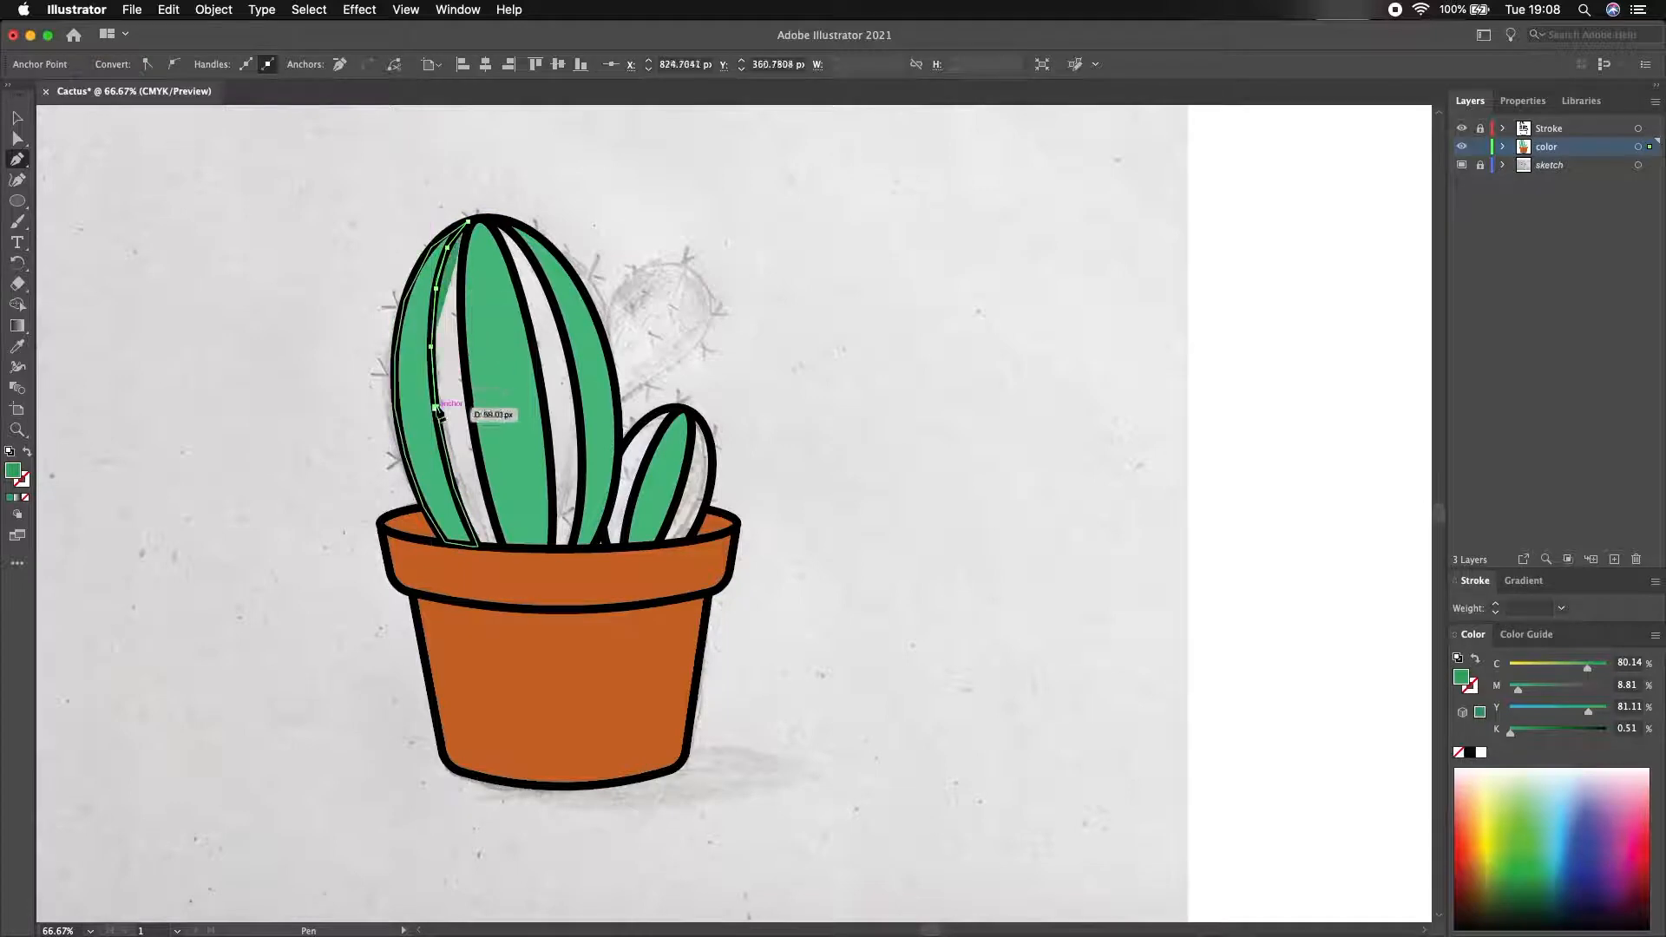
click(446, 452)
click(454, 489)
click(471, 528)
click(478, 546)
click(503, 545)
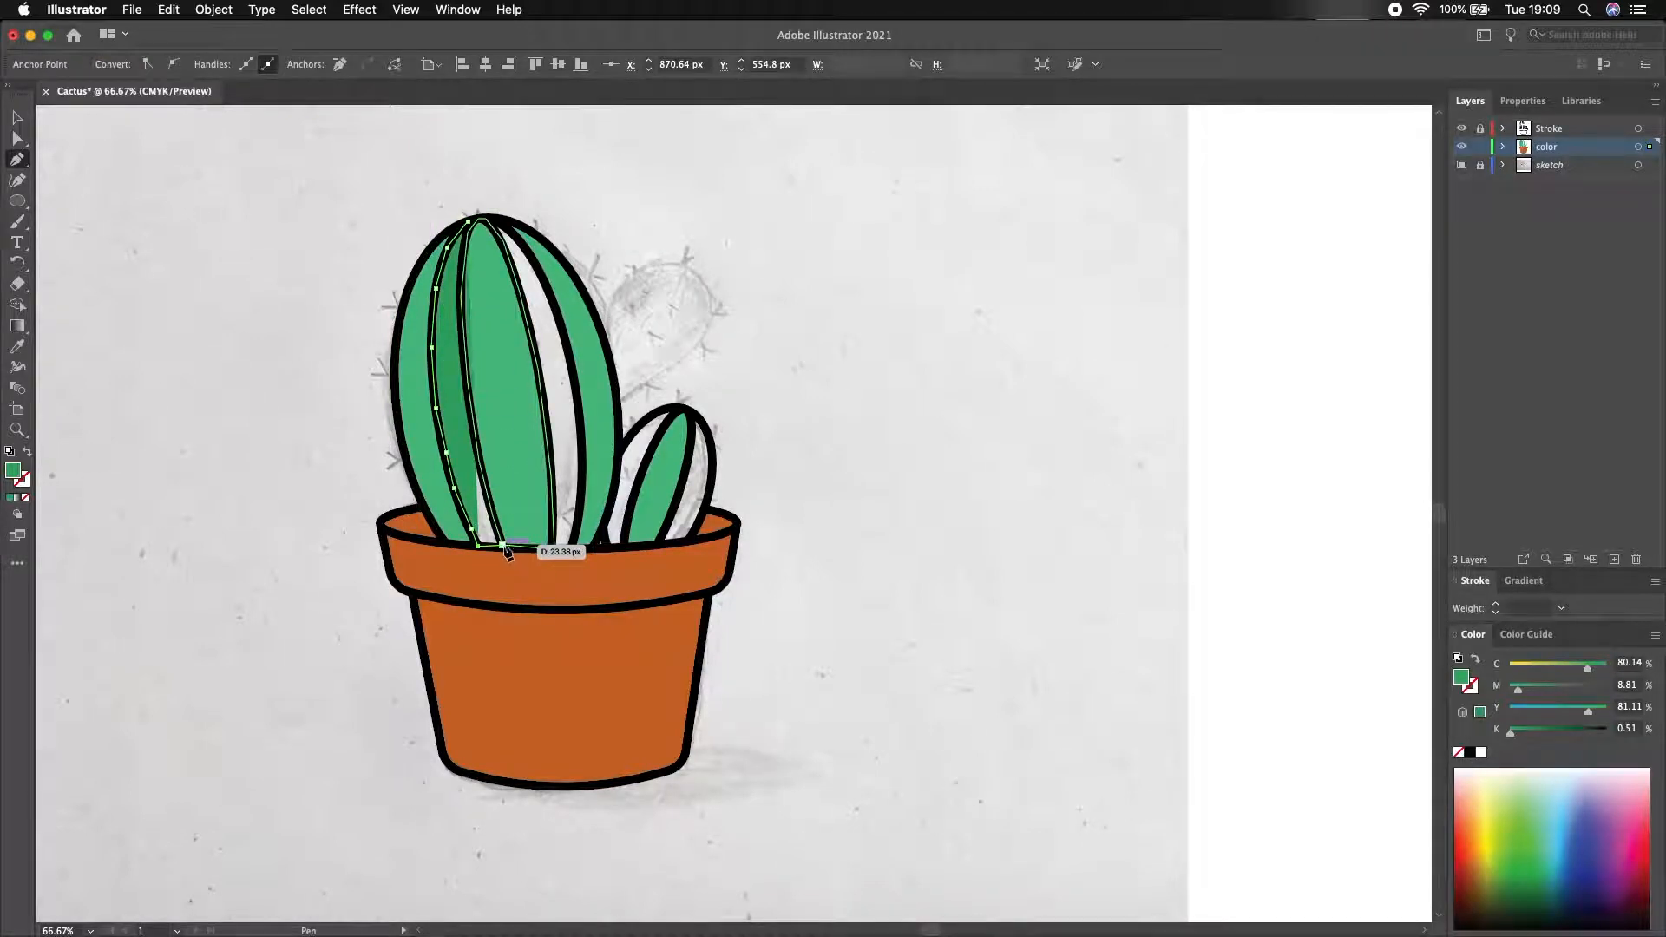
click(479, 461)
click(467, 375)
click(461, 294)
click(465, 240)
click(468, 221)
- Trace the narrow stripe right of the large cactus's centre stripe as a closed darker green shape
click(485, 220)
click(511, 259)
click(533, 341)
click(544, 409)
click(550, 475)
click(553, 531)
click(550, 549)
click(571, 550)
click(583, 483)
click(581, 426)
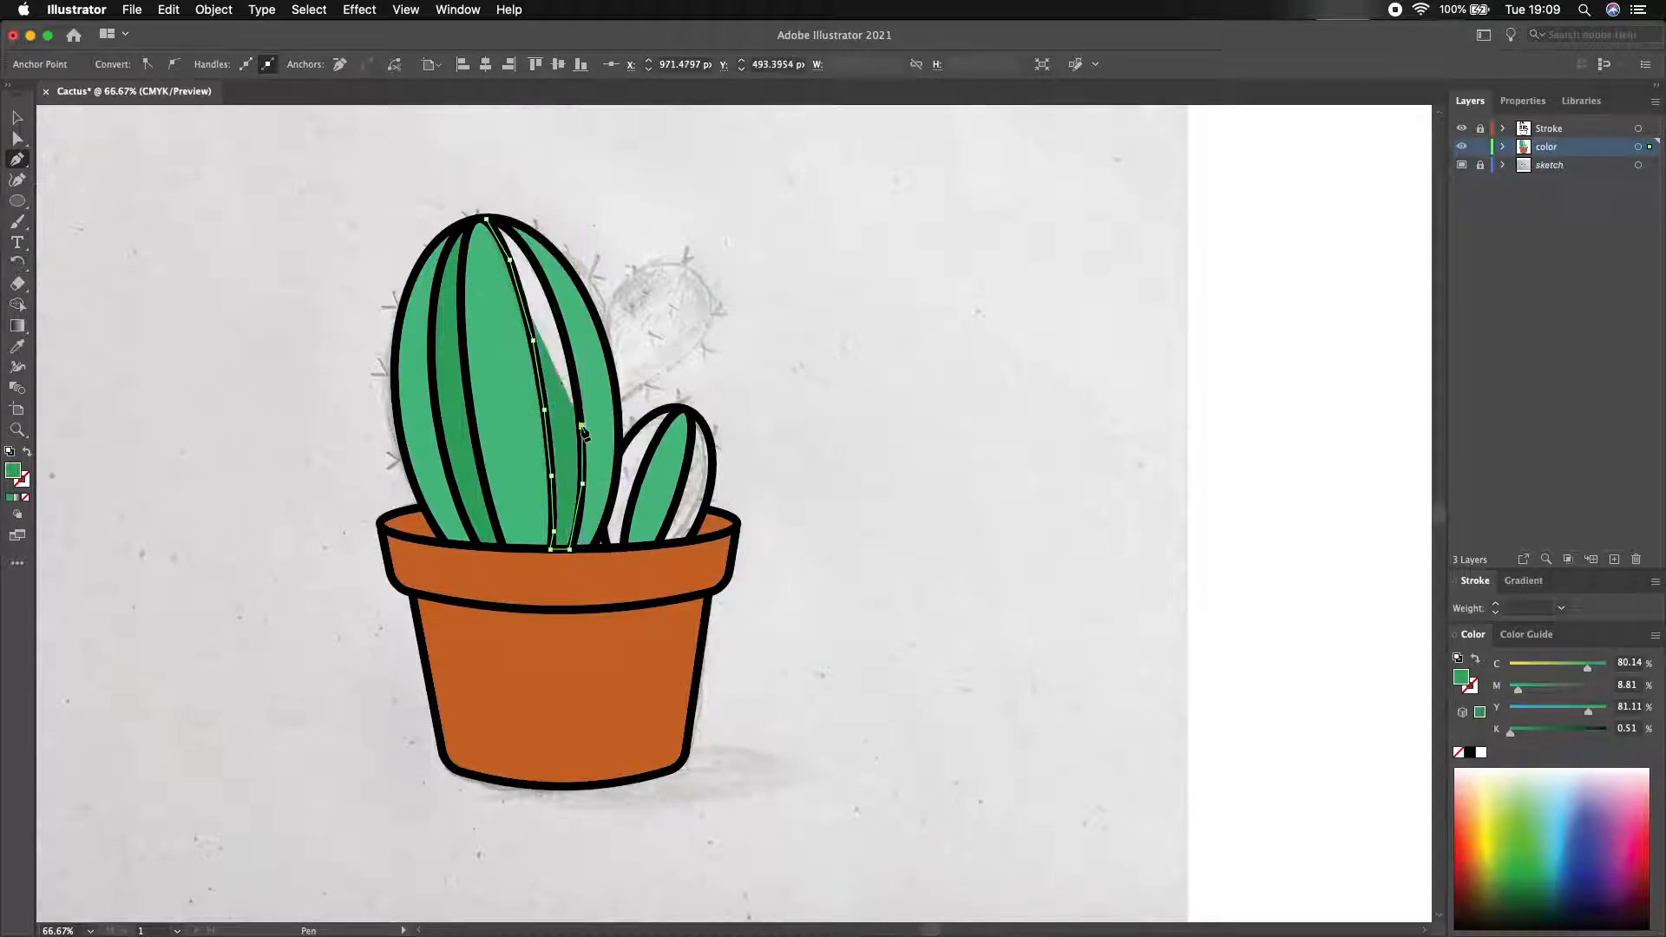
click(569, 344)
click(543, 282)
click(521, 244)
click(485, 219)
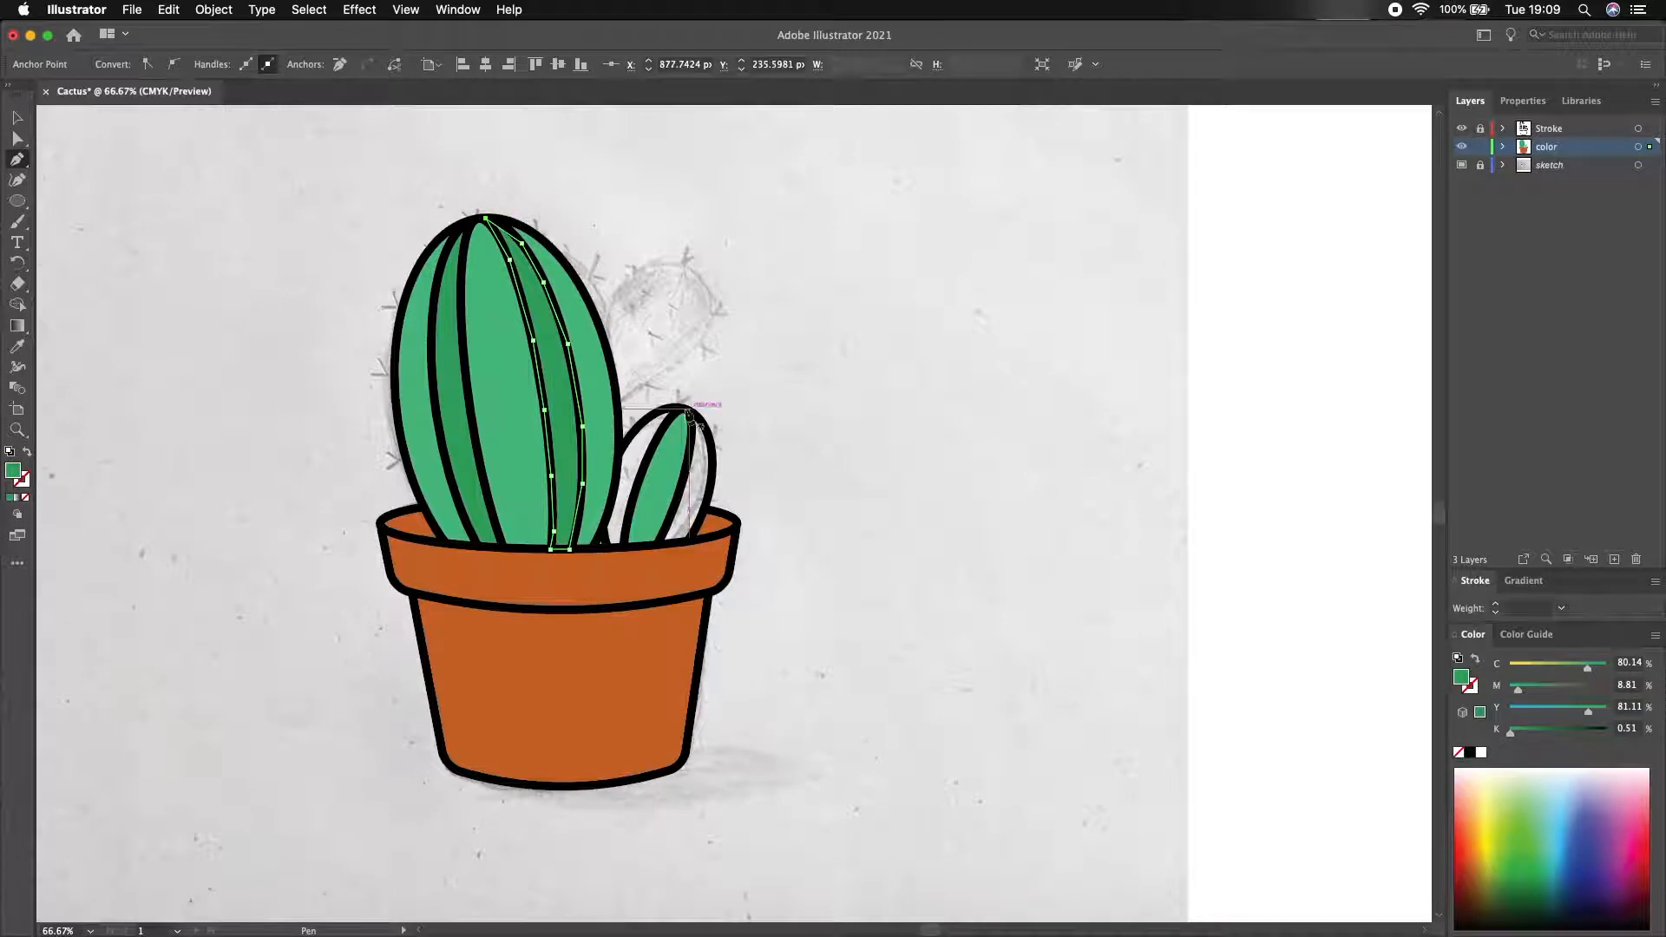
- Trace the outer stripe left of the small cactus's centre stripe as a closed darker green shape
click(679, 409)
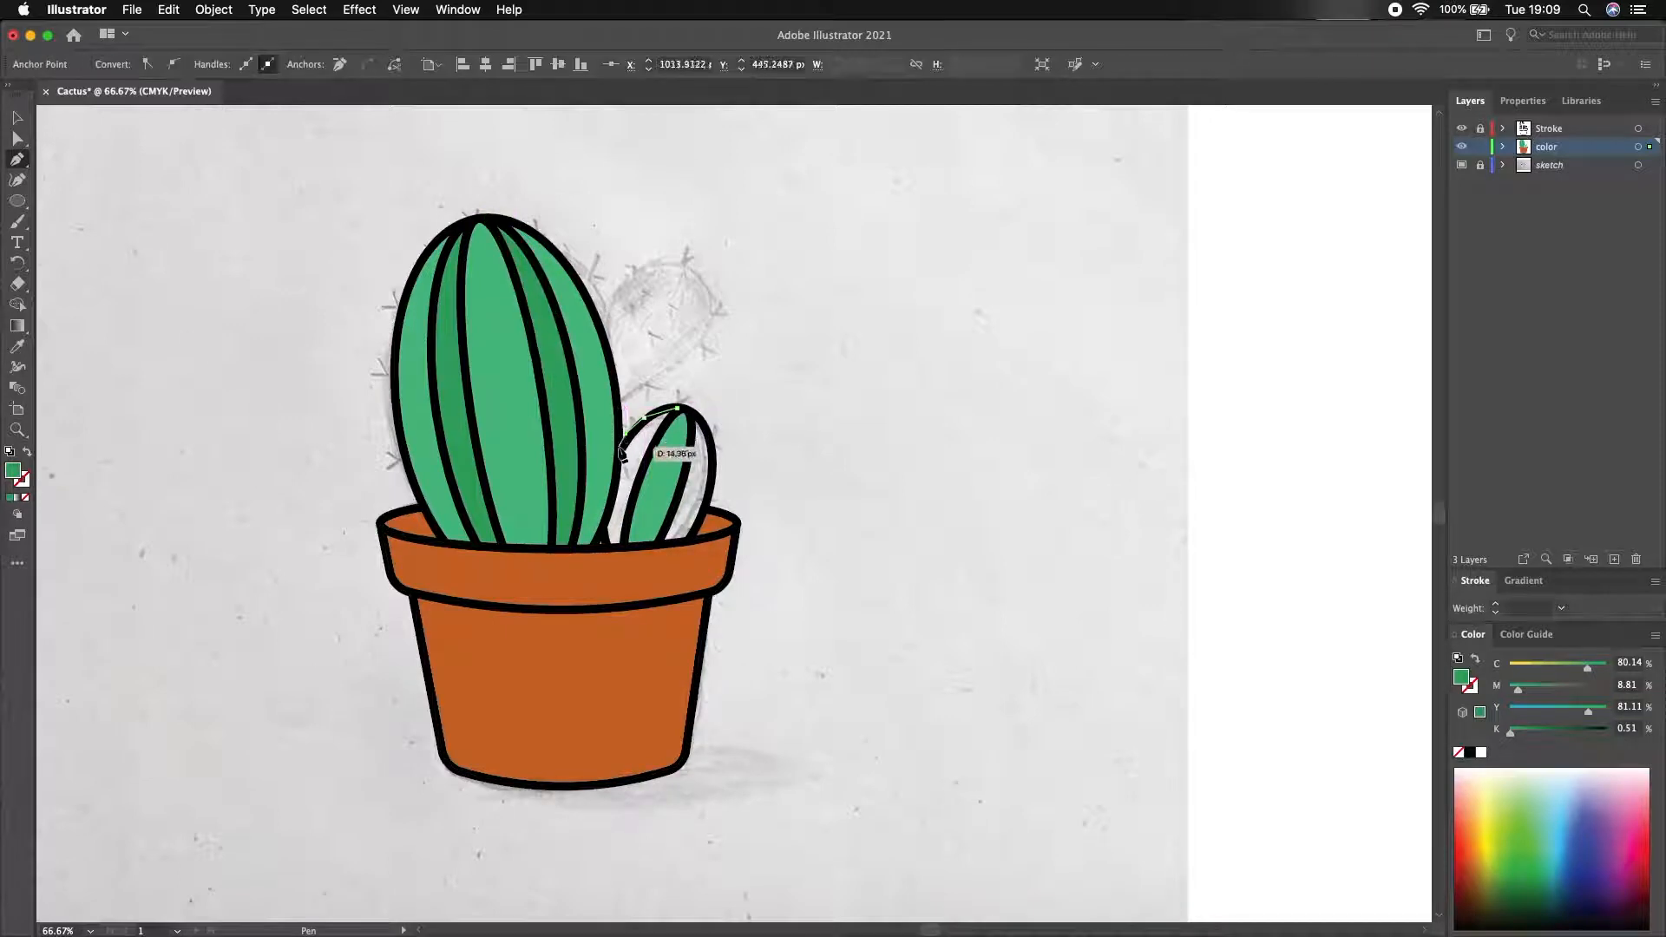
key(super+z)
click(657, 413)
click(638, 427)
click(623, 446)
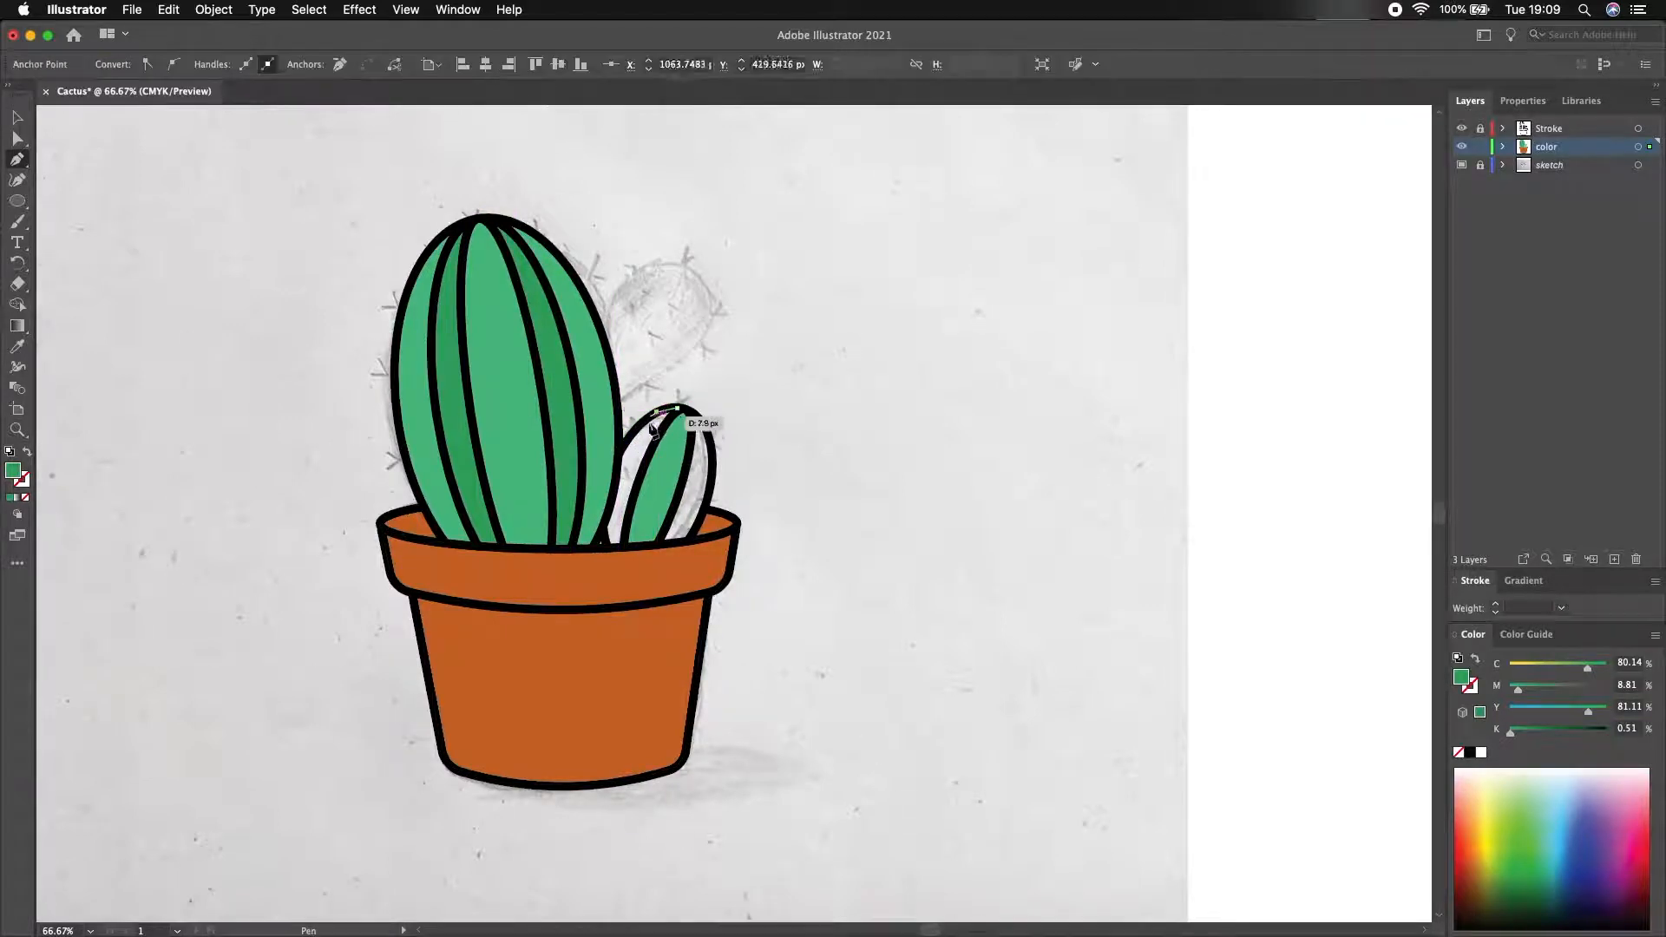
click(618, 463)
click(607, 512)
click(599, 540)
click(594, 545)
click(607, 545)
click(625, 546)
click(633, 503)
click(649, 458)
click(669, 417)
click(678, 408)
- Trace the outer stripe right of the small cactus's centre stripe as a closed darker green shape, leaving nothing selected
click(690, 413)
click(691, 437)
click(685, 473)
click(675, 504)
click(660, 535)
click(656, 545)
click(689, 539)
click(704, 509)
click(712, 468)
click(708, 436)
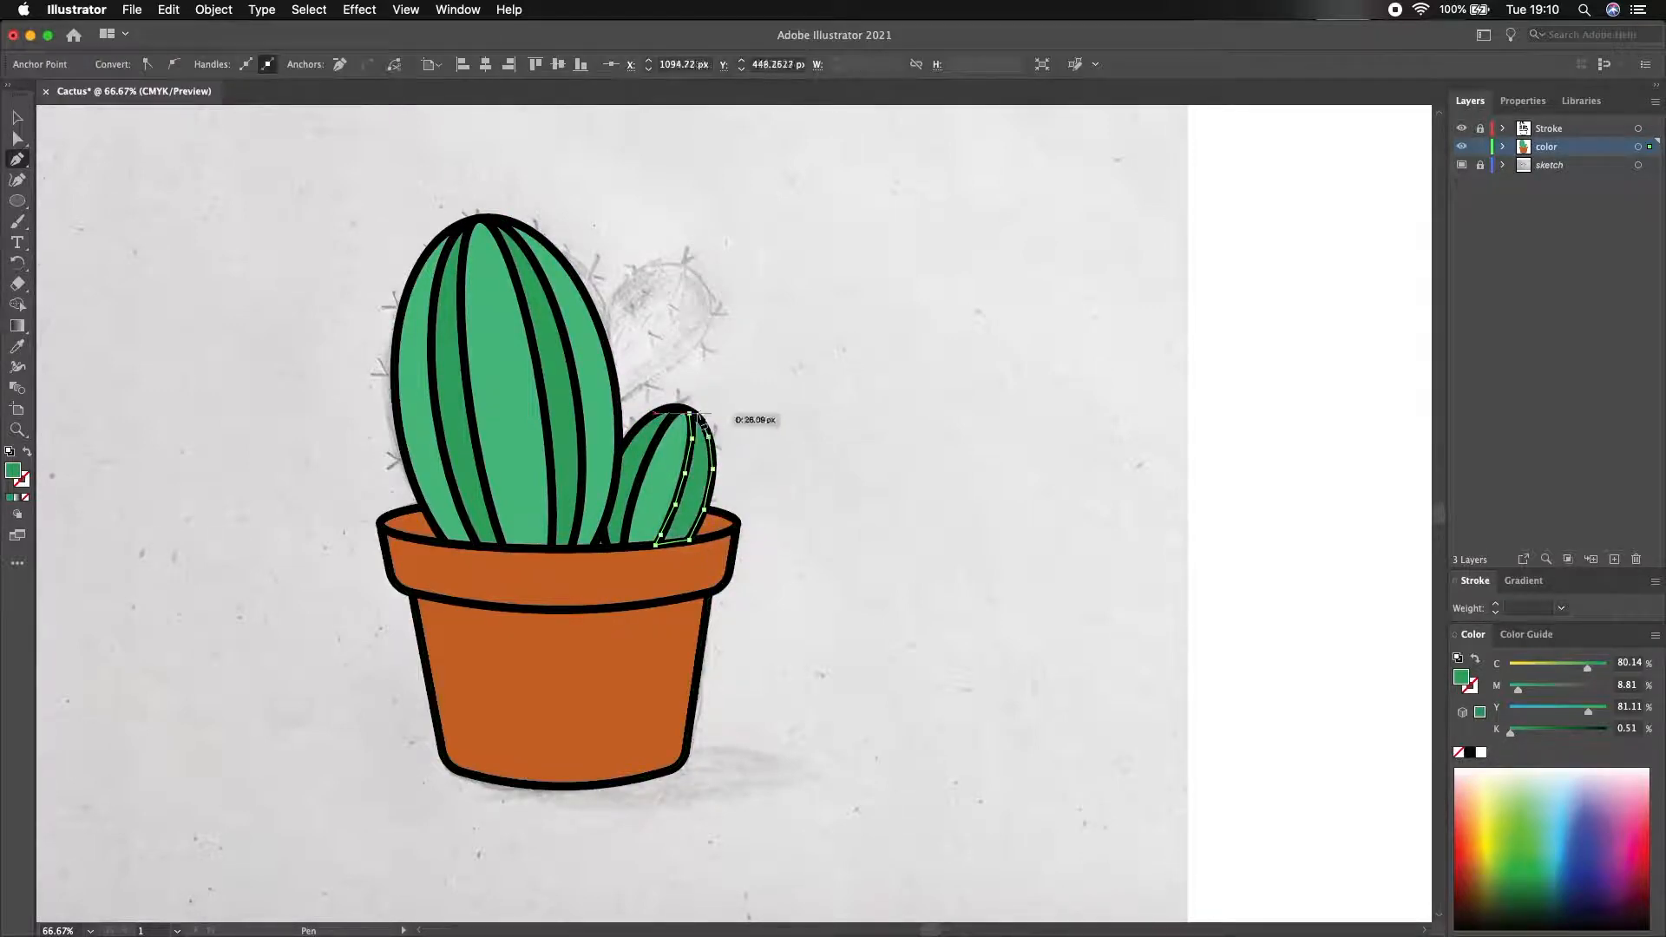
click(689, 413)
key(v)
click(720, 260)
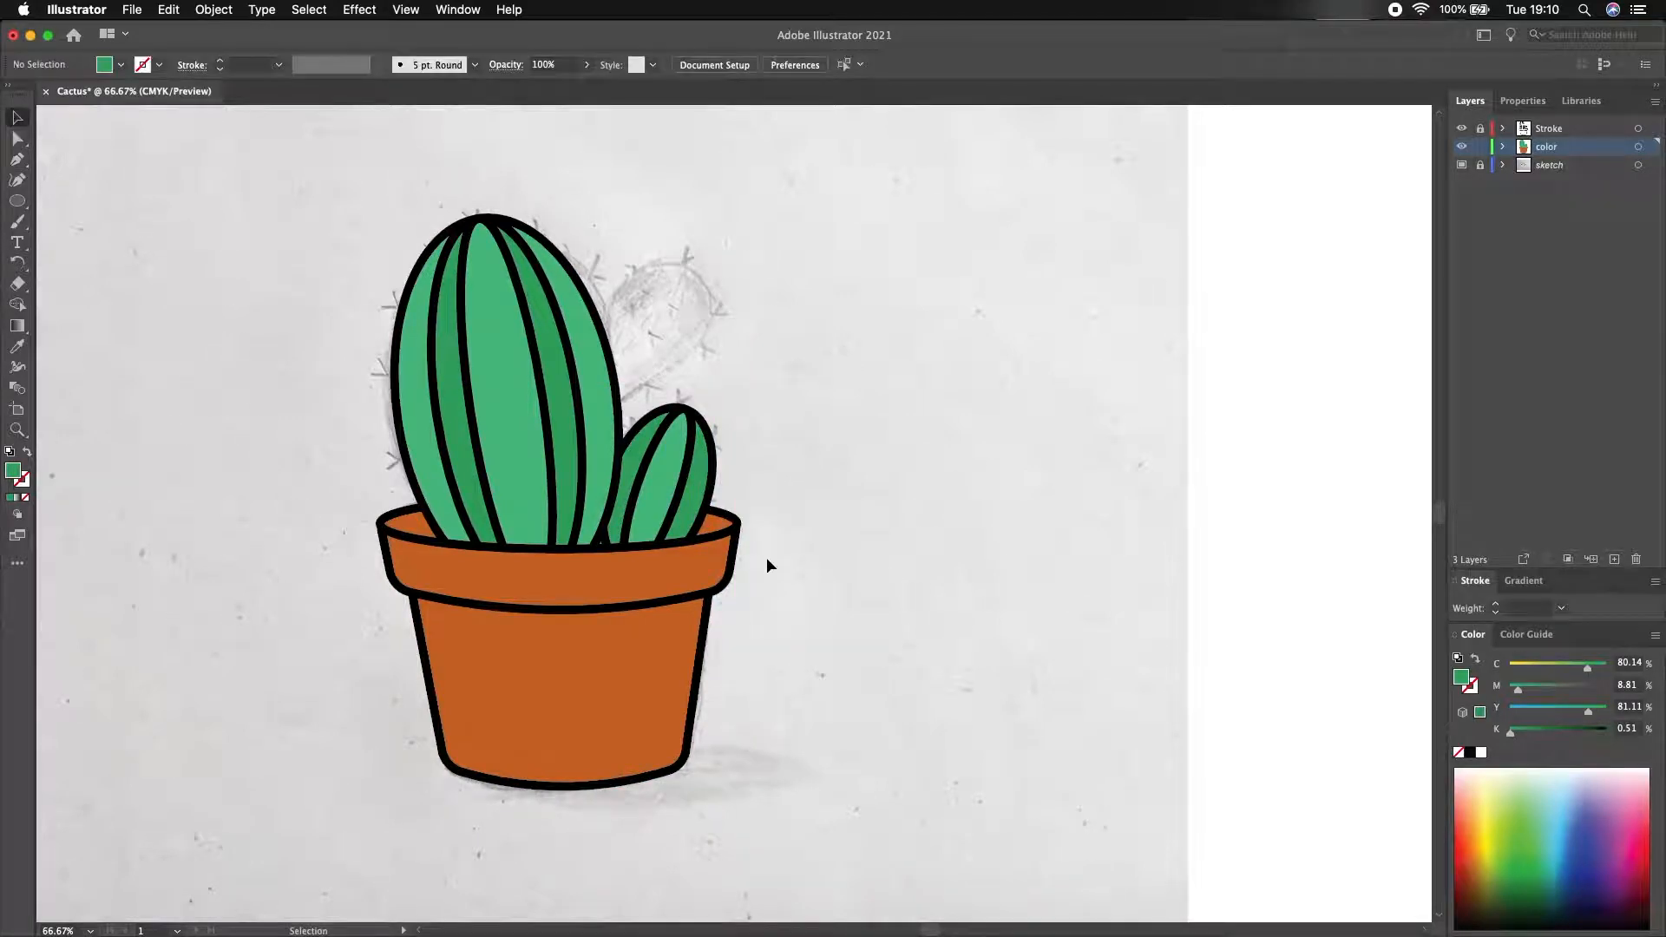
- Create a new layer between the Stroke and color layers and name it Shadow
click(1614, 558)
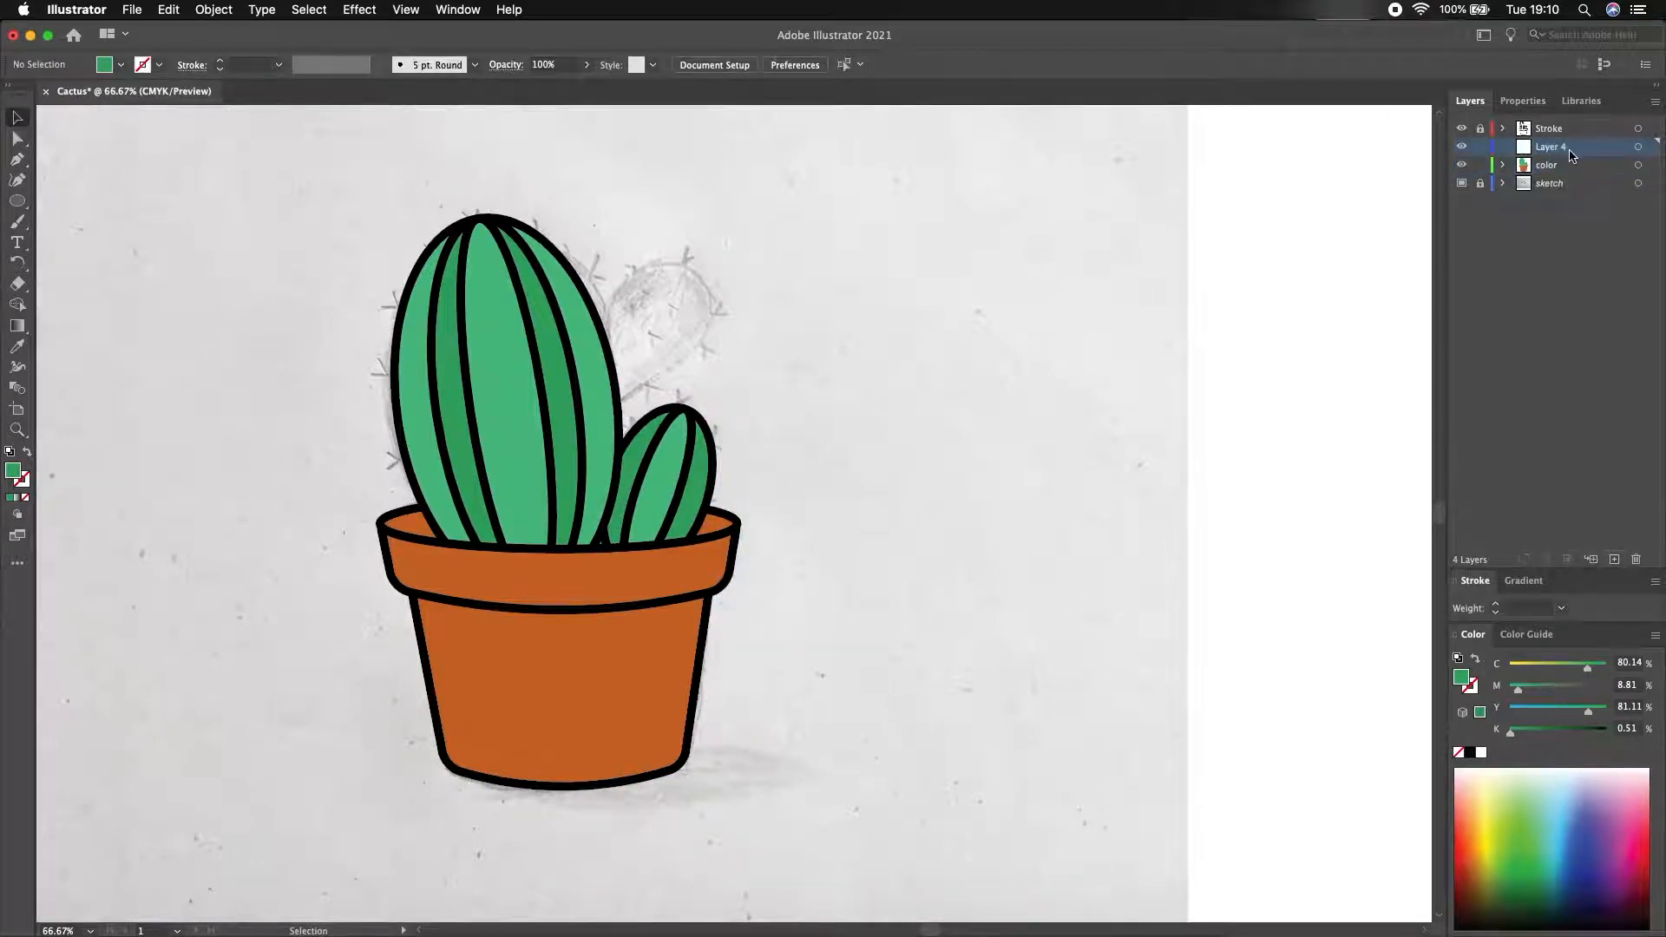
double_click(1575, 149)
click(865, 569)
text(Shadow)
key(Return)
- Sample the pot's orange, darken the fill to brown of about C 34, M 78, Y 100, K 40, and activate the Shadow layer
click(16, 350)
click(465, 651)
double_click(13, 471)
drag(1212, 442, 1231, 505)
click(1440, 392)
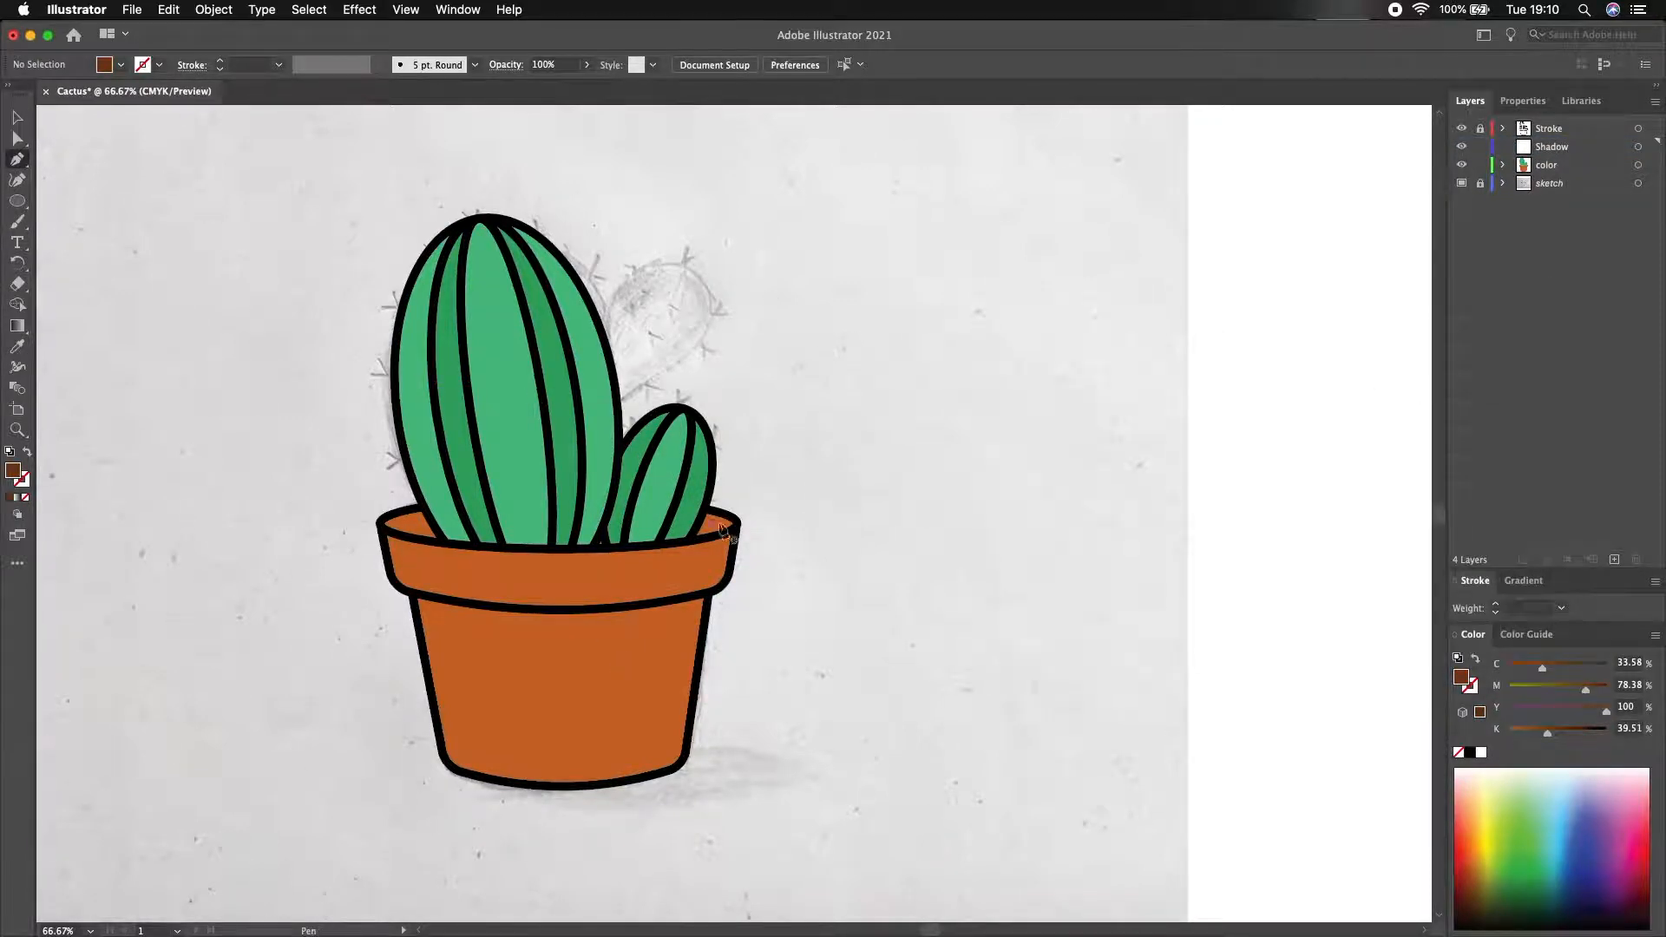
click(1573, 151)
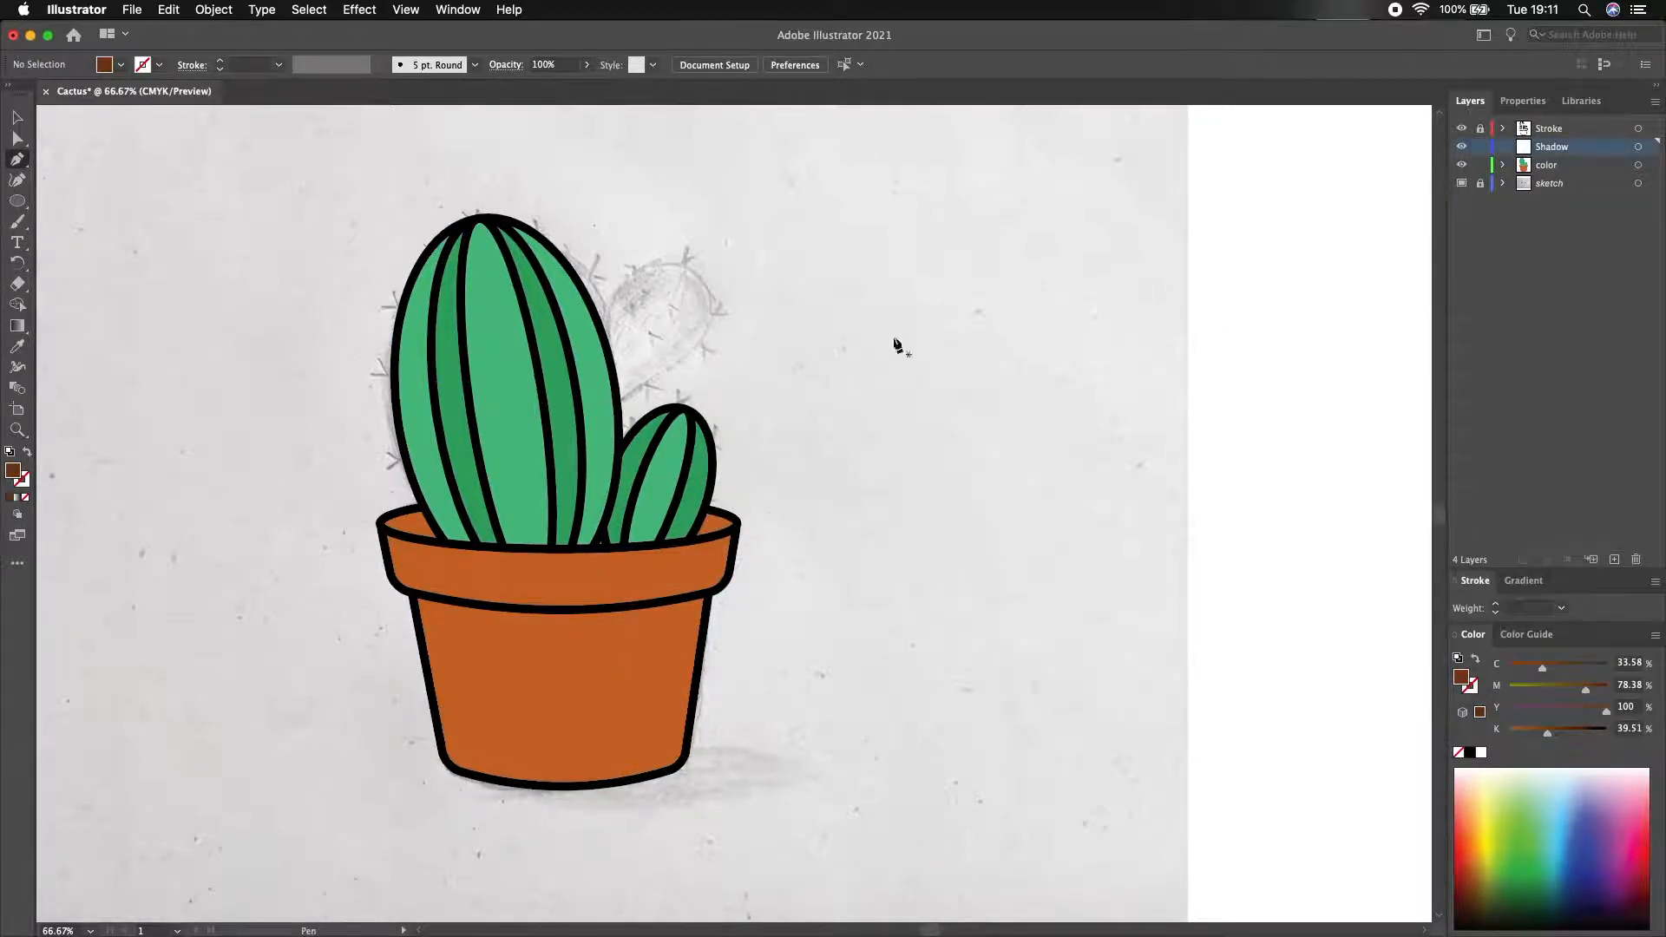
- Trace the pot opening visible to the right of the cacti as a closed brown shadow shape
click(704, 510)
click(717, 509)
click(727, 515)
click(736, 521)
click(731, 527)
click(721, 537)
click(690, 541)
click(682, 541)
click(727, 535)
- Trace the pot opening visible to the left of the large cactus as a closed brown shadow shape
click(418, 509)
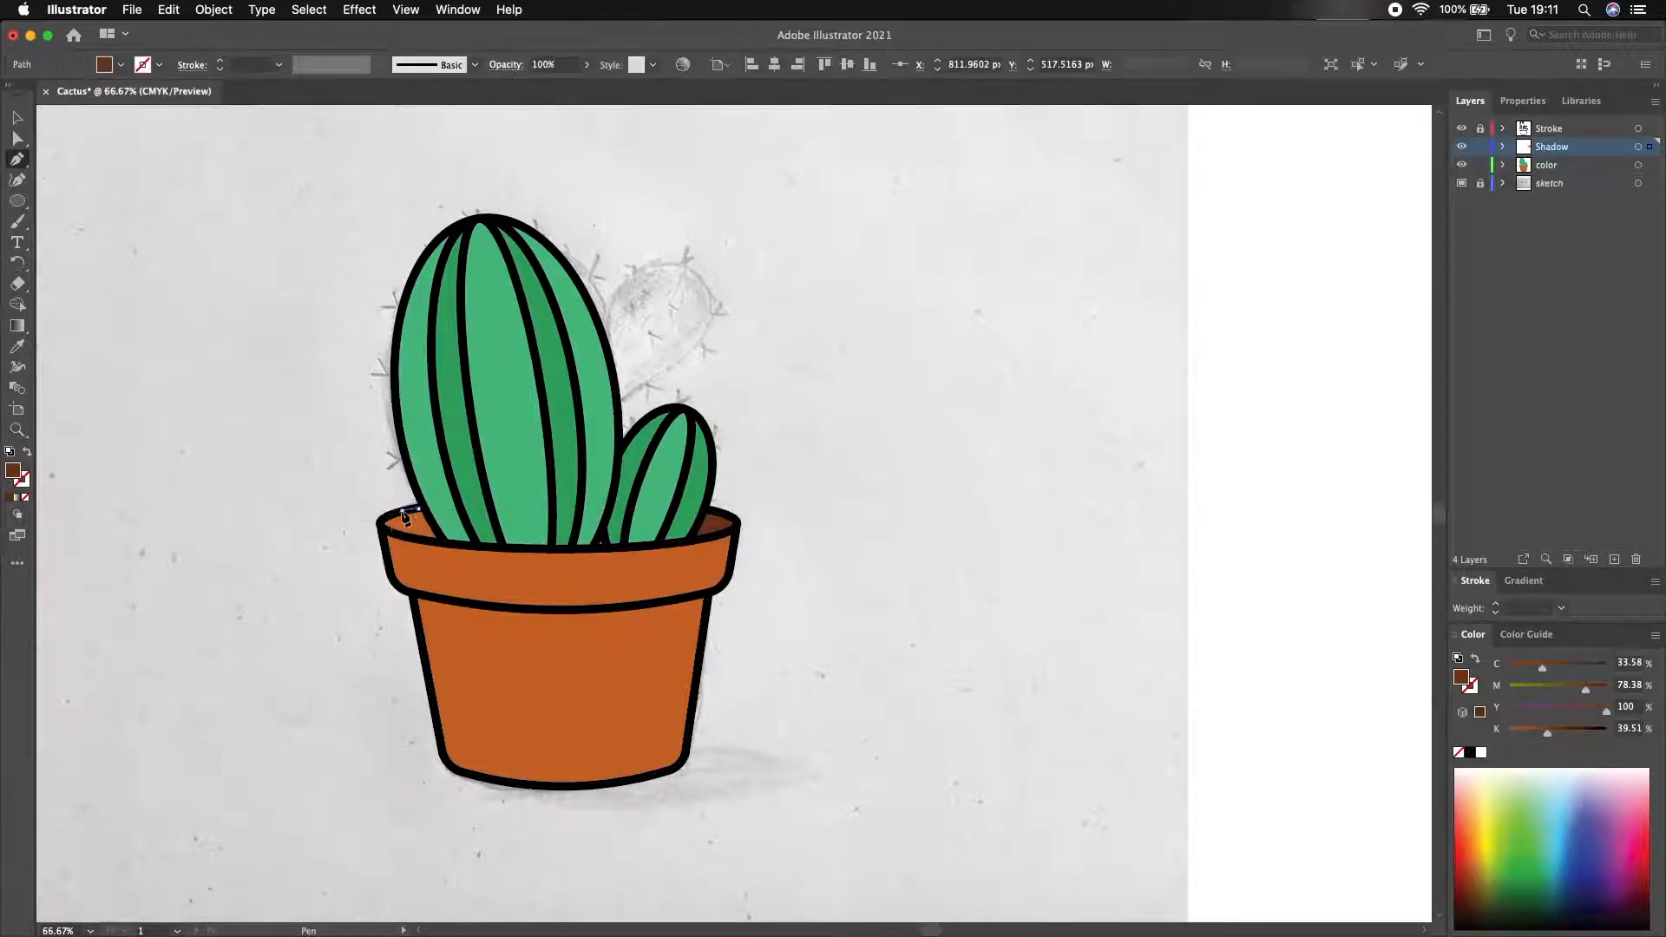
click(402, 511)
click(386, 518)
click(382, 528)
click(400, 536)
click(428, 539)
click(445, 542)
click(424, 505)
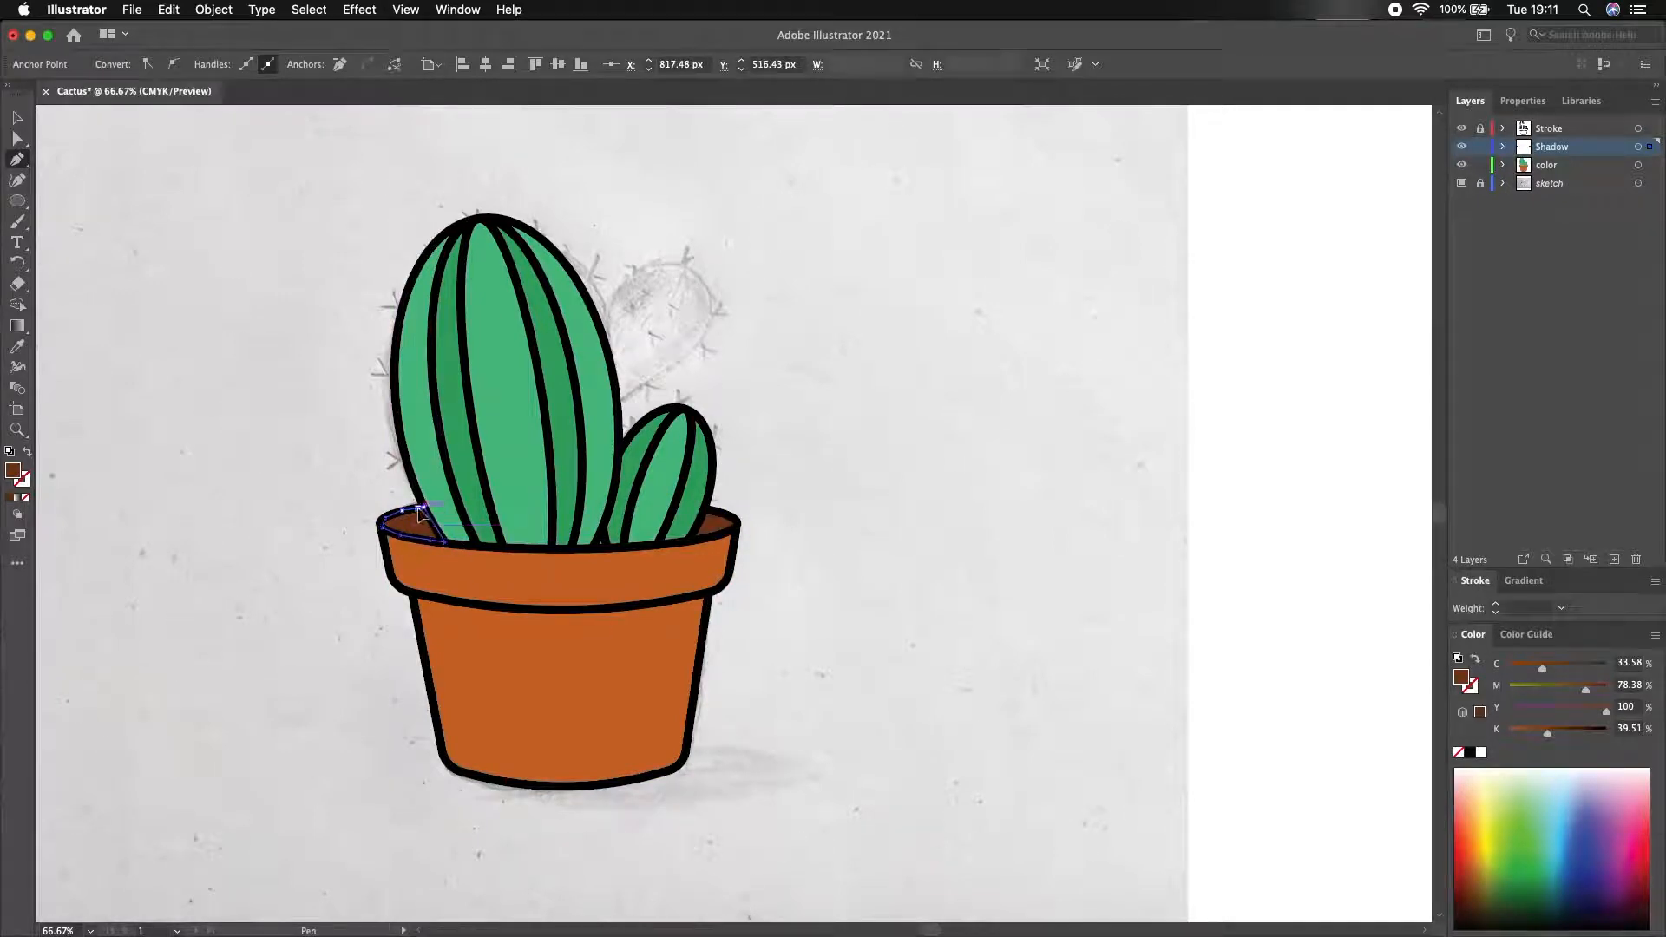
- Trace the outer edge of the pot's right-side shadow from the rim's upper edge down and along the base
click(644, 547)
click(681, 542)
click(712, 536)
click(736, 527)
click(731, 558)
click(713, 593)
click(707, 609)
click(696, 673)
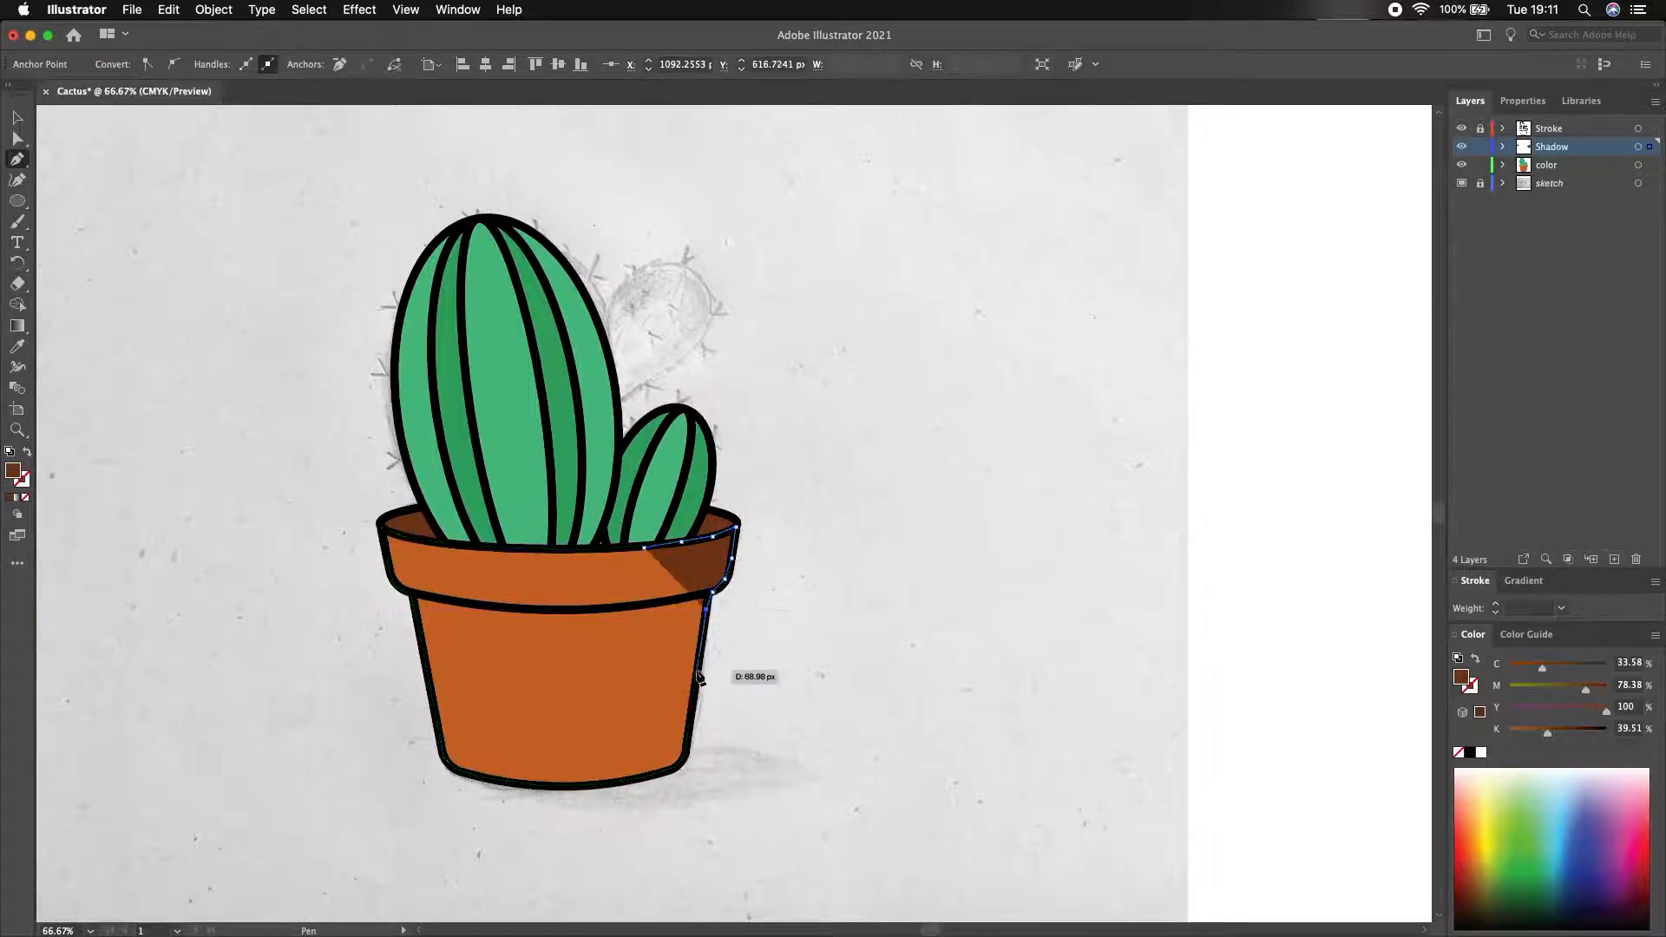
click(684, 756)
click(649, 775)
click(624, 780)
click(607, 780)
mouse_move(650, 619)
mouse_down()
mouse_move(635, 572)
mouse_move(632, 610)
mouse_move(647, 613)
mouse_up()
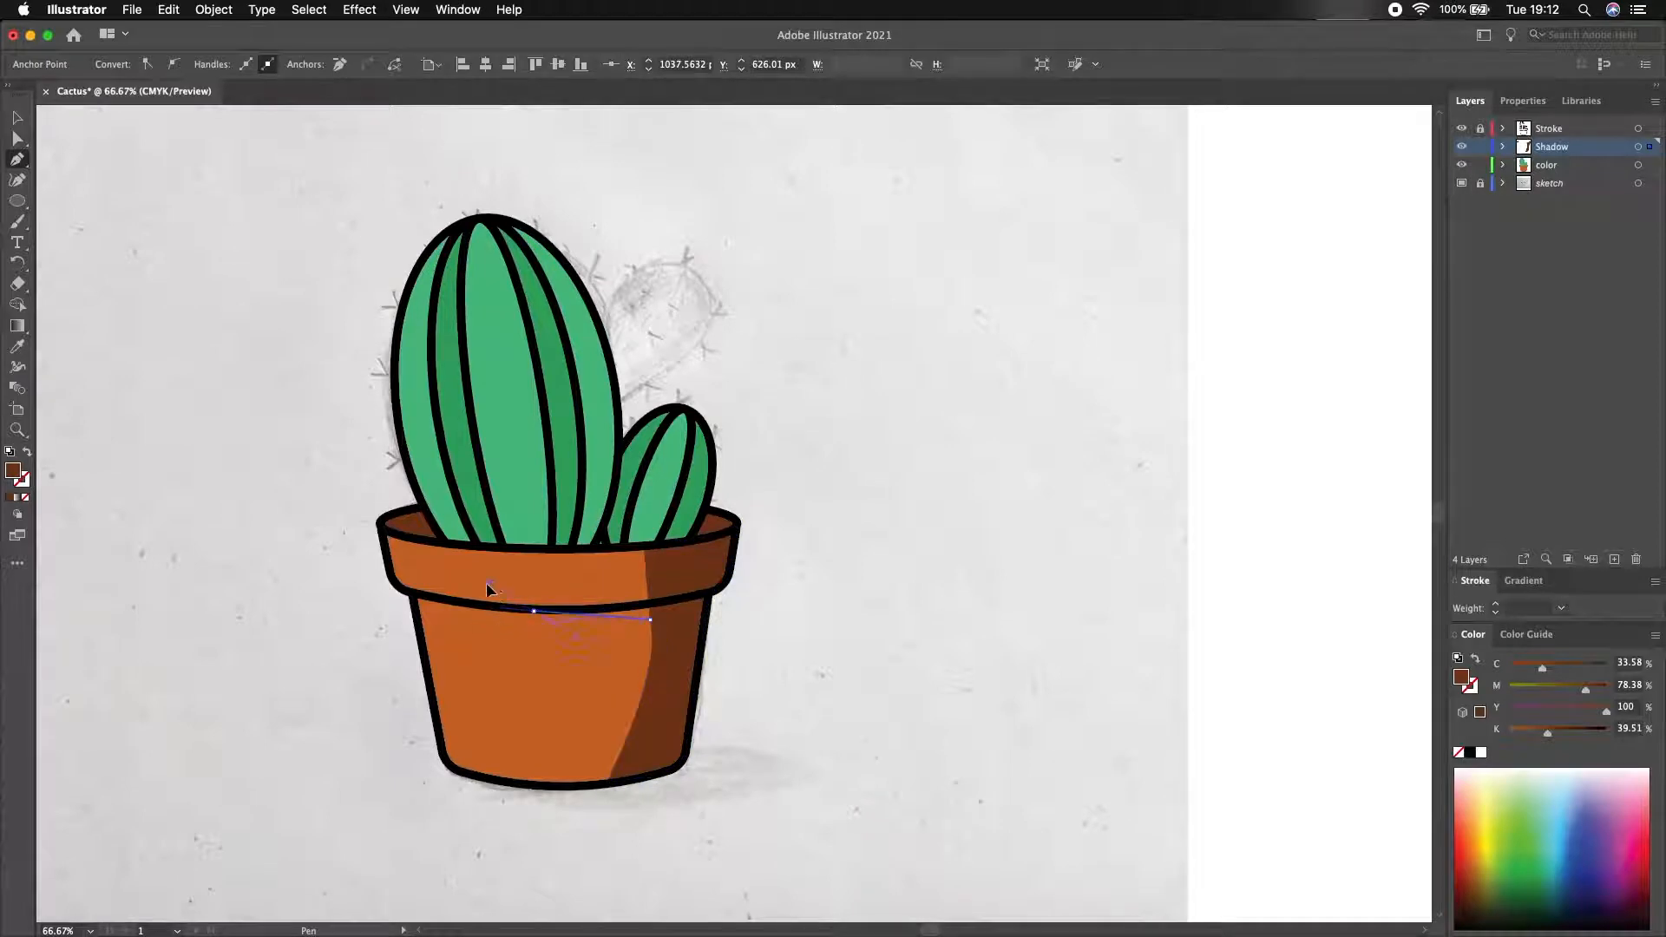
click(397, 606)
key(super+z)
key(super+z)
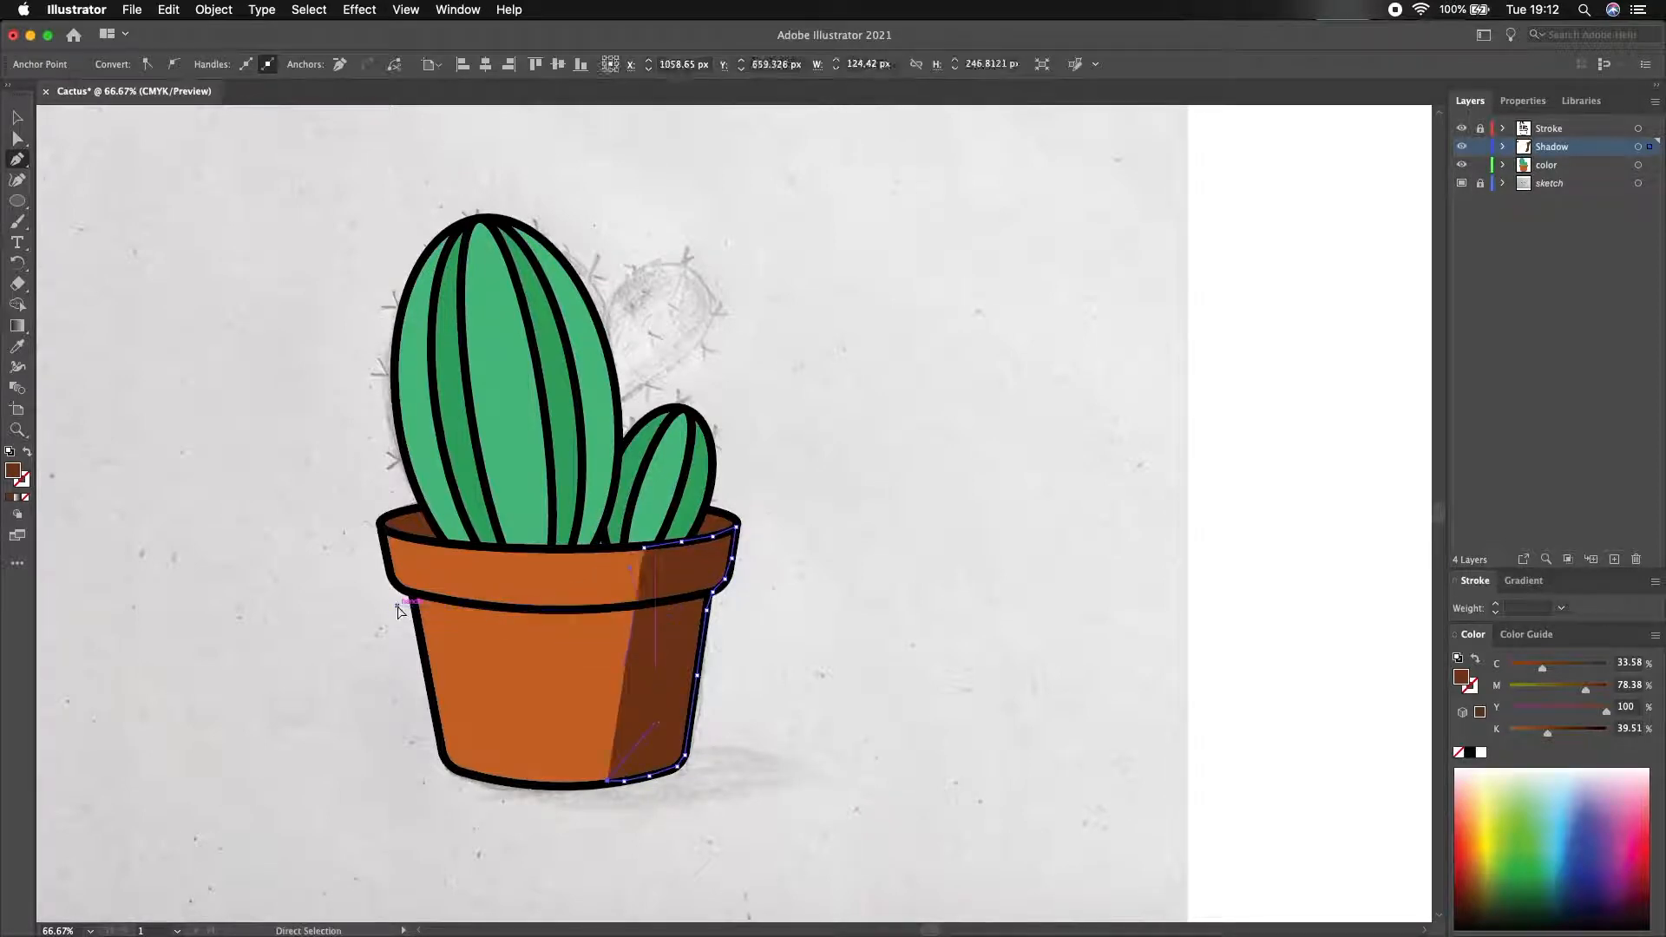
- Close the pot's shadow shape with a curved inner edge on the body and rim, and deselect it
drag(642, 672, 491, 618)
drag(644, 547, 659, 575)
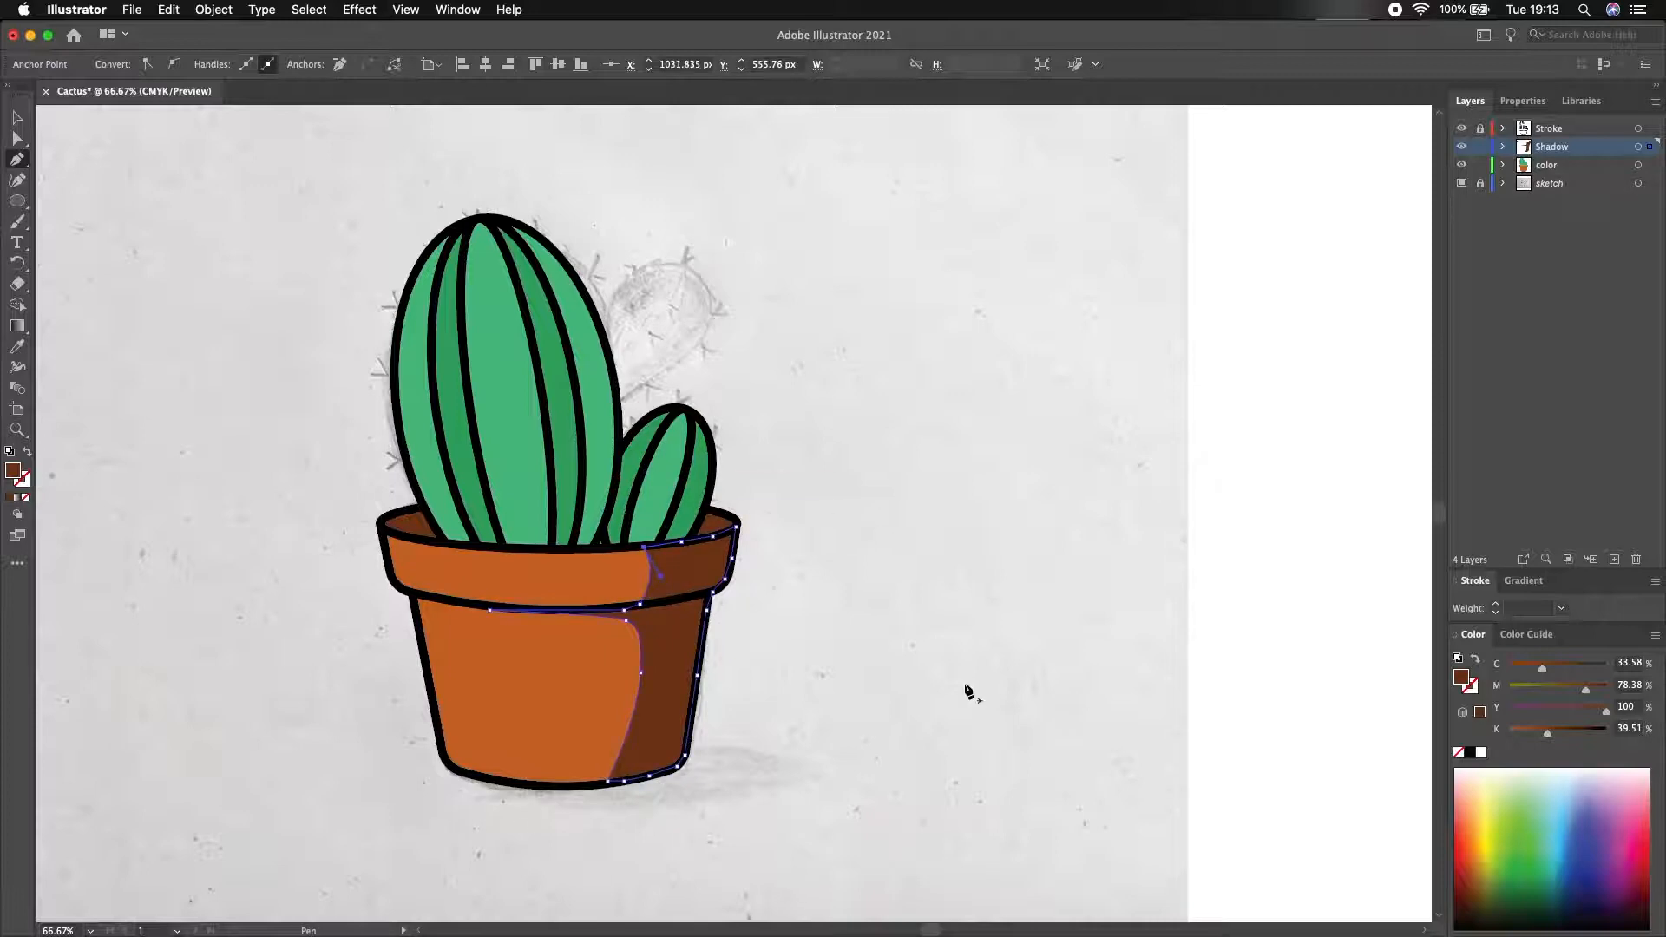
click(1050, 473)
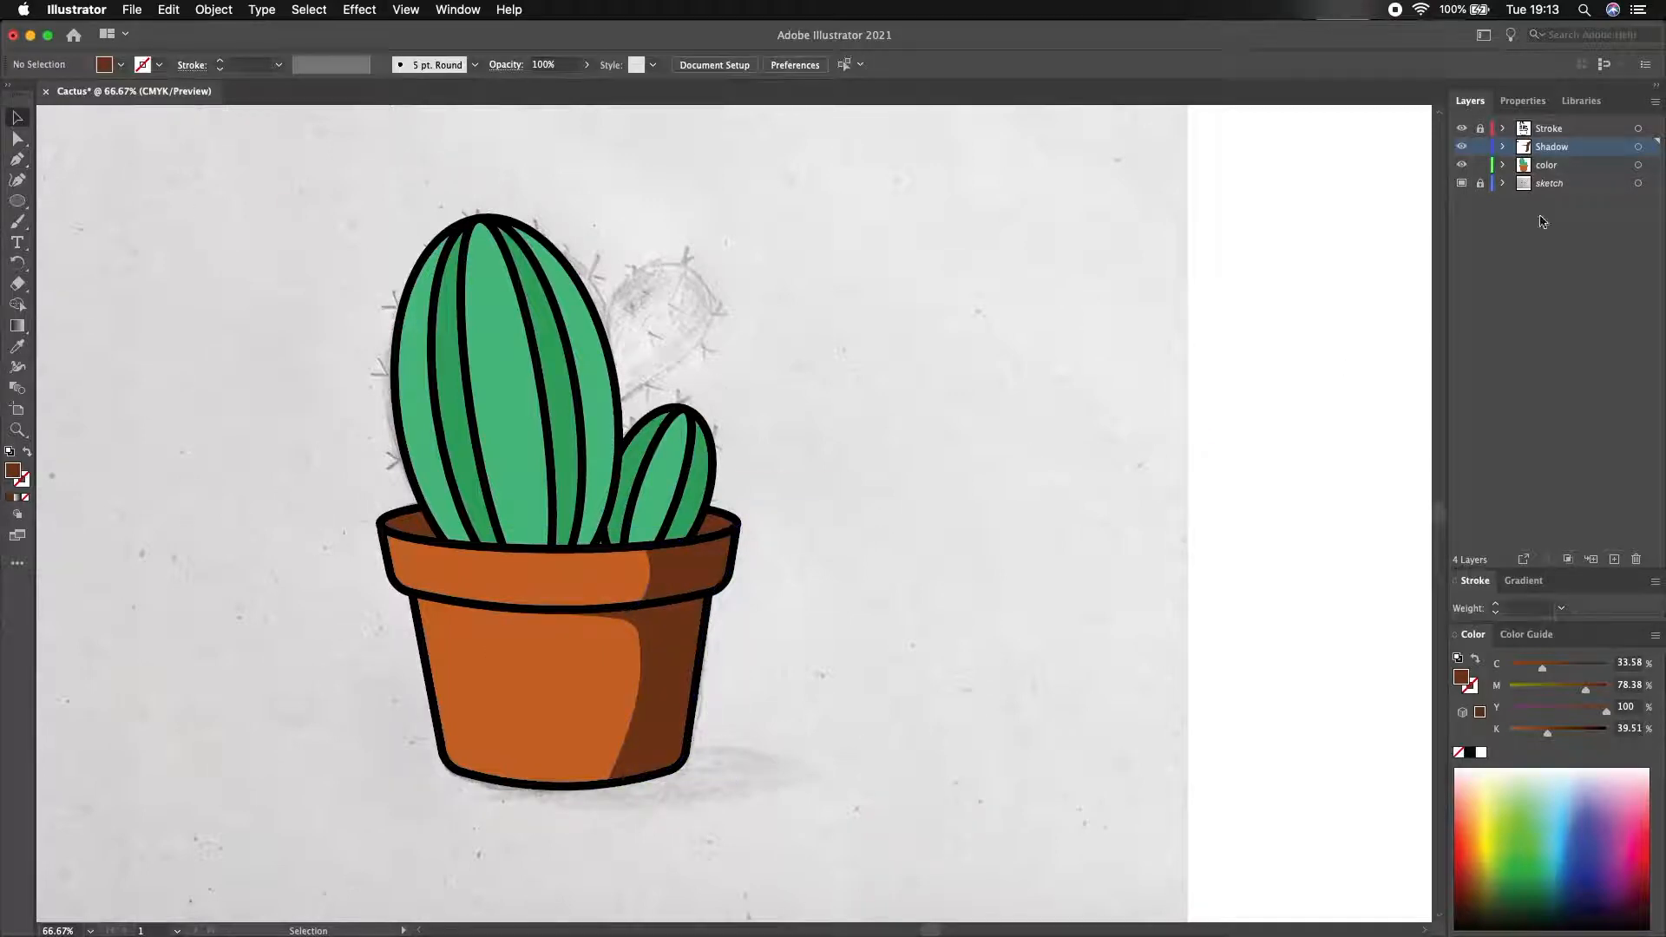
click(1543, 102)
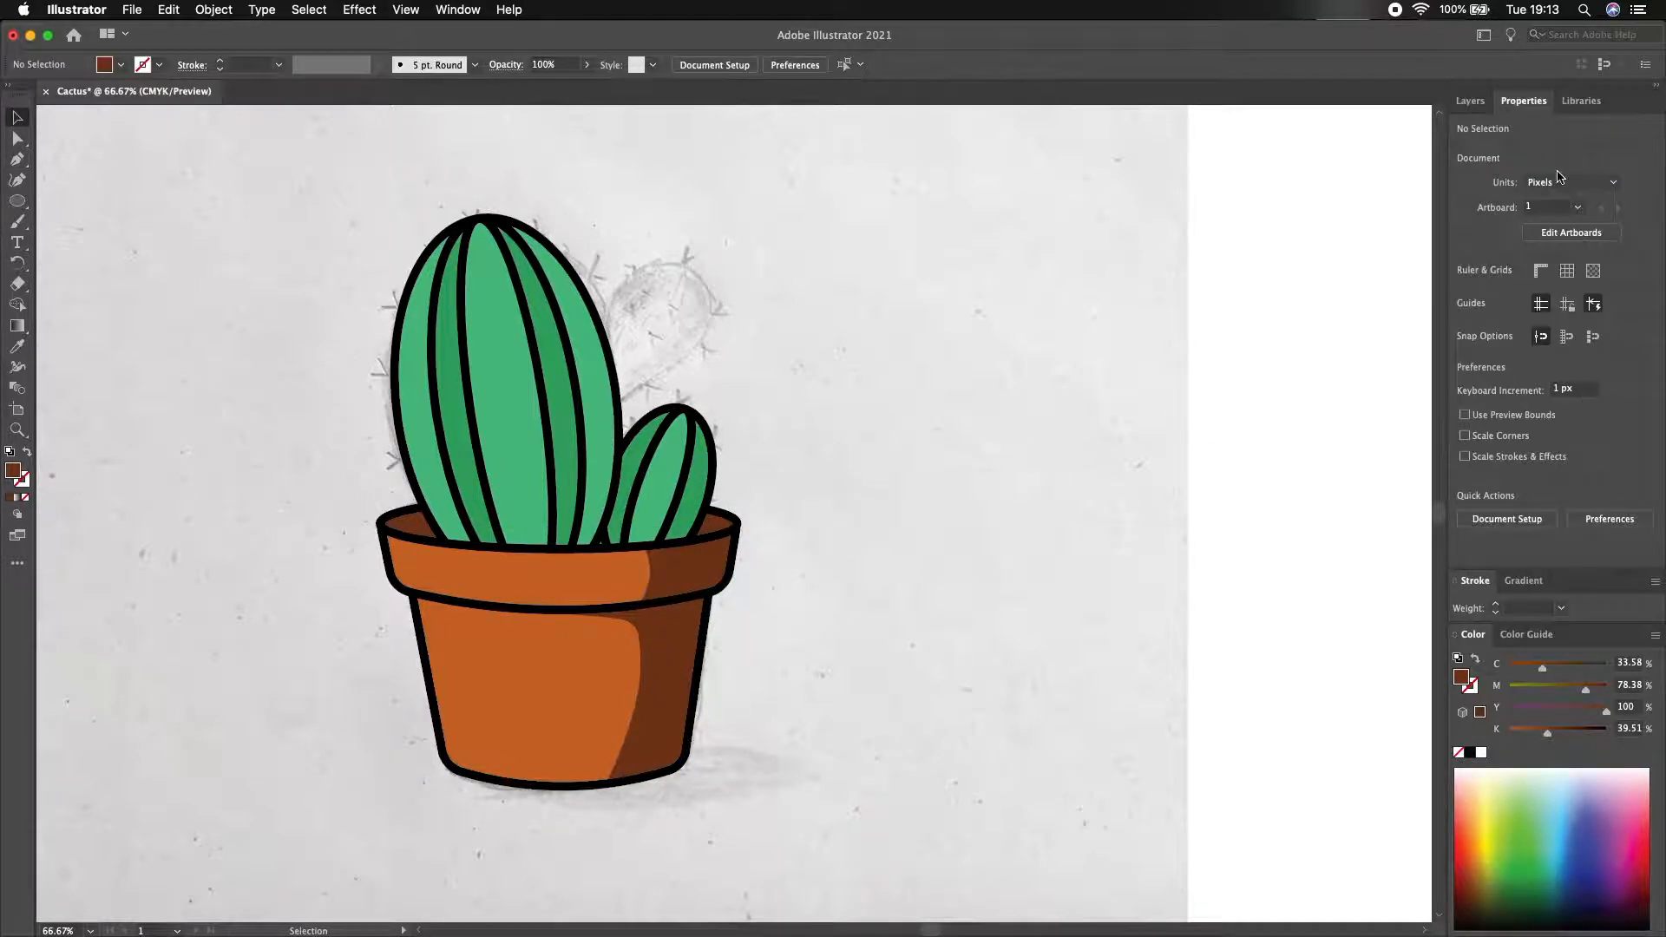
click(1470, 101)
click(1528, 107)
click(1478, 104)
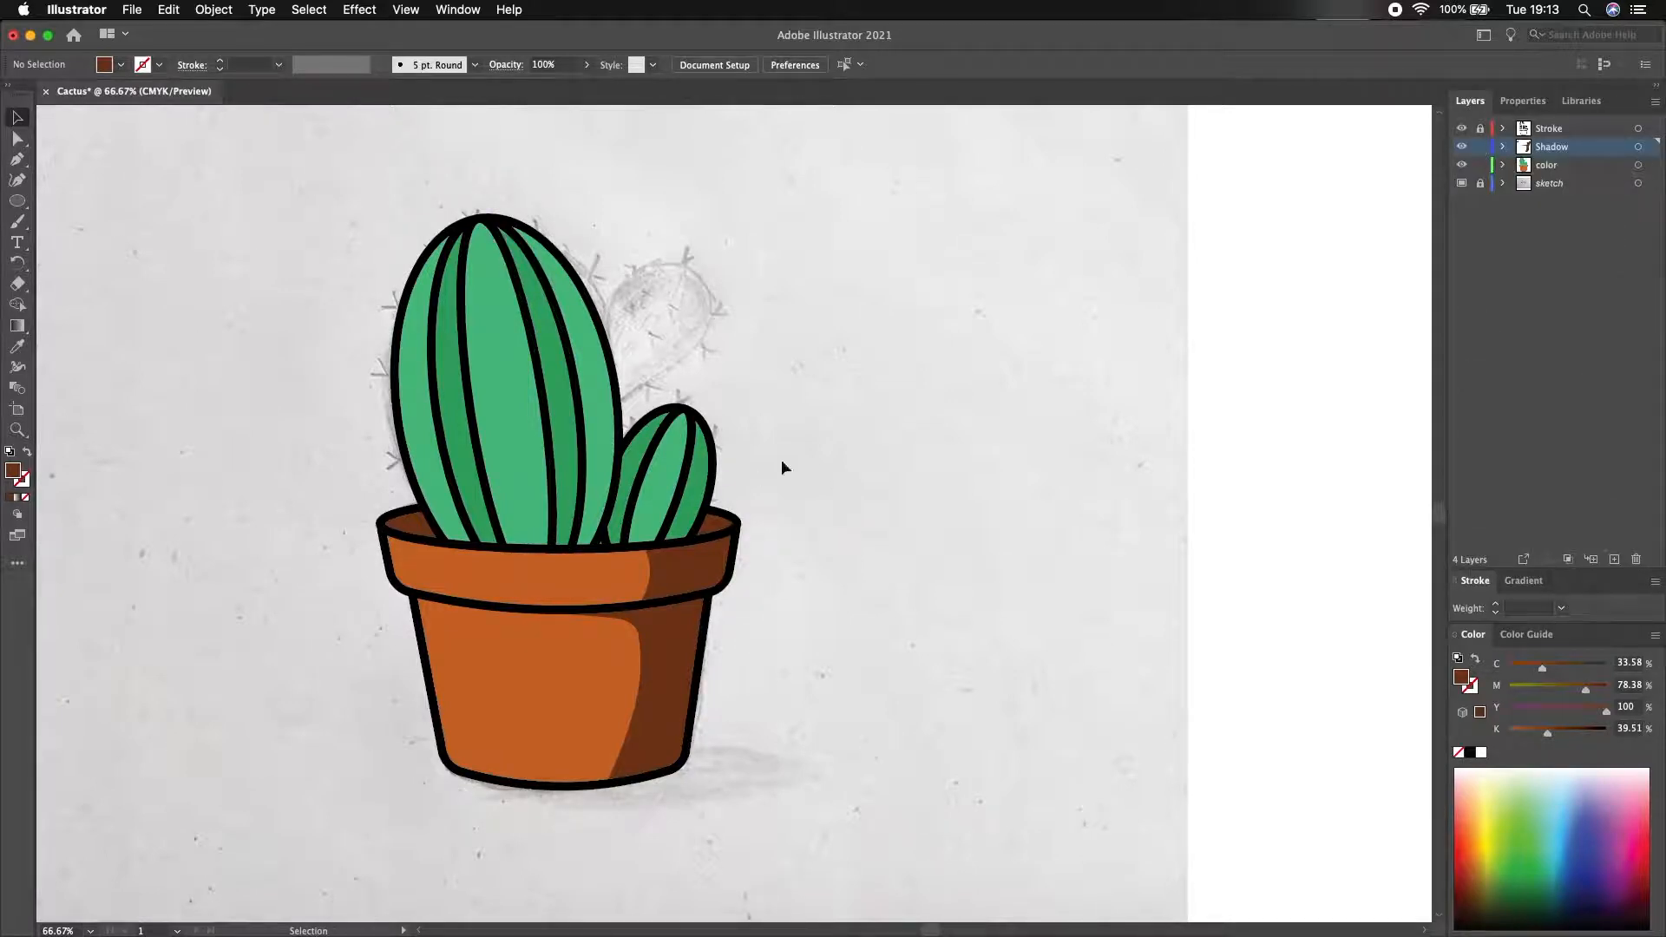
- Sample the cactus green and darken the fill to about C 87, M 29, Y 91, K 17
click(18, 346)
click(521, 390)
double_click(13, 470)
click(1215, 508)
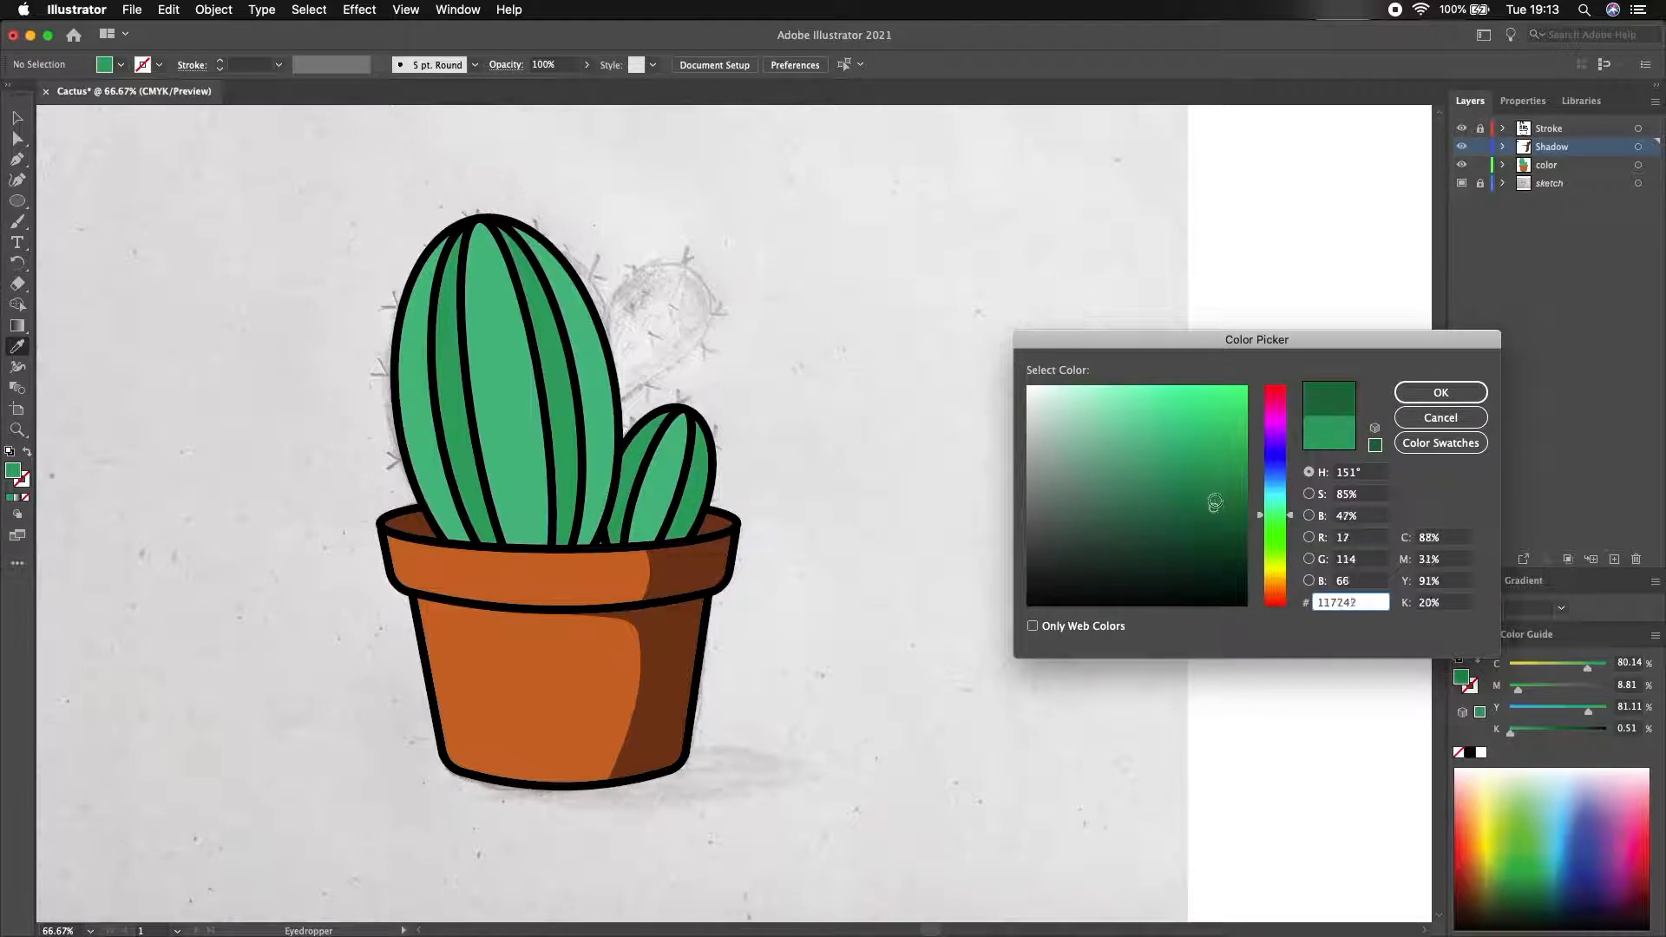
click(1440, 393)
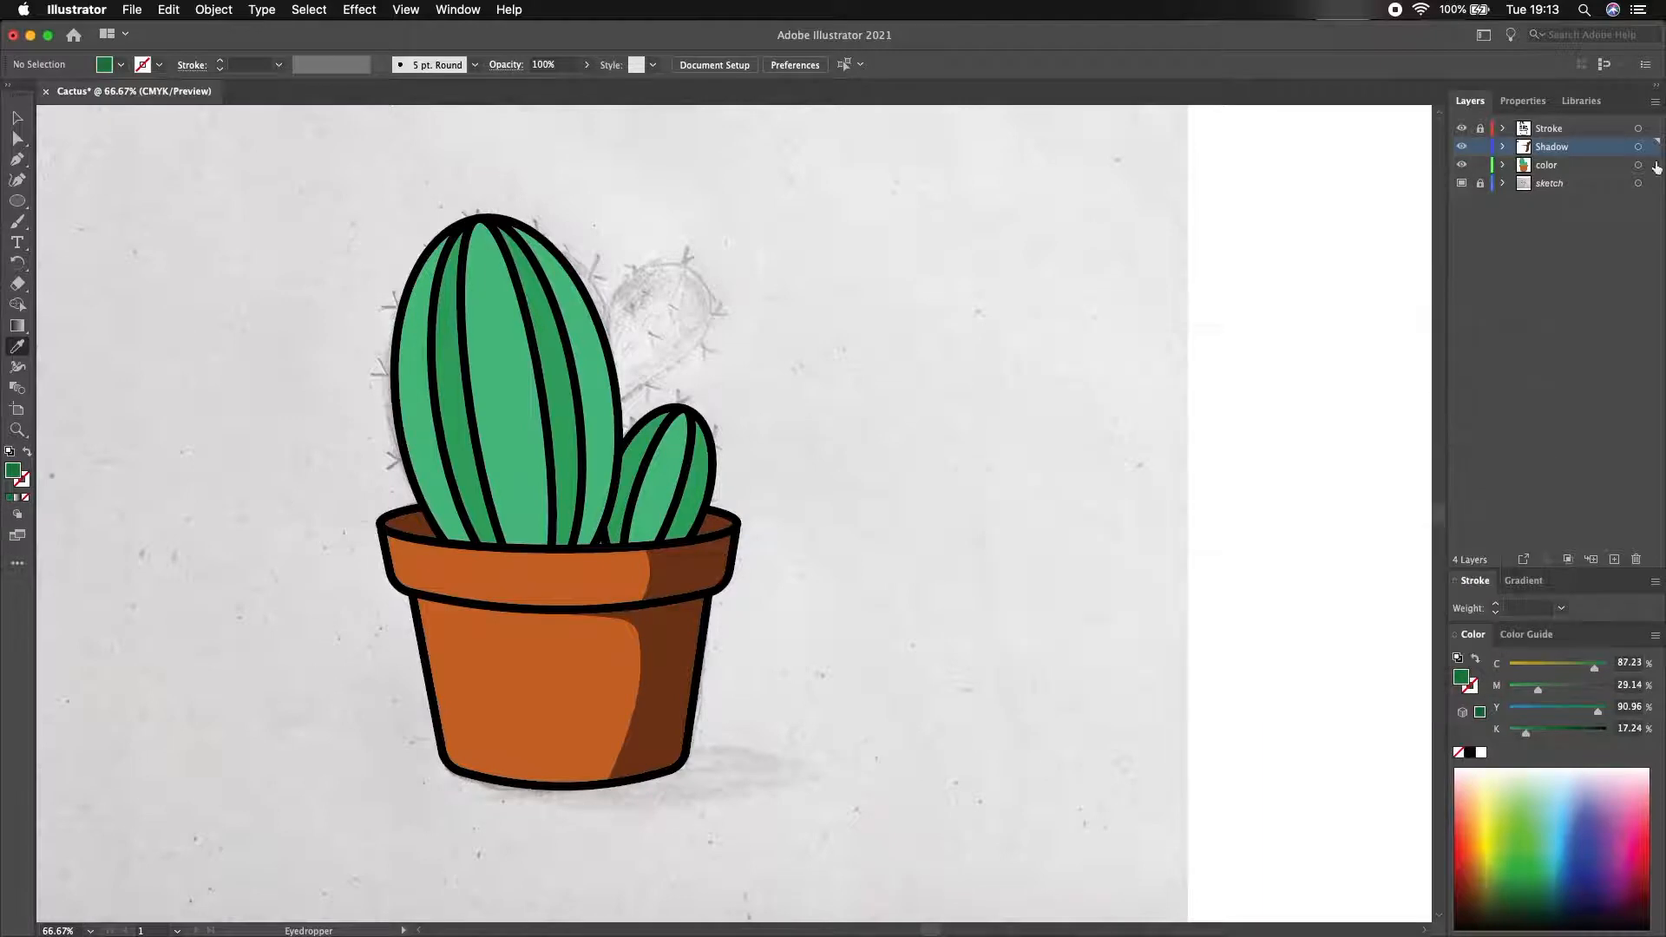
- Trace a closed dark green shadow shape over the right side of the large cactus on the Shadow layer
click(504, 221)
click(530, 231)
click(555, 252)
click(582, 292)
click(602, 333)
click(617, 395)
click(619, 445)
click(611, 504)
click(594, 545)
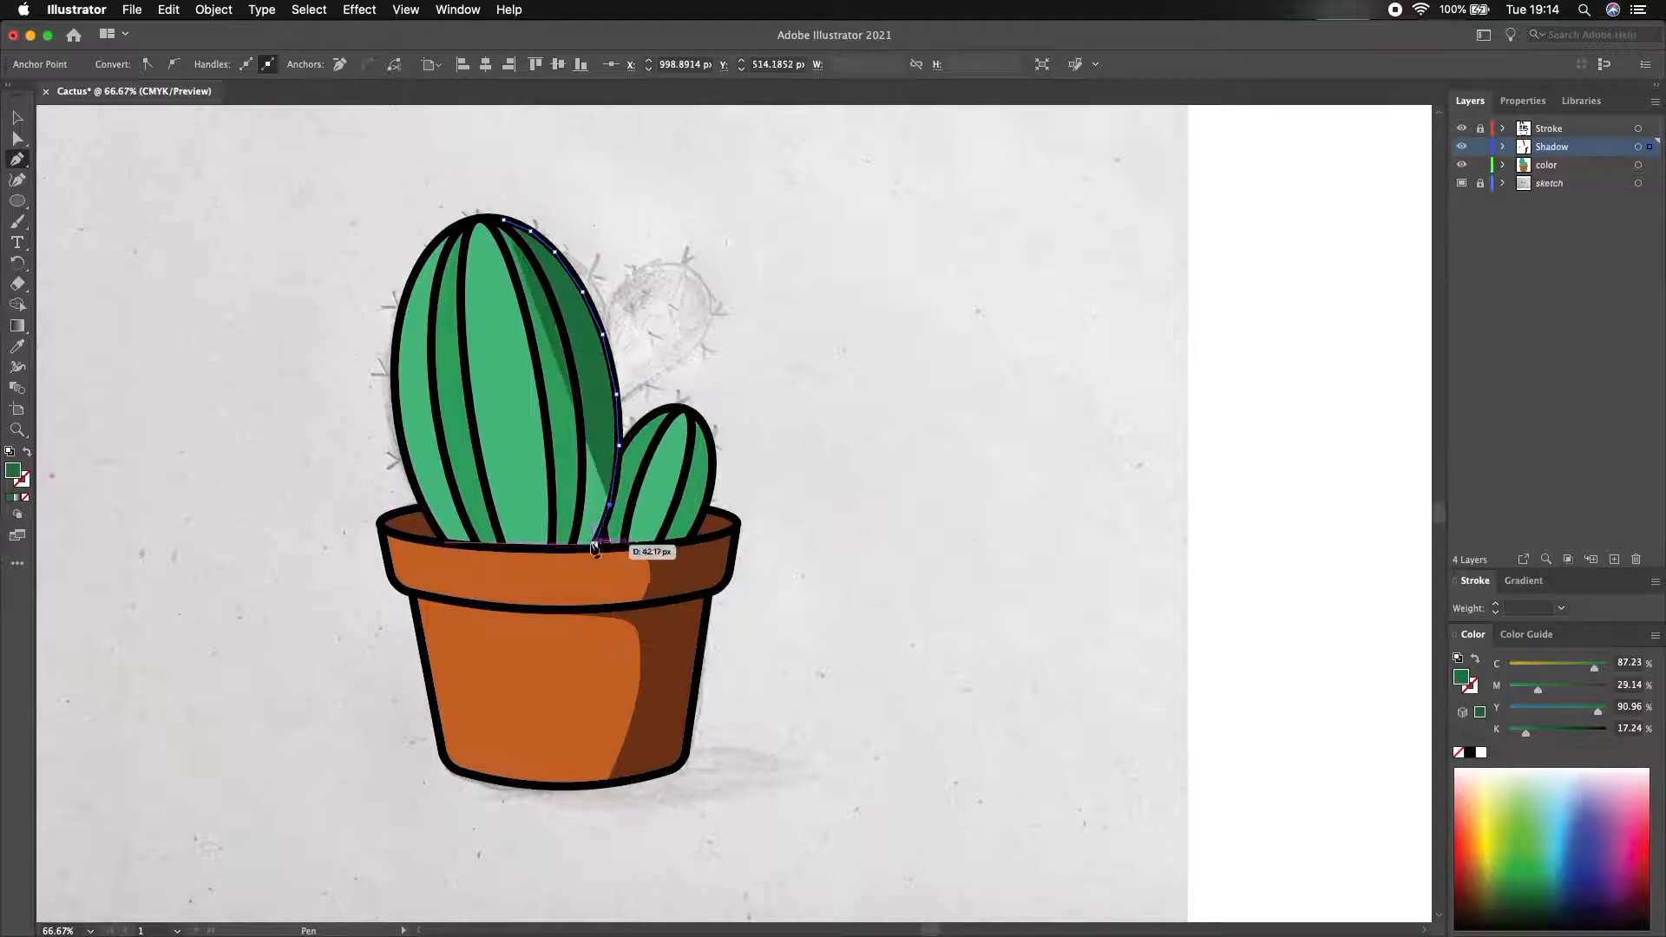
click(560, 548)
click(498, 546)
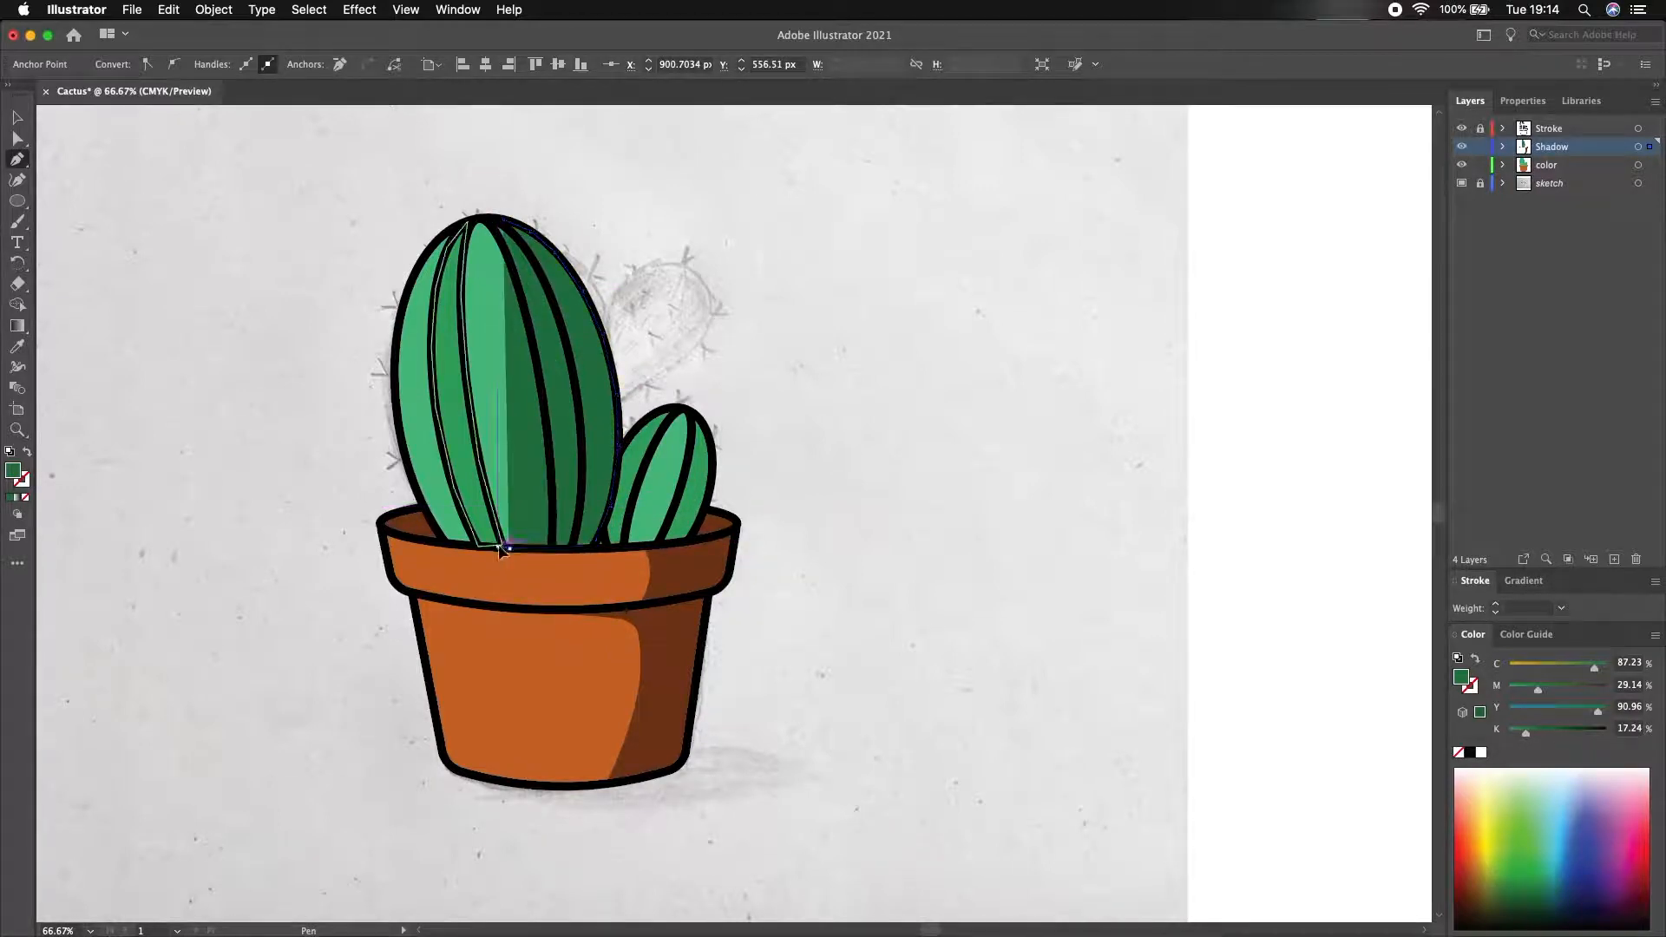
click(504, 221)
- Lower the opacity of the large cactus's shadow to 34% and deselect it
scroll(428, 107, up, 3)
key(v)
click(1504, 146)
click(1523, 101)
click(1470, 100)
click(1523, 100)
click(1580, 340)
drag(1577, 363, 1534, 374)
click(931, 304)
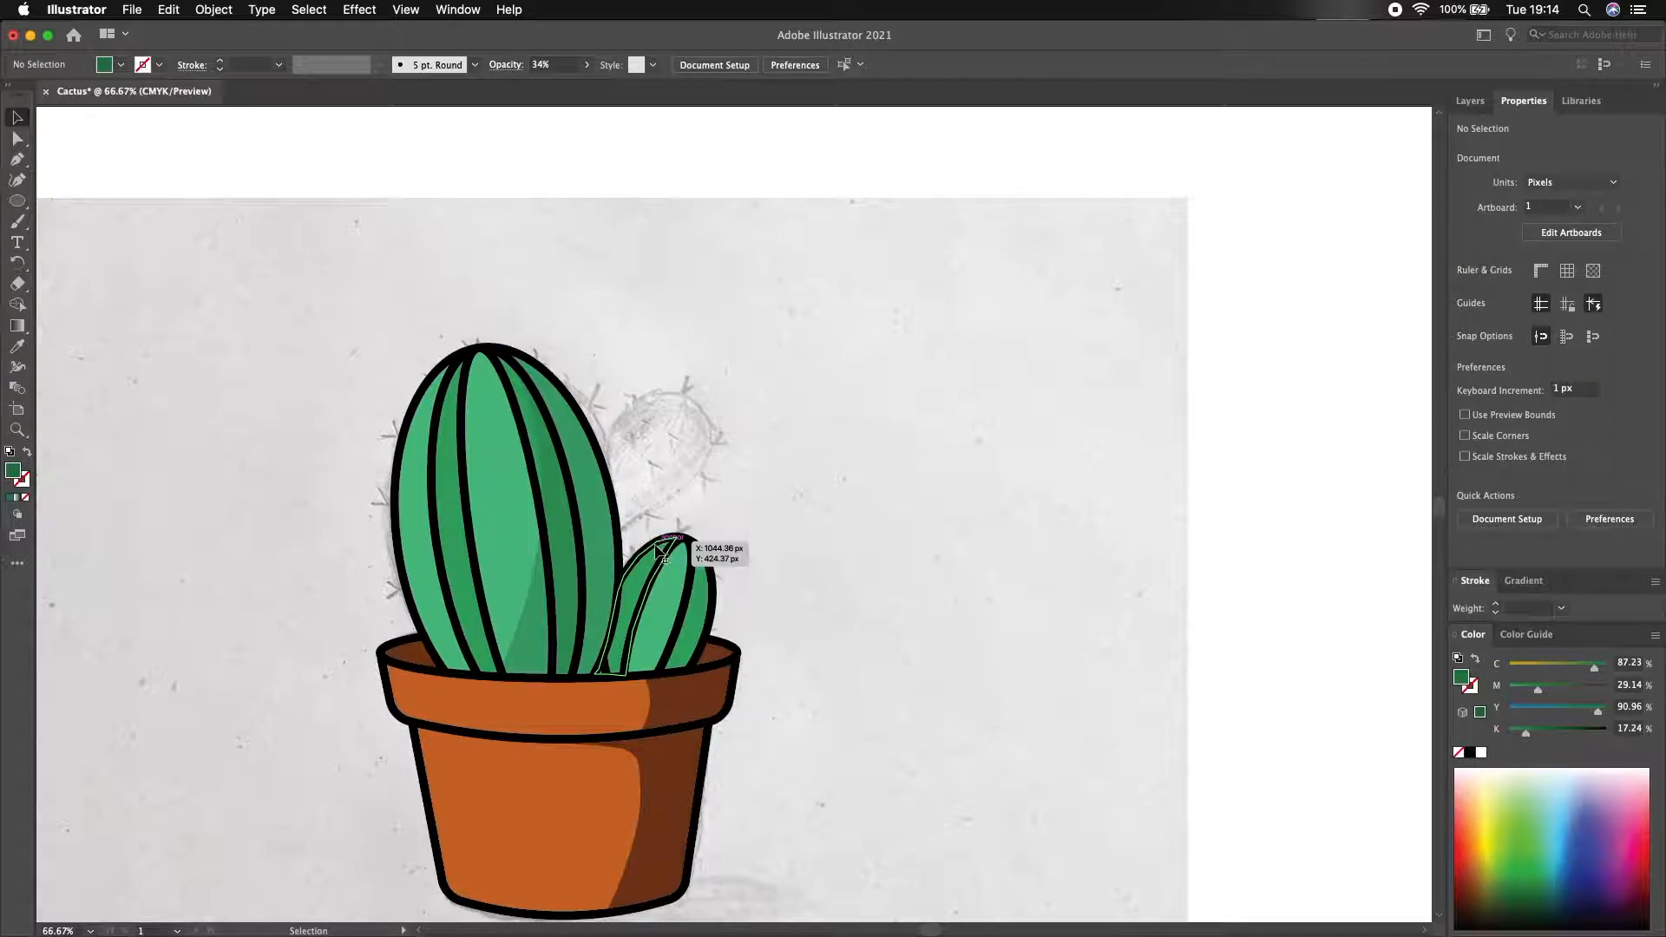
- Trace a closed dark green shadow shape over the right side of the small cactus
click(17, 160)
click(662, 544)
click(713, 589)
click(698, 647)
drag(646, 677, 649, 681)
click(658, 543)
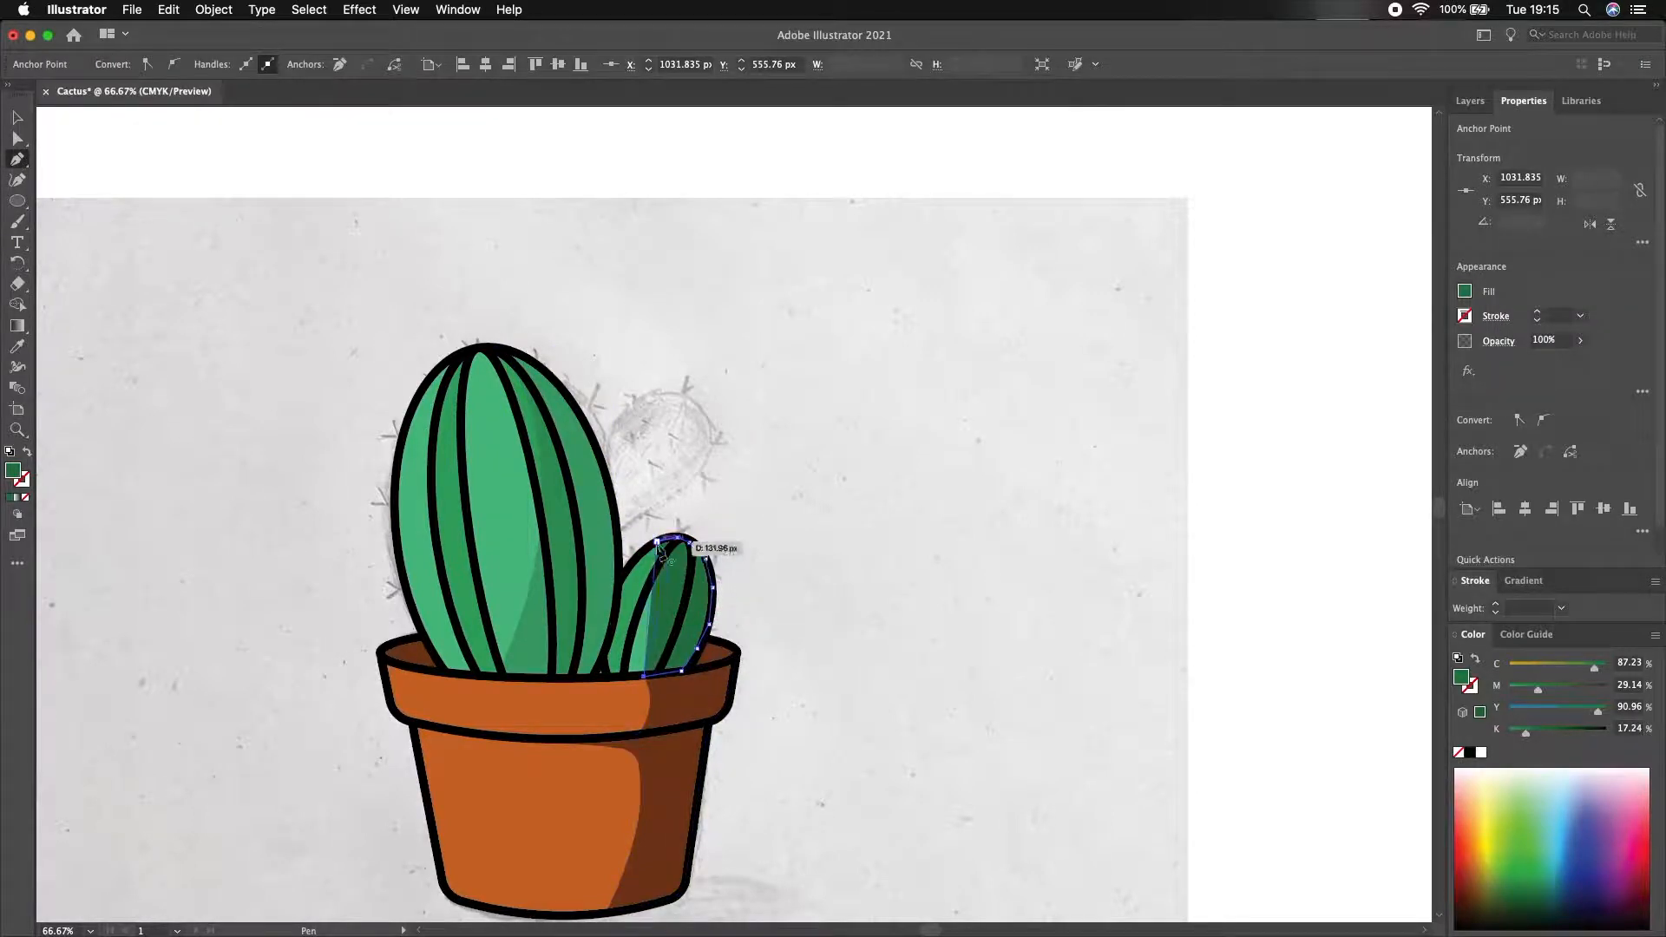
- Lower the opacity of the small cactus's shadow to 51% and deselect it
click(1580, 340)
drag(1580, 363, 1551, 369)
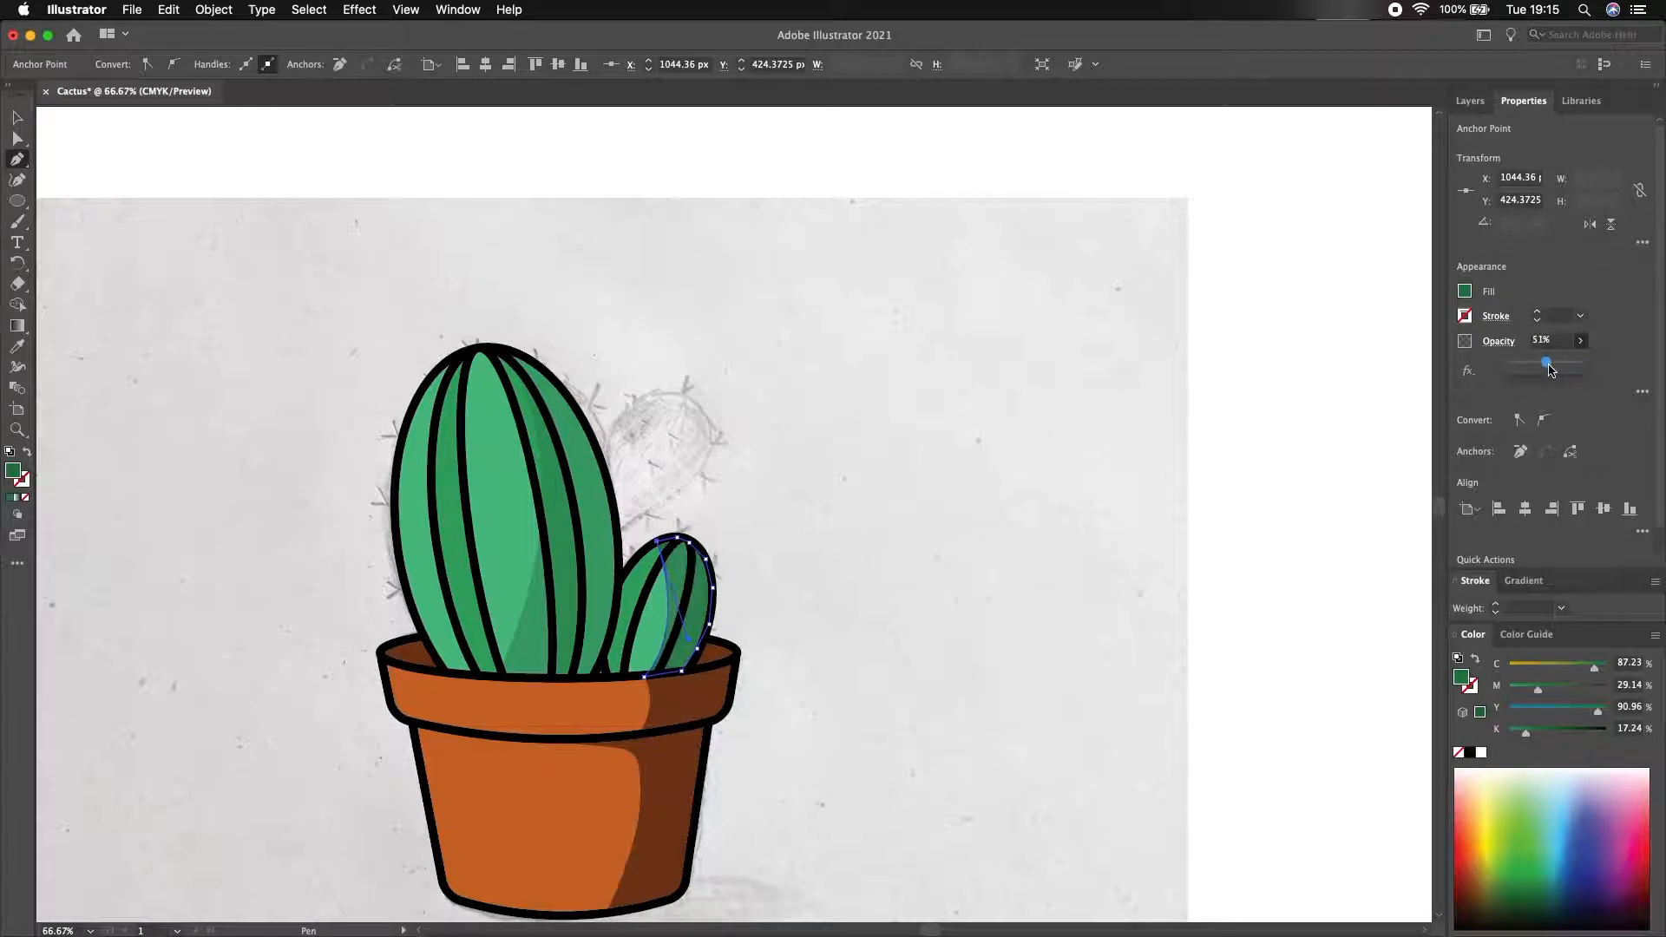
key(v)
click(846, 408)
scroll(781, 433, down, 4)
scroll(781, 433, left, 3)
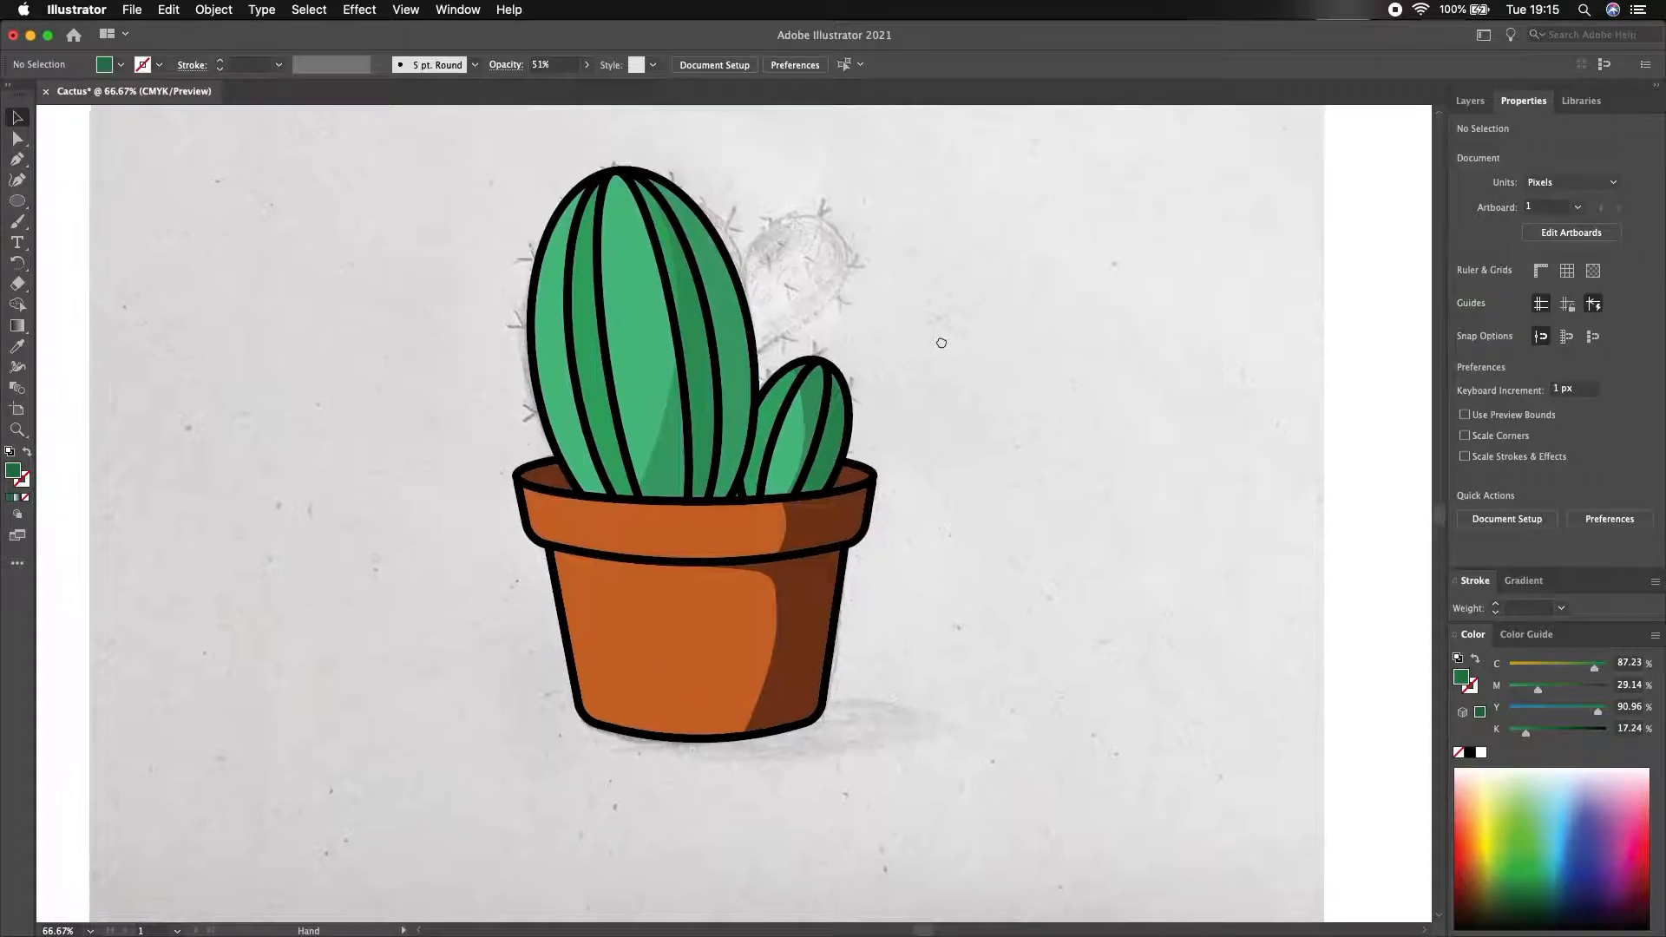
- Select the pot's right-side shadow path in the Shadow layer and lower its opacity to 60%
click(1470, 101)
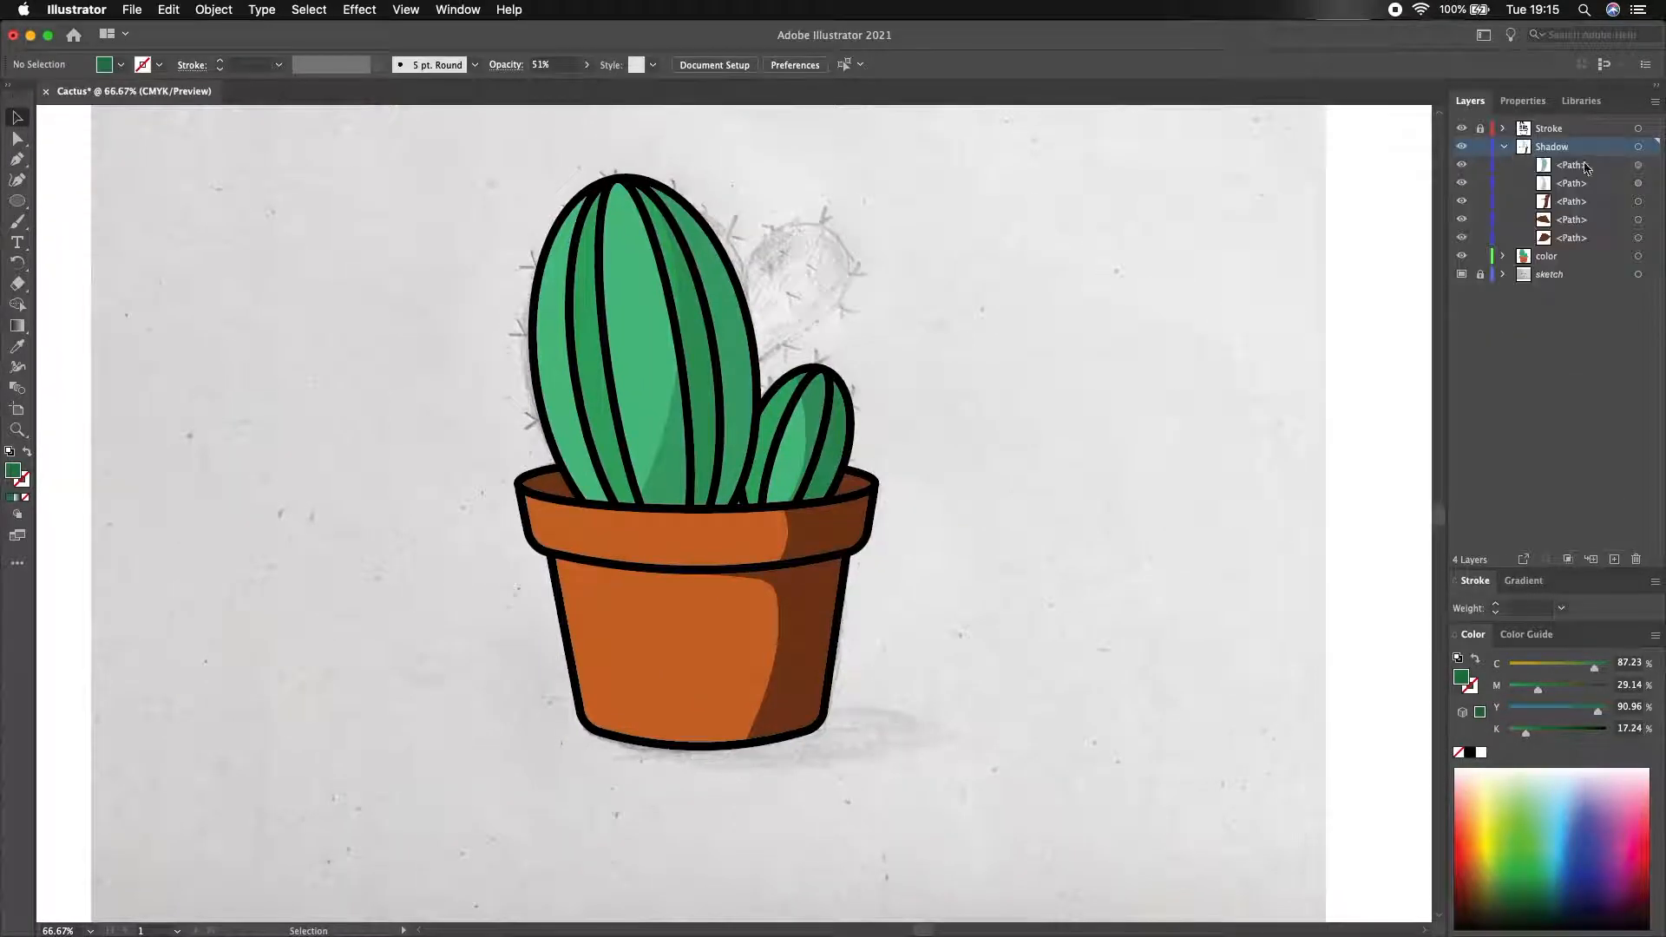
click(1576, 204)
click(1520, 101)
click(1471, 101)
click(1522, 210)
click(1602, 205)
click(1523, 101)
click(1471, 101)
click(1602, 204)
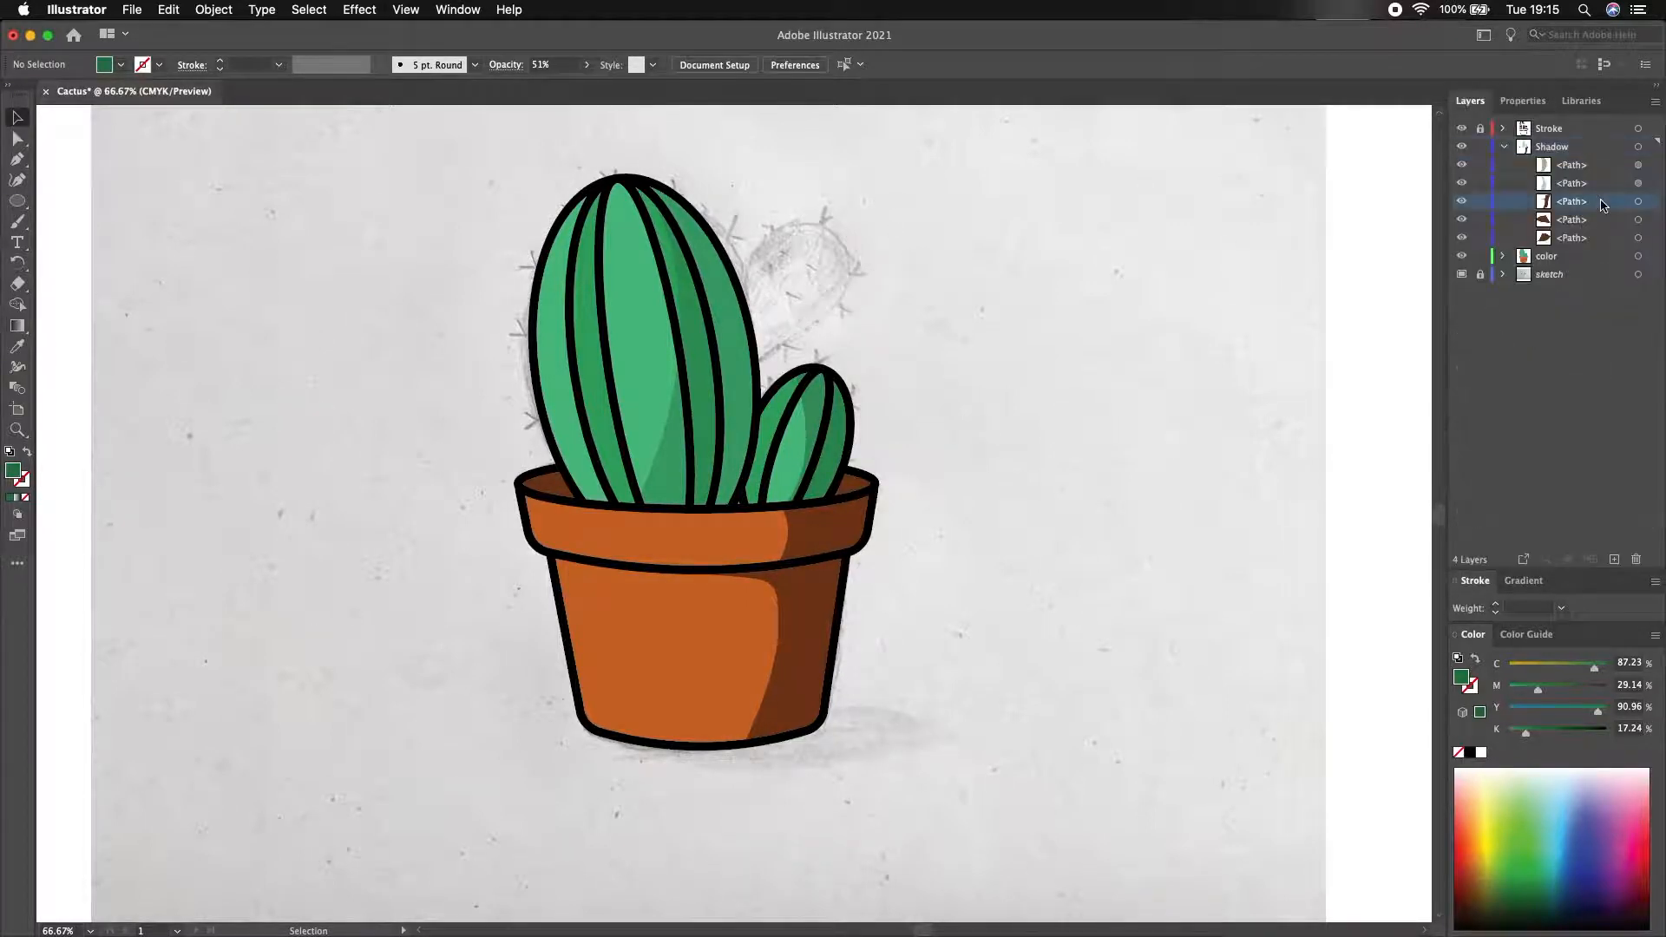
double_click(1558, 207)
click(932, 515)
click(1638, 202)
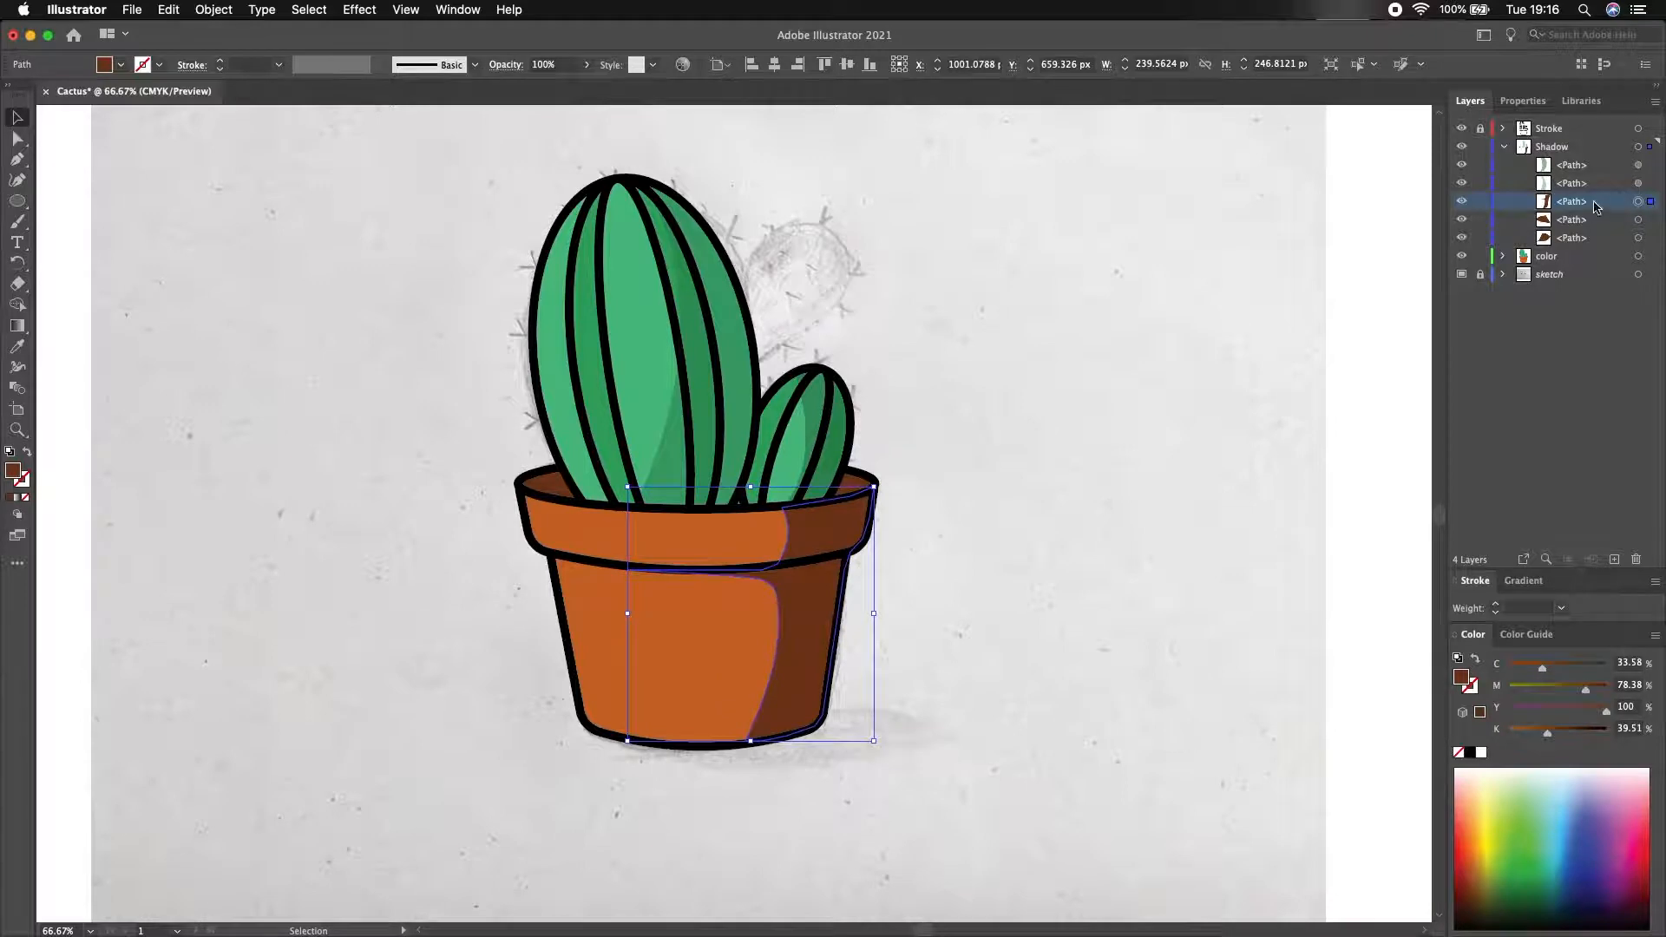
click(1523, 100)
drag(1562, 370, 1556, 371)
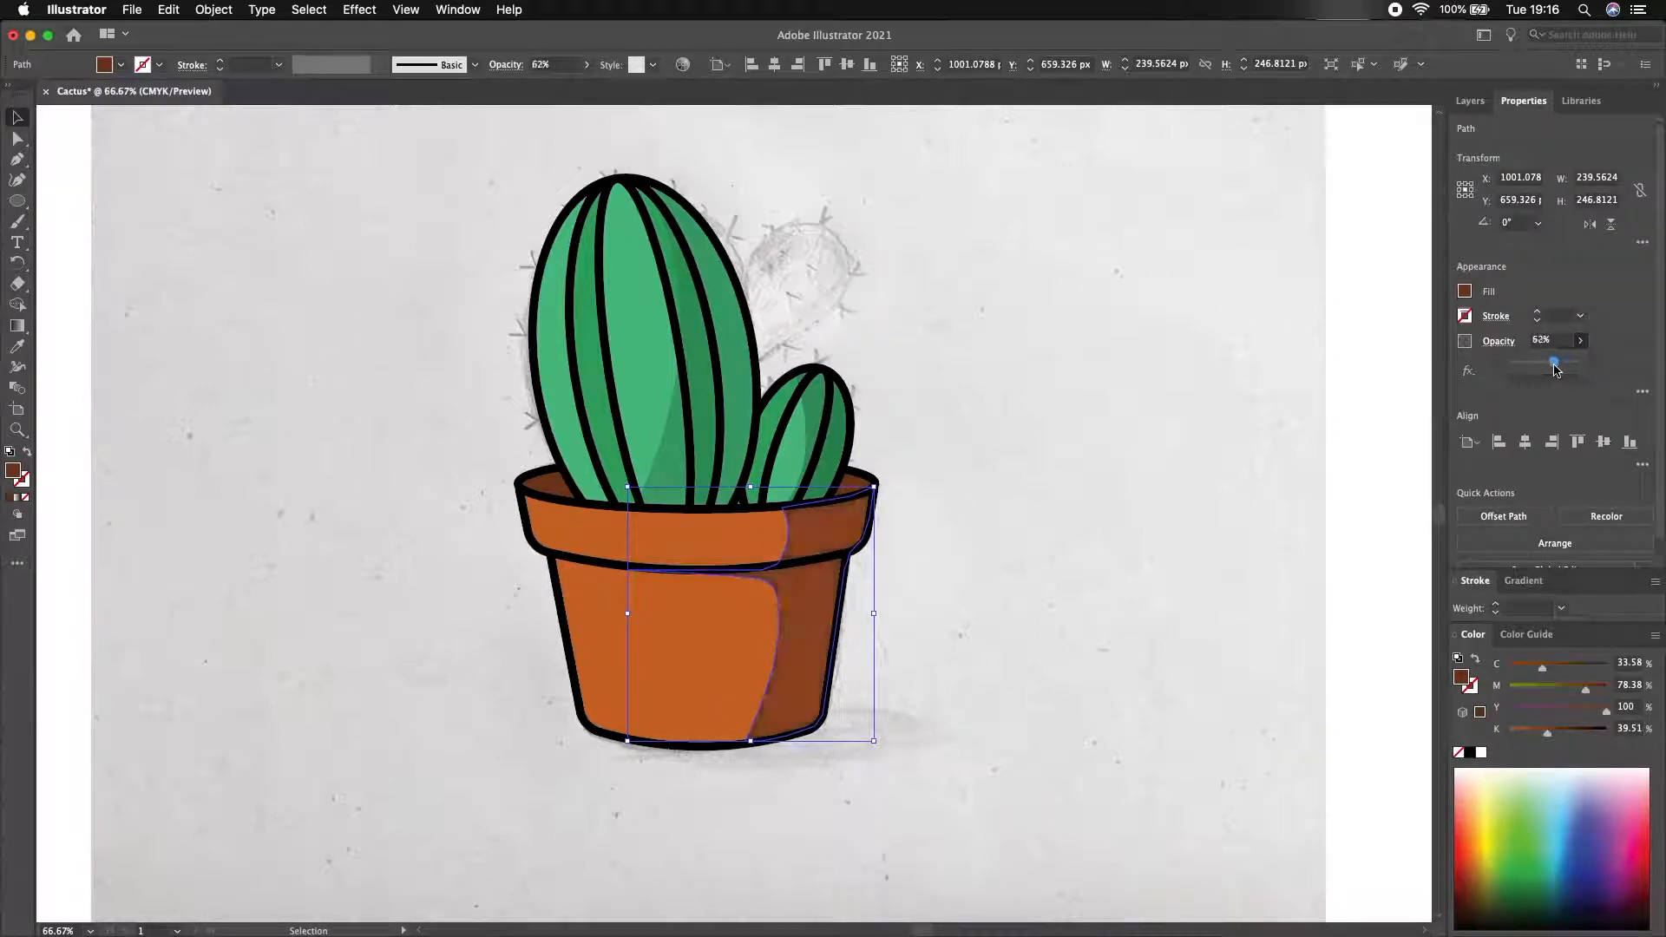
click(1128, 347)
- Create a new layer above the Shadow layer and name it Highlights
click(1471, 101)
click(1502, 147)
click(1614, 562)
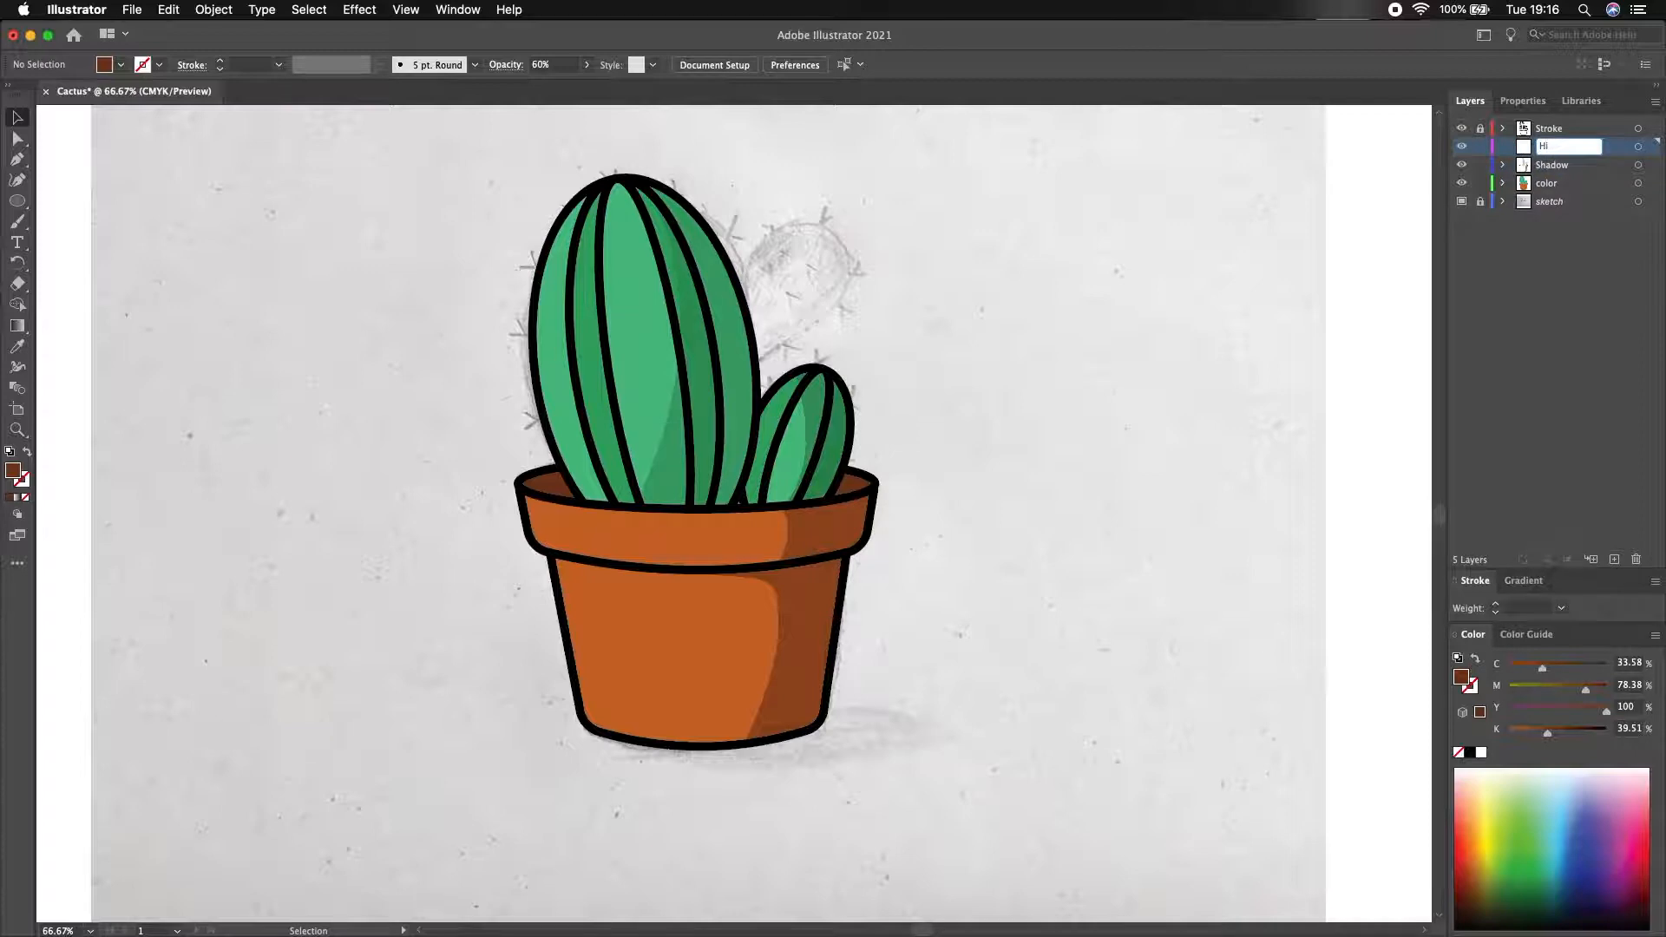
key(Return)
- Sample the pot's orange and lighten the fill to a pale peach of about C 2, M 17, Y 22, K 0
click(595, 571)
key(super+z)
click(18, 346)
click(613, 576)
double_click(13, 470)
click(1077, 393)
click(1441, 393)
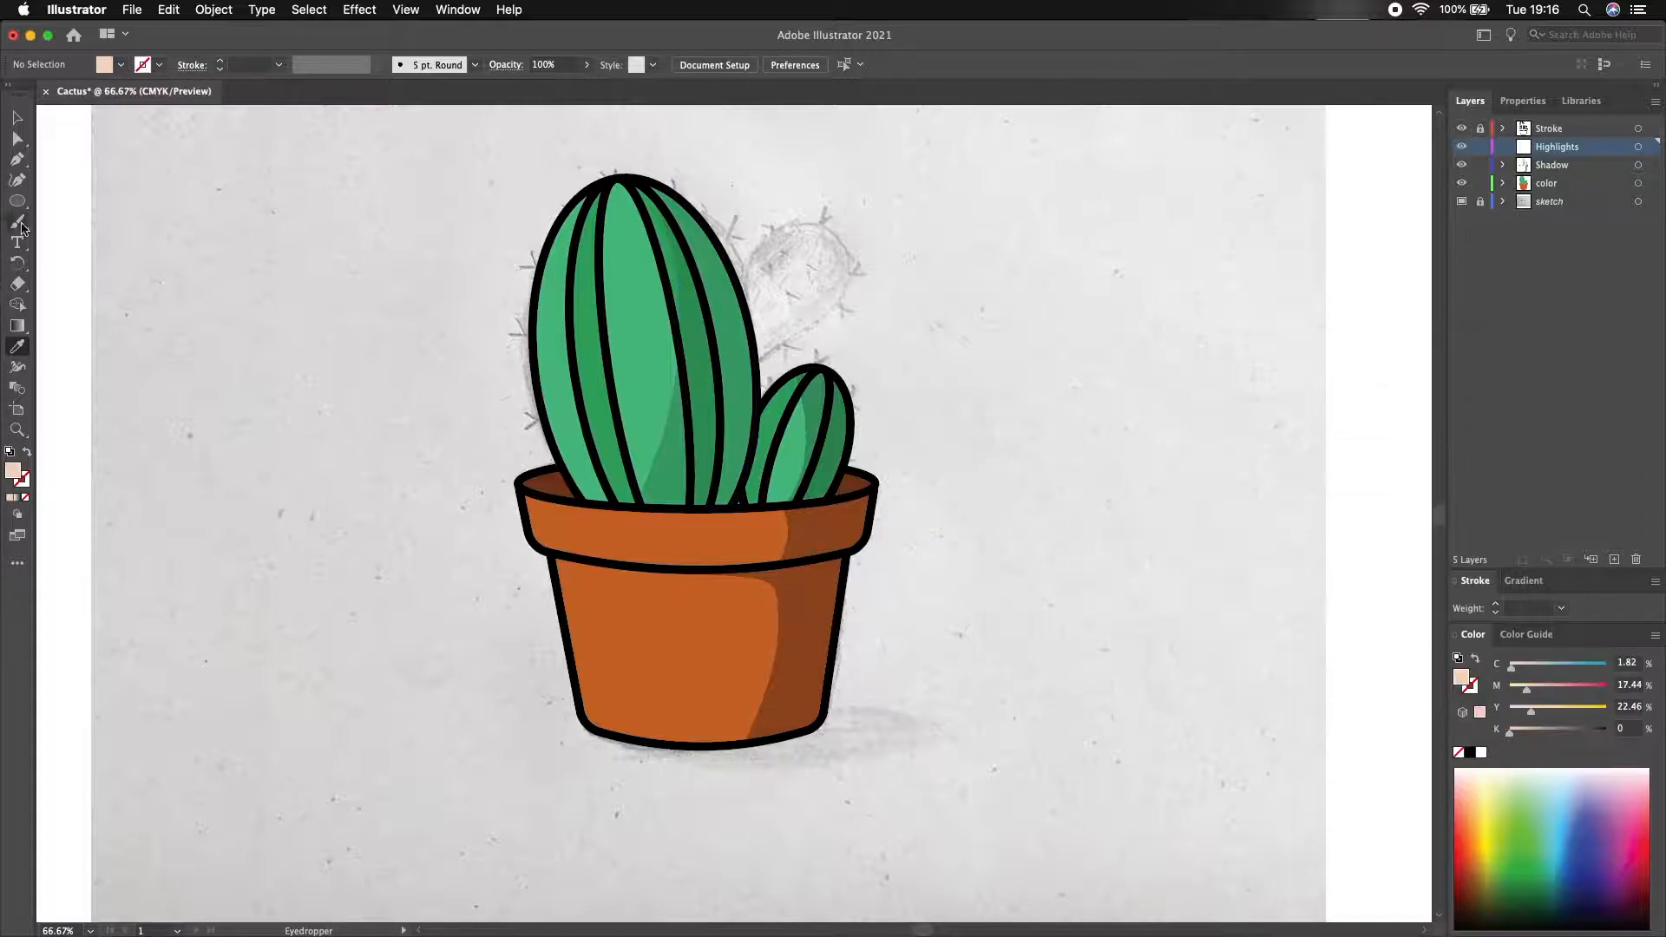
- Trace a closed peach highlight shape along the pot's left side, with a curved inner edge across body and rim
drag(544, 474, 527, 480)
click(523, 480)
click(530, 535)
click(580, 713)
click(594, 731)
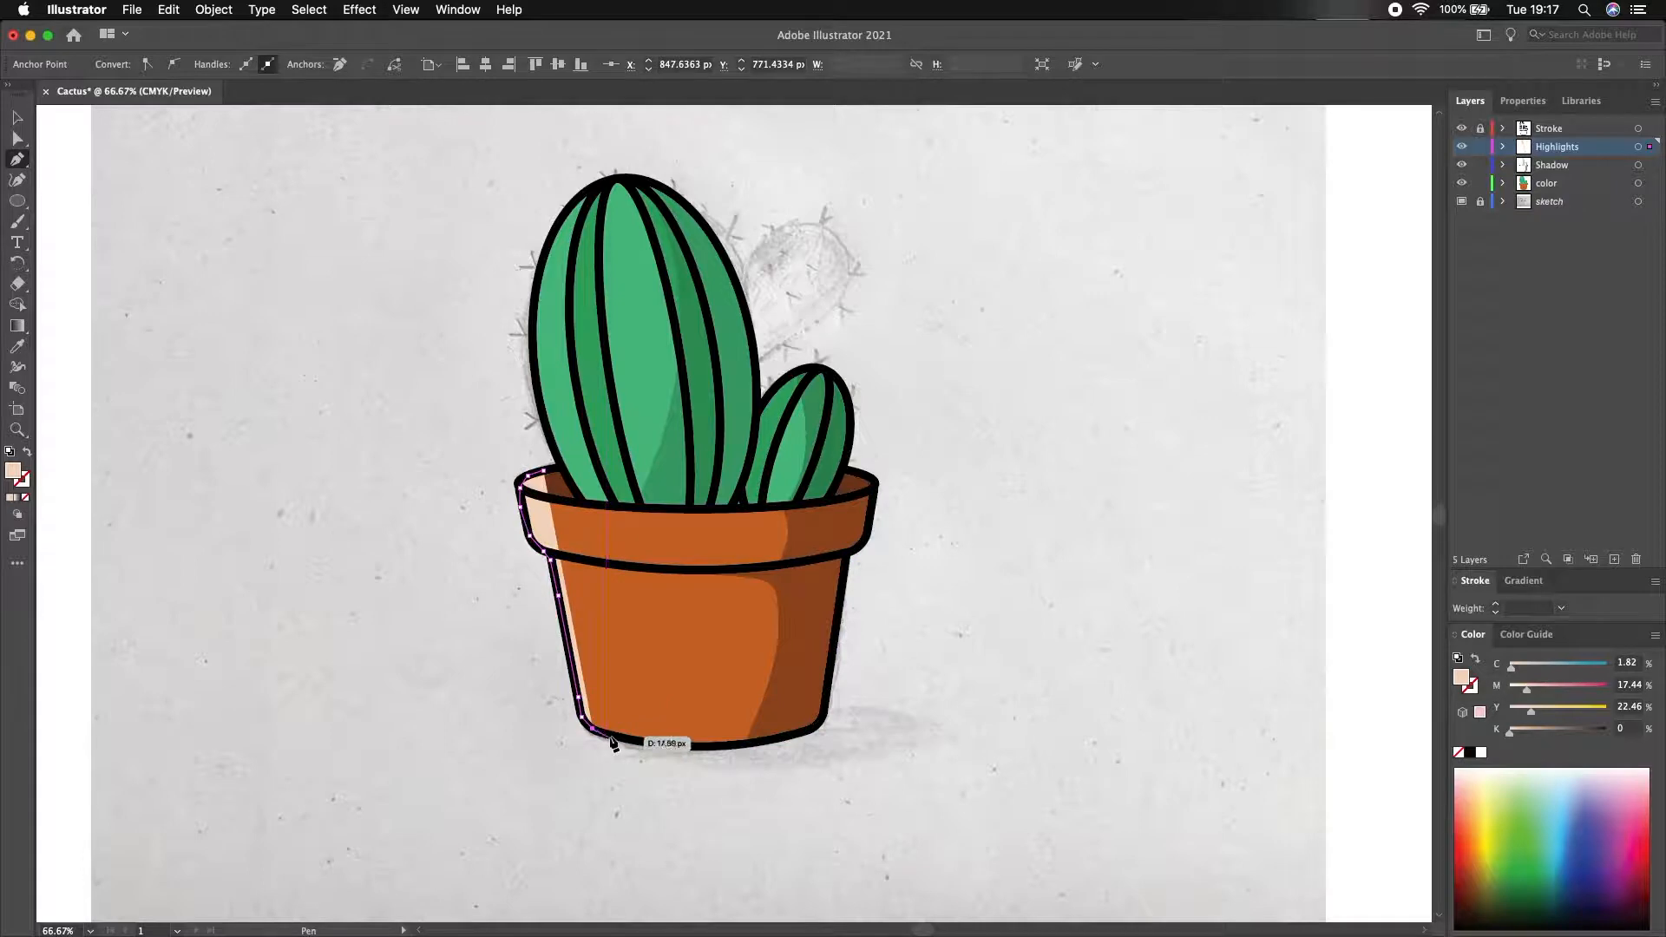
click(620, 737)
drag(588, 561, 590, 522)
mouse_move(585, 466)
mouse_down()
mouse_move(579, 488)
mouse_move(562, 453)
mouse_up()
click(573, 501)
click(533, 491)
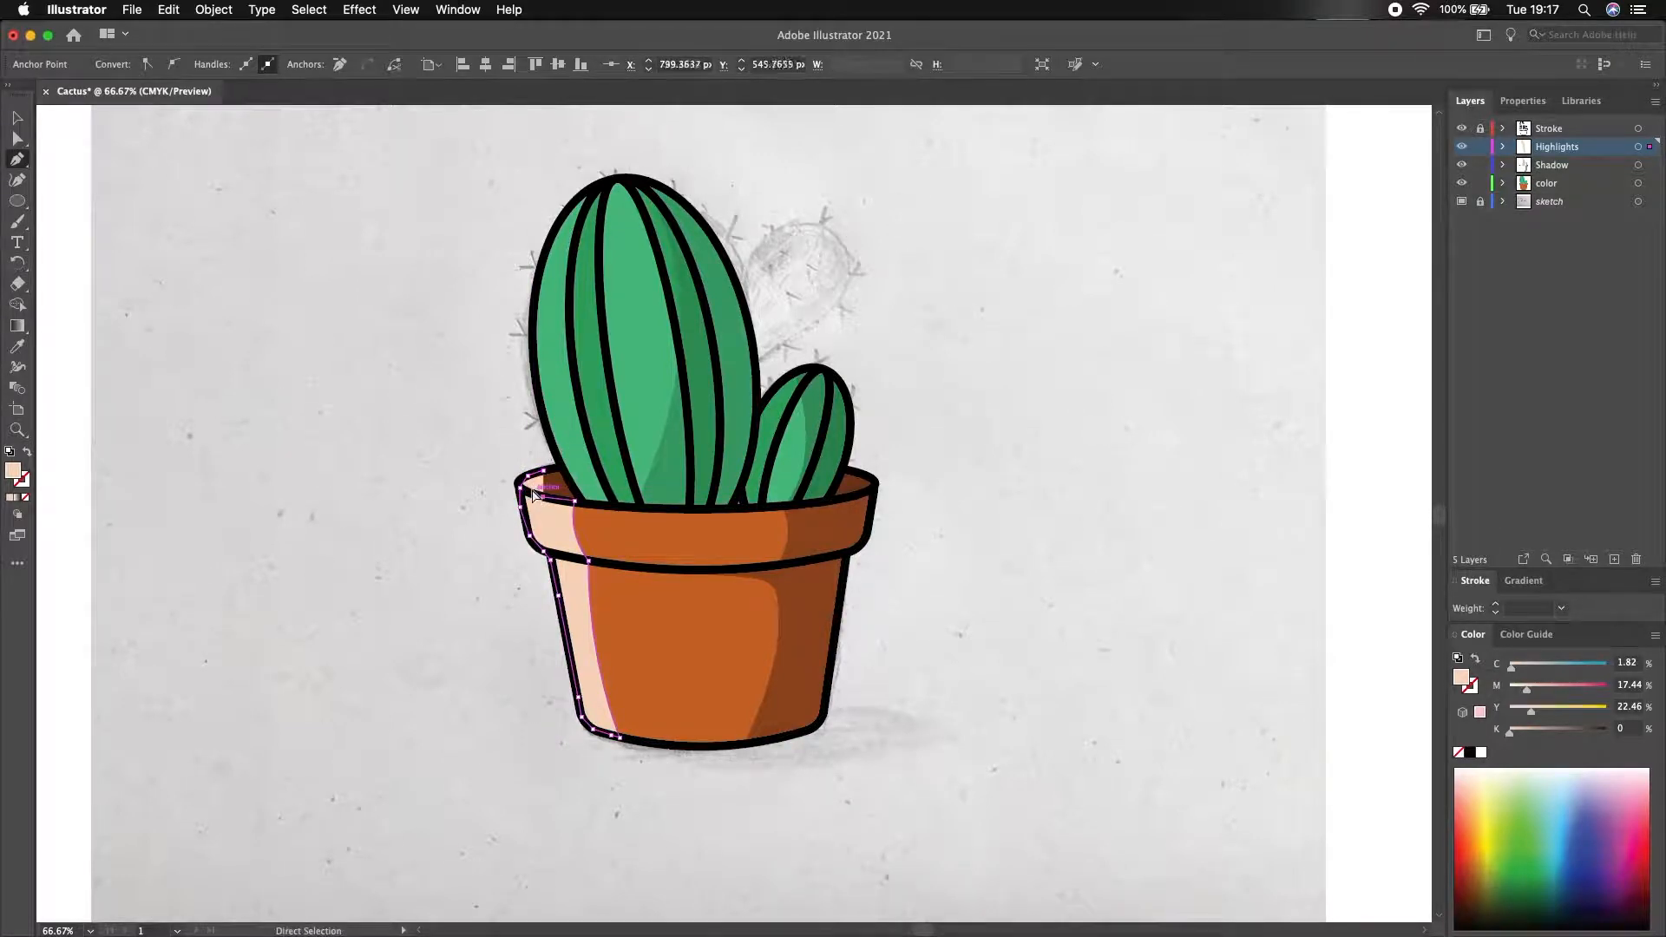
key(super+z)
click(531, 492)
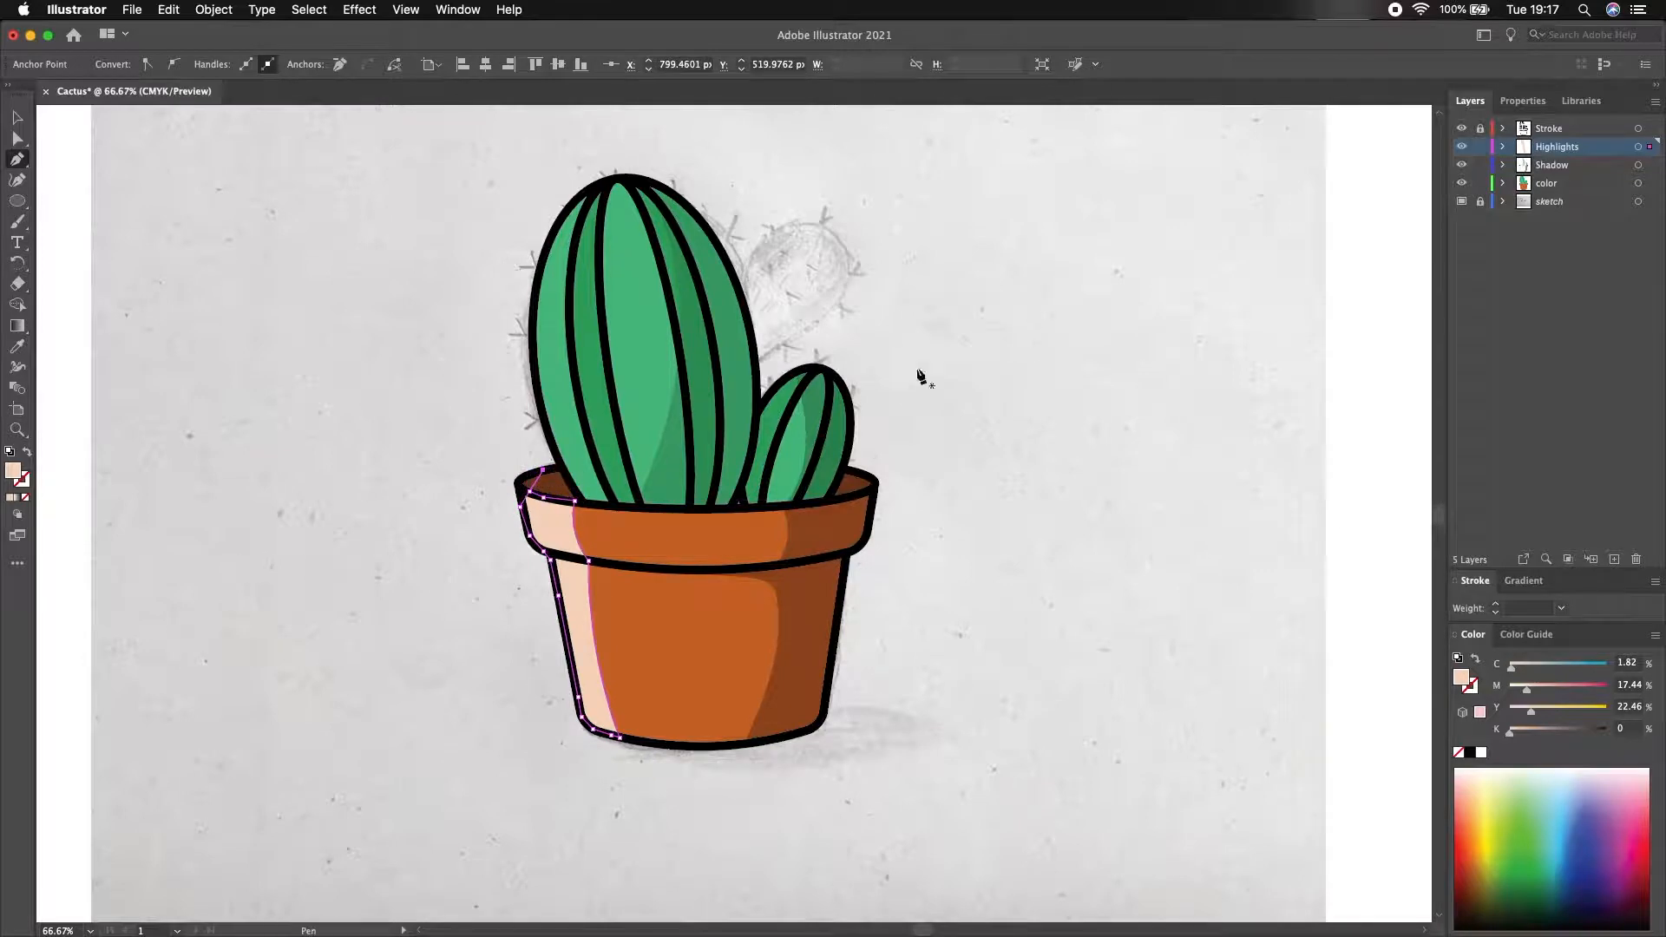
- Lower the opacity of the pot's highlight to 45%
click(1523, 101)
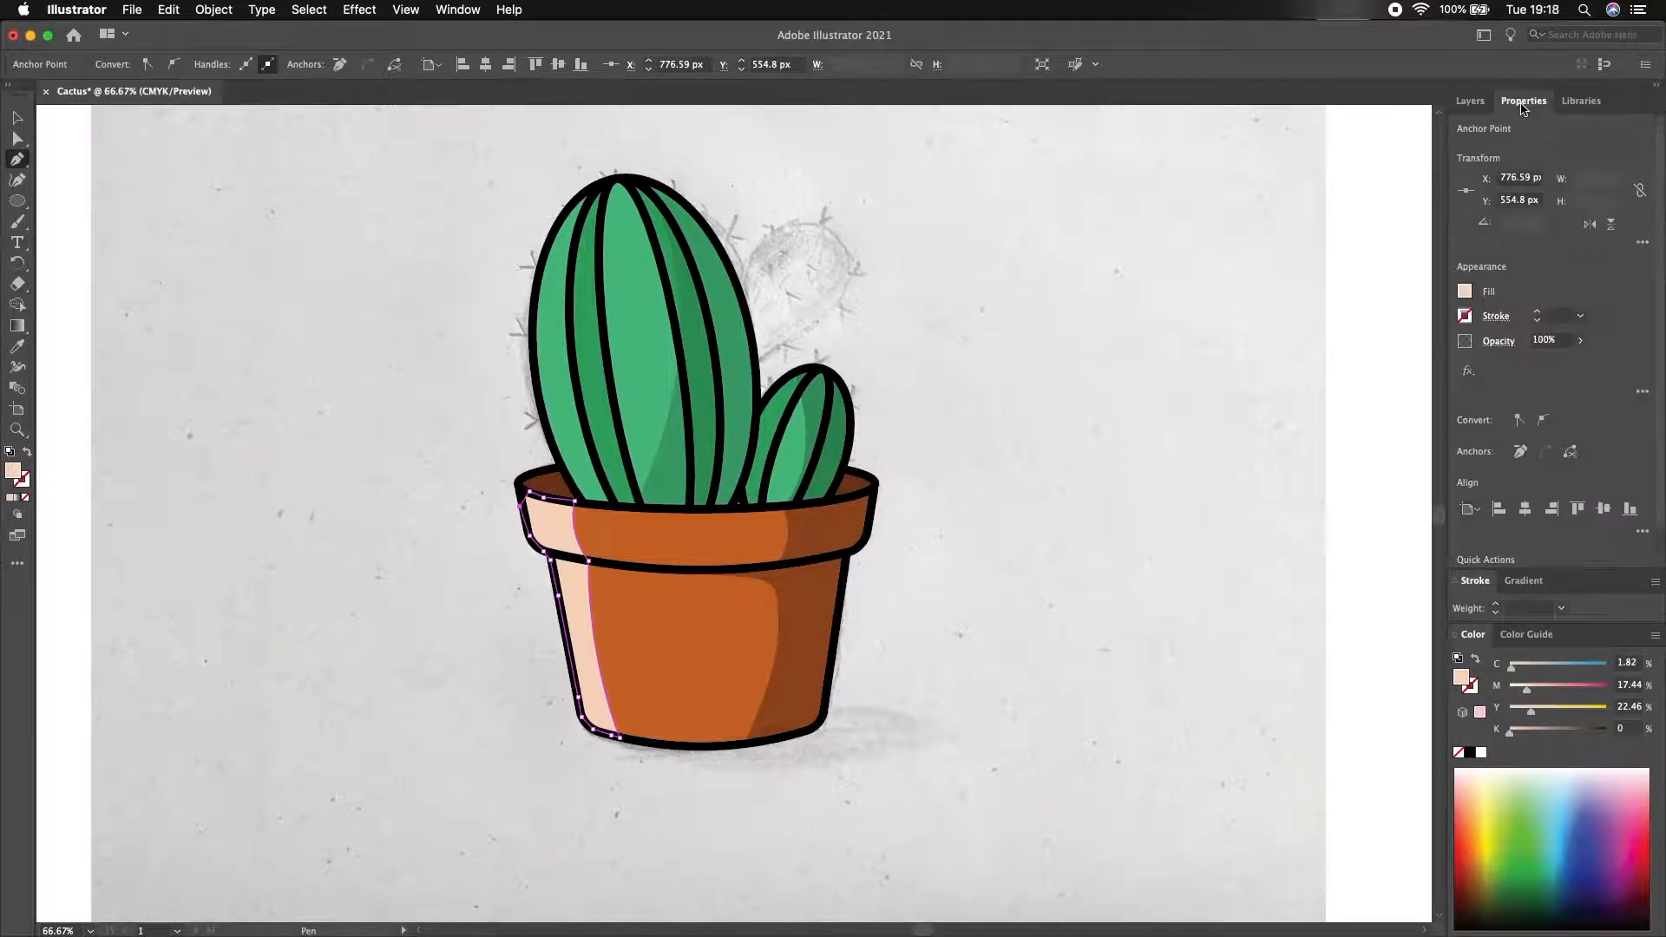
drag(1576, 363, 1549, 364)
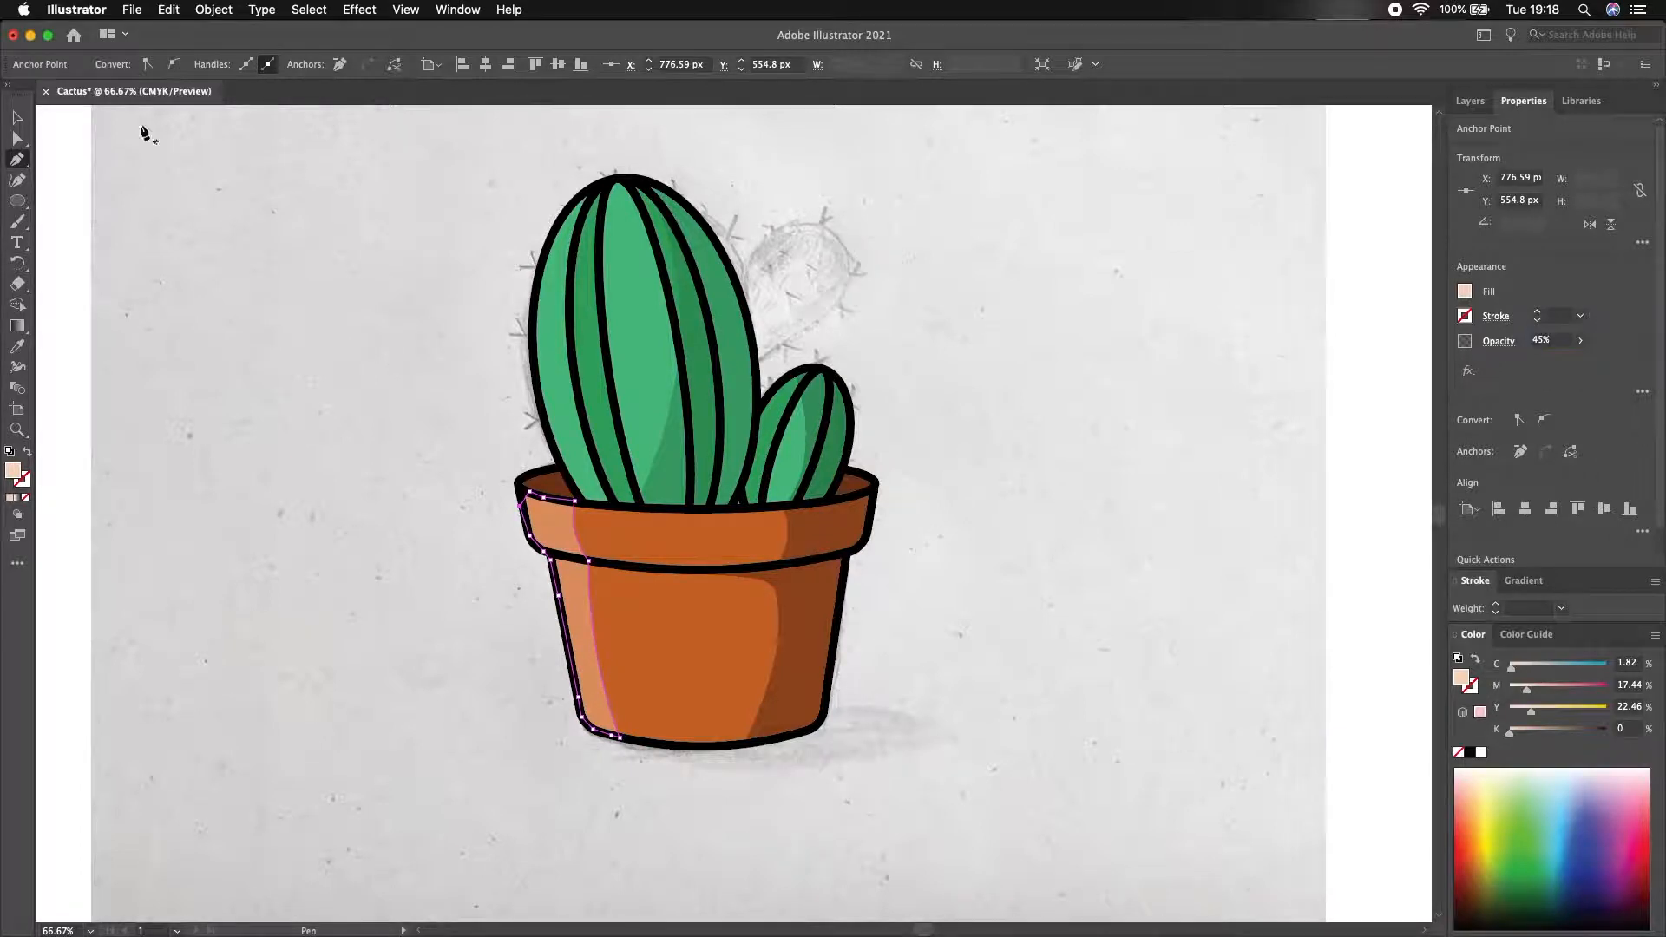
- Draw a tall, narrow ellipse in the empty area beside the large cactus and fill it with white (ffffff)
key(v)
click(328, 341)
key(l)
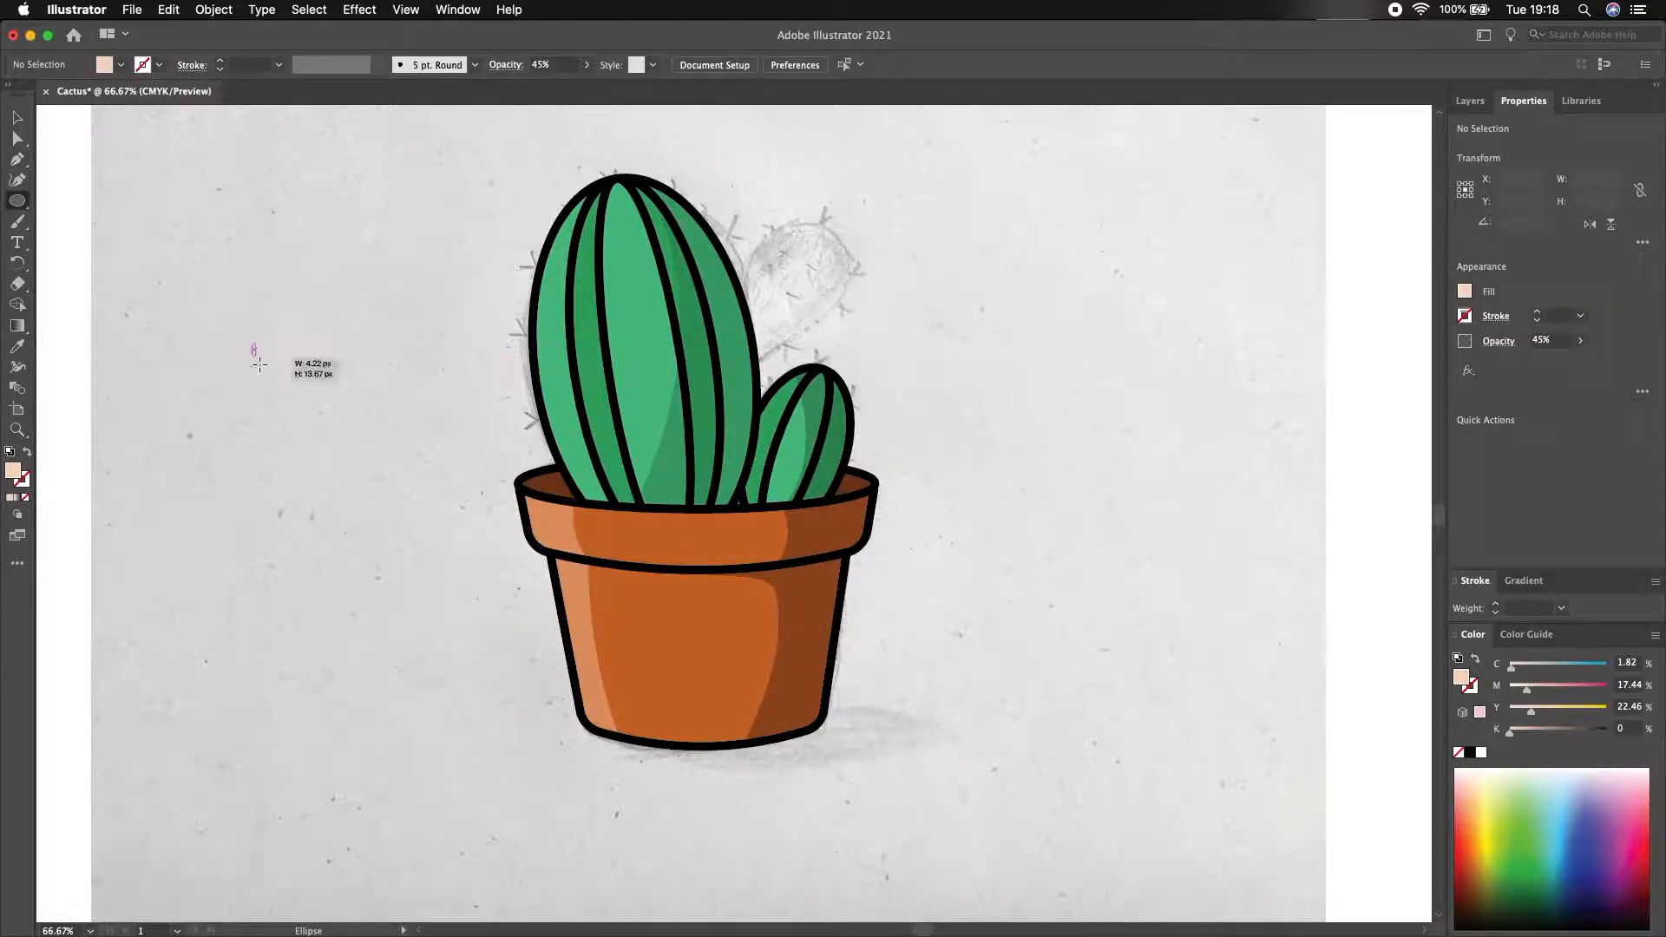
drag(251, 341, 283, 444)
double_click(13, 471)
text(ffffff)
click(1425, 392)
- Reshape the white ellipse into a thin, curved crescent glint with pointed ends
key(v)
drag(285, 396, 265, 318)
click(16, 180)
drag(254, 469, 270, 484)
key(v)
- Place the white glint on the pot's body beside the peach highlight and set its opacity to 85%
drag(266, 352, 602, 613)
mouse_move(613, 625)
mouse_down()
mouse_move(607, 579)
mouse_move(611, 611)
mouse_up()
drag(641, 666, 639, 667)
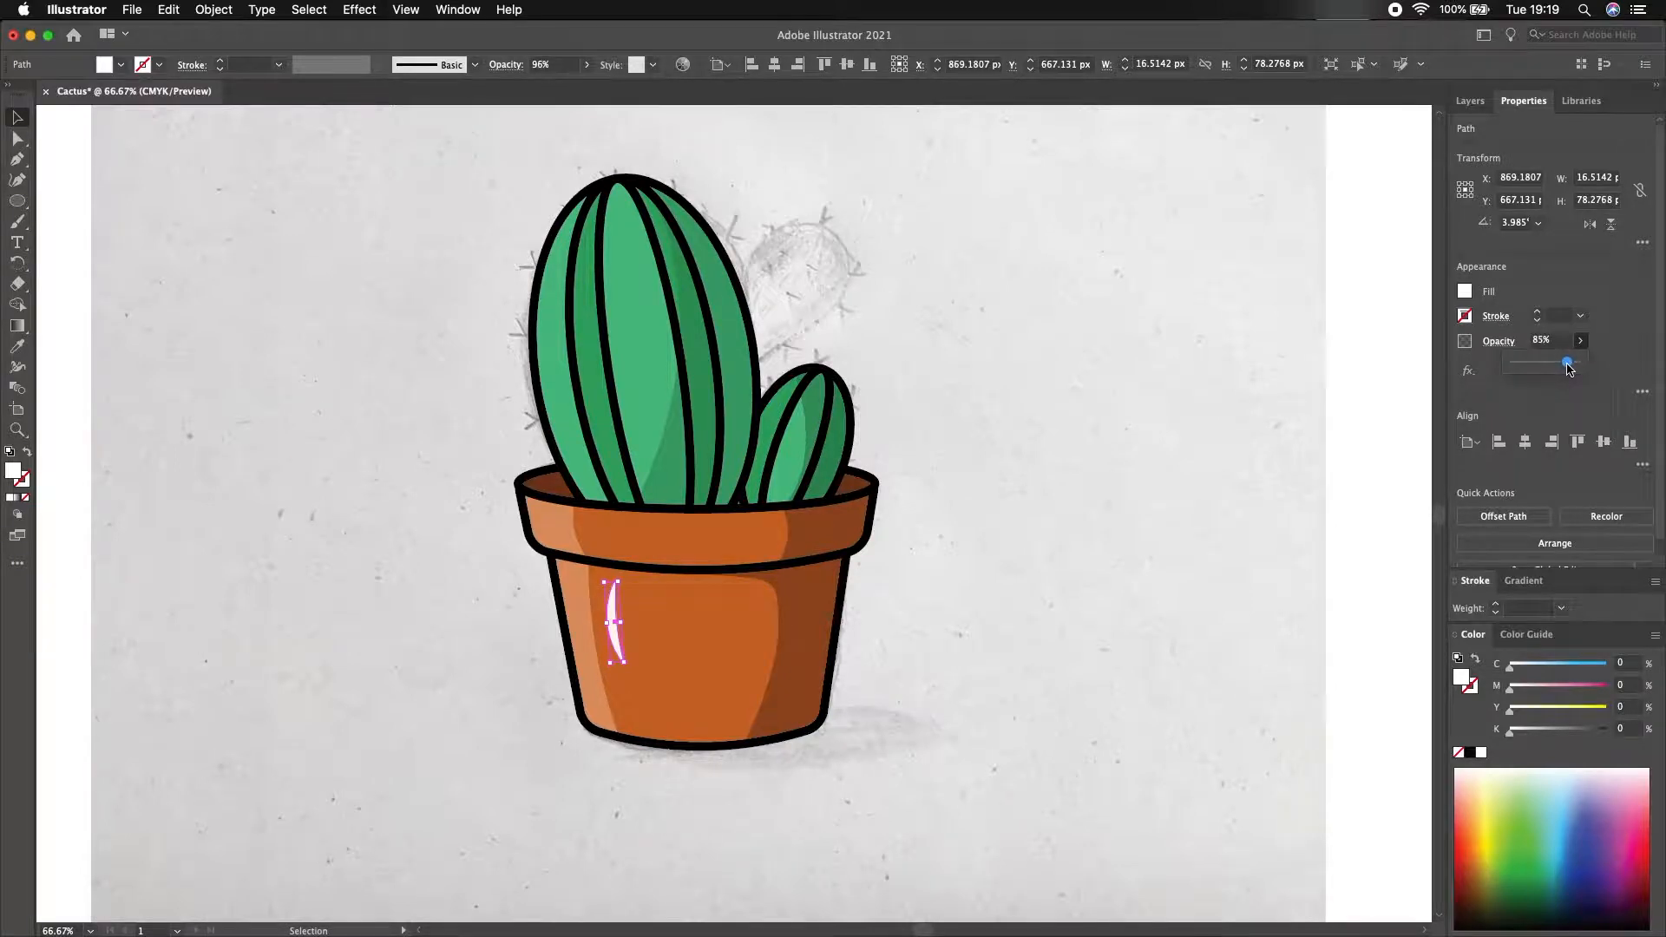
click(957, 349)
- Duplicate the pot's white glint and place the copy on the large cactus's leftmost segment
click(614, 622)
key(super+c)
key(super+v)
drag(729, 525, 548, 334)
click(1075, 252)
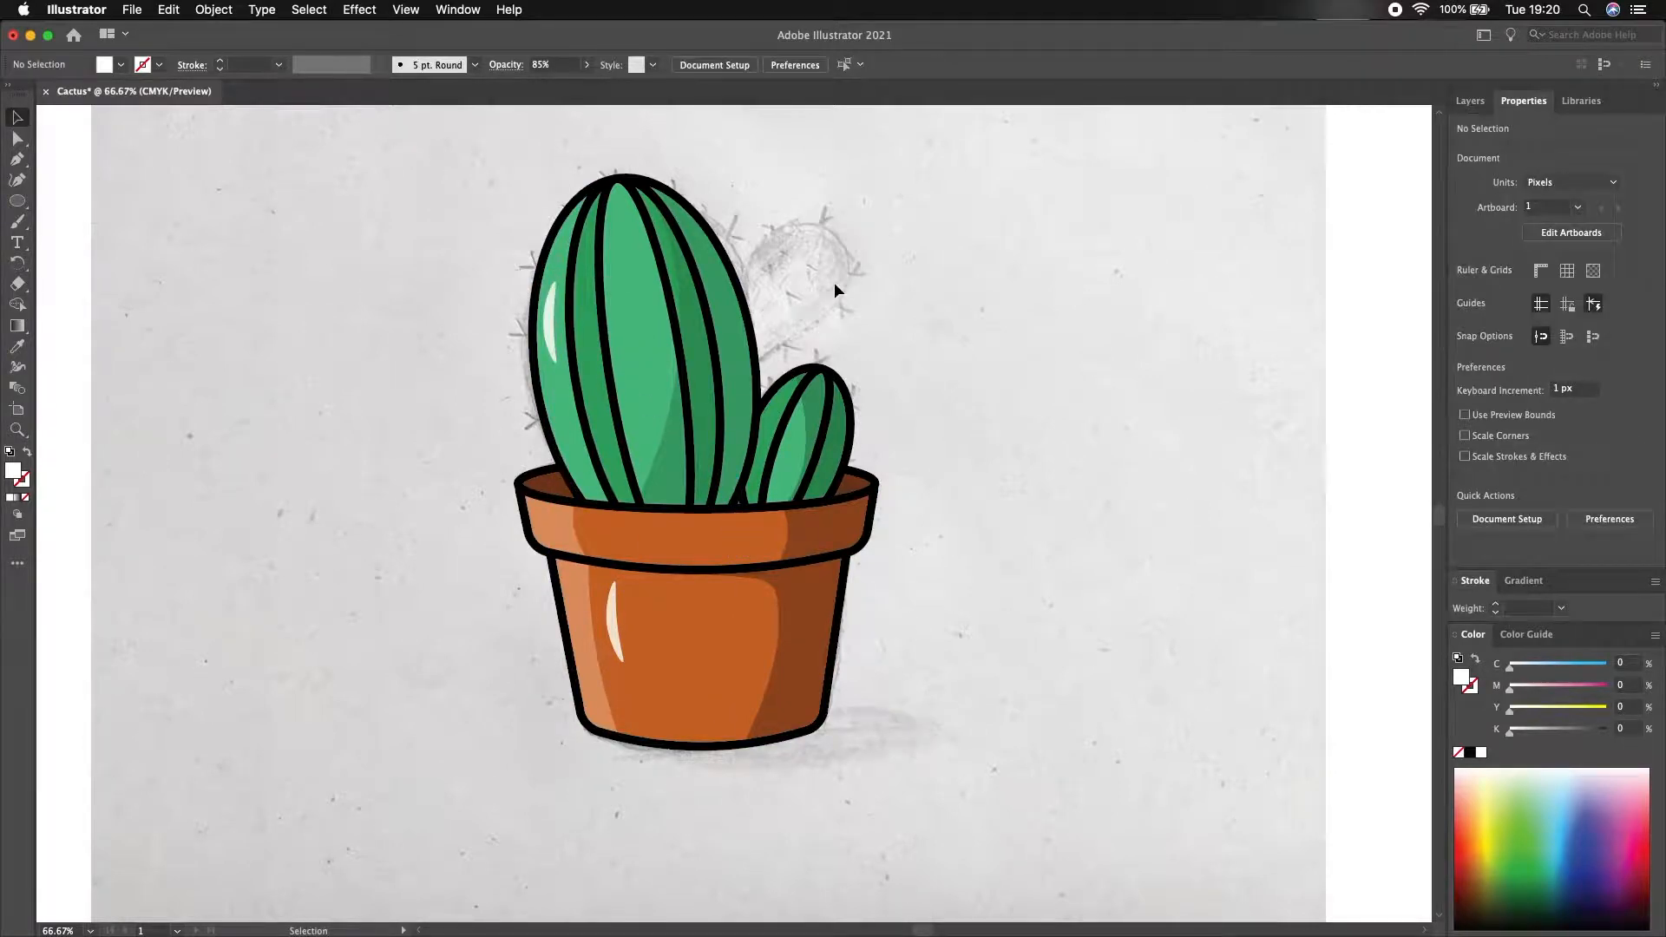
click(198, 278)
click(222, 311)
click(254, 282)
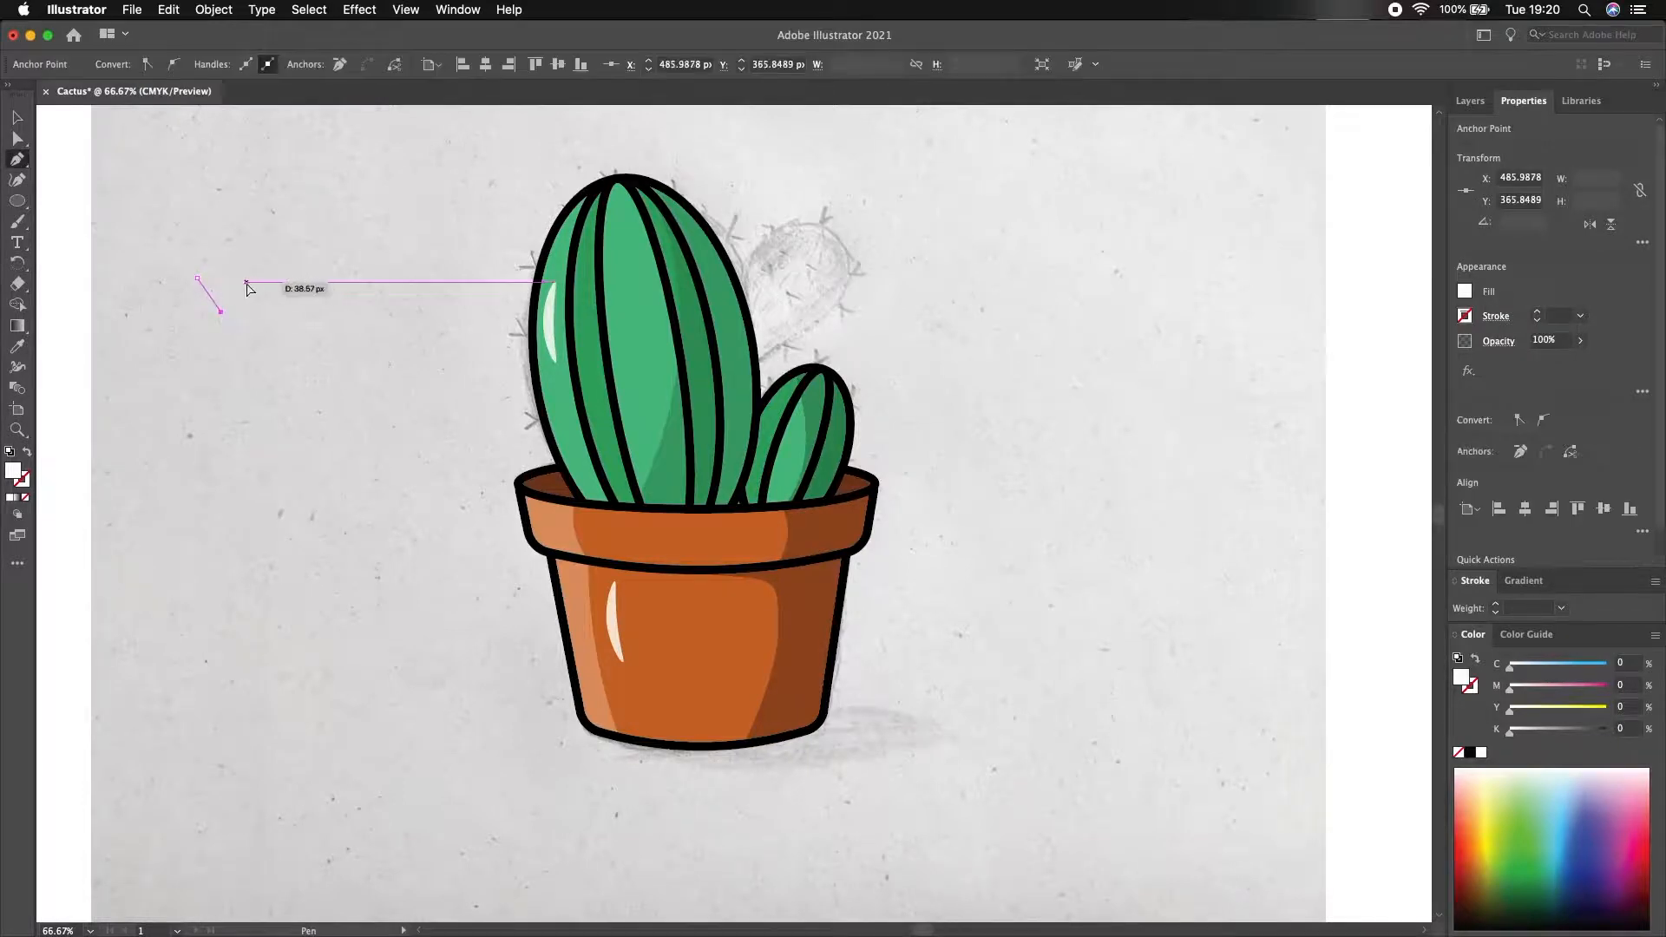
key(super+z)
key(super+z)
- Set the drawing colours to no fill and a black stroke with a 10 pt weight
click(121, 65)
click(12, 93)
click(159, 65)
click(48, 96)
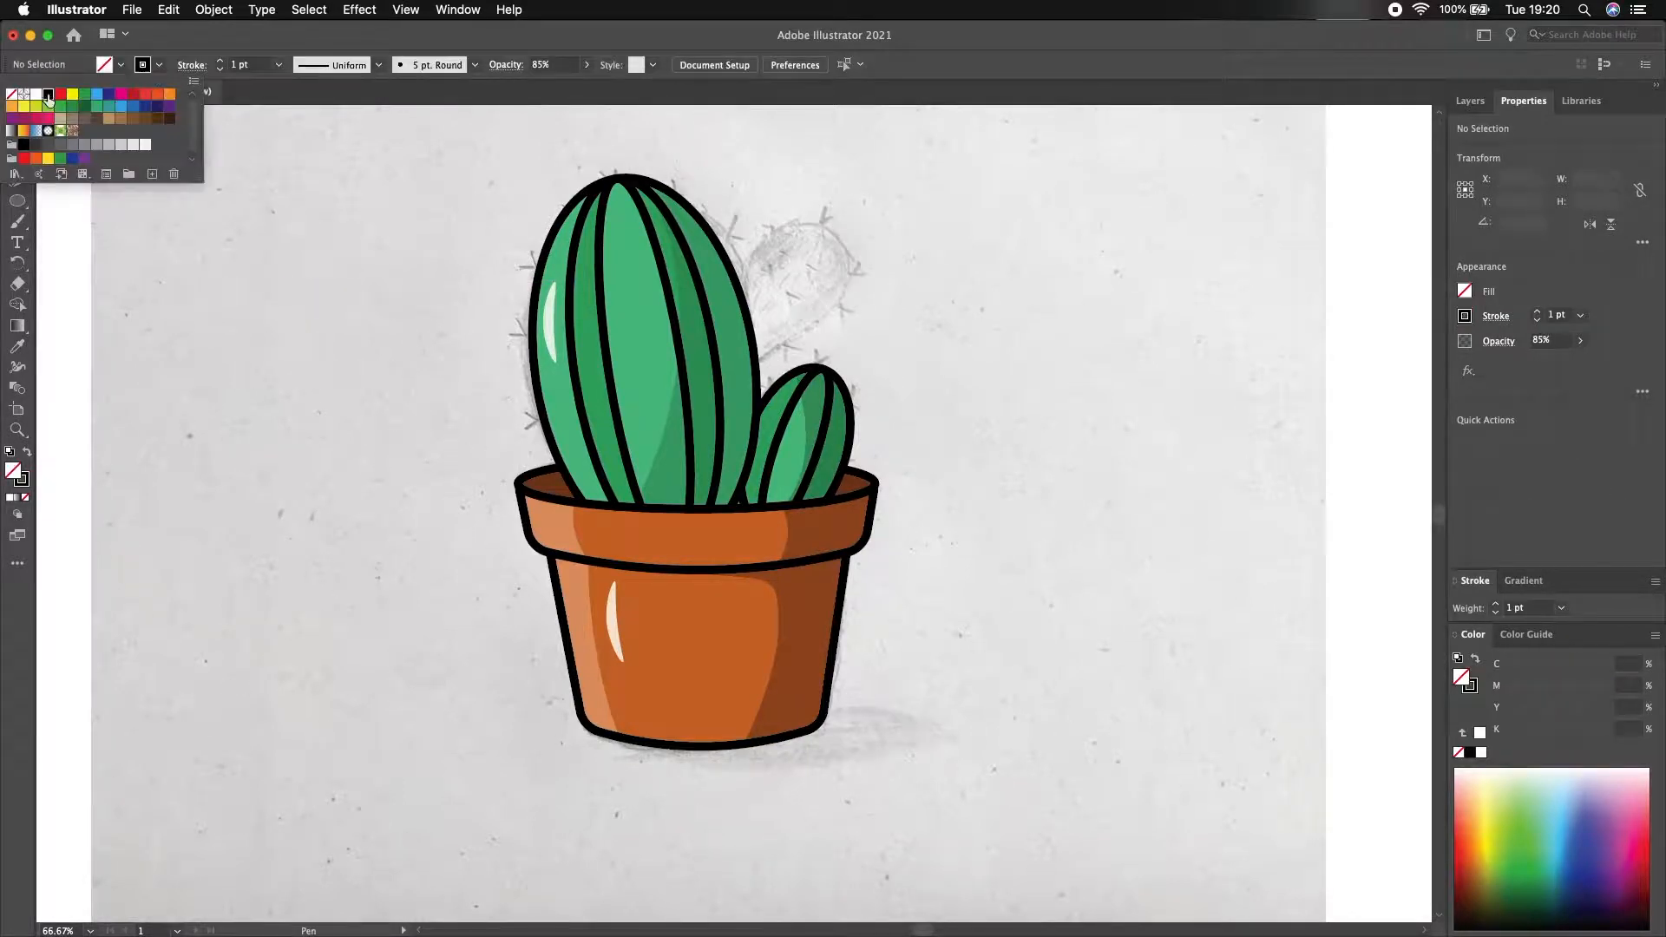
click(279, 65)
click(299, 347)
- Draw a small open V-shaped spine with the Pen tool in the empty area beside the large cactus
click(176, 262)
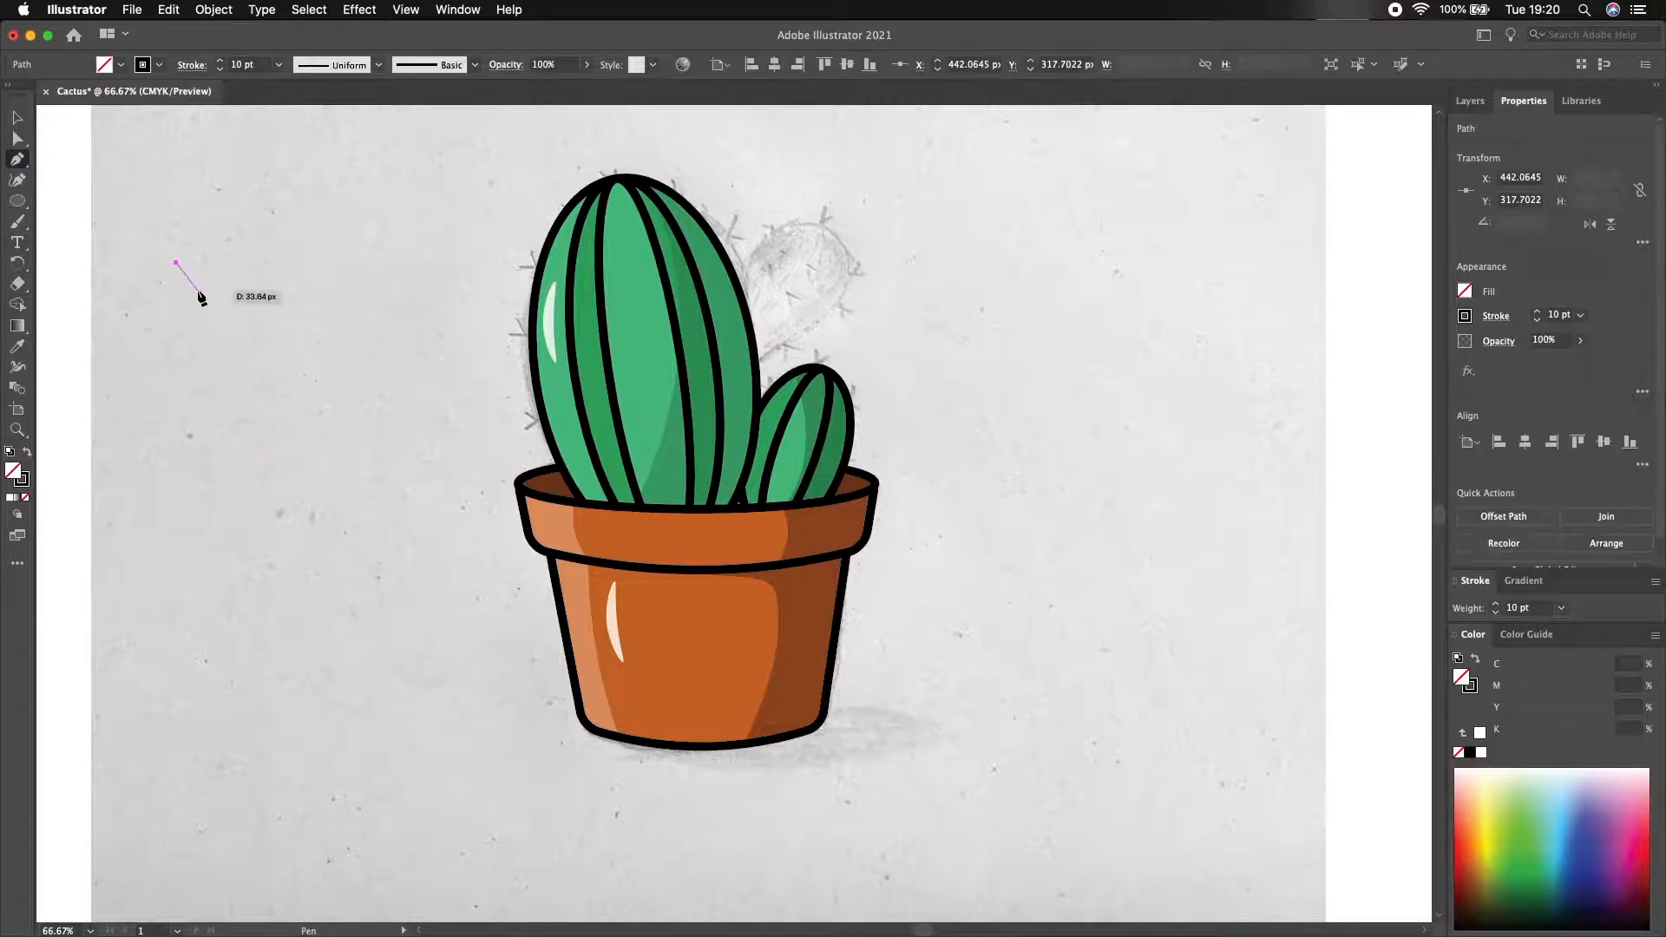
click(188, 286)
scroll(276, 361, down, 2)
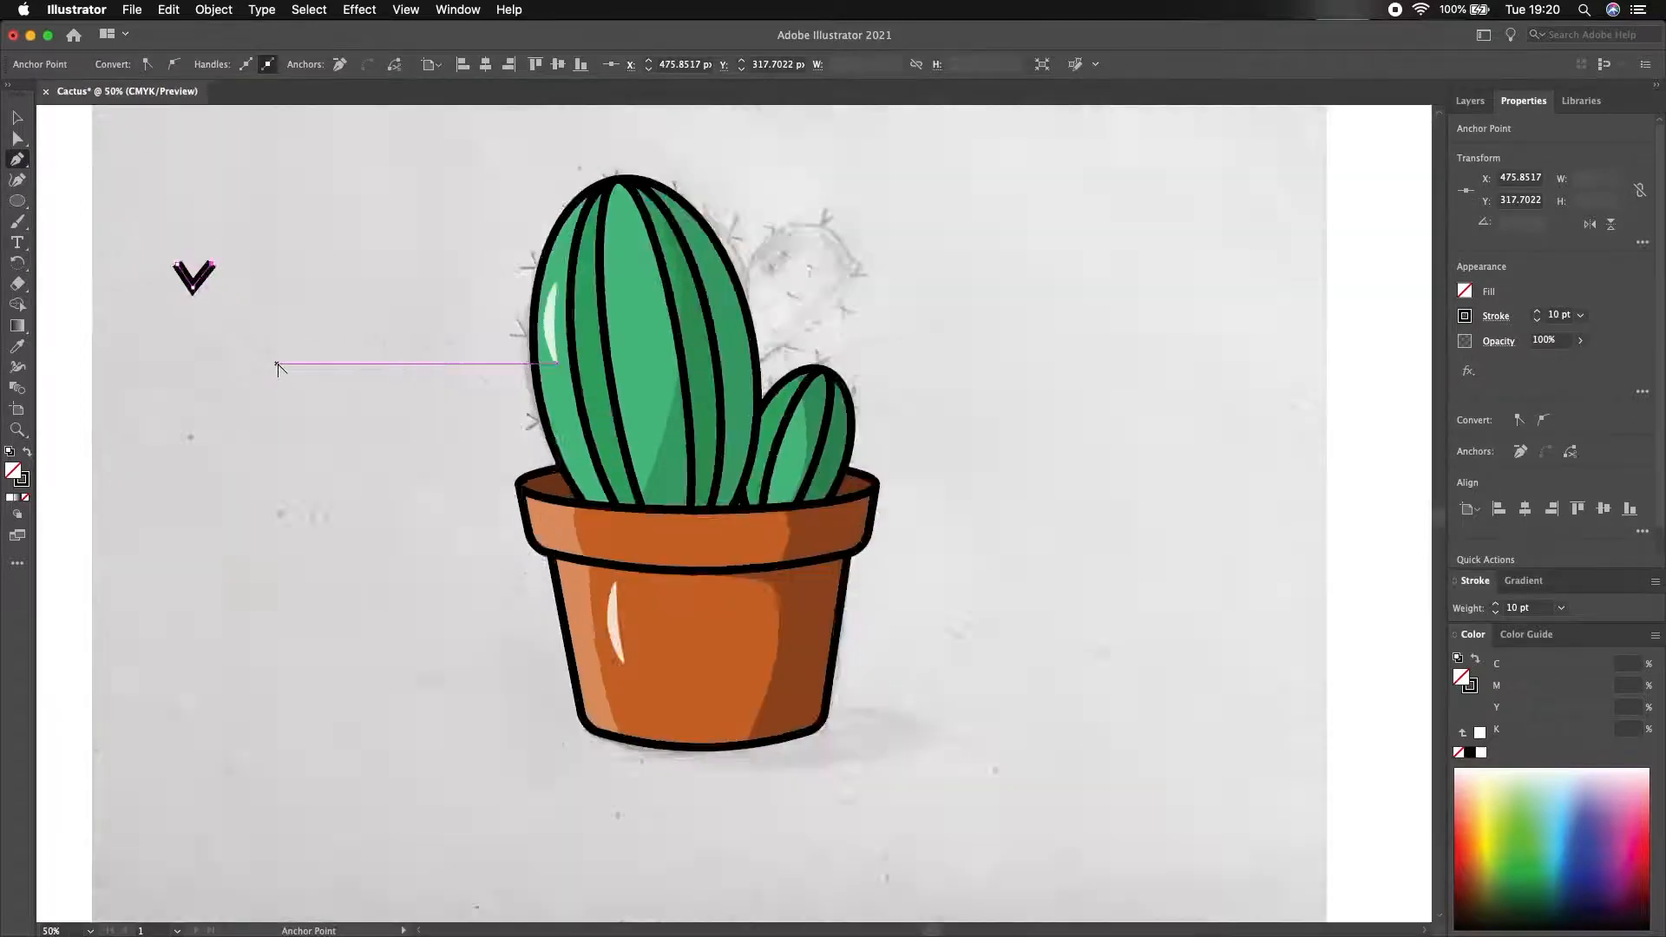
scroll(277, 361, up, 4)
key(v)
click(295, 347)
- Taper both arms of the V-shaped spine to sharp tips with the Width tool, leaving the corner thick
drag(910, 930, 905, 930)
click(18, 367)
drag(231, 141, 225, 139)
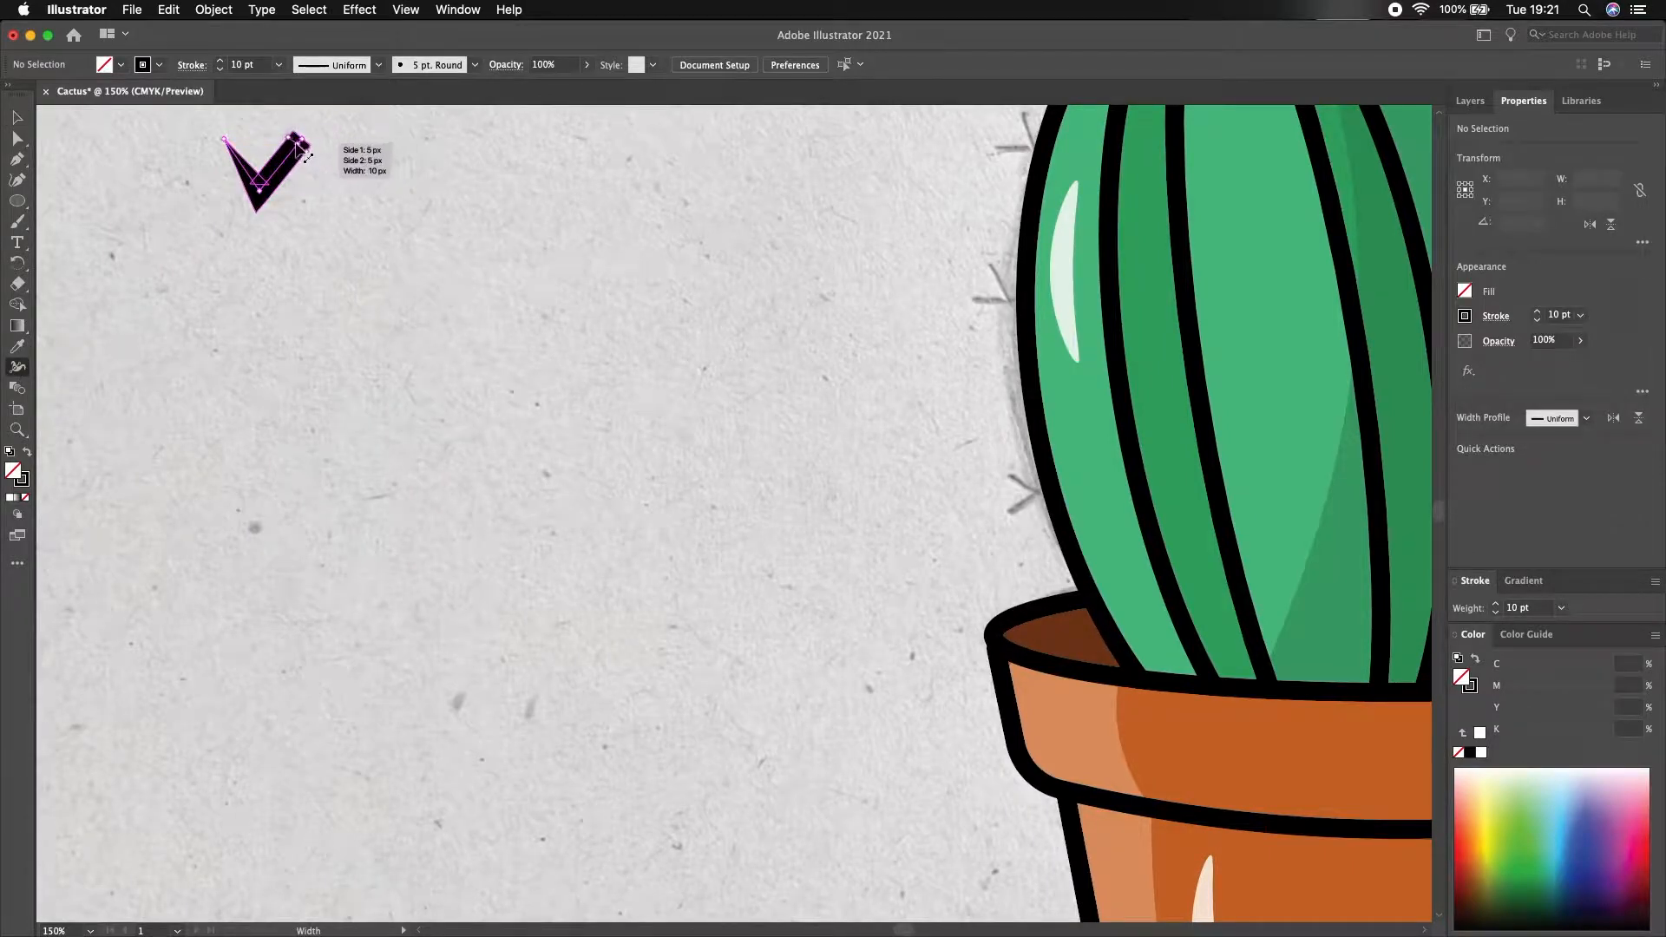
key(super+z)
drag(230, 135, 316, 157)
key(v)
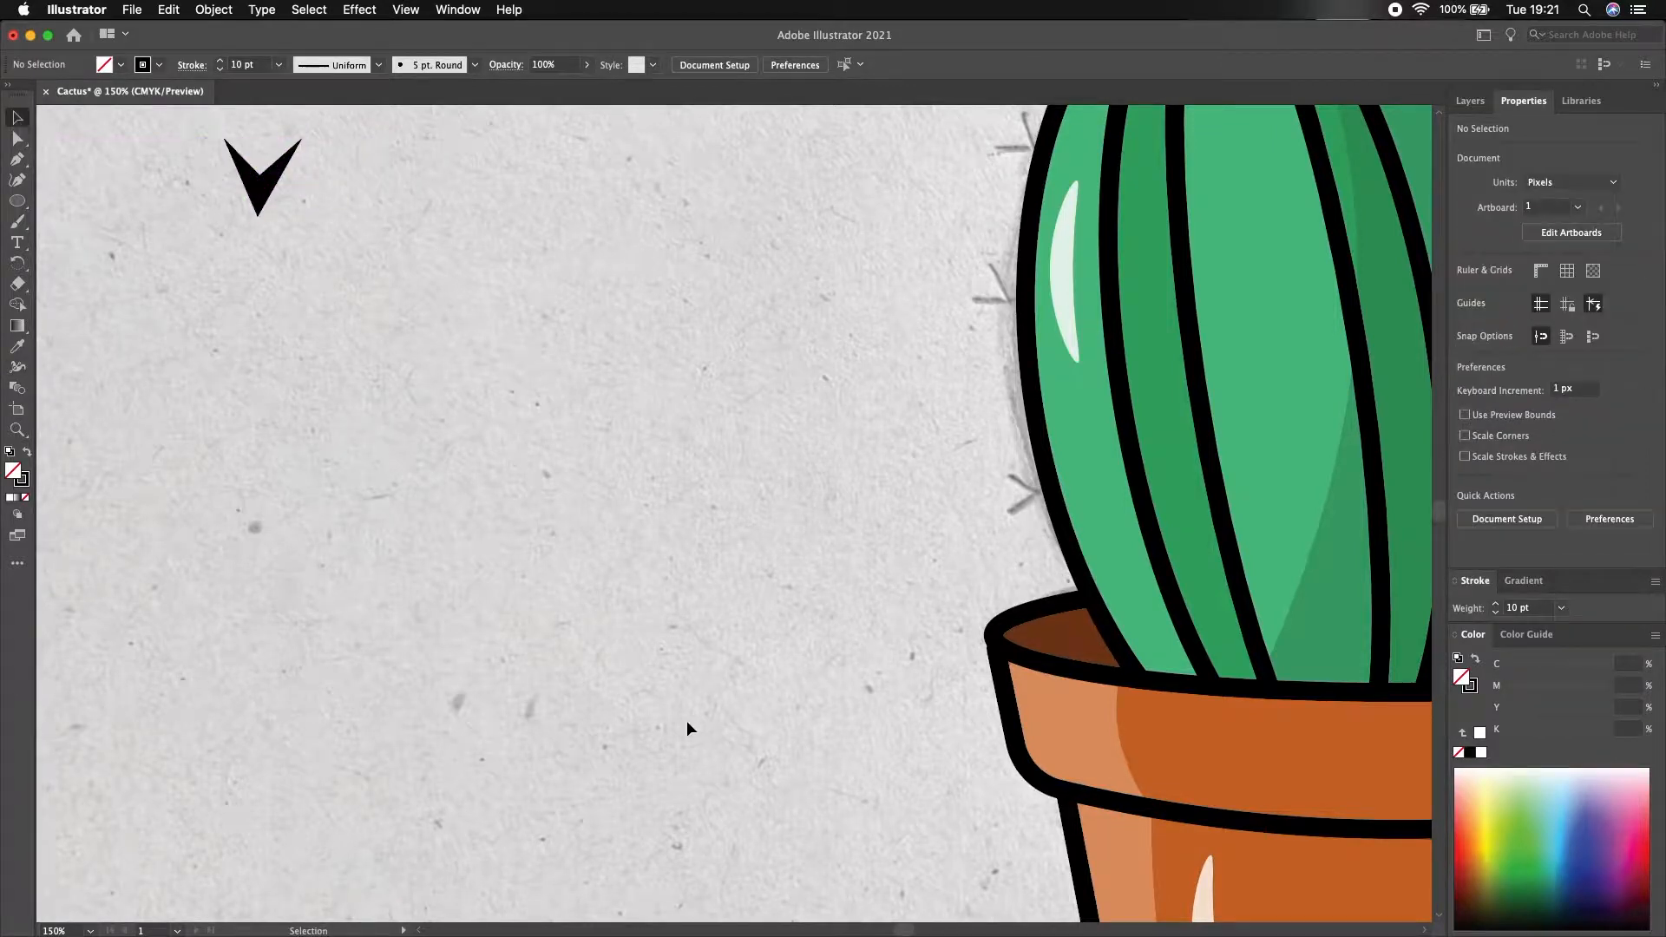
- Rotate the V-shaped spine about 90° so its corner points right, and move it near the large cactus's lower left edge
scroll(627, 782, down, 3)
click(508, 590)
mouse_move(489, 557)
mouse_down()
mouse_move(450, 630)
mouse_move(504, 583)
mouse_up()
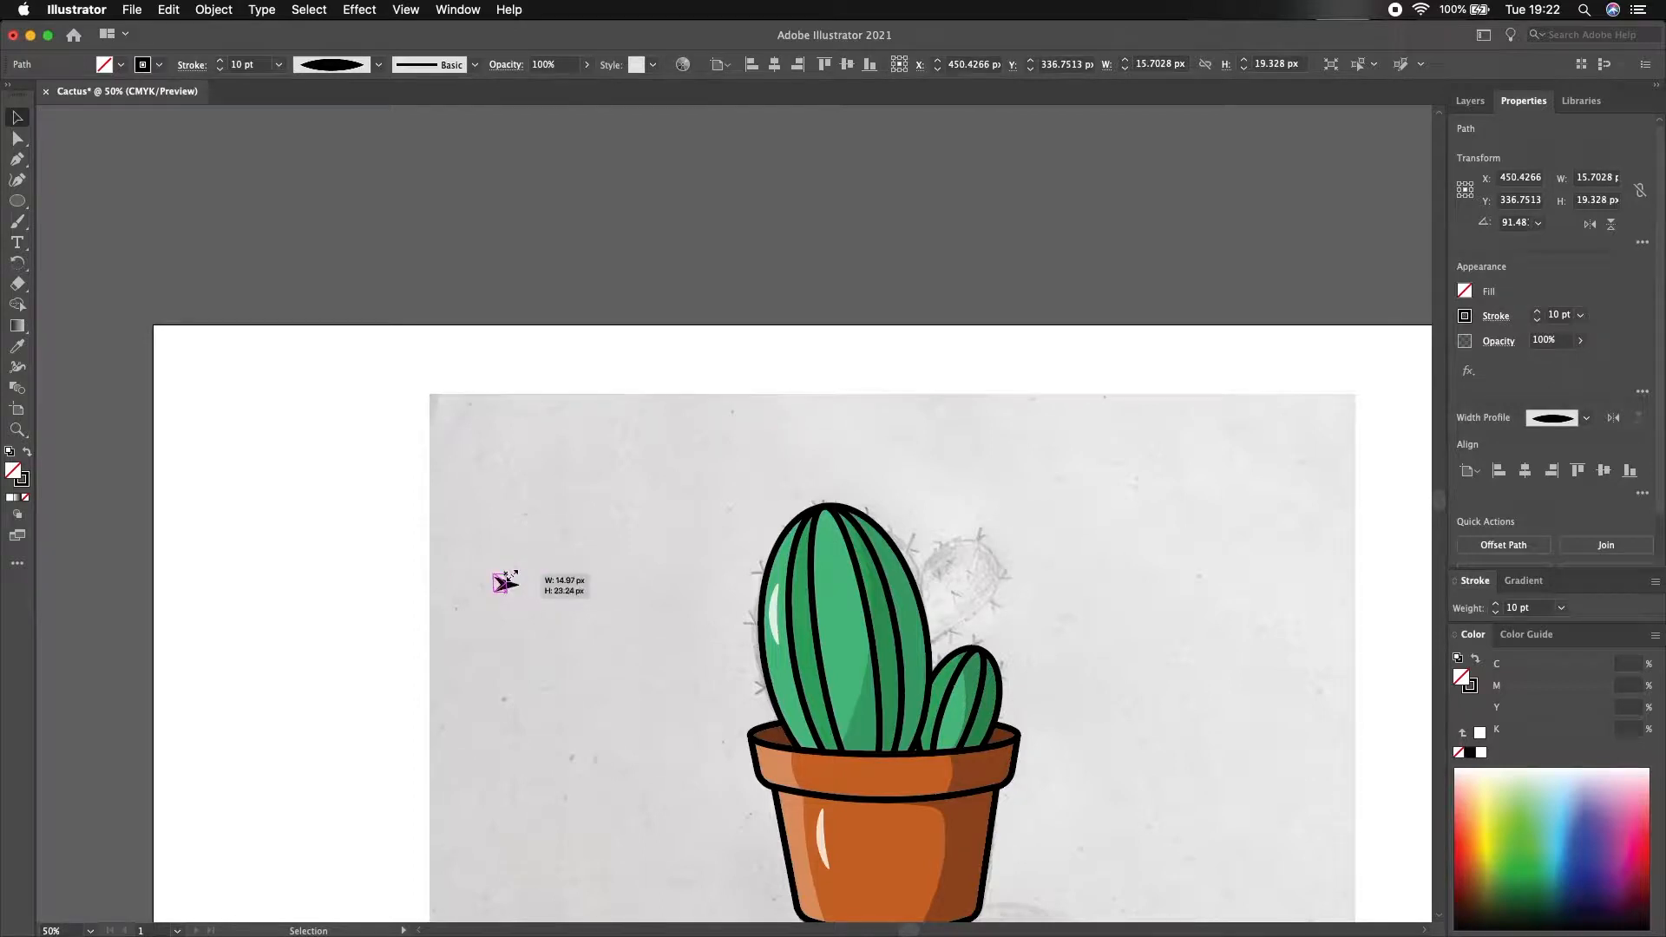
drag(502, 583, 685, 692)
- Place the spine and two copies along the large cactus's left outline, following the sketched positions
click(1470, 100)
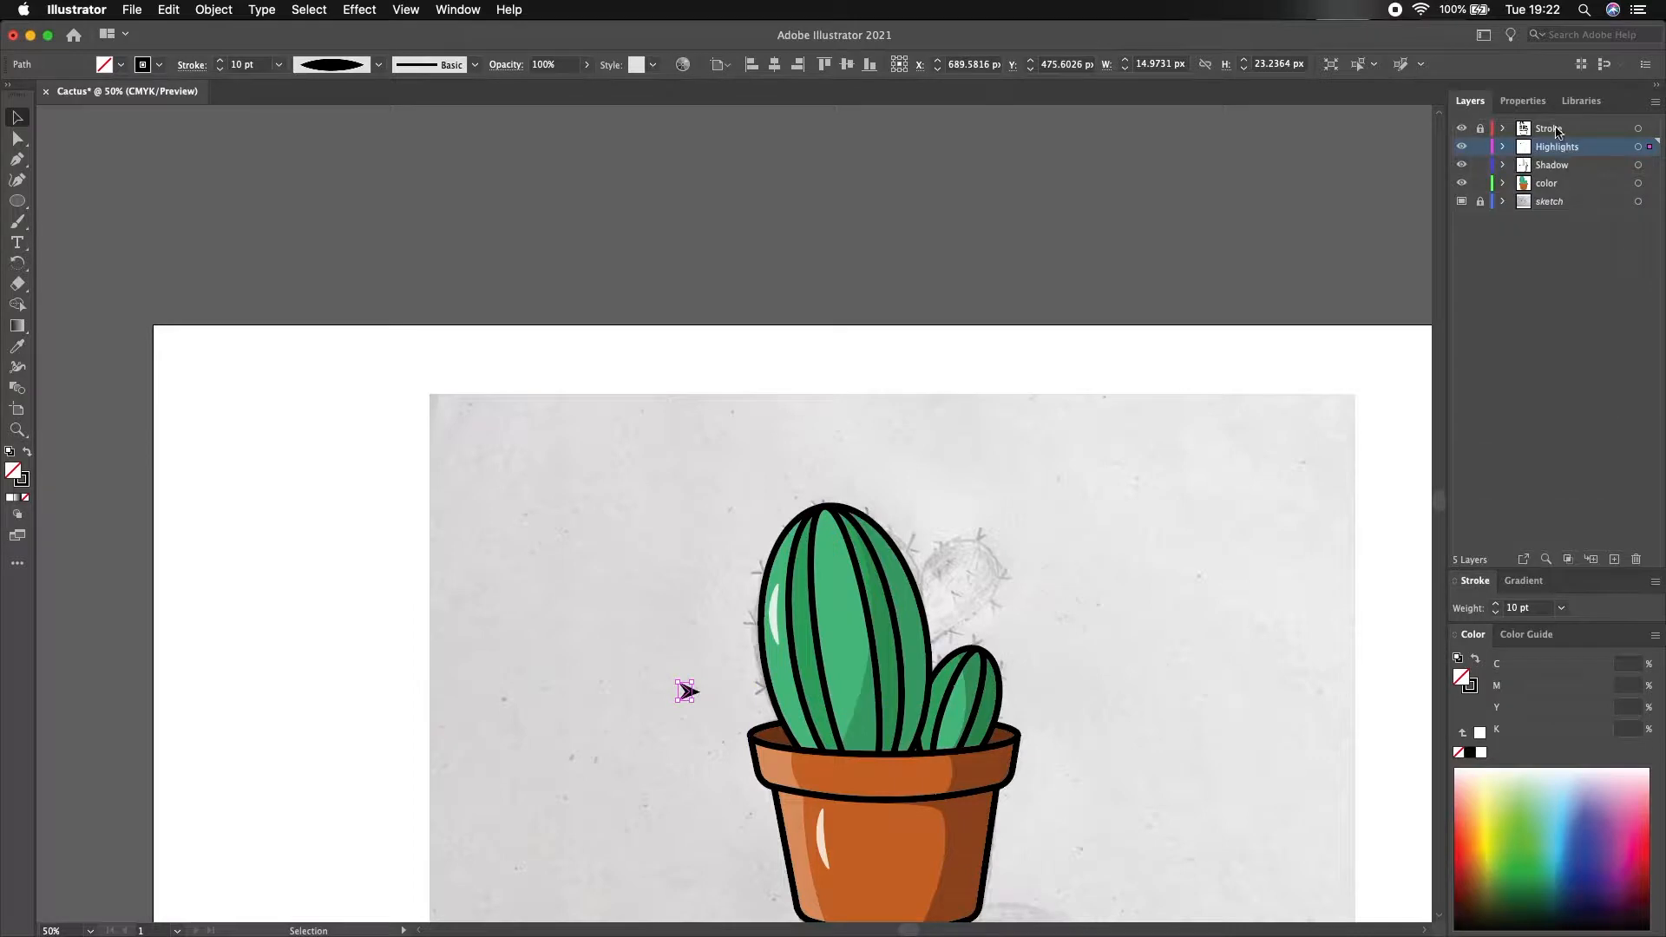
click(1557, 132)
drag(686, 692, 770, 587)
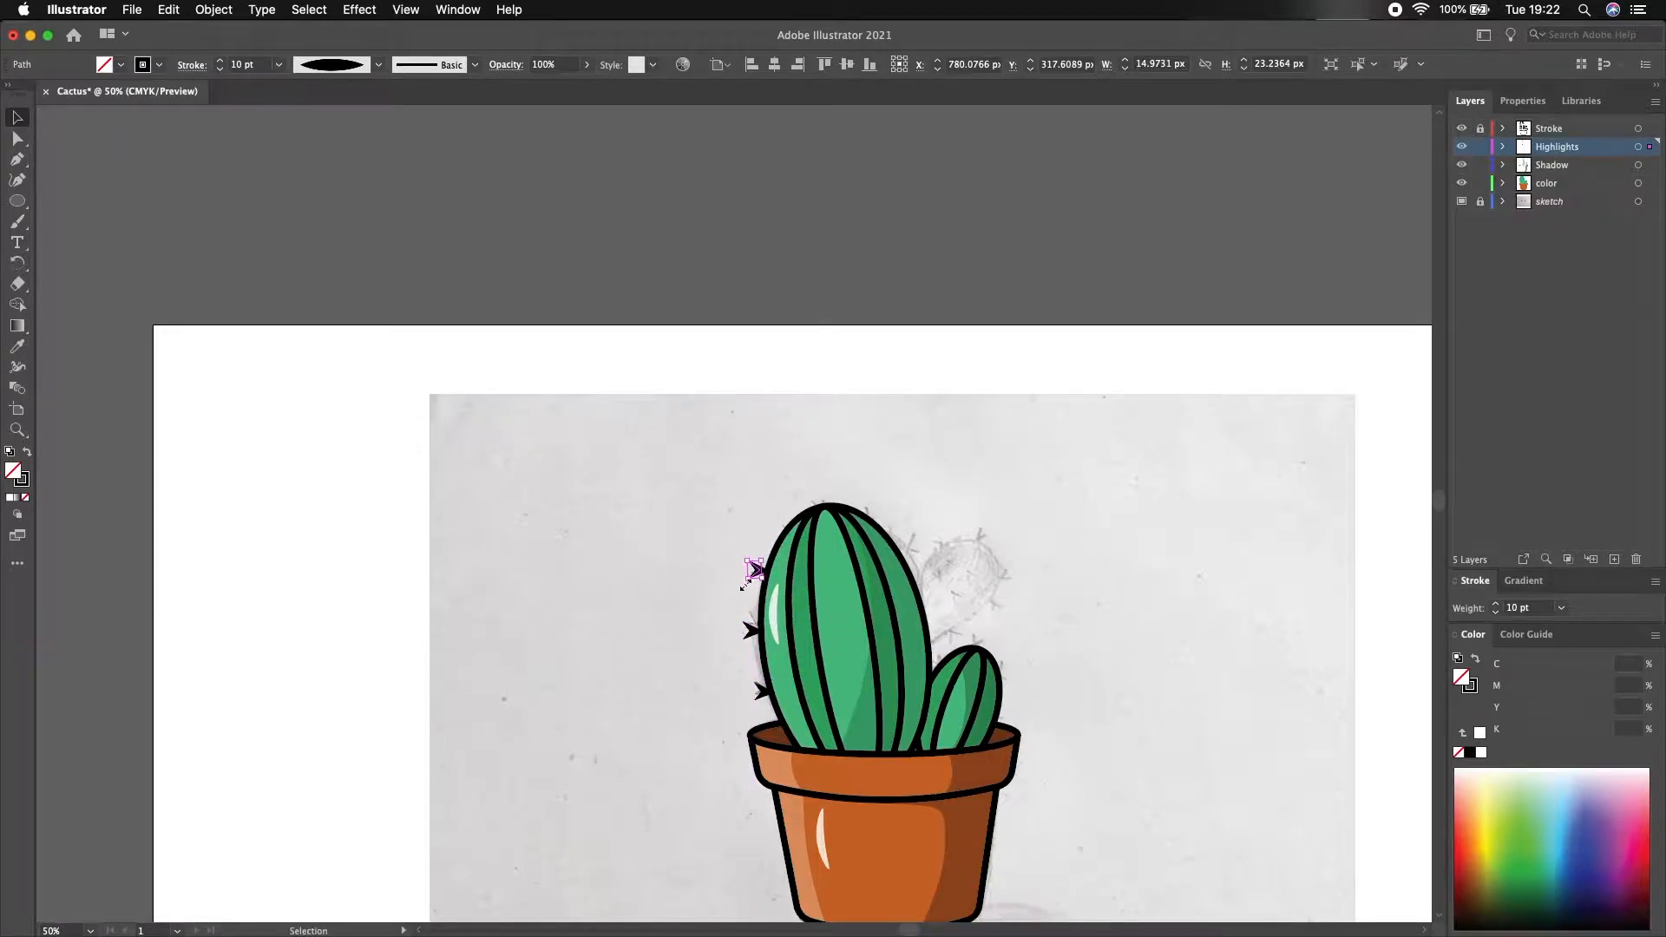
click(746, 584)
click(744, 560)
- Duplicate a spine onto the large cactus's upper left outline and rotate it so its corner points into the cactus
alt+drag(755, 568, 779, 505)
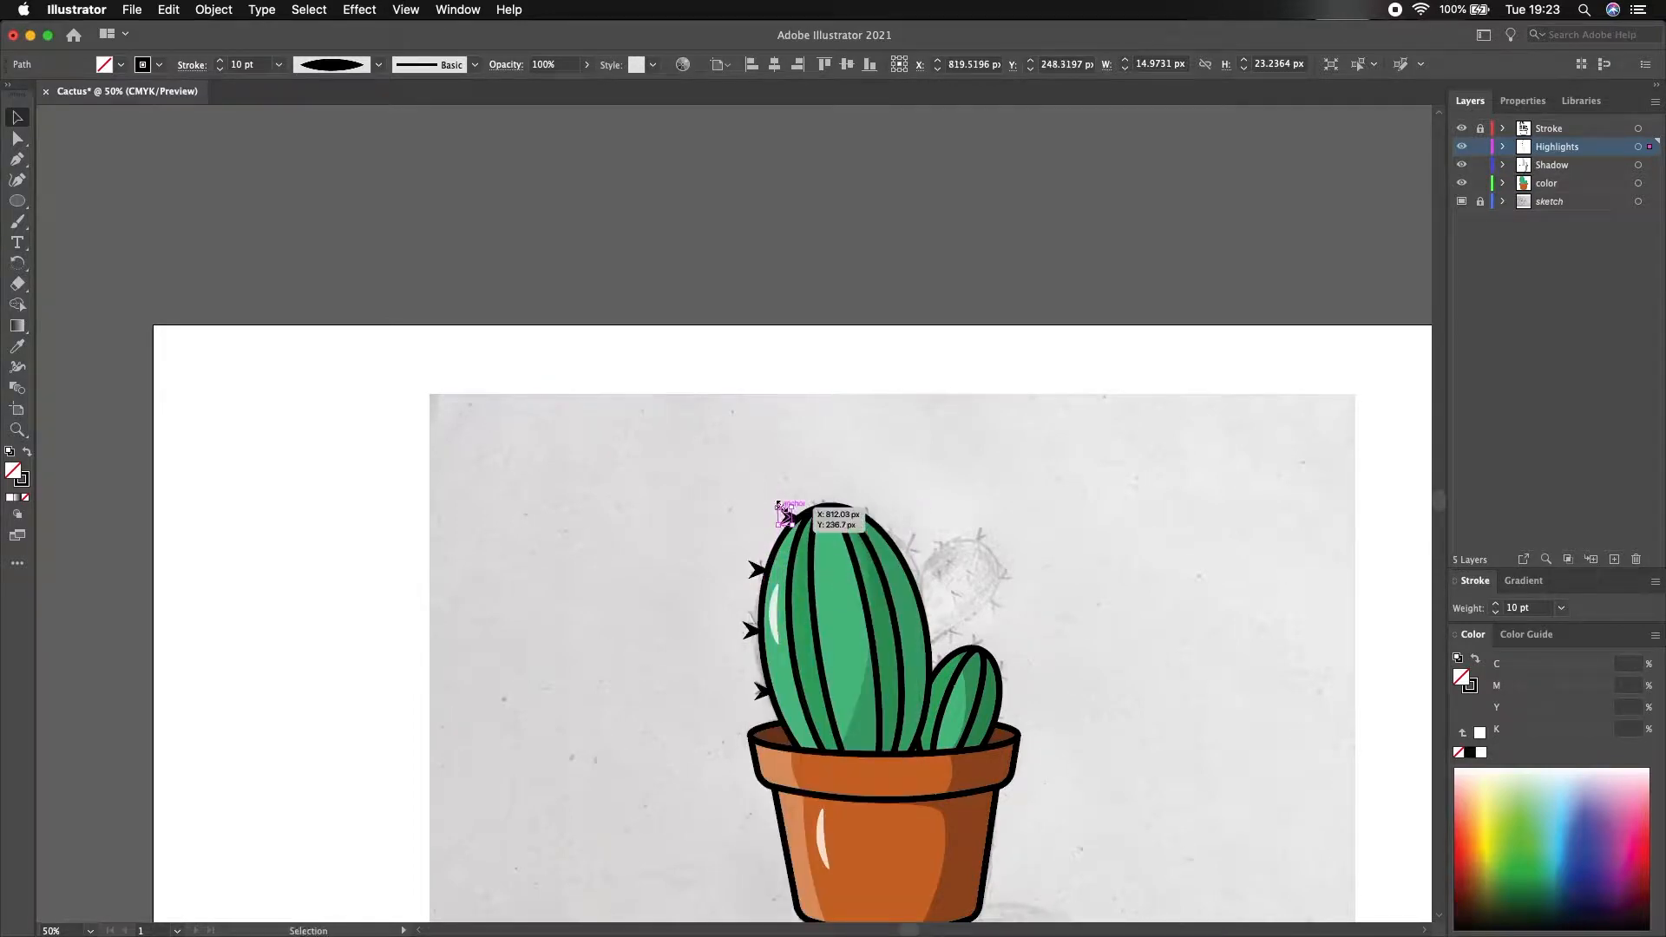
right_click(771, 516)
mouse_move(847, 795)
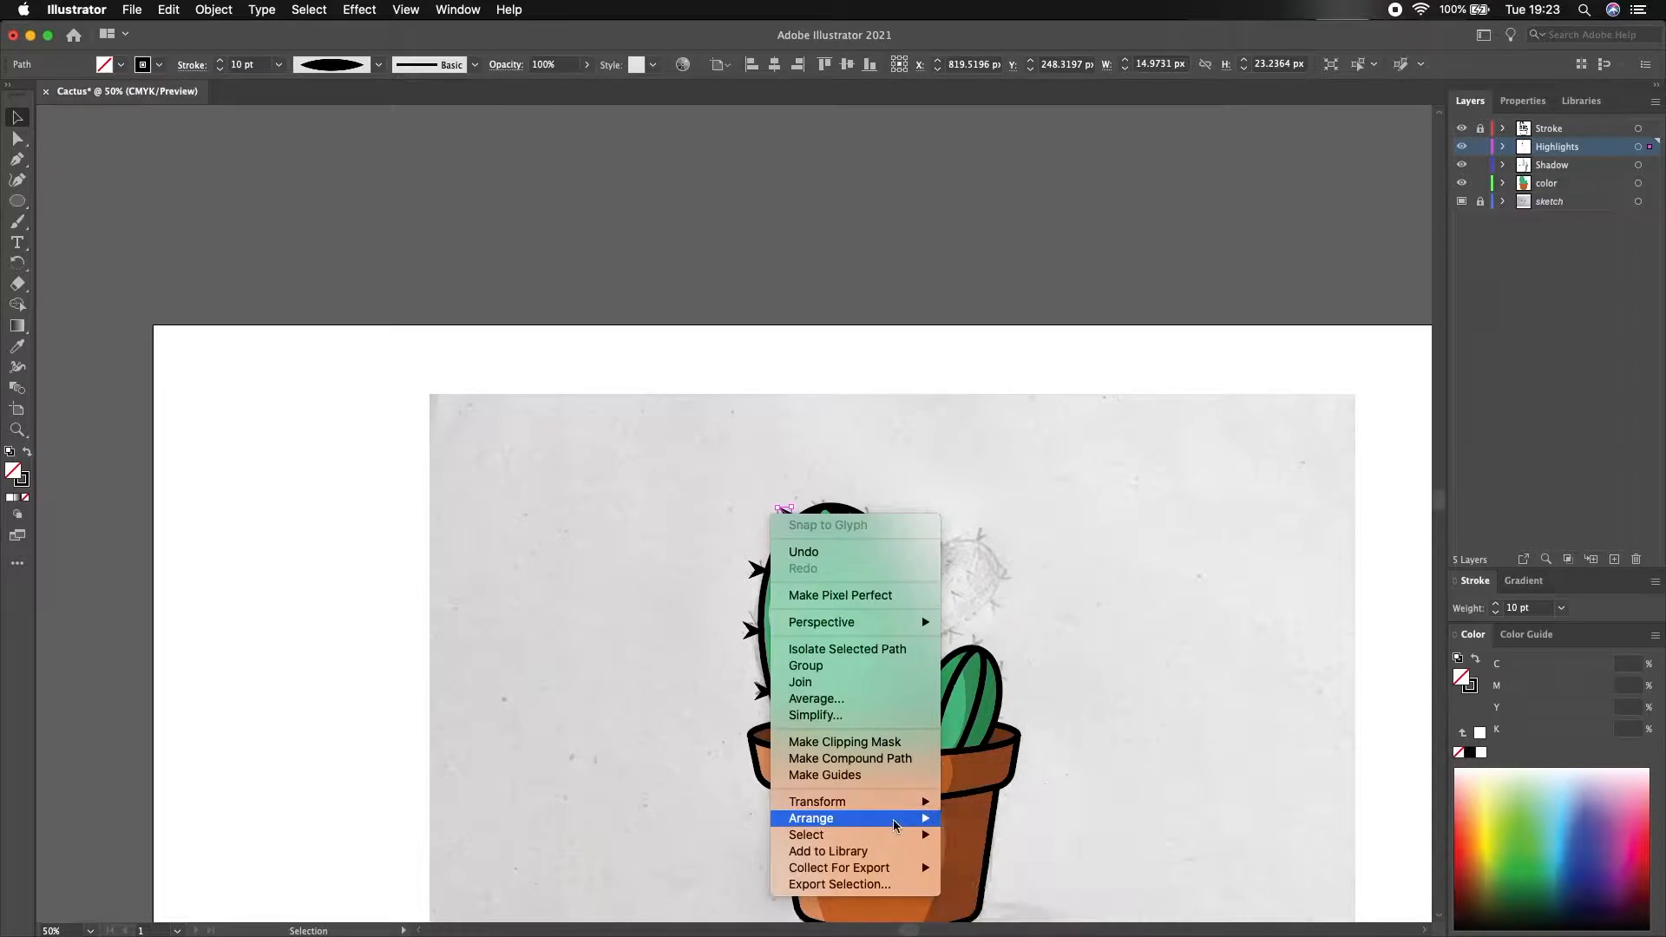
click(998, 815)
drag(865, 384, 1218, 230)
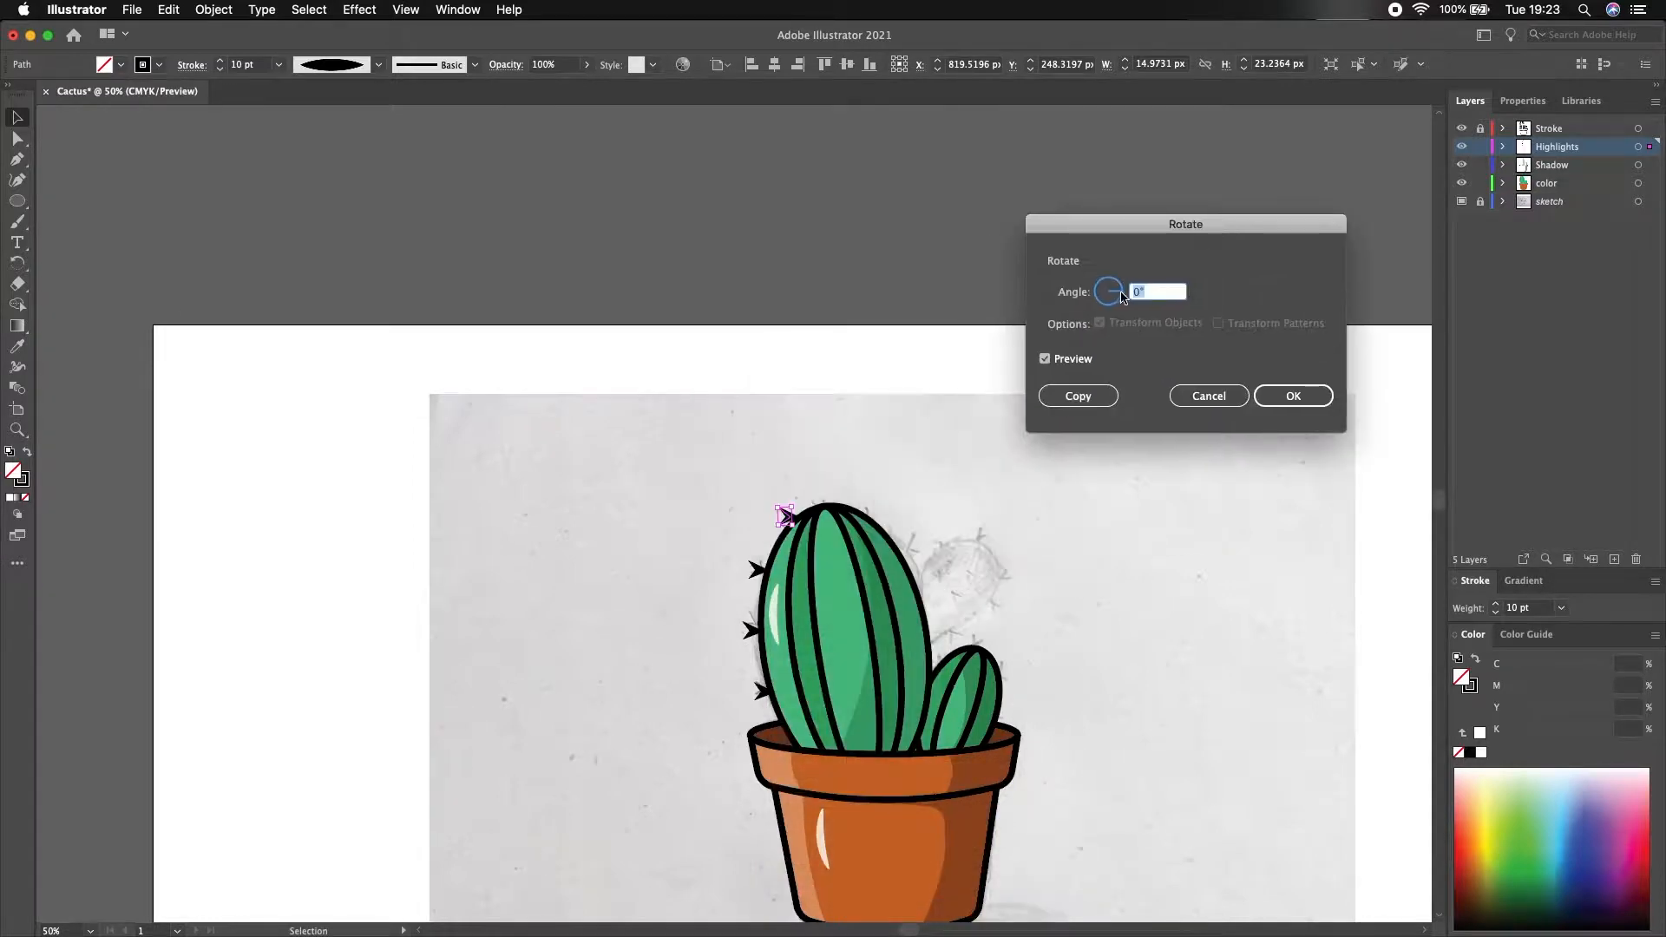
key(Return)
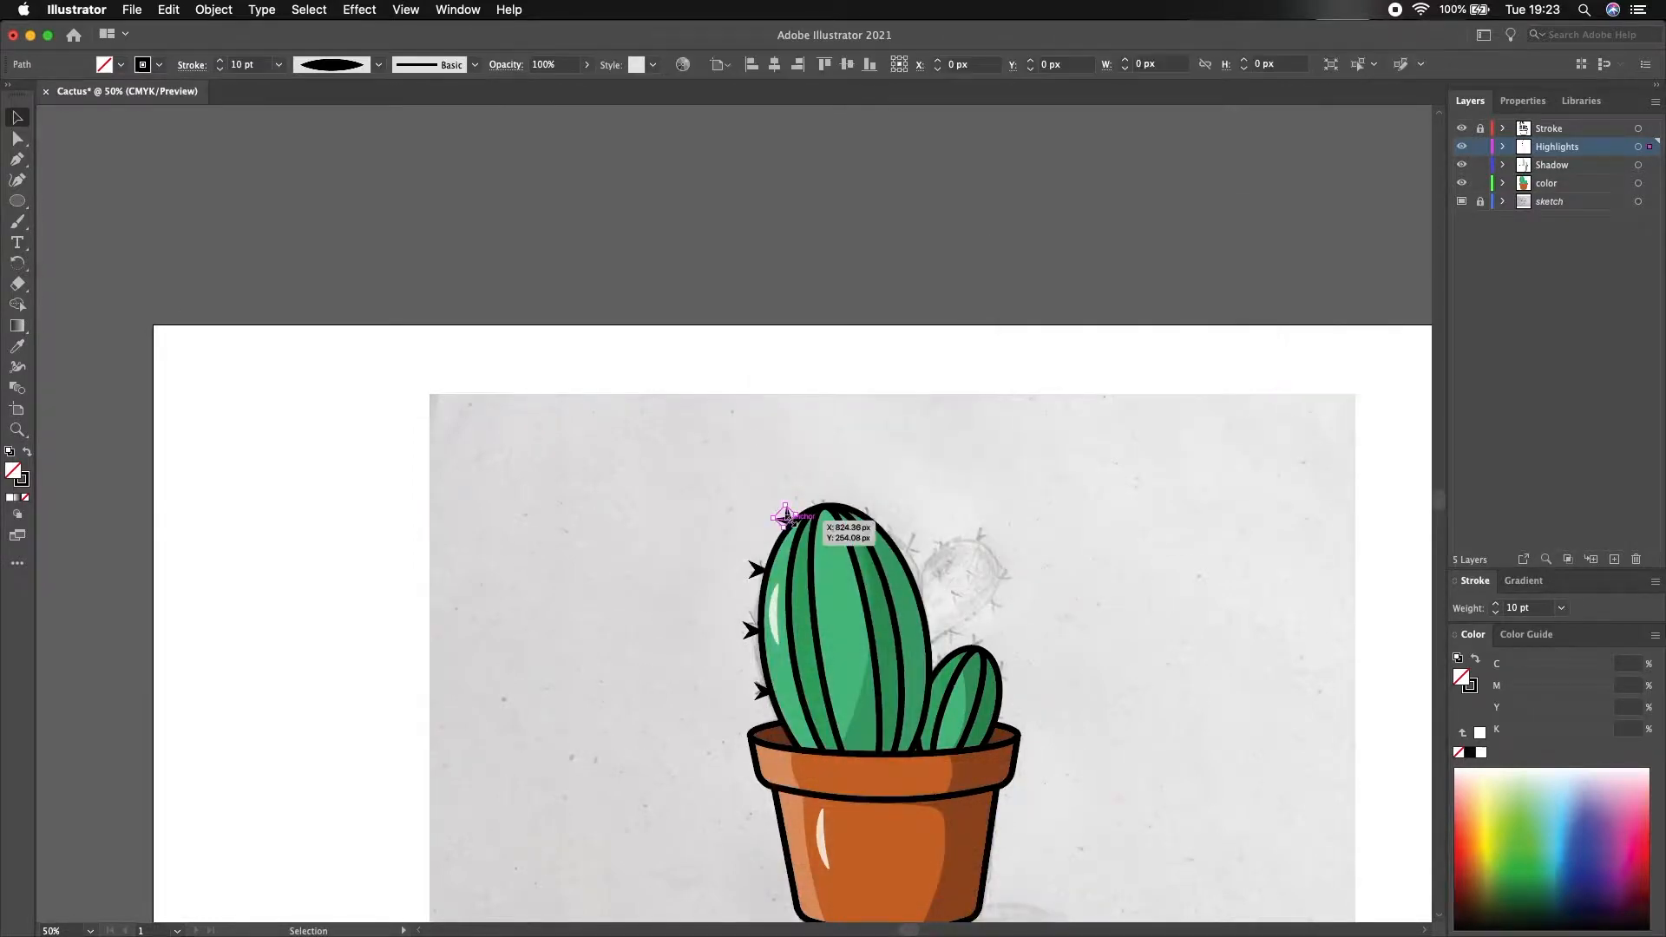
- Duplicate the upper left spine to just right of the large cactus's peak and rotate the copy 293°
drag(784, 515, 848, 492)
right_click(848, 493)
mouse_move(897, 781)
click(1094, 820)
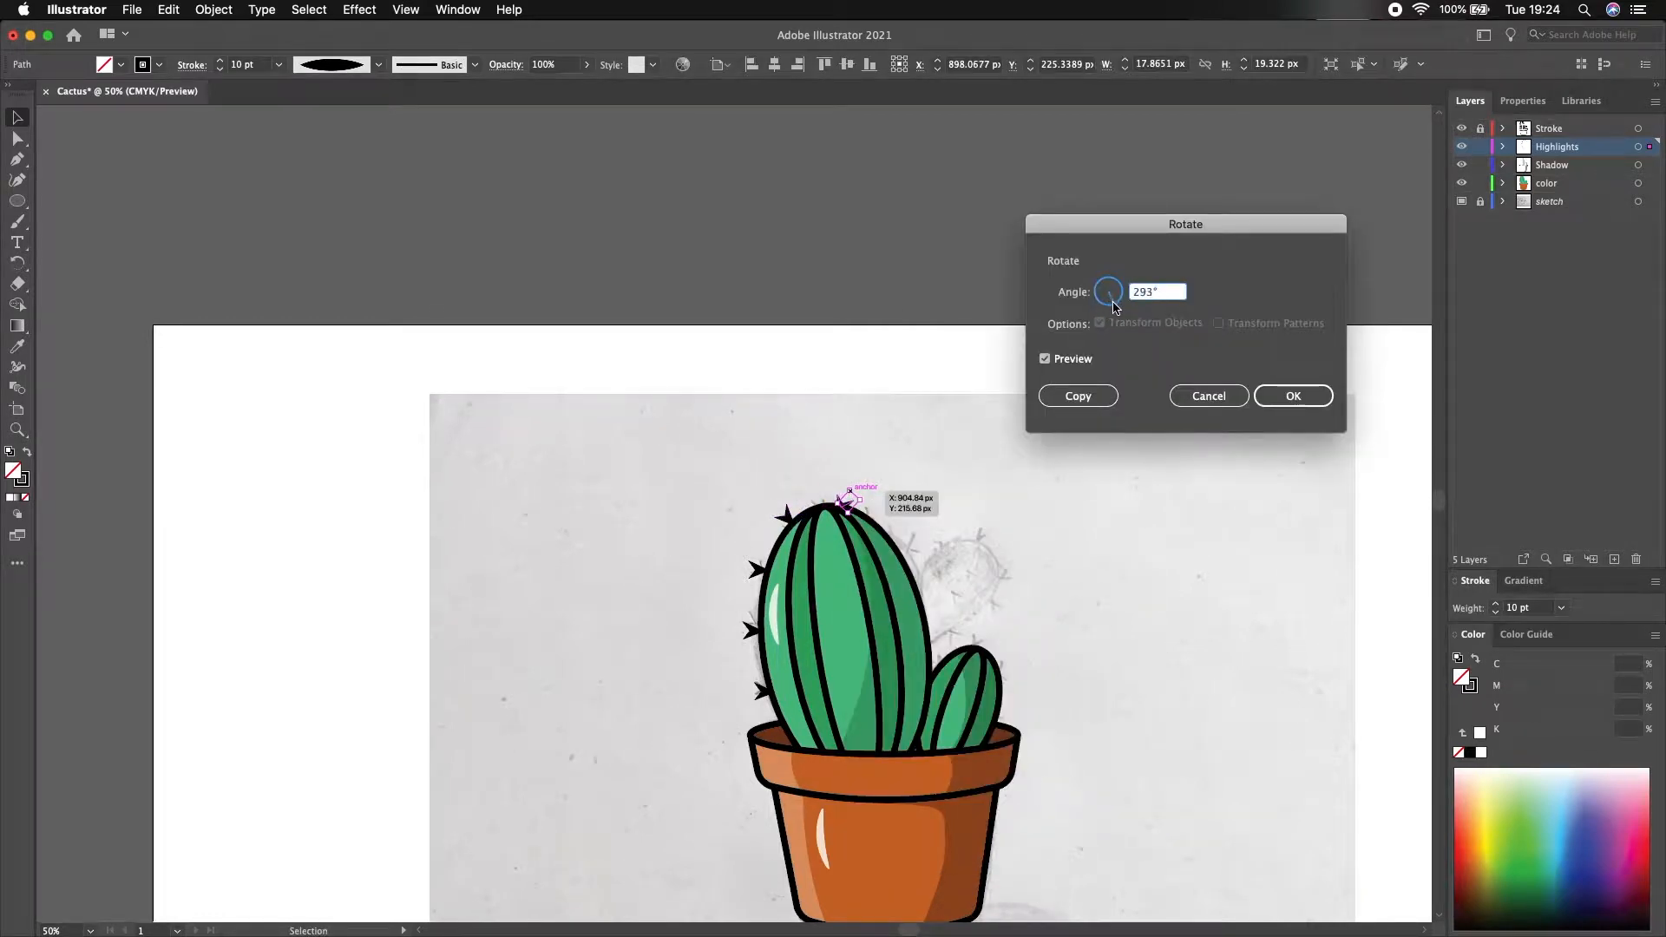
click(1292, 395)
click(1294, 396)
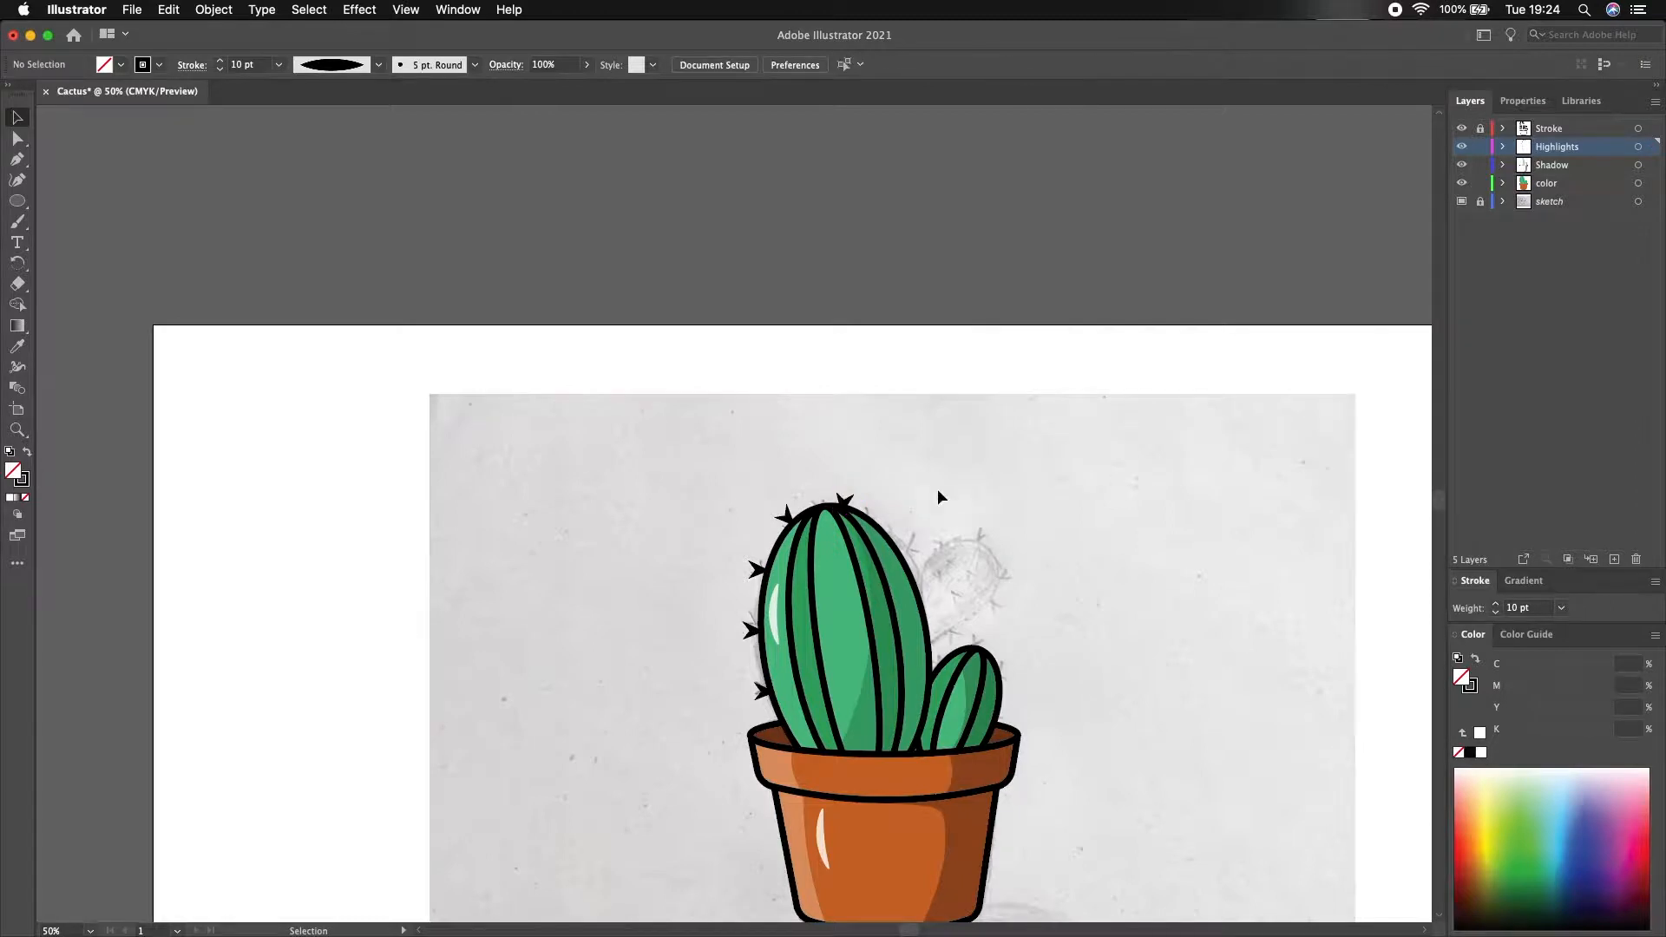
- Duplicate spines along the large cactus's right outline and inner ribs, and onto the small cactus
drag(849, 512, 926, 632)
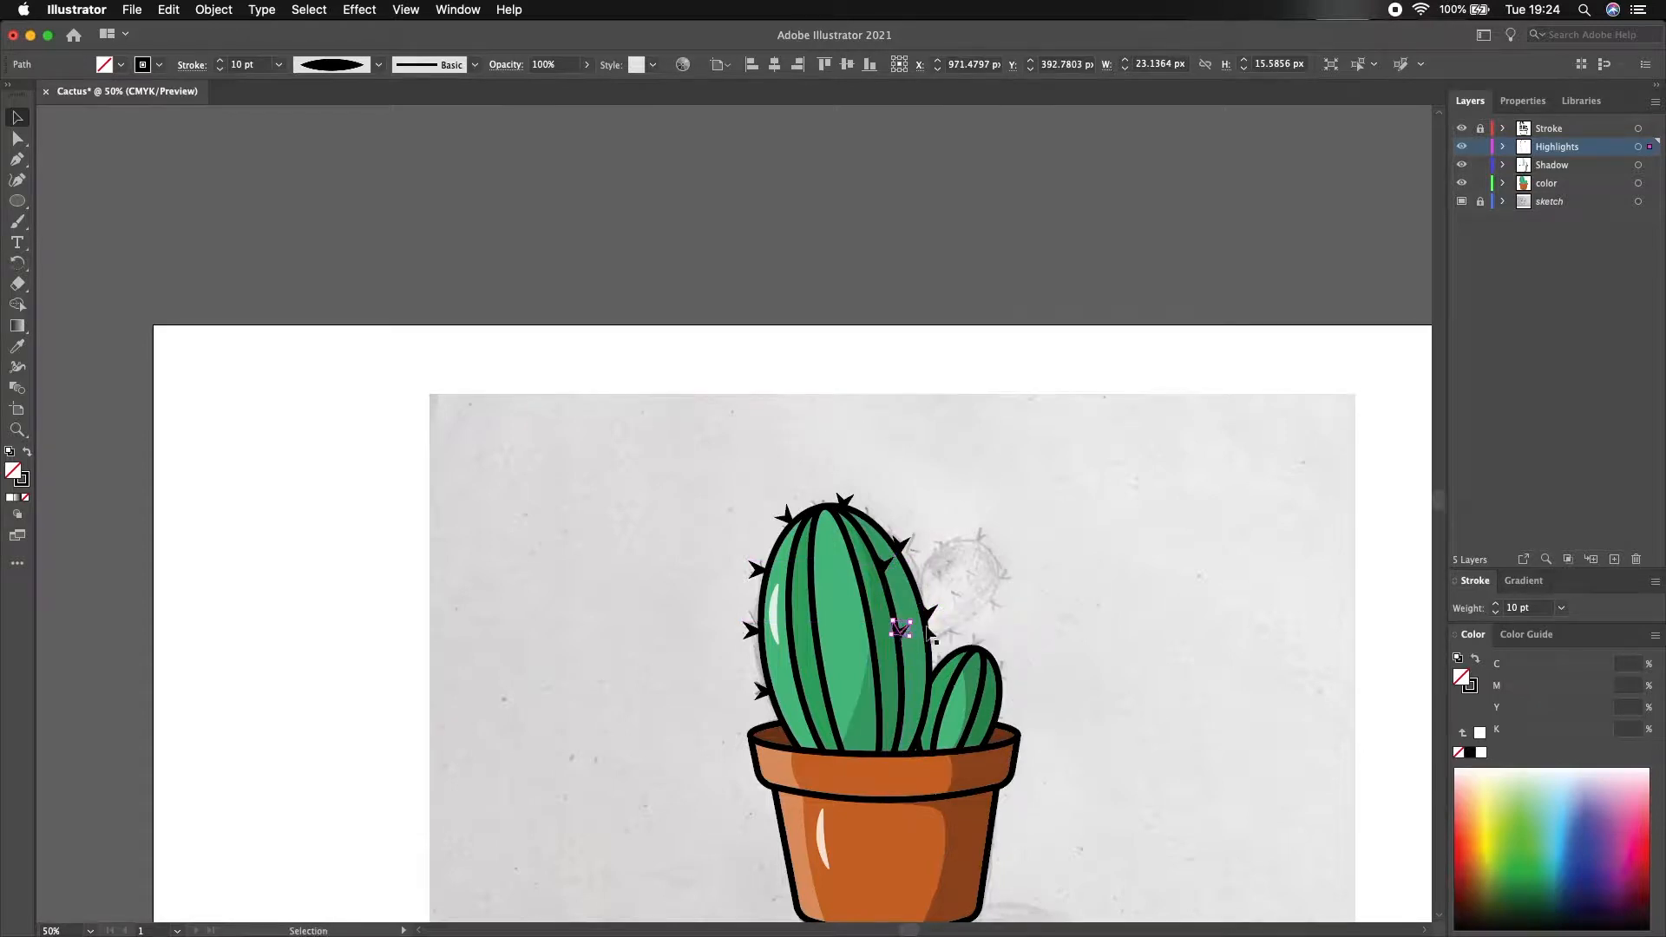
drag(909, 695, 879, 657)
drag(872, 592, 978, 640)
alt+drag(978, 640, 952, 679)
- Rotate the spine on the small cactus's right inner rib by 289°
right_click(901, 546)
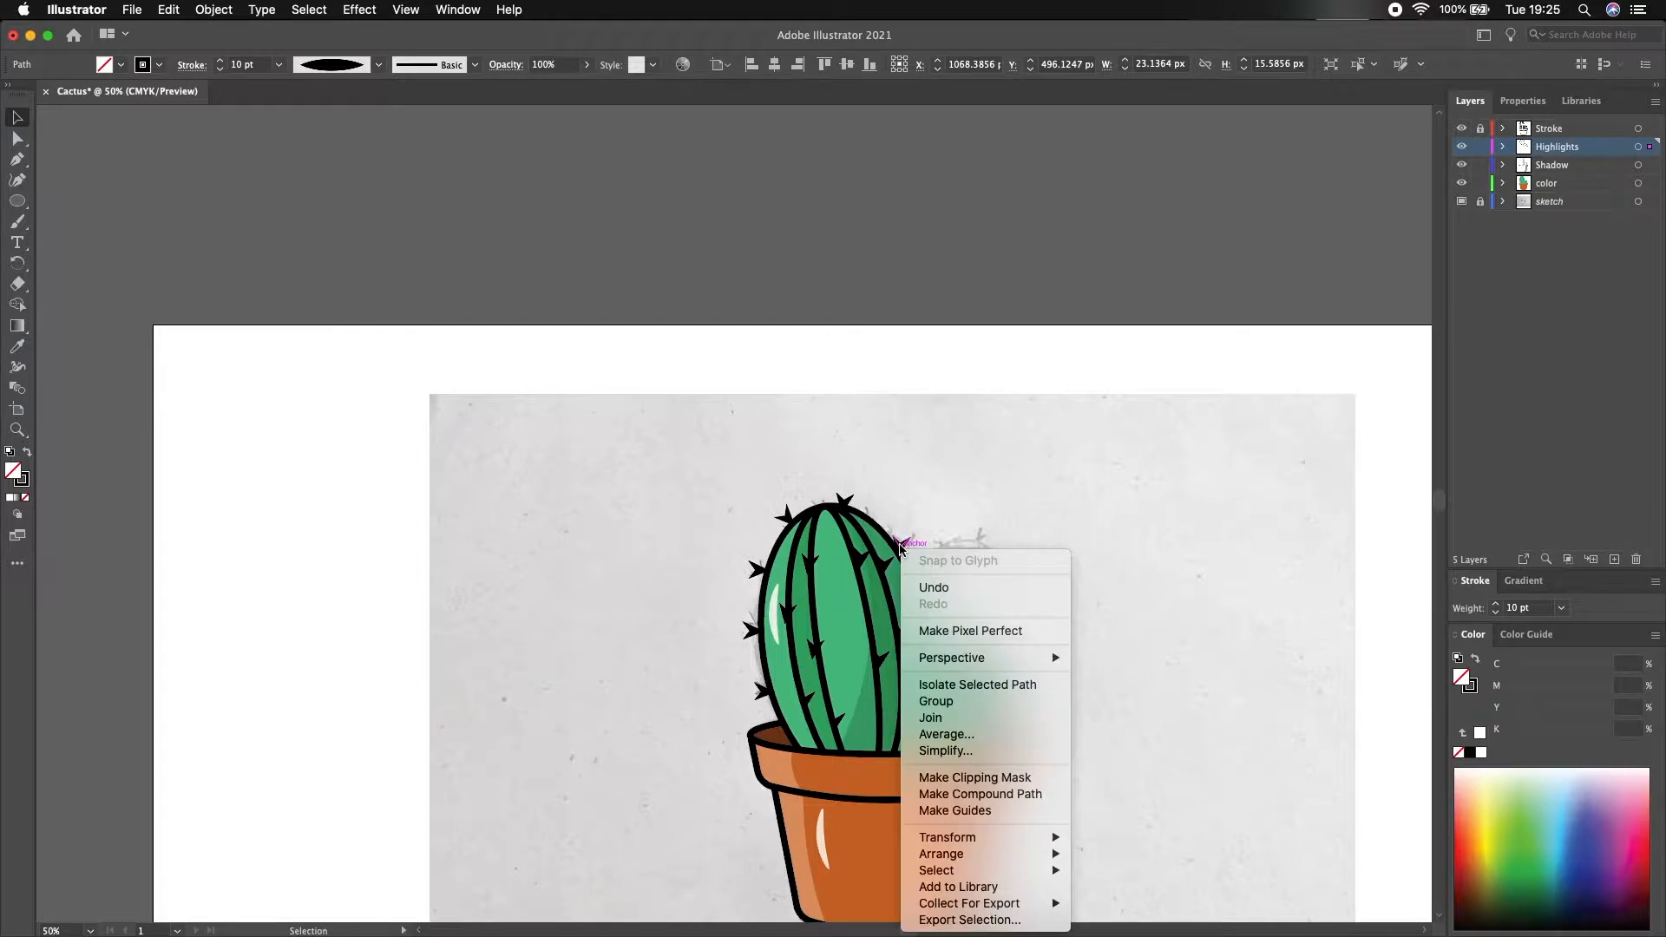
mouse_move(972, 837)
click(1164, 818)
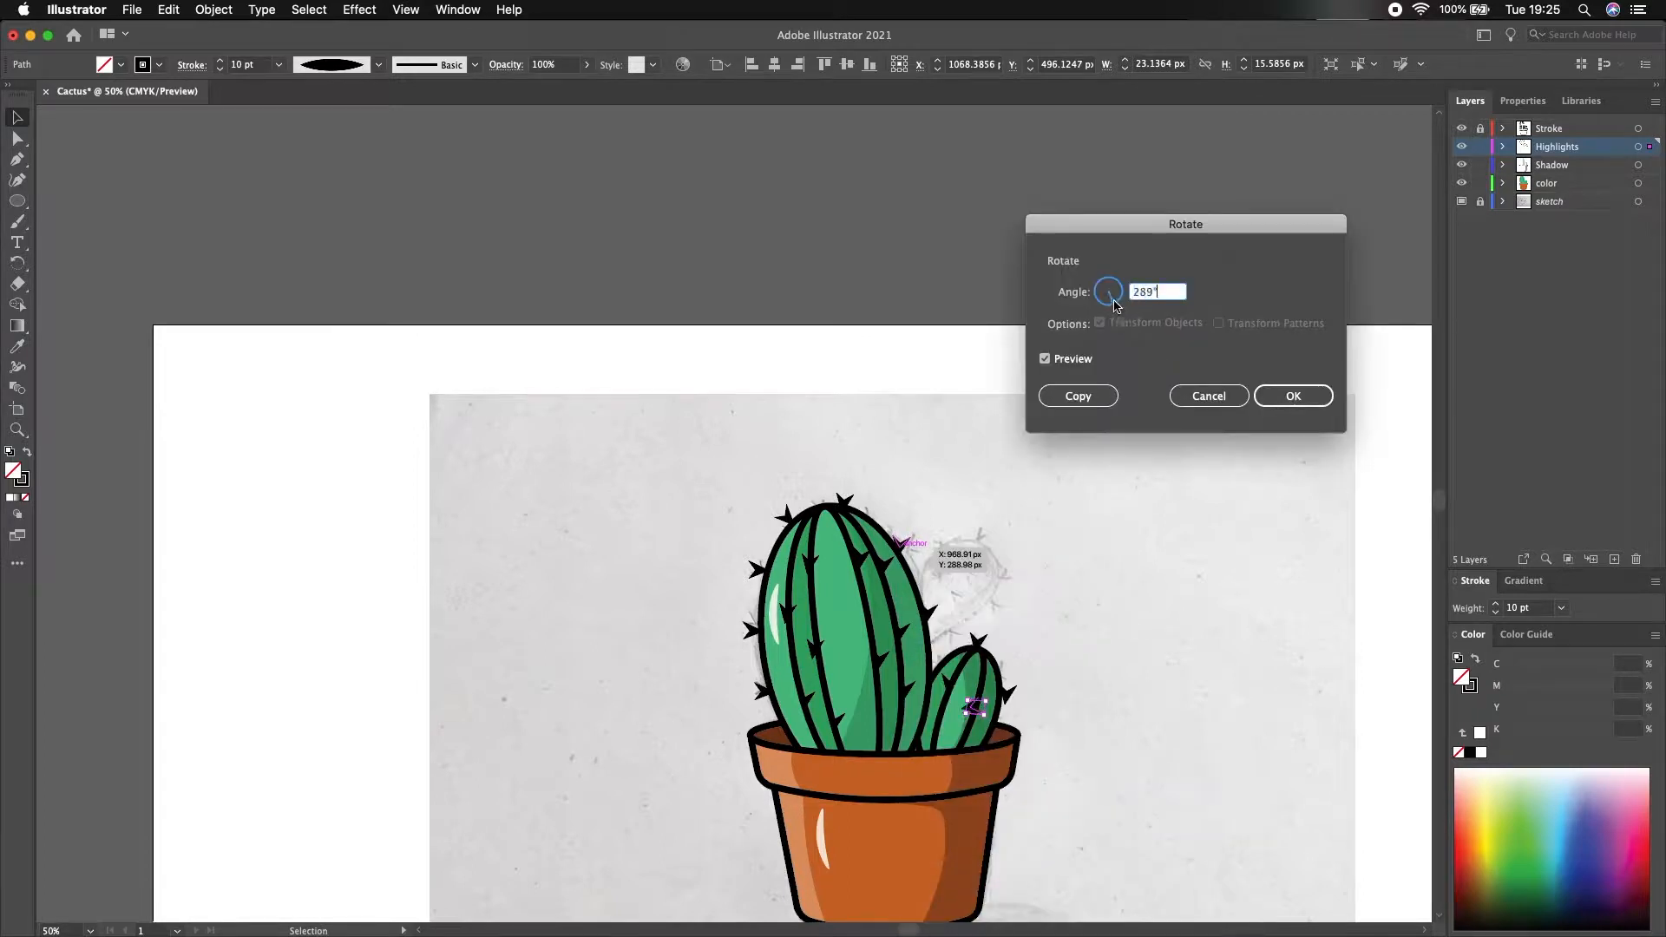
click(1320, 395)
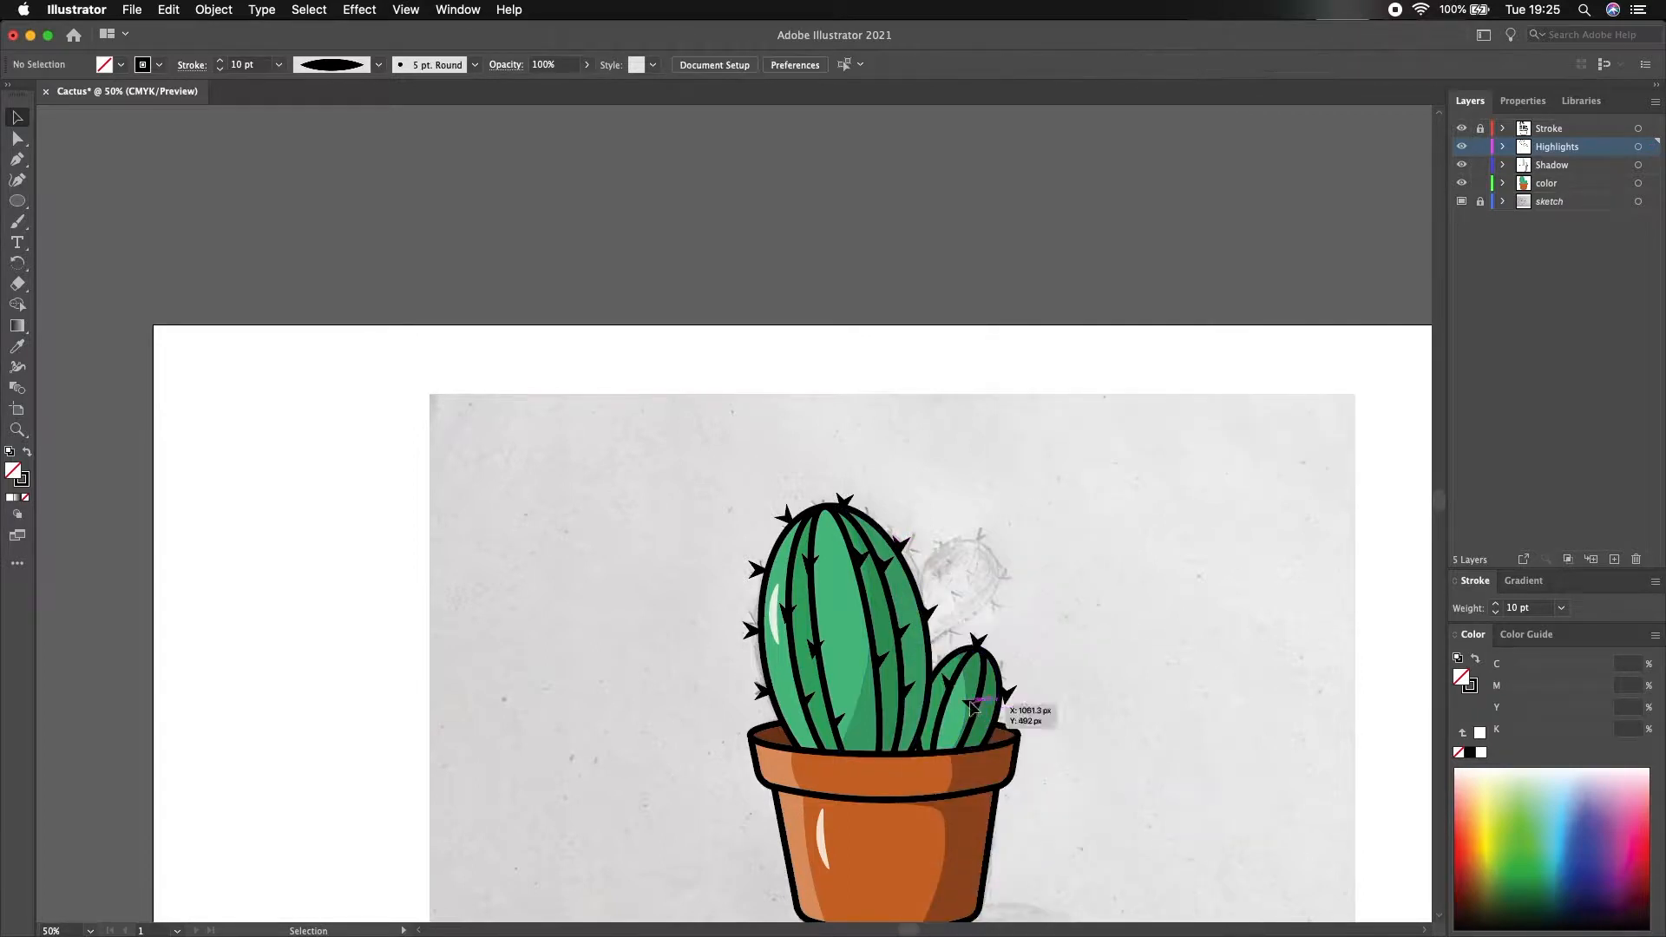
- Nudge the spine on the small cactus's right outline into place and rotate it 262°
click(1062, 718)
drag(1008, 694, 1010, 692)
right_click(1010, 692)
mouse_move(1088, 839)
click(1215, 818)
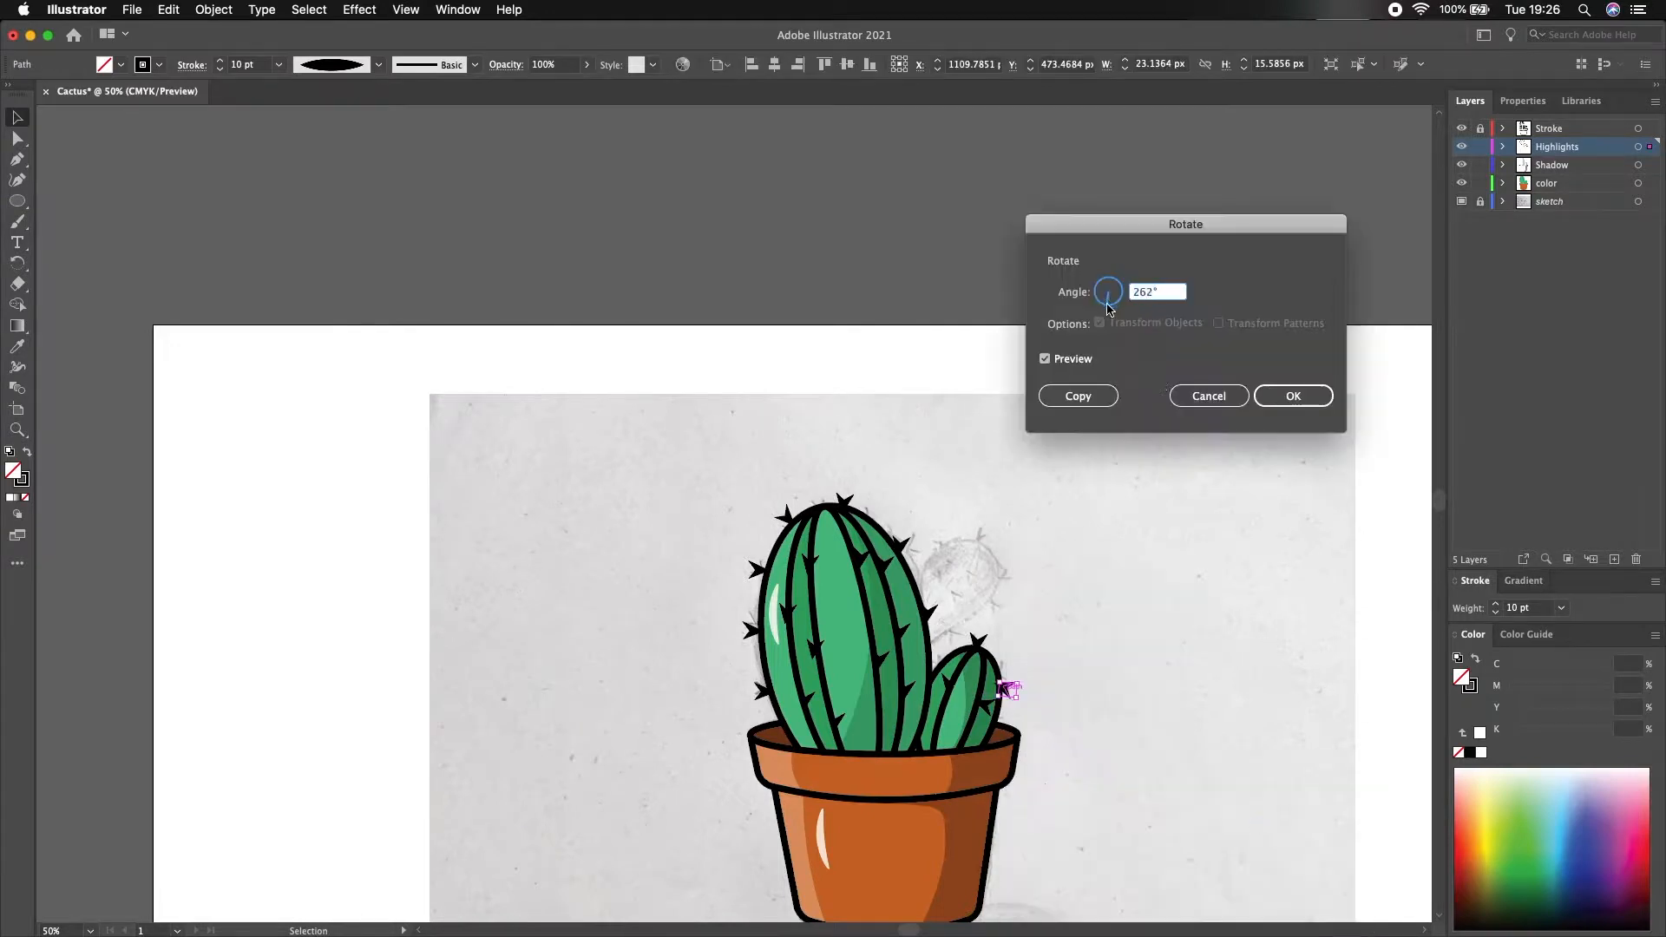
click(1302, 396)
- Nudge the spine on the small cactus's left rib into place and rotate it 281°
click(1236, 520)
drag(948, 683, 947, 682)
right_click(946, 681)
mouse_move(1055, 839)
click(1160, 817)
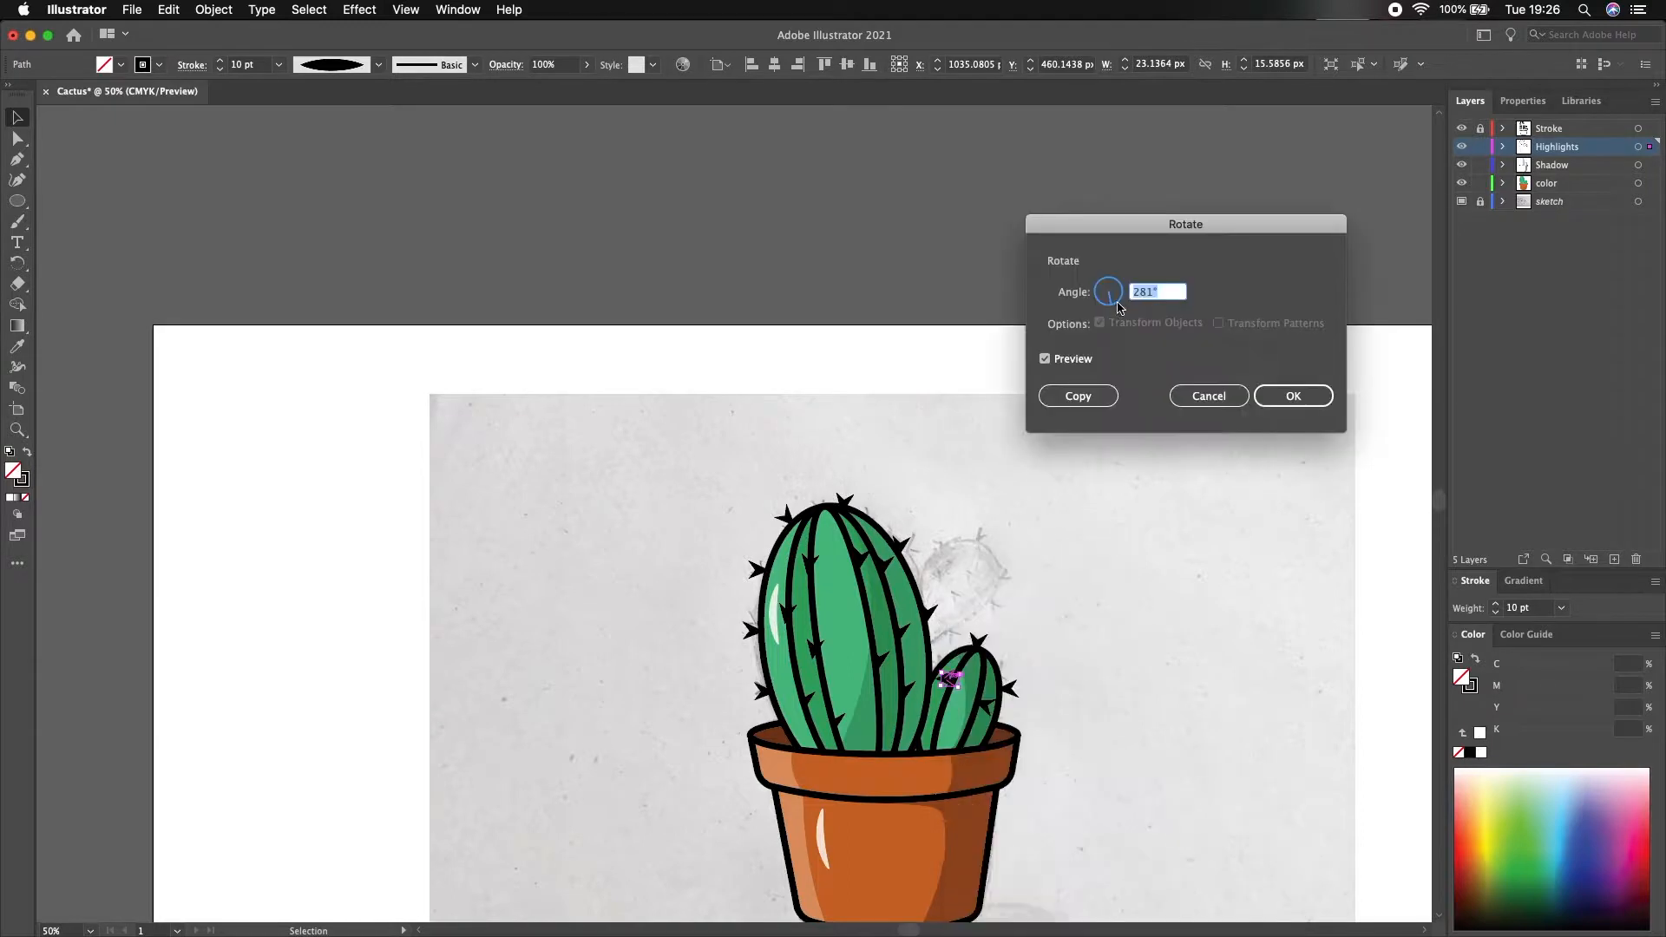
click(1307, 396)
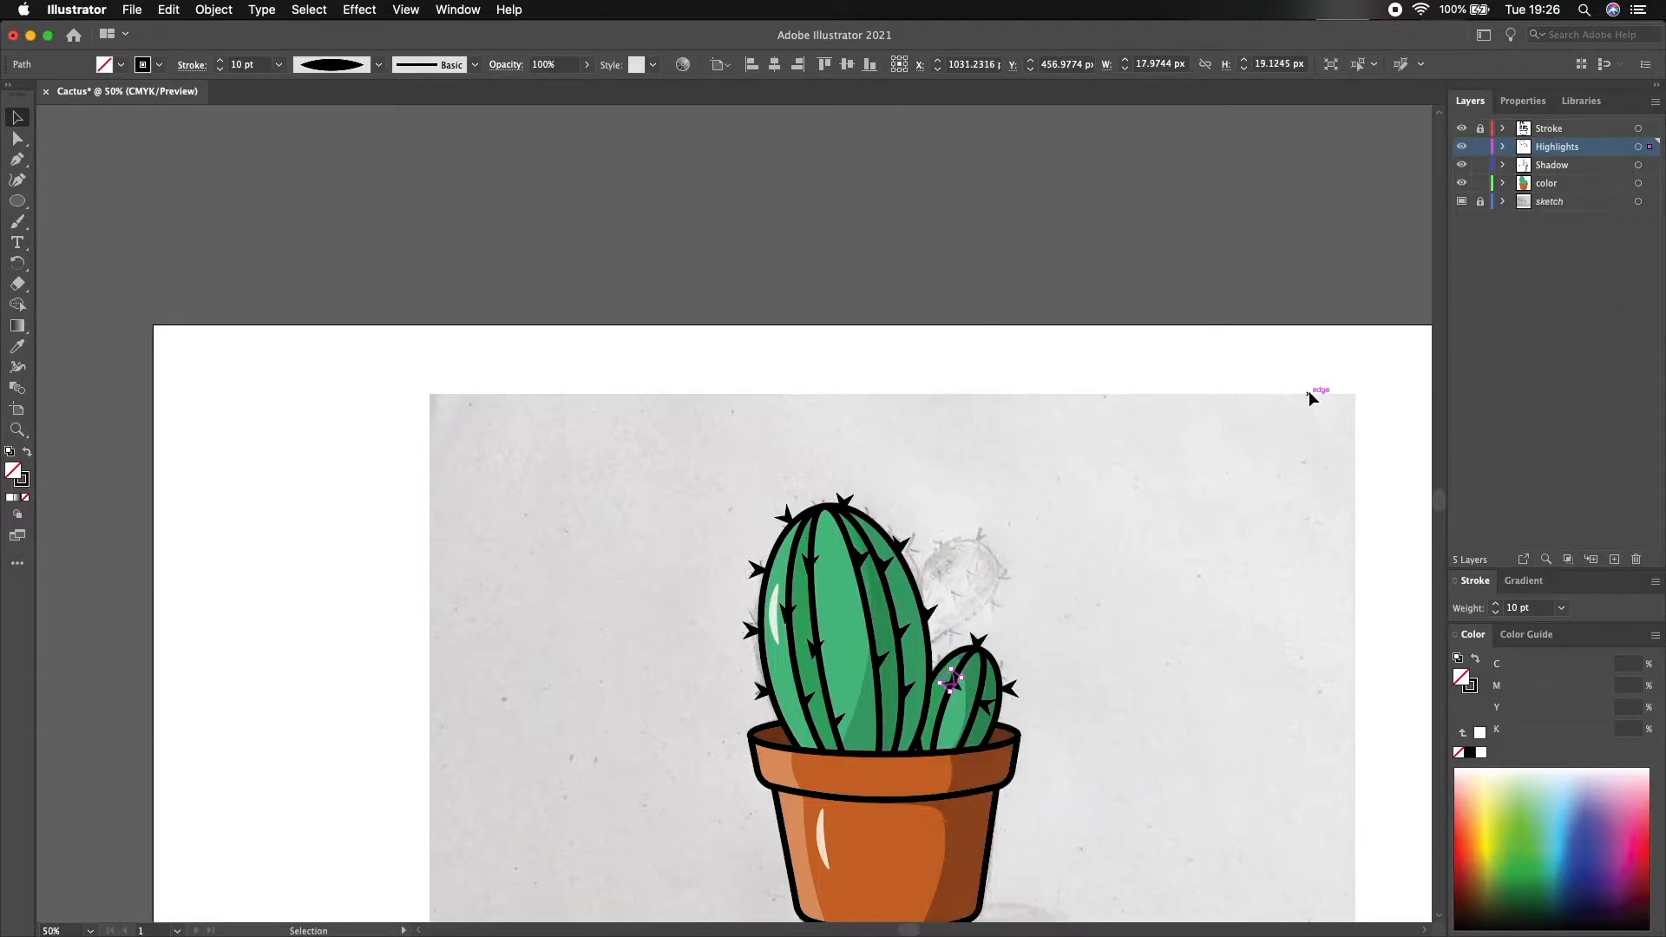
- Rotate the lower spine on the large cactus's right outline by 315°
click(1308, 392)
click(932, 613)
right_click(930, 609)
click(1159, 817)
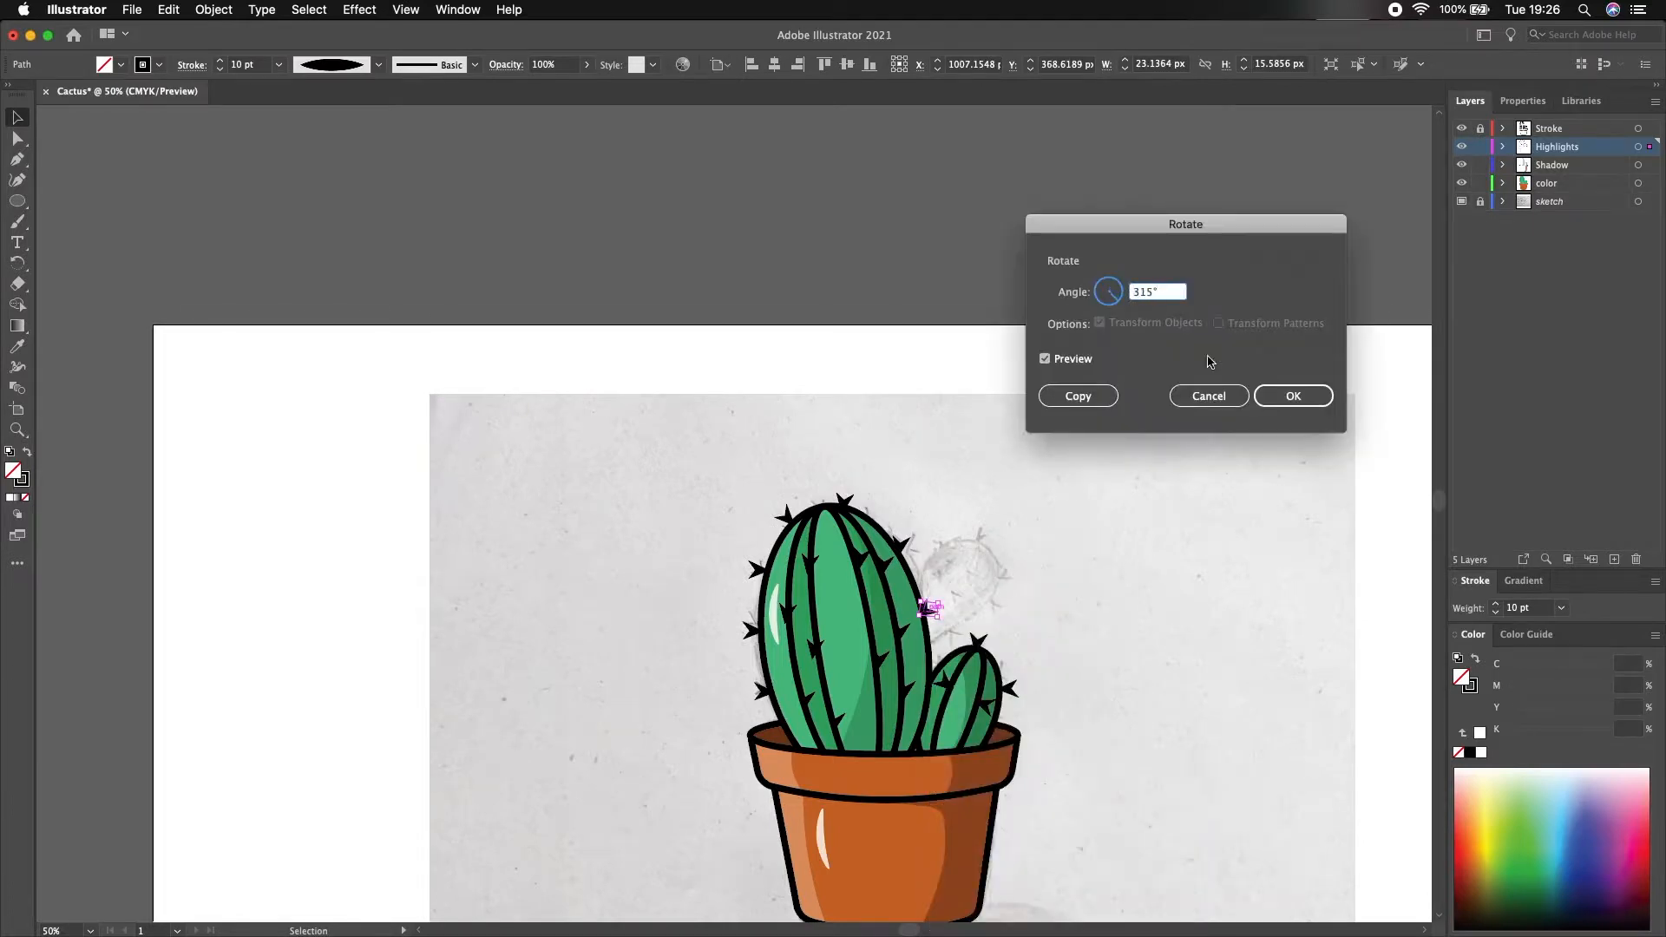
click(1293, 396)
click(1196, 557)
- Rotate the middle spine on the large cactus's second rib from the left so its corner points right
scroll(1196, 557, down, 5)
scroll(1196, 557, right, 3)
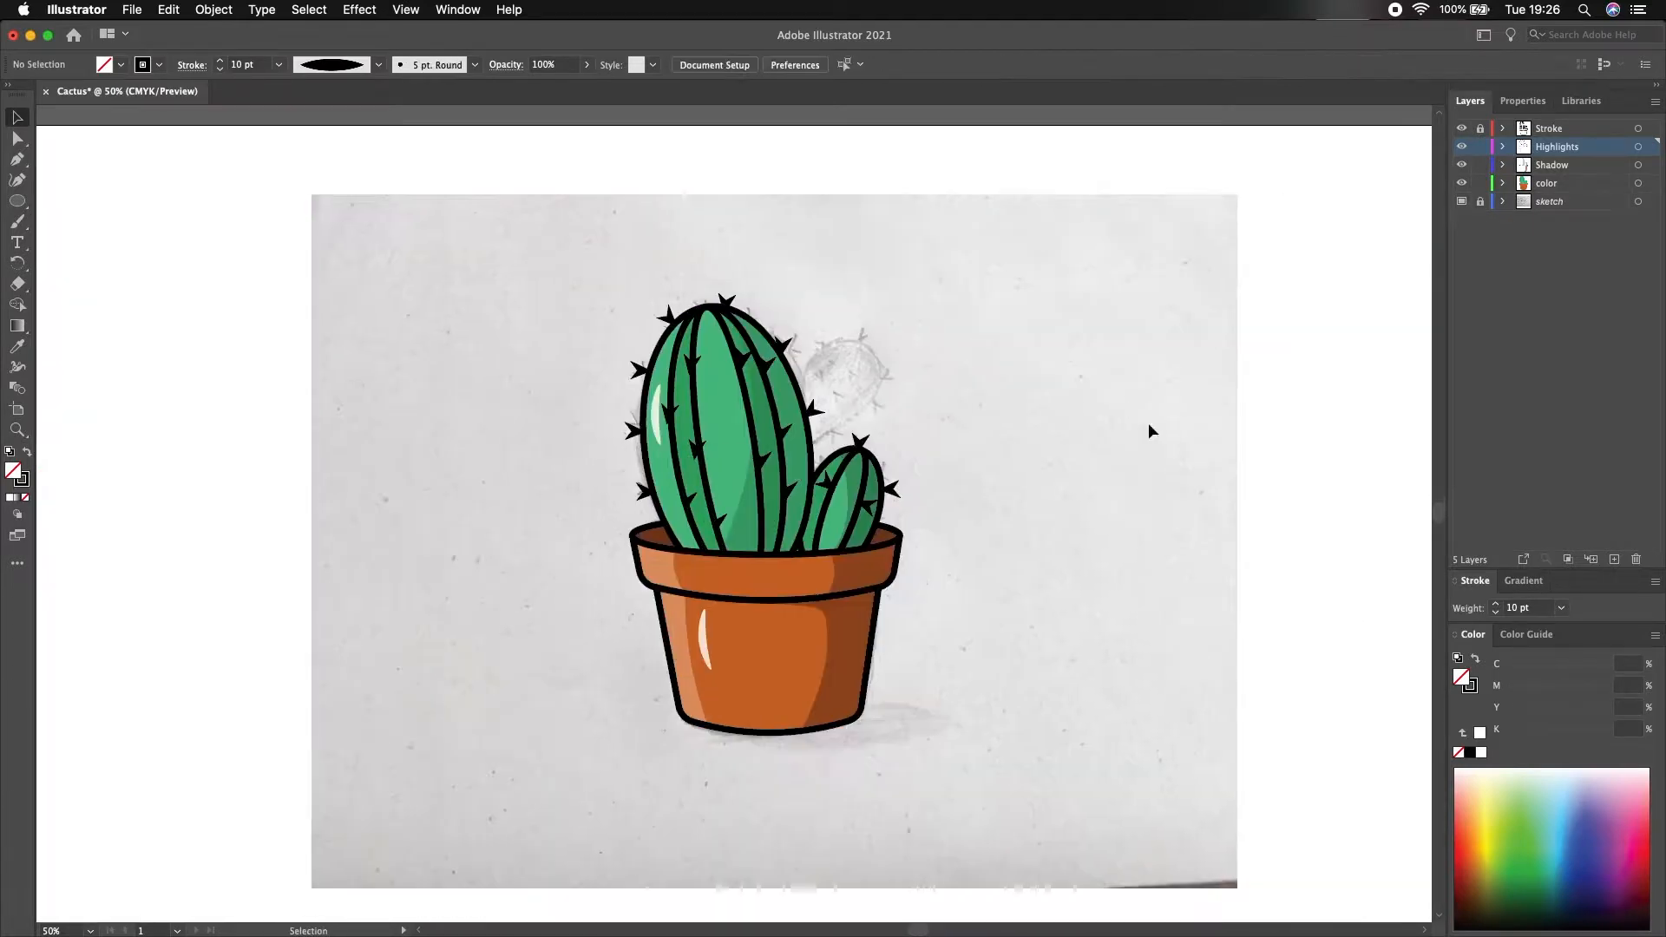
click(697, 450)
right_click(697, 449)
mouse_move(749, 740)
click(920, 786)
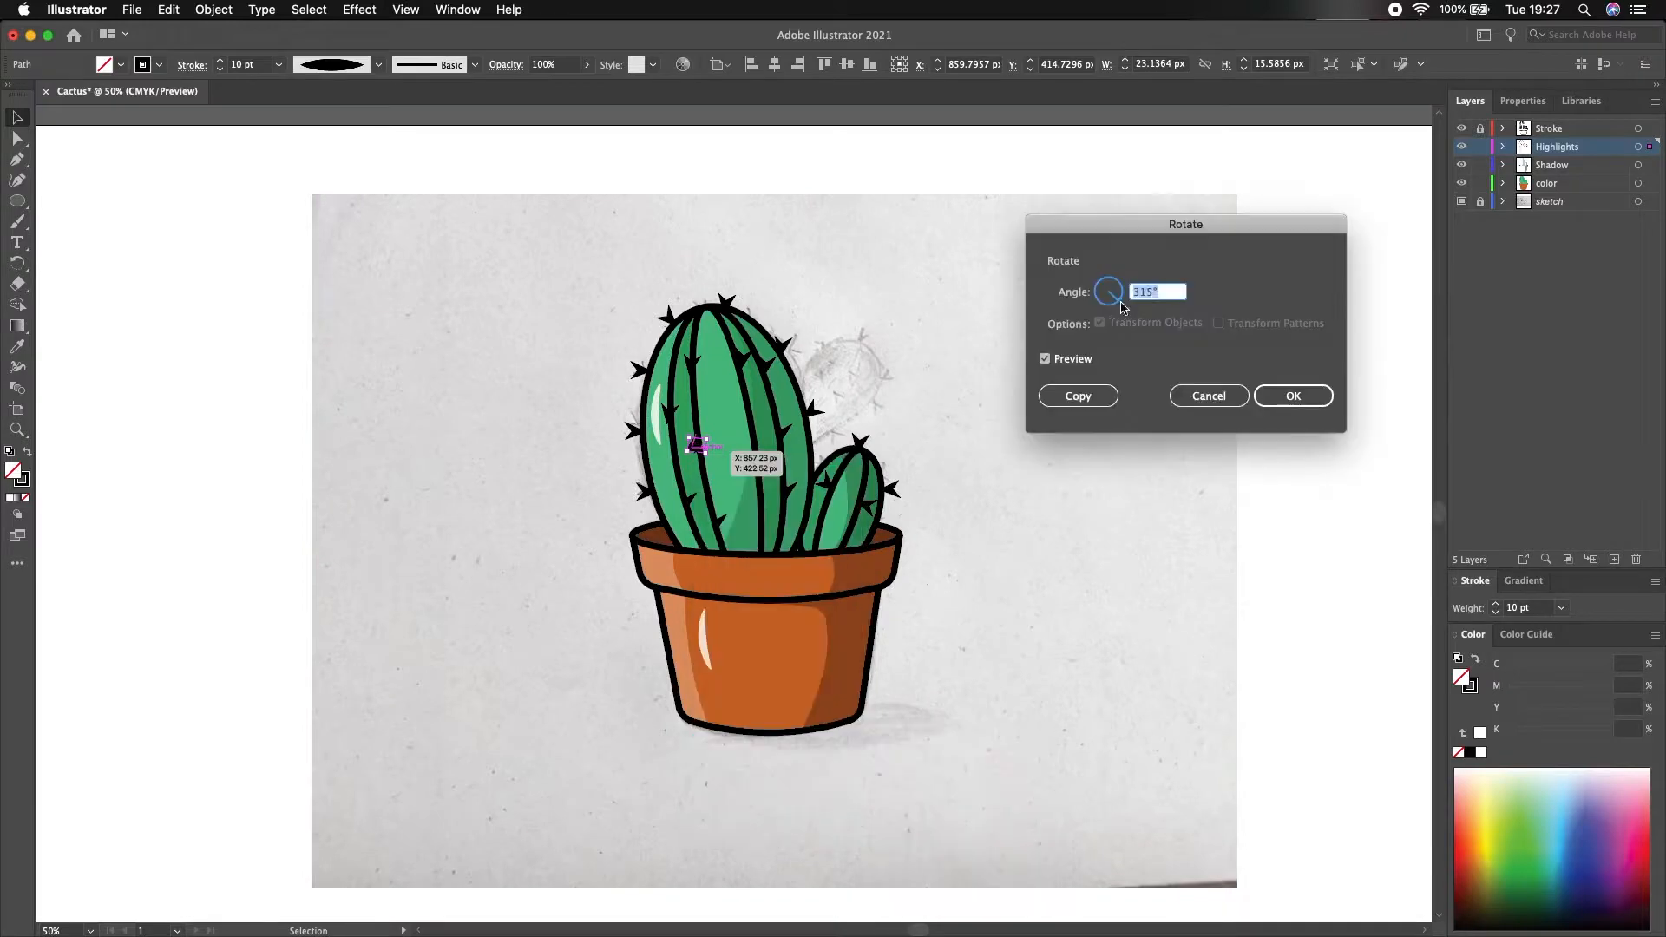
click(1293, 395)
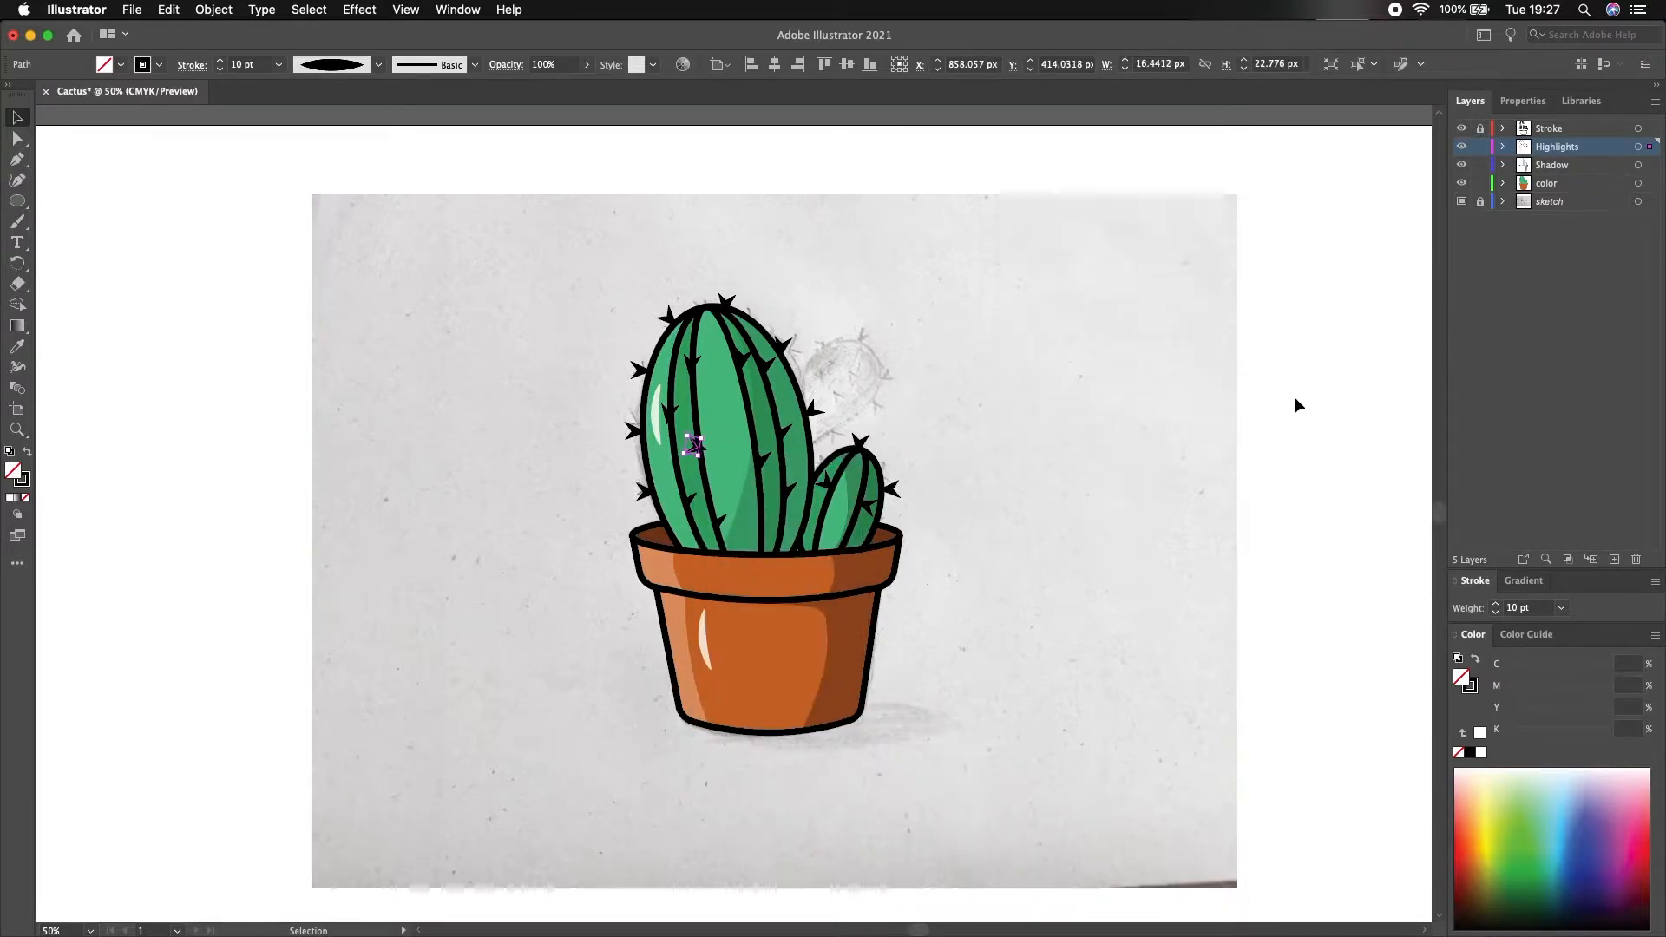
- Rotate the spine on the large cactus's leftmost rib so its corner points right, and shift it slightly left
click(670, 409)
right_click(670, 409)
mouse_move(746, 695)
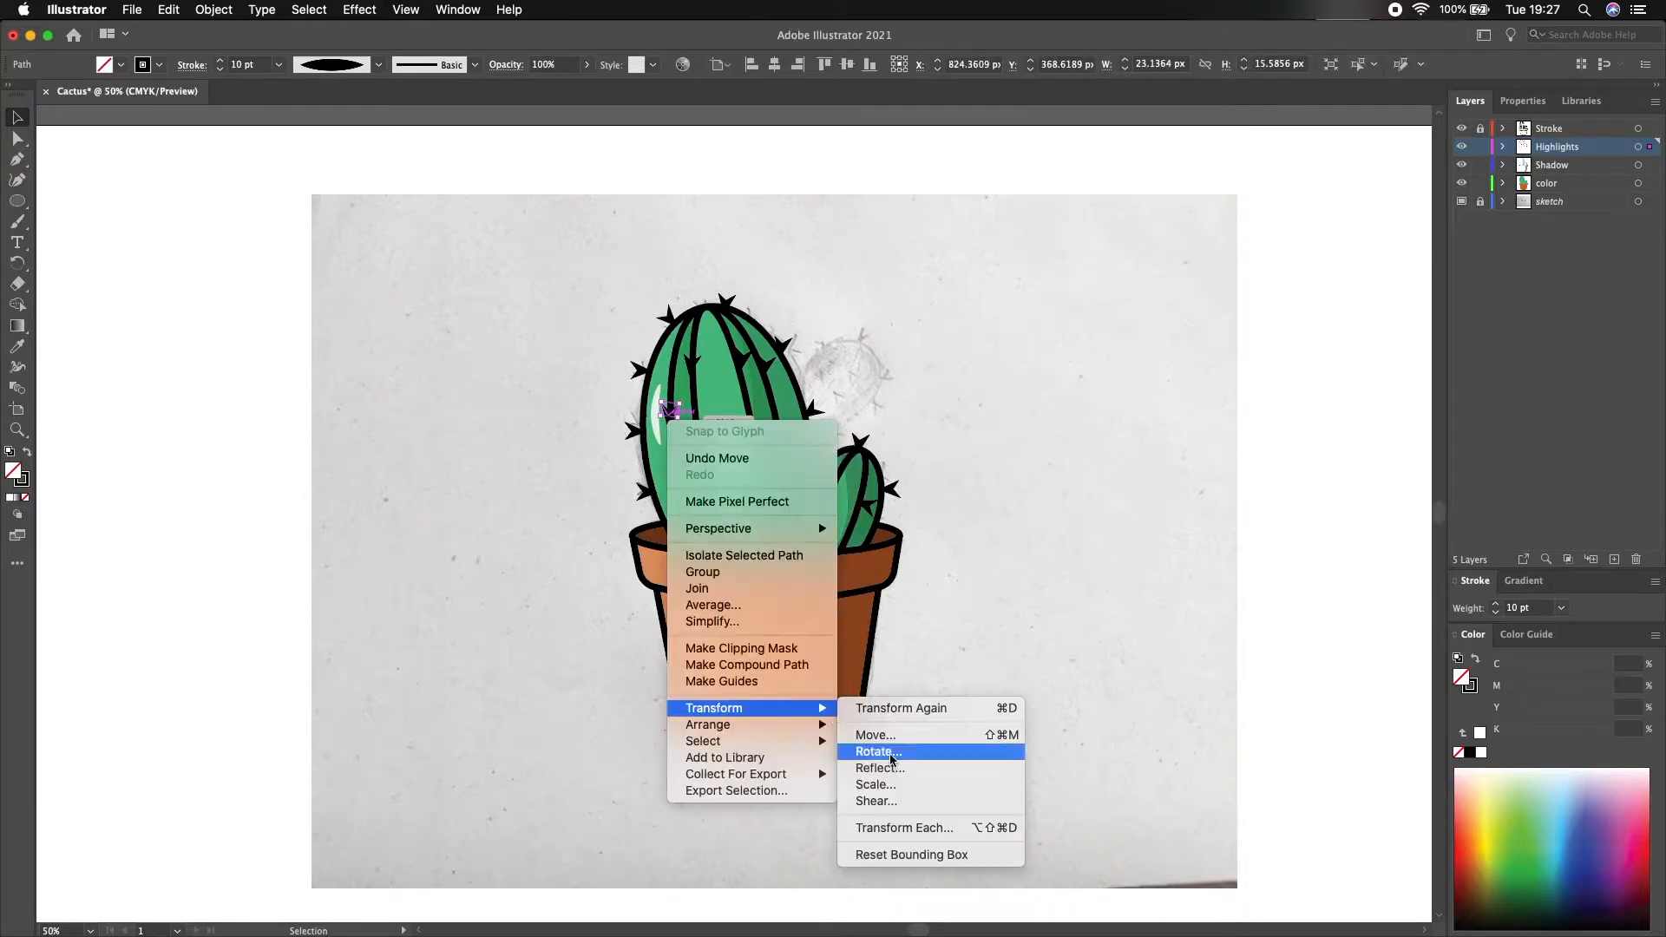
click(907, 751)
click(1292, 401)
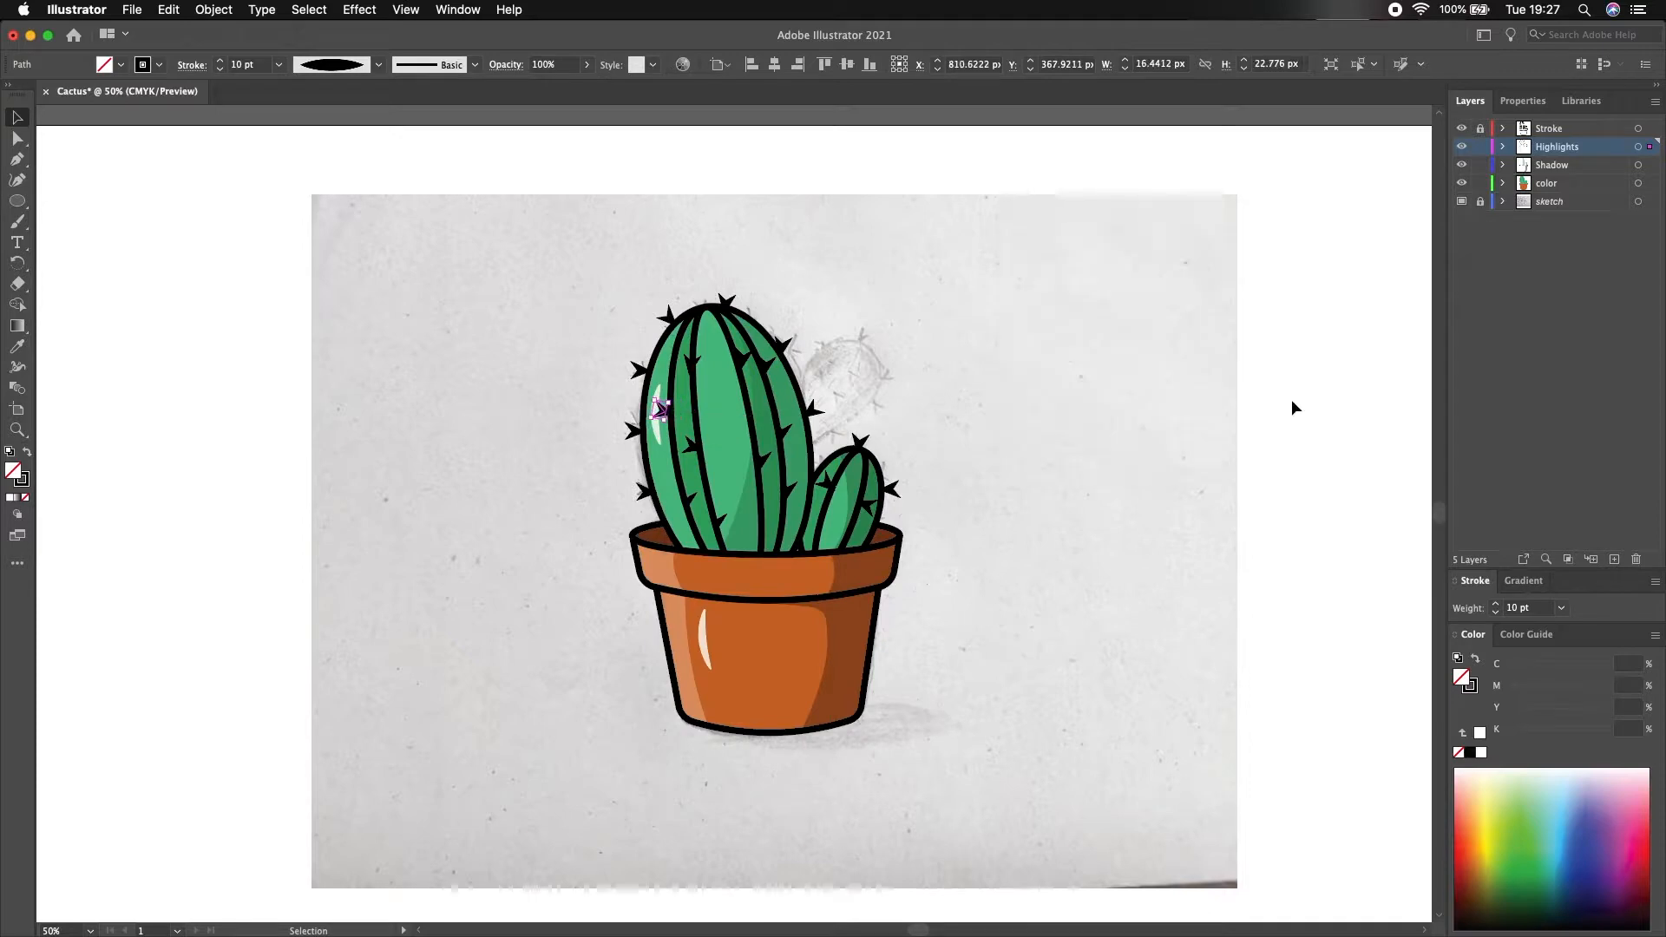
click(1023, 457)
- Hide the sketch layer and create a new layer named BG between the sketch and color layers
click(1461, 201)
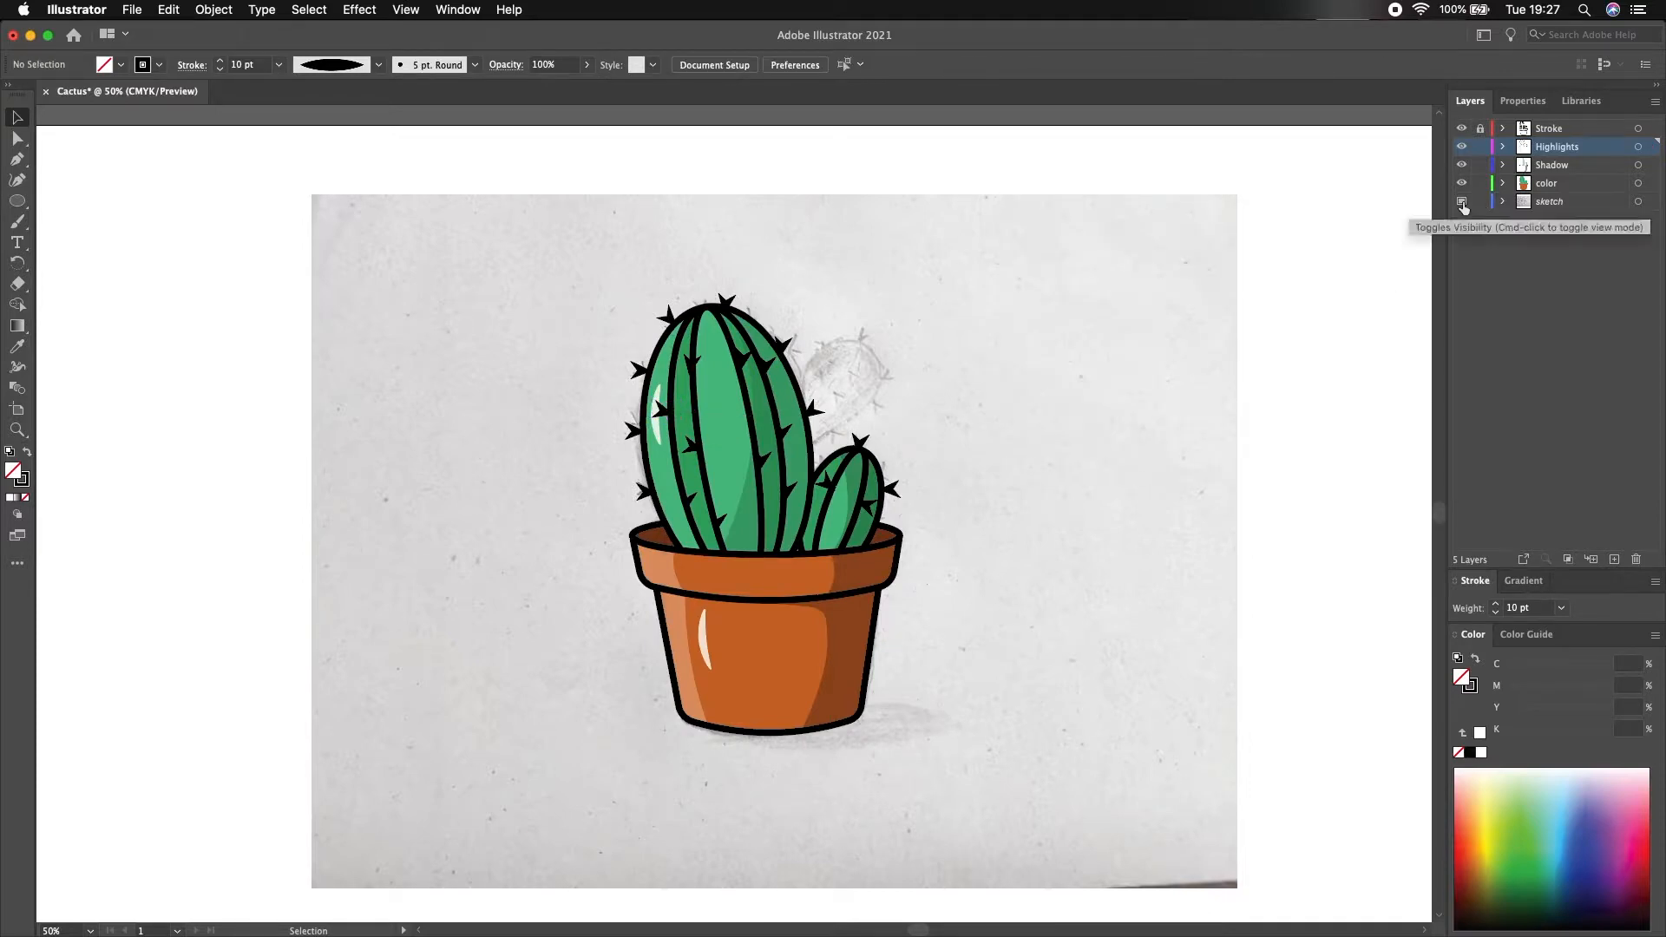
click(1549, 183)
drag(1577, 189, 1584, 216)
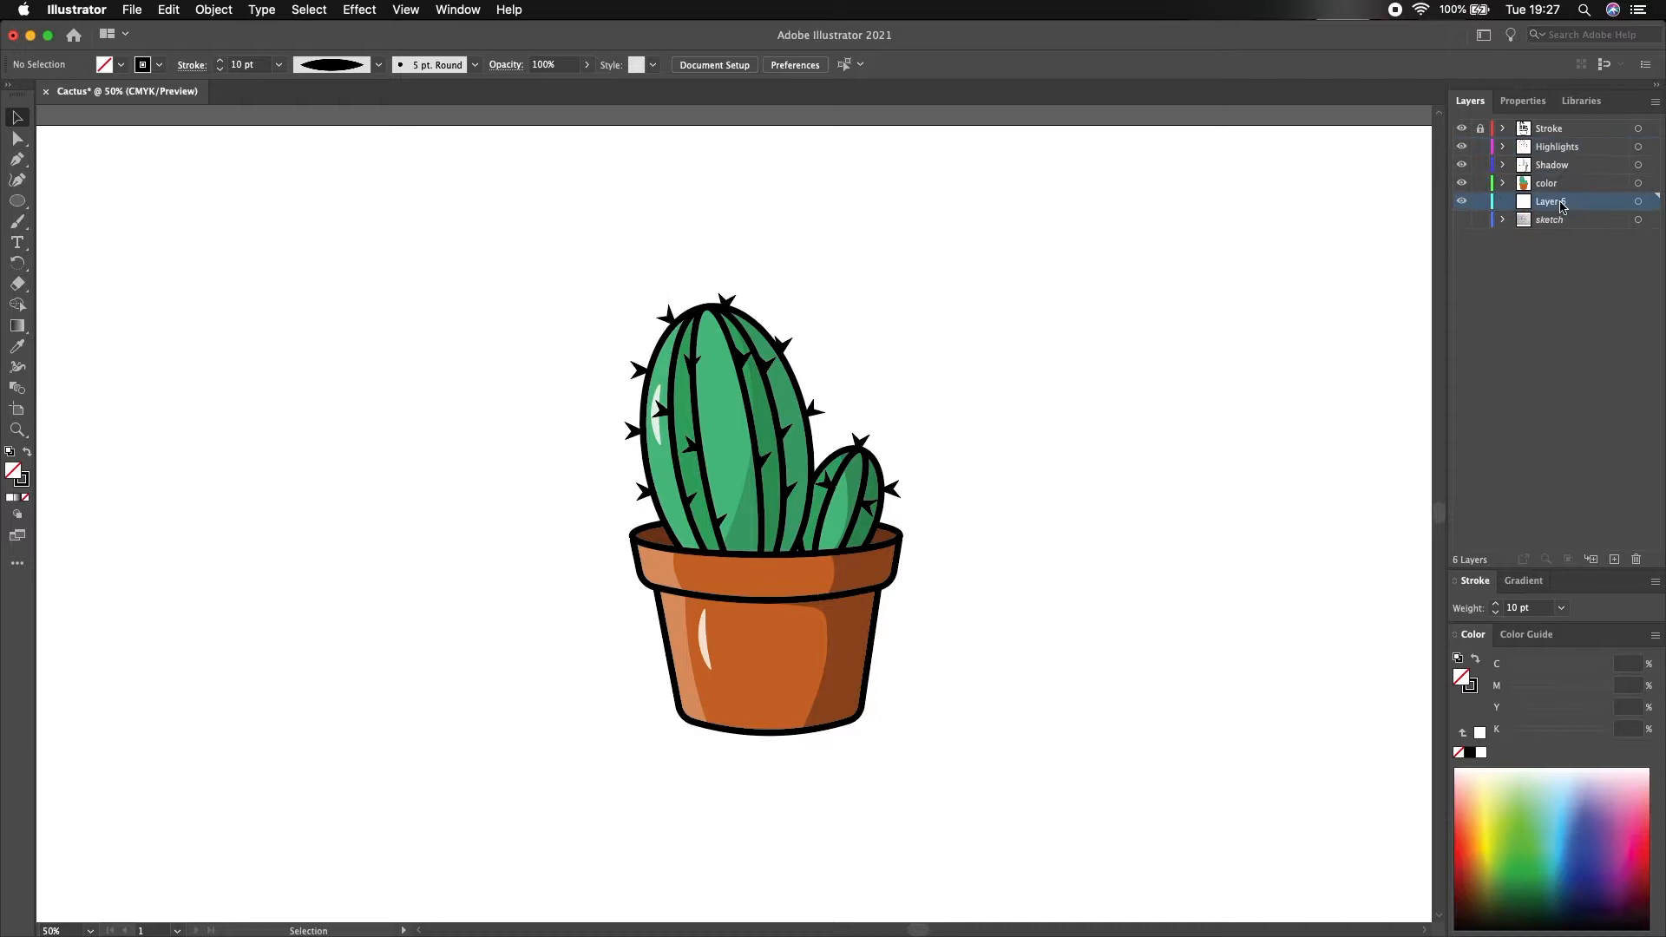
key(Return)
- Choose the Rectangle tool and set the fill to light green of about C 41, M 0, Y 50, K 0
scroll(934, 375, down, 1)
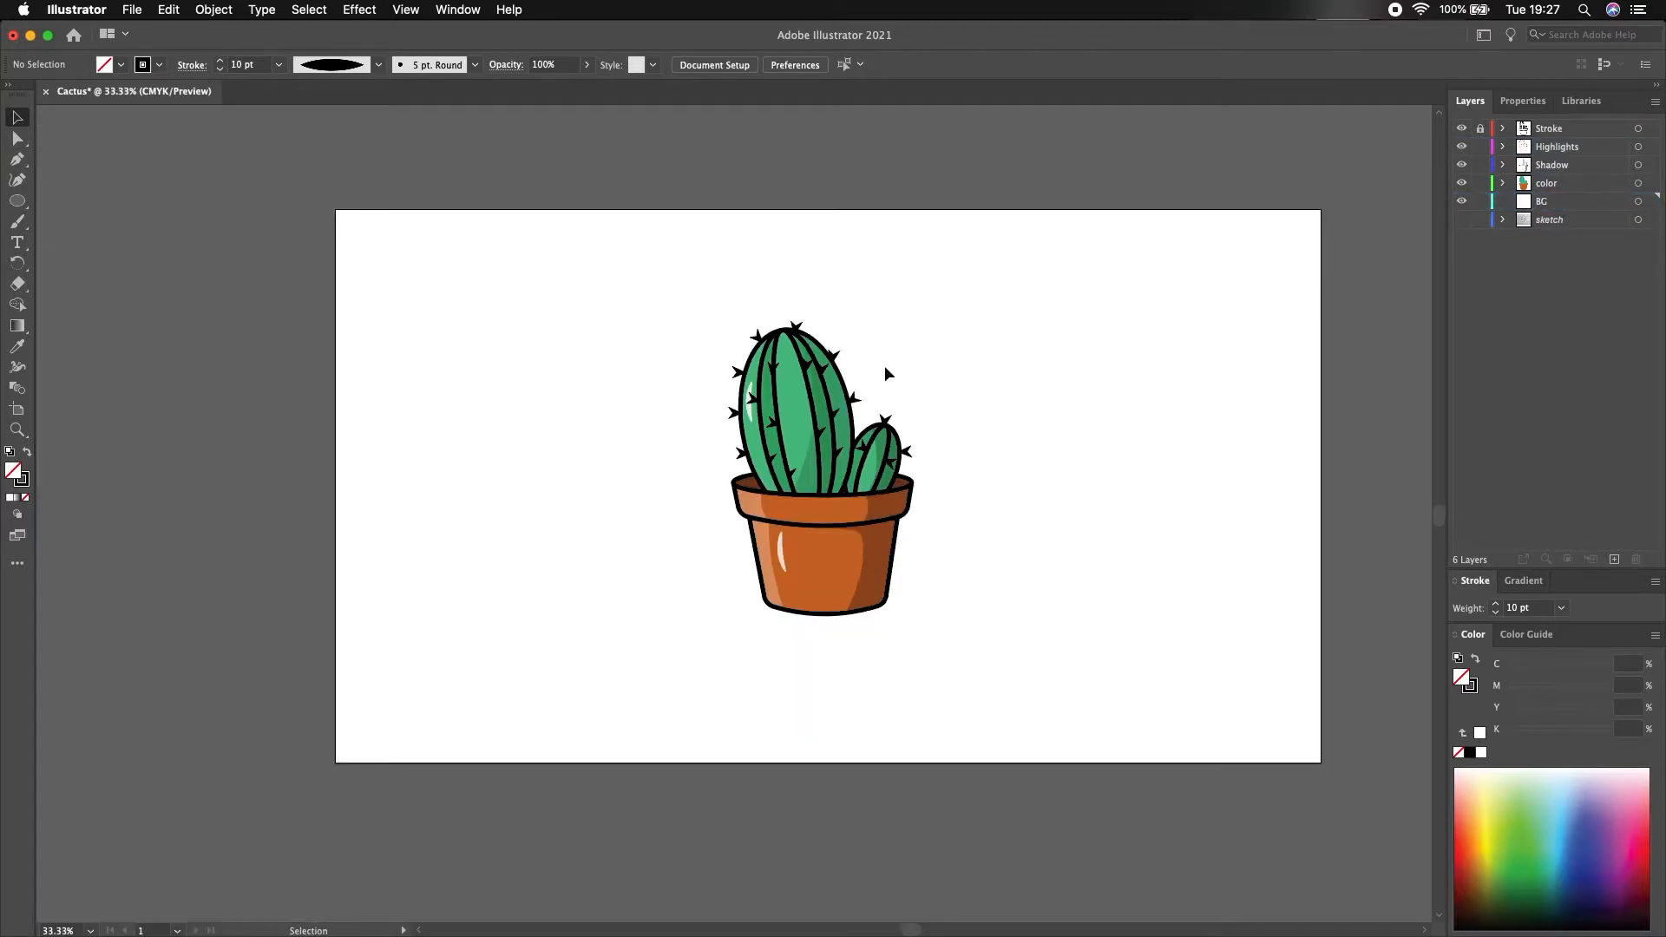
drag(19, 202, 80, 199)
double_click(22, 480)
key(Escape)
click(25, 498)
double_click(12, 471)
drag(1059, 421, 1053, 414)
drag(1276, 510, 1277, 524)
drag(1115, 418, 1123, 396)
click(1440, 392)
- Draw a 1920 × 1080 px light green background rectangle covering the whole artboard on the BG layer
drag(336, 209, 1319, 761)
key(v)
click(1160, 142)
- Create another new layer and name it Drop shadow
click(1559, 205)
click(1615, 562)
double_click(1534, 222)
key(Return)
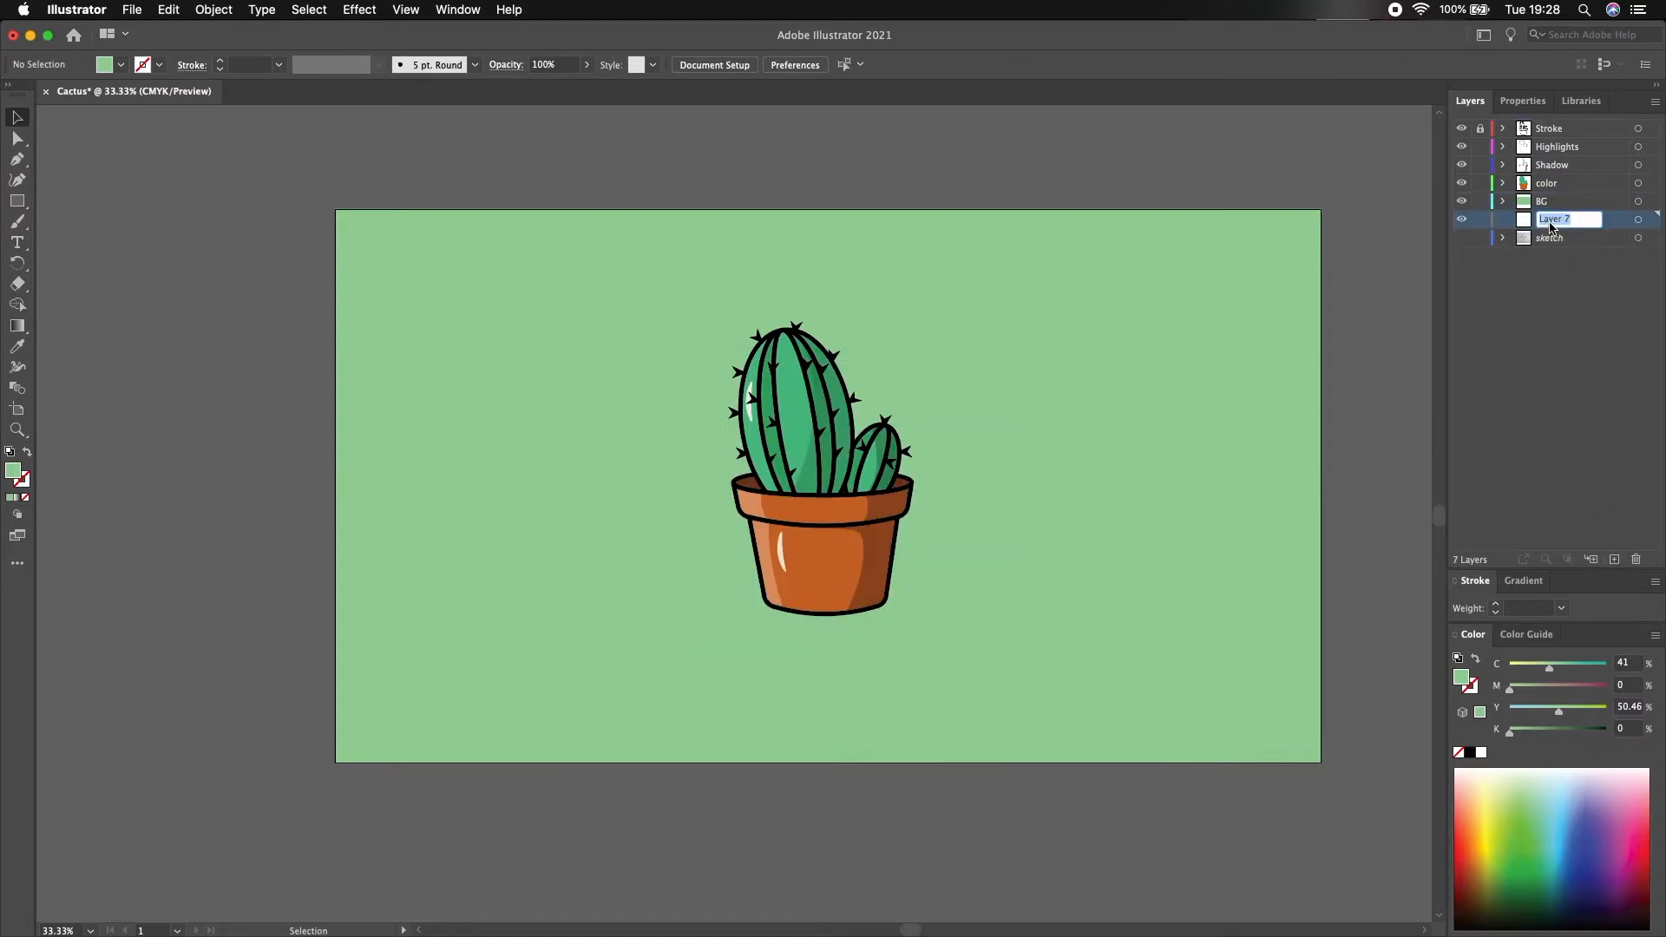
key(Return)
- Draw a flat dark grey (424242) ellipse about 398 × 45 px at the pot's base, extending to the right
drag(17, 200, 61, 222)
double_click(14, 471)
click(1029, 555)
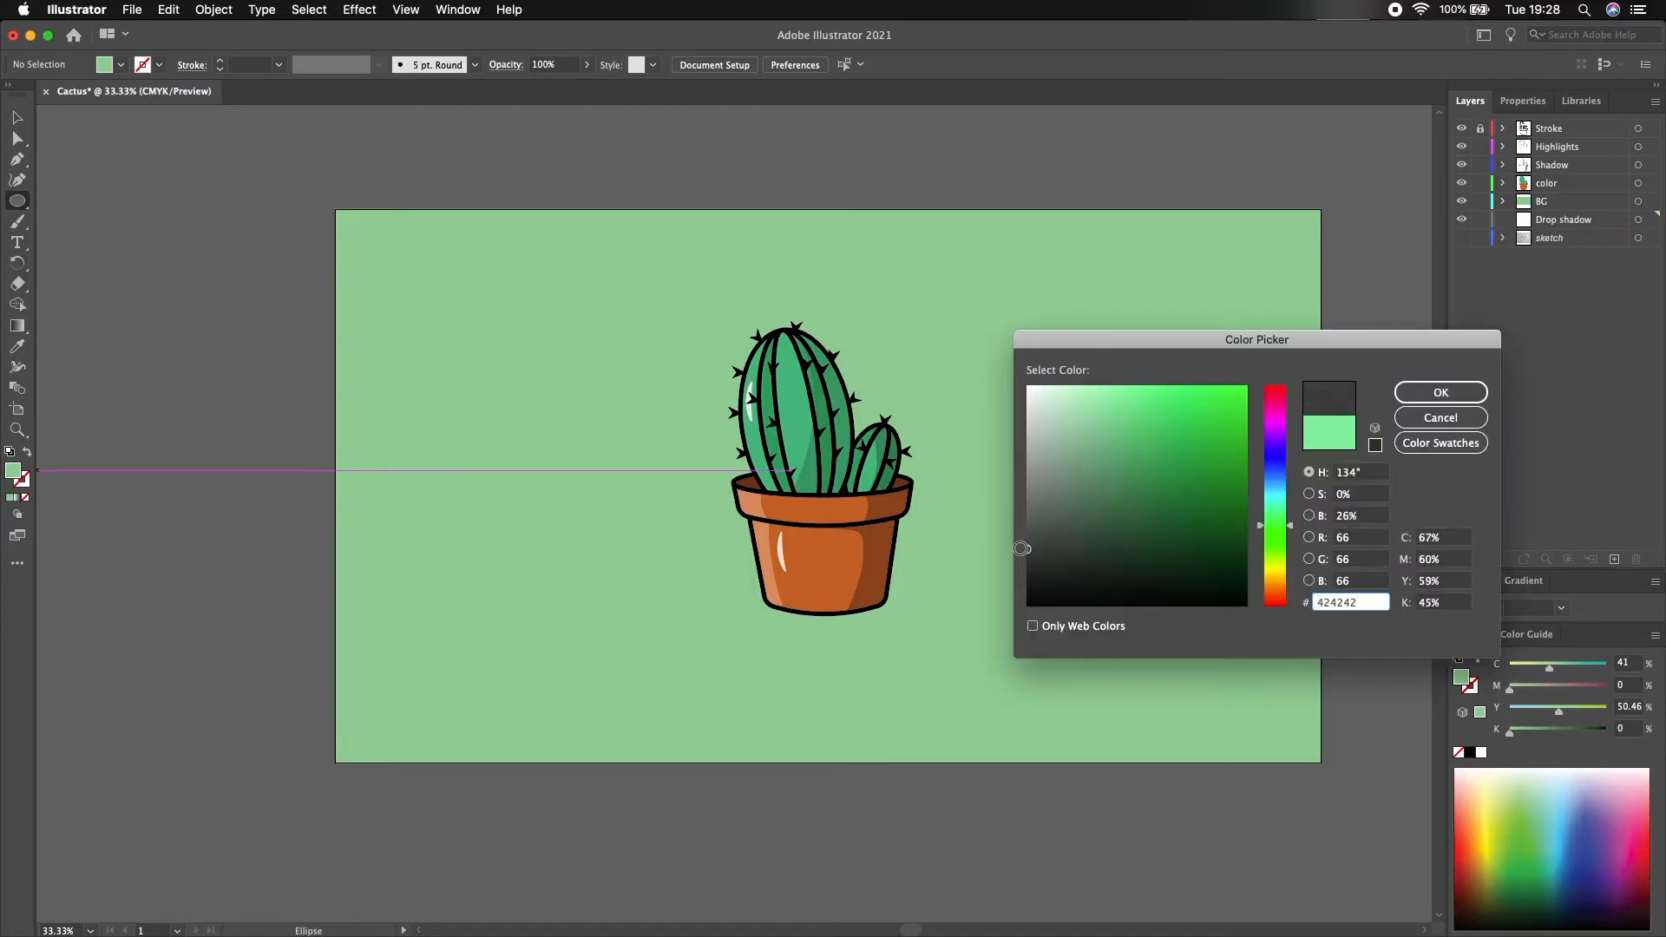
click(1440, 392)
drag(763, 599, 971, 622)
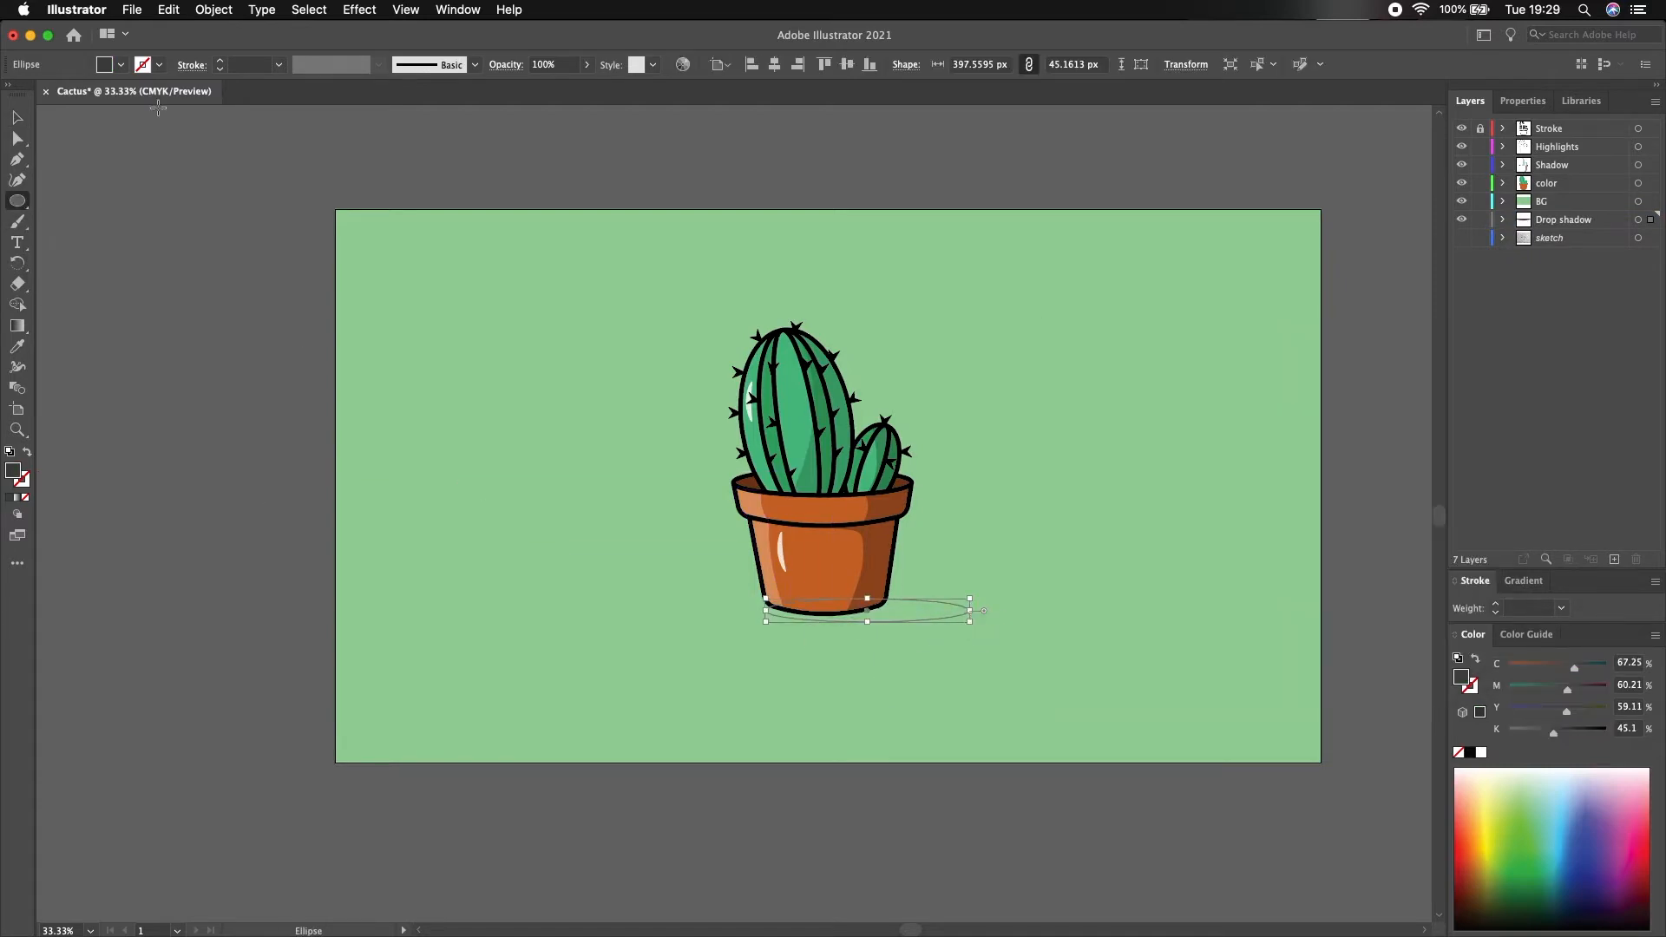
- Move the Drop shadow layer above BG, then heighten the ellipse to about 56 px and tilt it slightly up to the right
drag(1562, 219, 1562, 203)
key(v)
drag(923, 611, 868, 620)
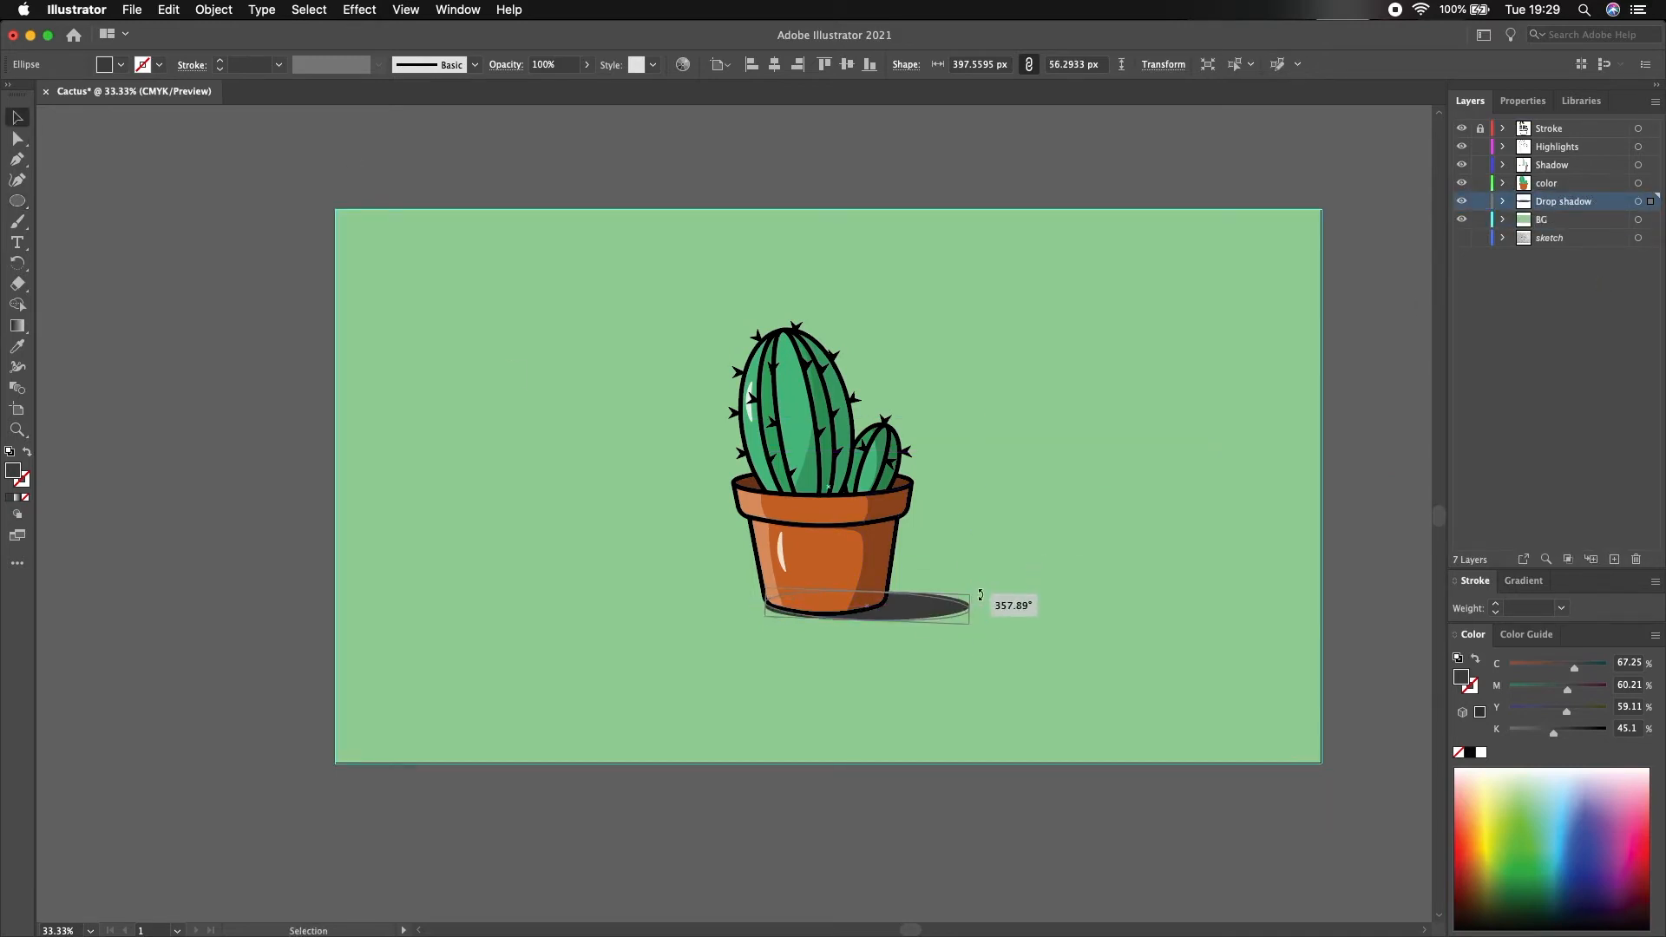
click(1044, 507)
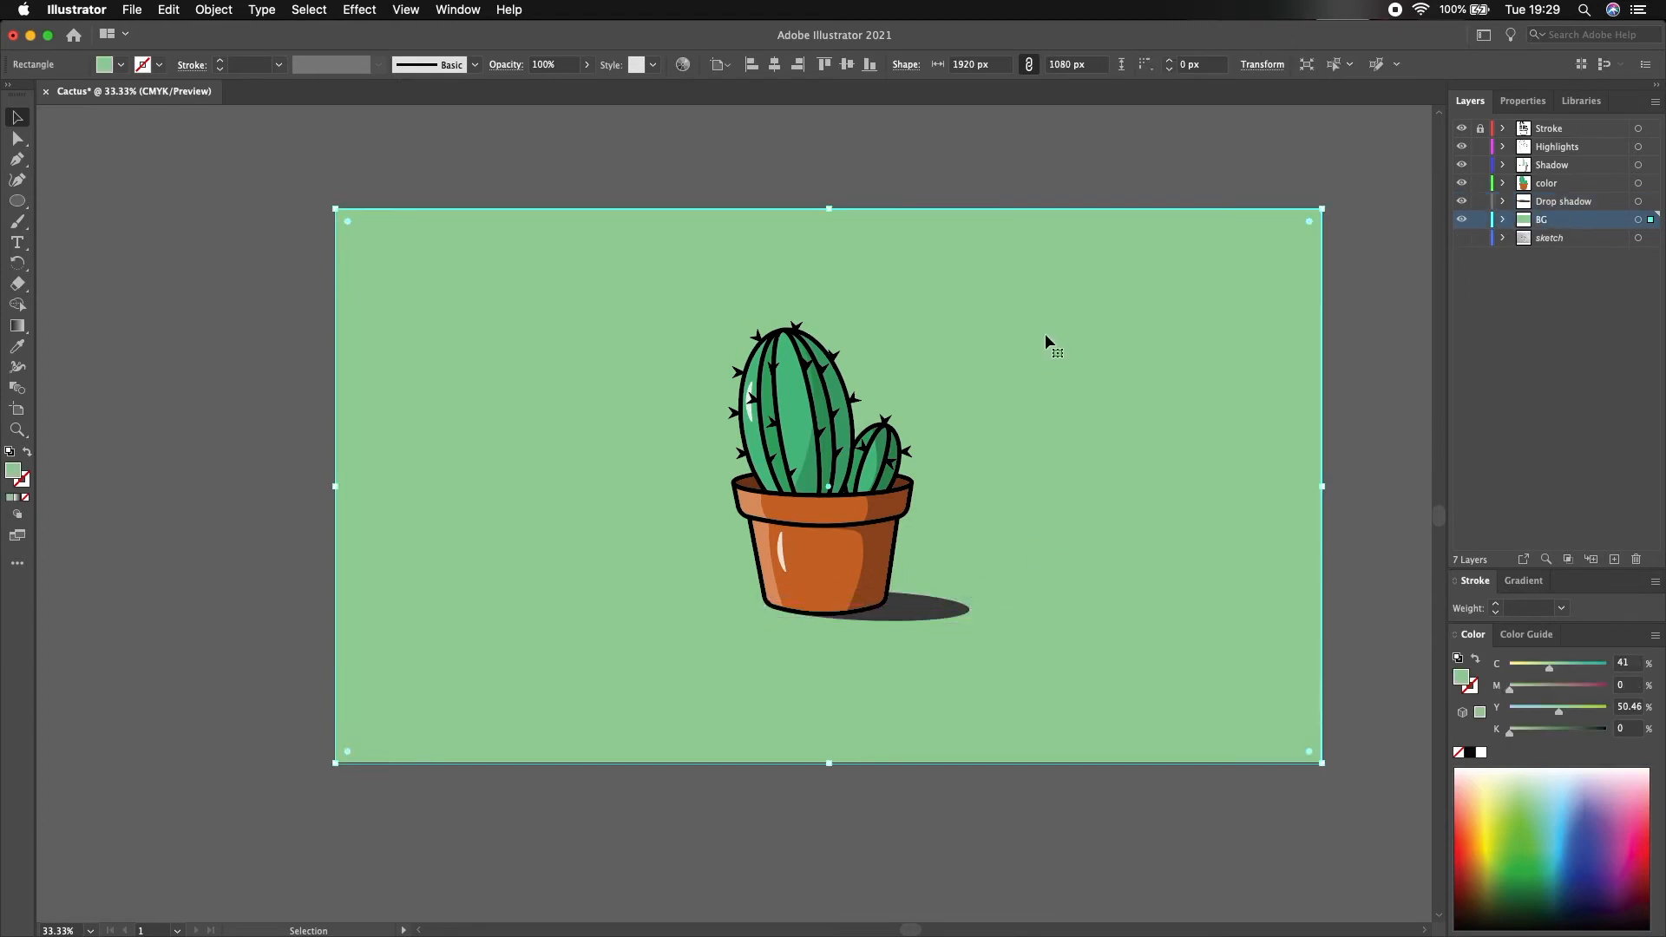
click(1314, 112)
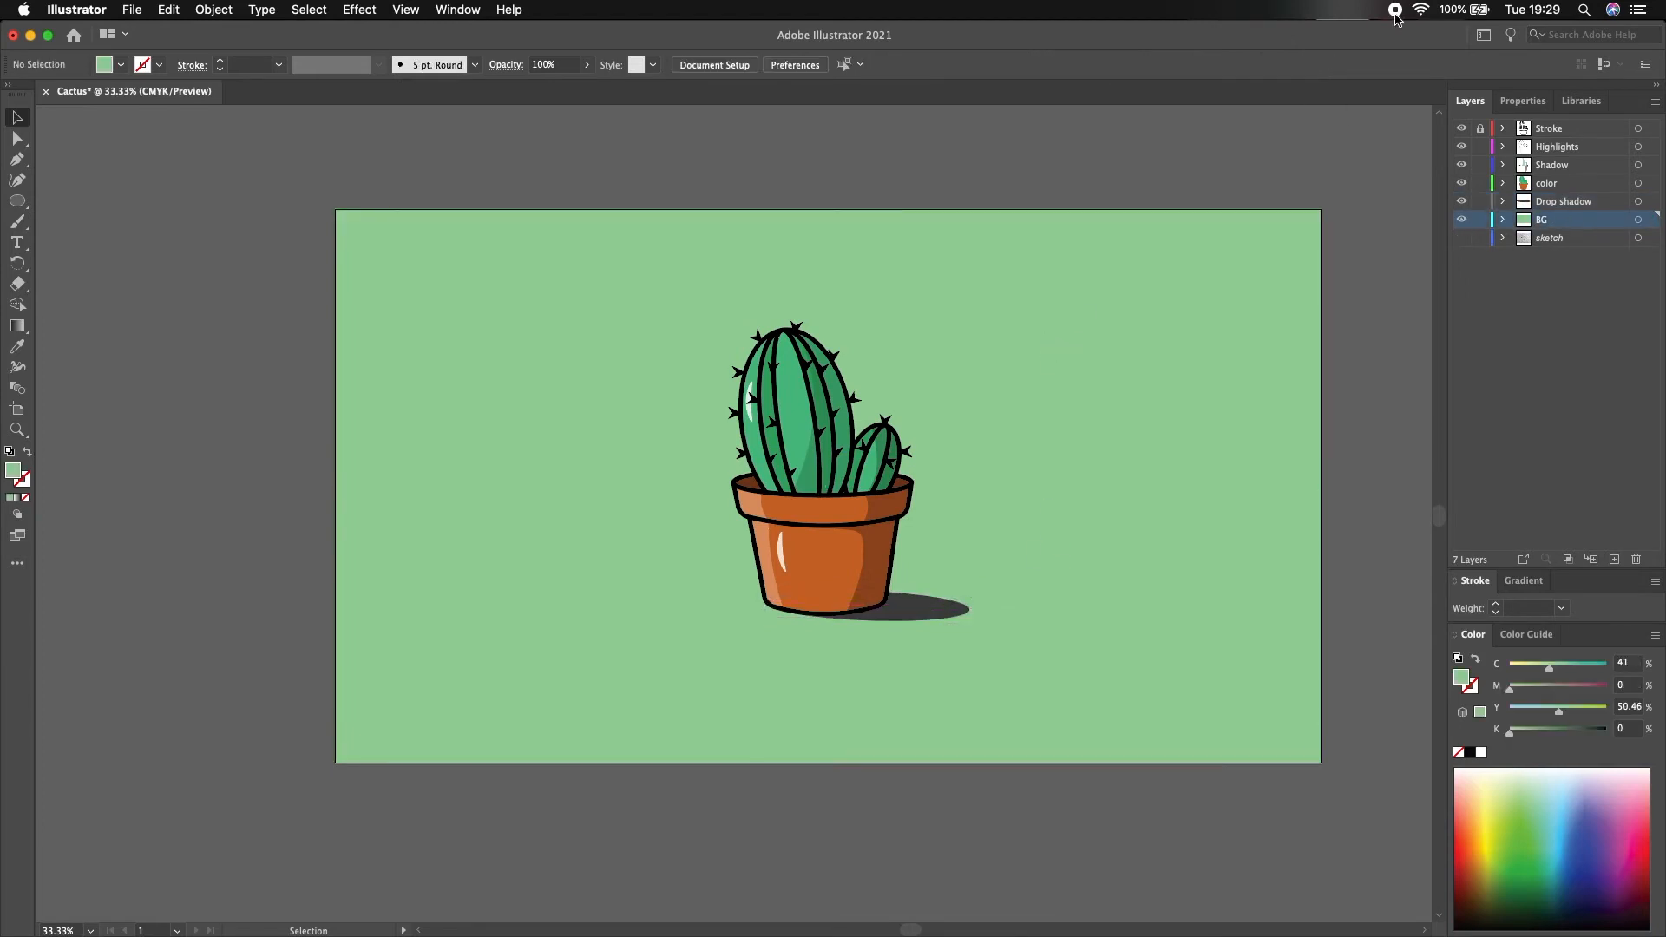